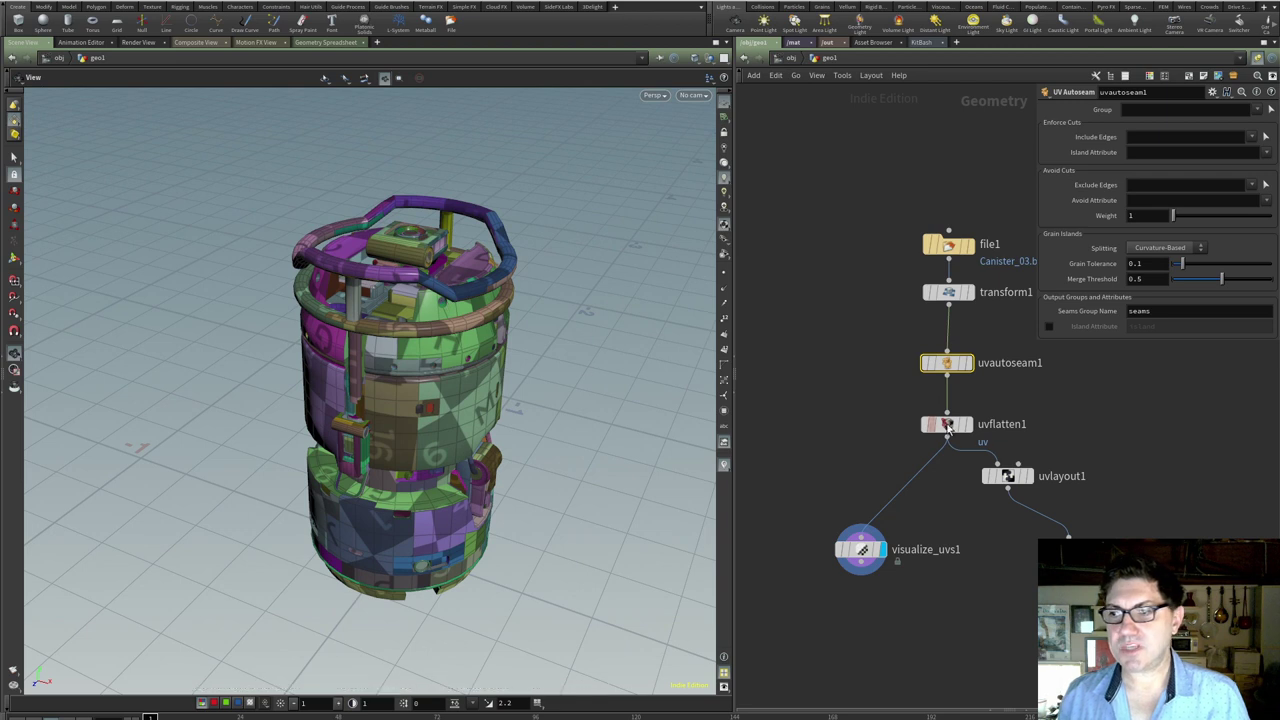
- Examine the UV Flatten and visualize_uvs1 nodes, comparing the canister's coloured UV islands between the 3D view and the UV view
{"action": "left_click", "coordinate": [950, 426]}
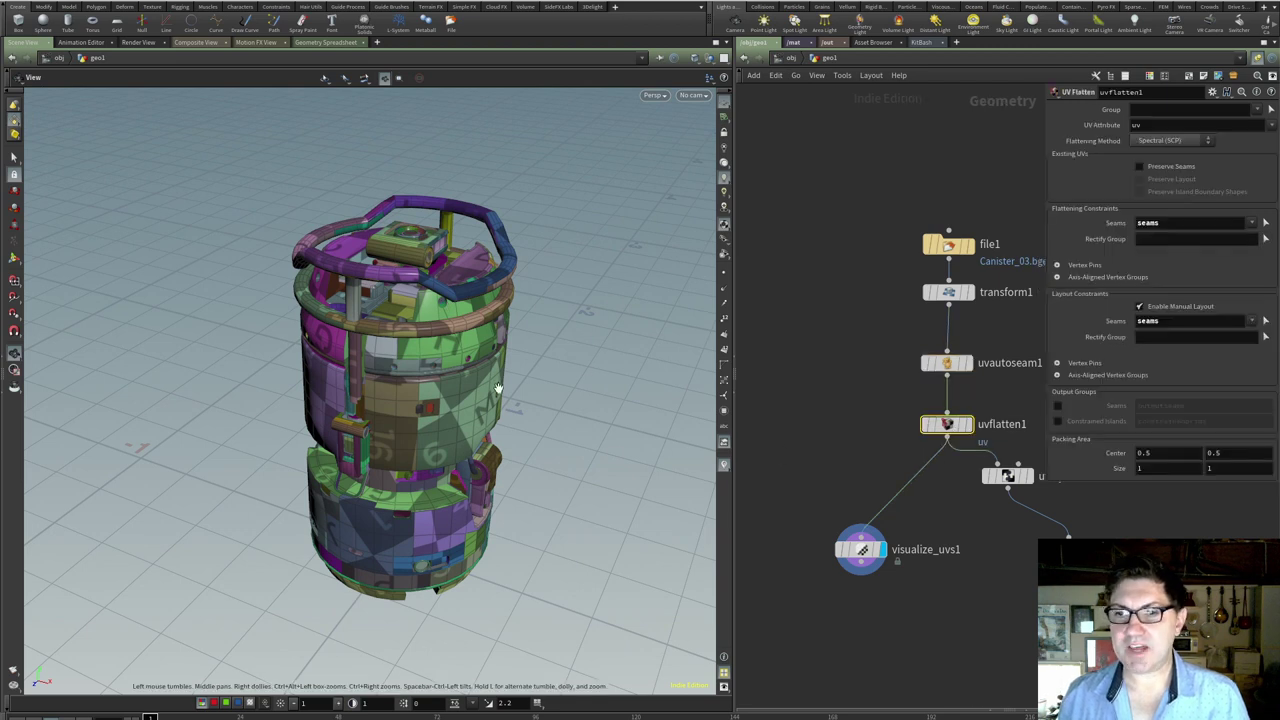
{"action": "left_click_drag", "start_coordinate": [470, 418], "coordinate": [485, 428]}
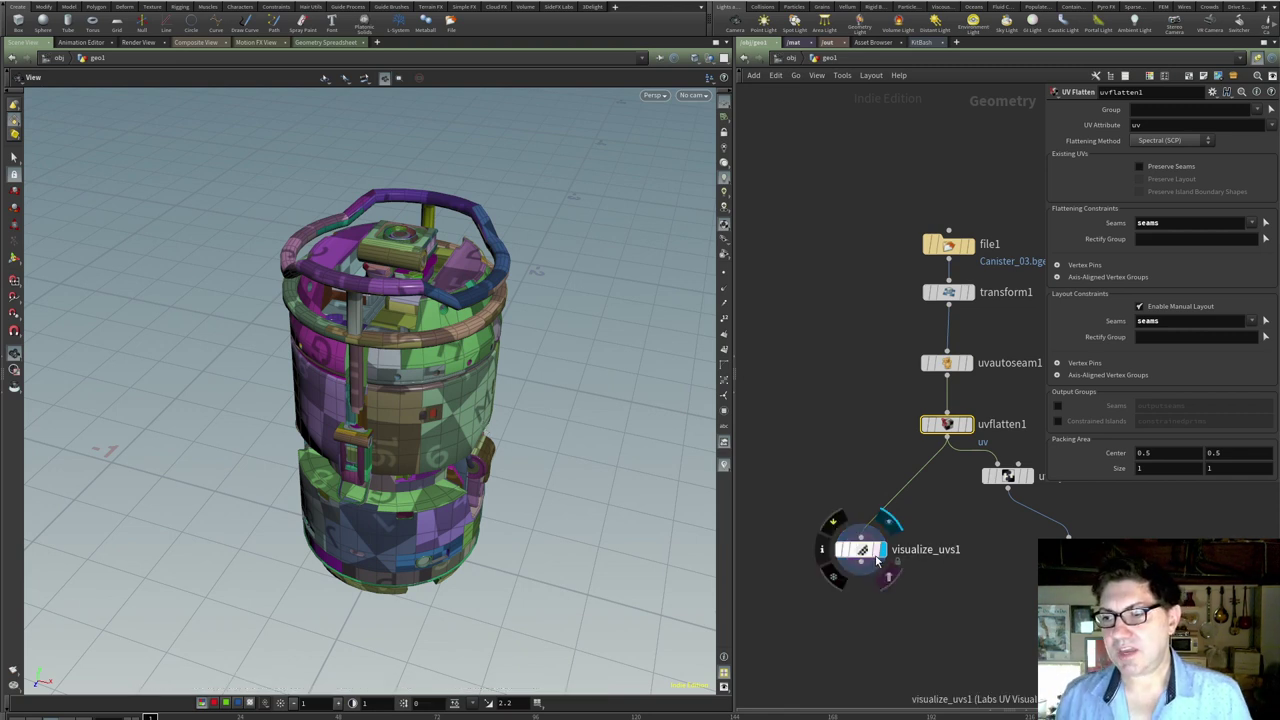
{"action": "left_click", "coordinate": [863, 552]}
{"action": "mouse_move", "coordinate": [398, 446]}
{"action": "left_mouse_down"}
{"action": "mouse_move", "coordinate": [350, 460]}
{"action": "mouse_move", "coordinate": [458, 504]}
{"action": "mouse_move", "coordinate": [360, 402]}
{"action": "mouse_move", "coordinate": [400, 420]}
{"action": "mouse_move", "coordinate": [343, 443]}
{"action": "mouse_move", "coordinate": [395, 431]}
{"action": "left_mouse_up"}
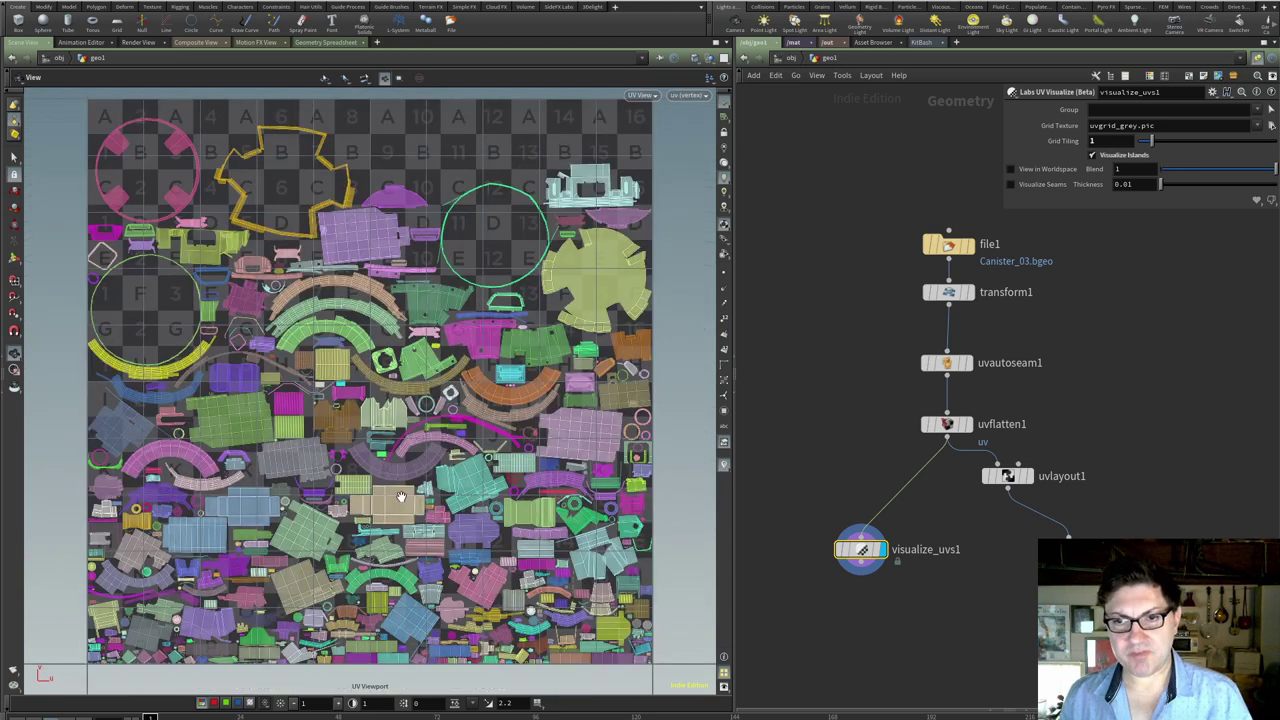
{"action": "key", "text": "space+5"}
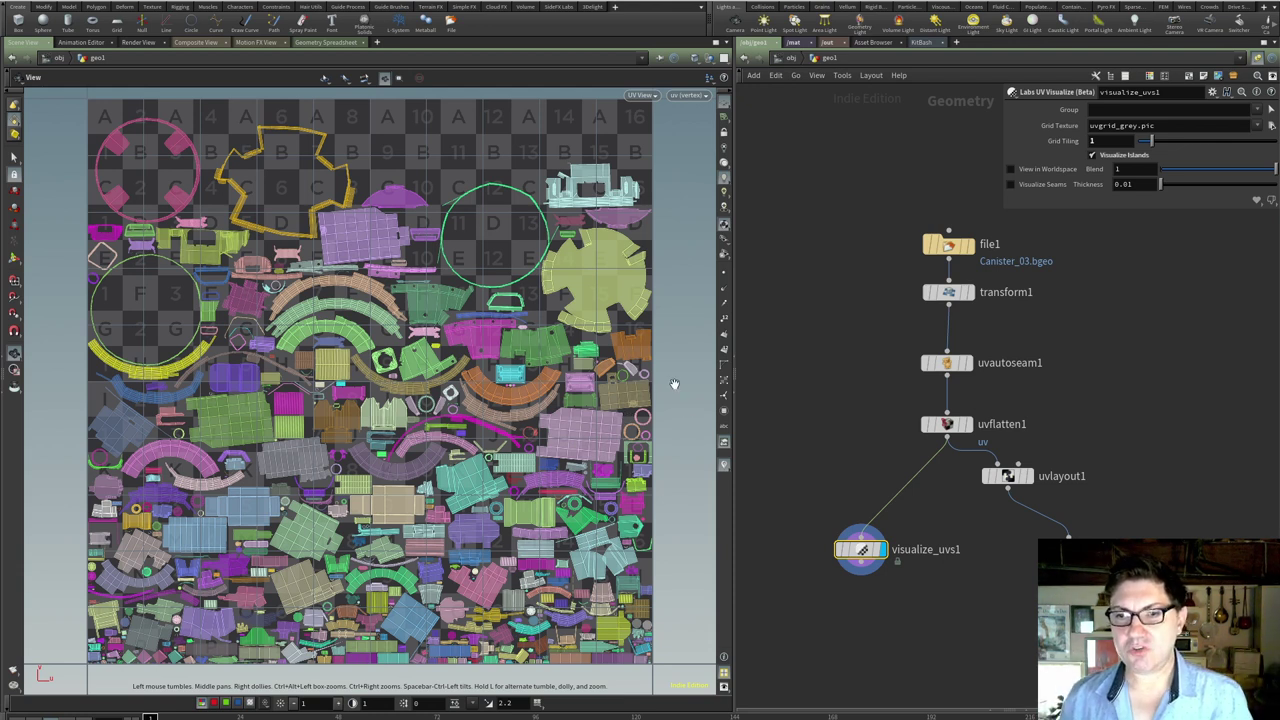
{"action": "key", "text": "space+1"}
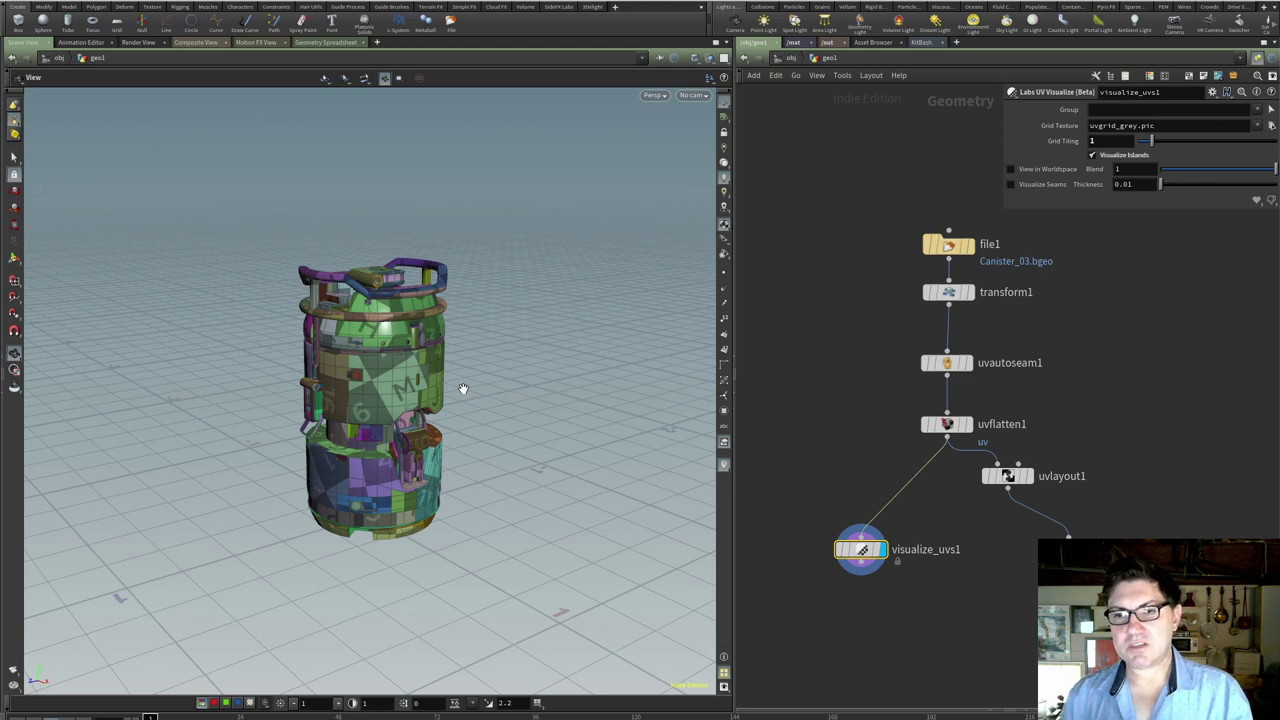
{"action": "left_click_drag", "start_coordinate": [463, 388], "coordinate": [395, 413]}
{"action": "key", "text": "space+5"}
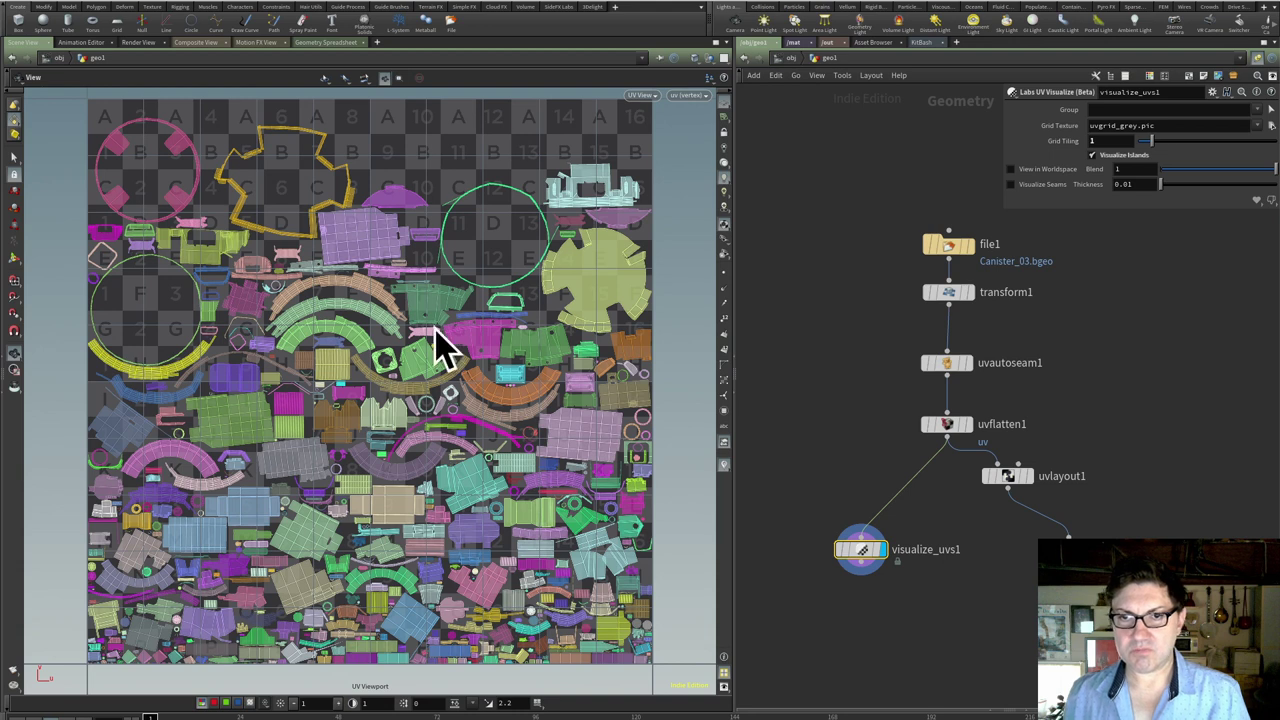
{"action": "scroll", "coordinate": [345, 482], "scroll_direction": "down", "scroll_amount": 3}
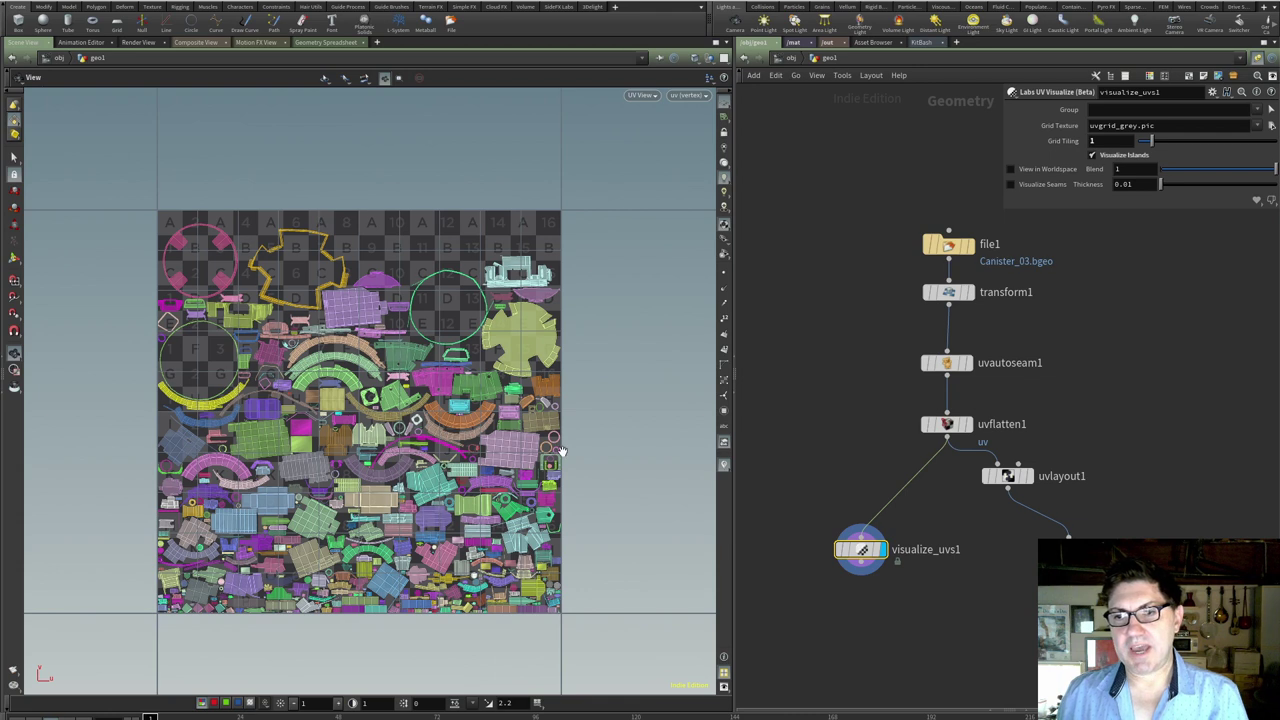
{"action": "key", "text": "space+1"}
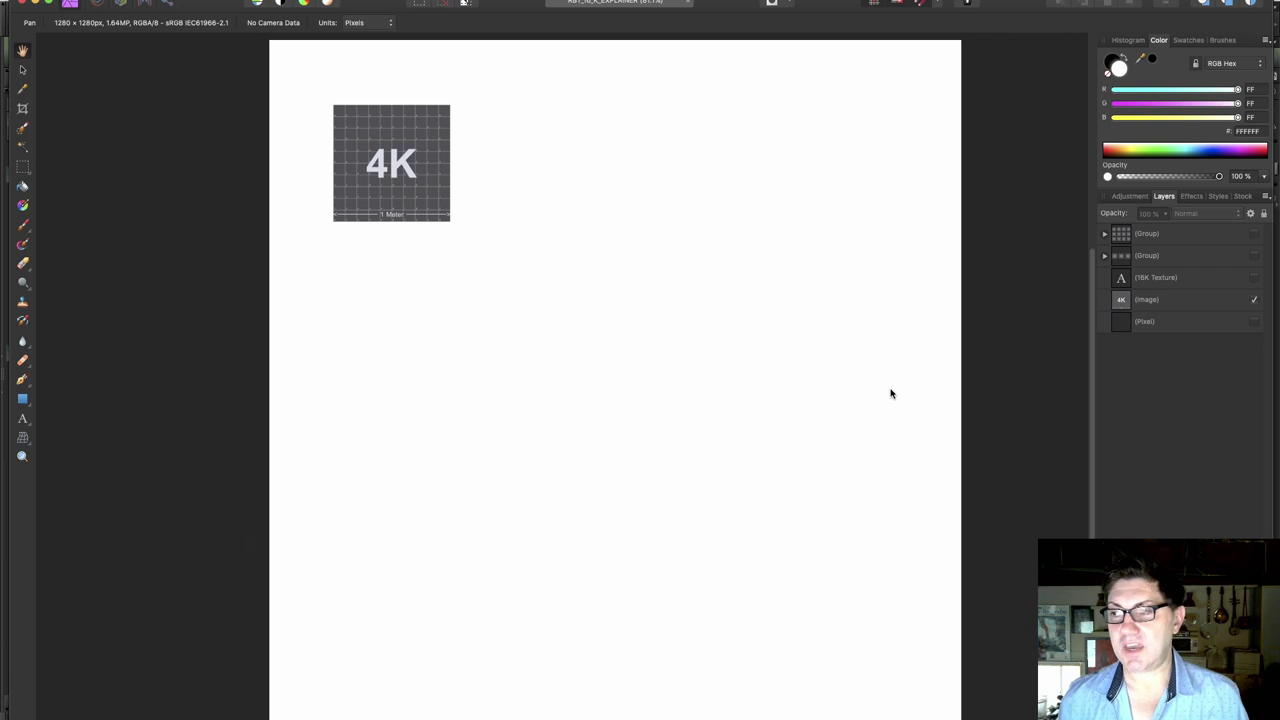
- Switch to the 4K tile explainer image and make the 16K Texture text layer and the two tile groups visible
{"action": "left_click", "coordinate": [1254, 278]}
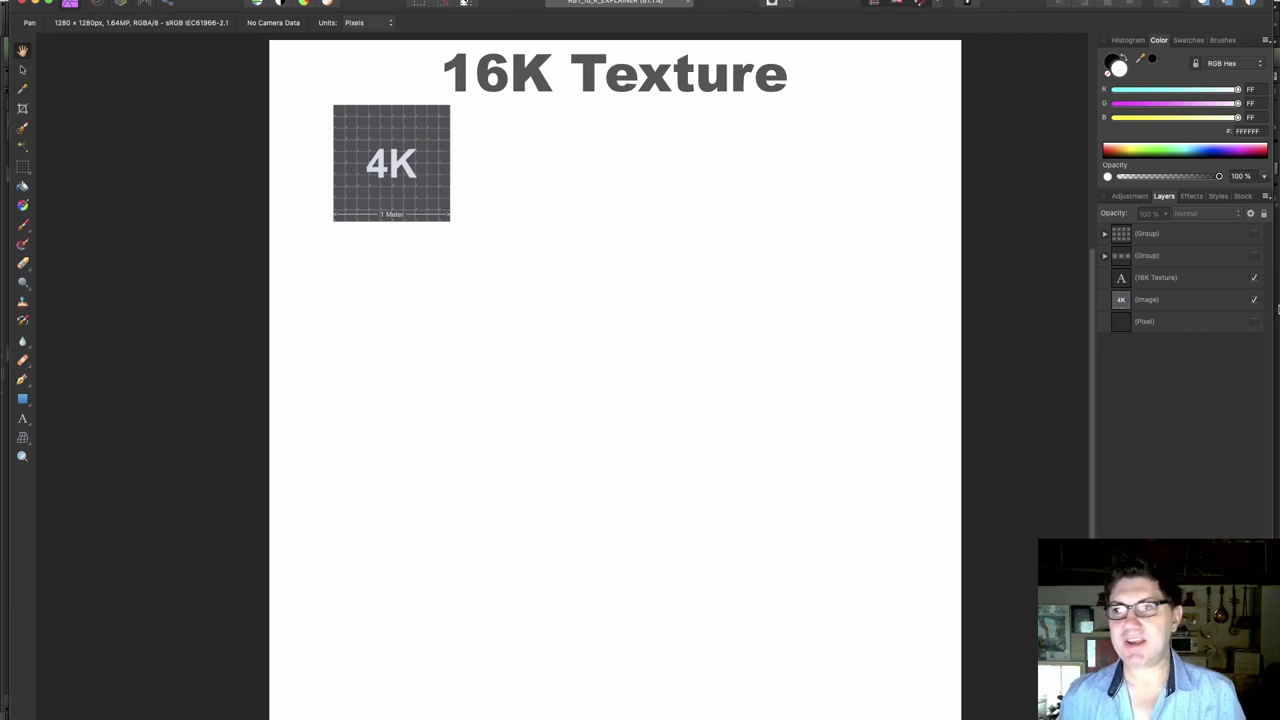
{"action": "left_click", "coordinate": [1254, 256]}
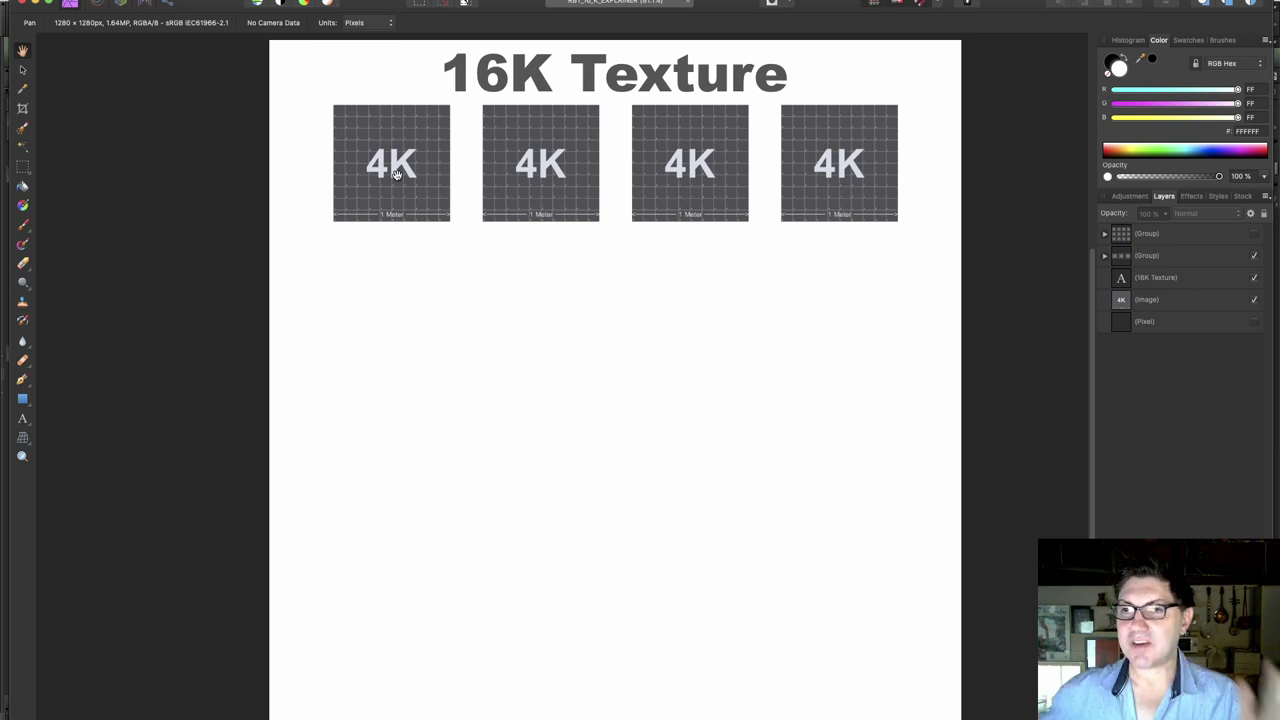
{"action": "left_click", "coordinate": [1253, 234]}
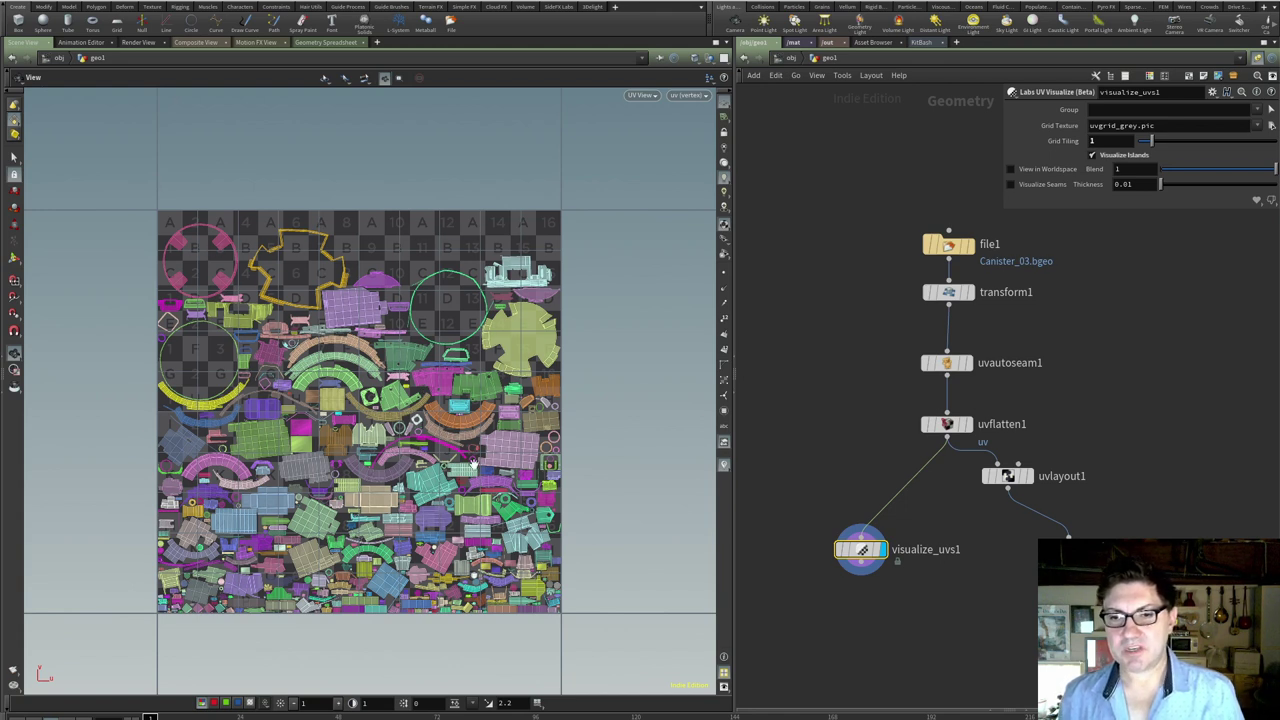
- Switch to the node network and display uvflatten1 in the UV view to examine its islands within the first UV tile
{"action": "scroll", "coordinate": [405, 476], "scroll_direction": "down", "scroll_amount": 3}
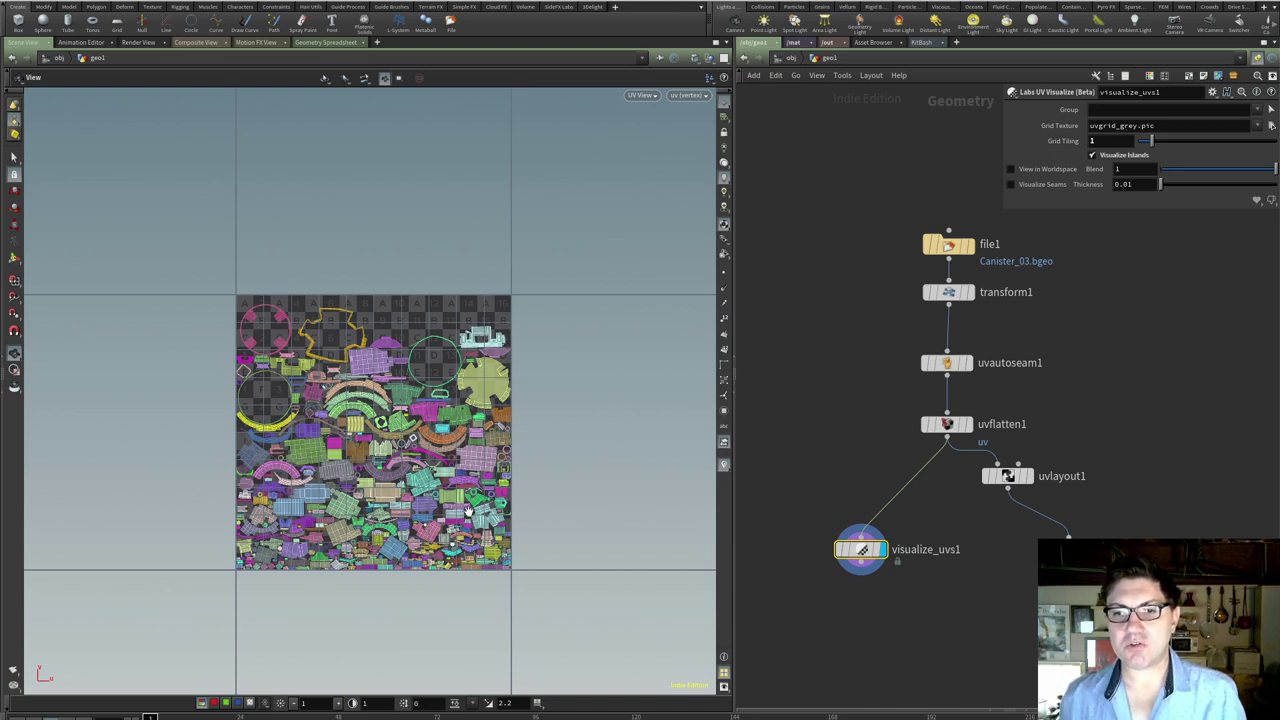
{"action": "scroll", "coordinate": [422, 478], "scroll_direction": "down", "scroll_amount": 2}
{"action": "middle_click_drag", "start_coordinate": [422, 478], "coordinate": [292, 399]}
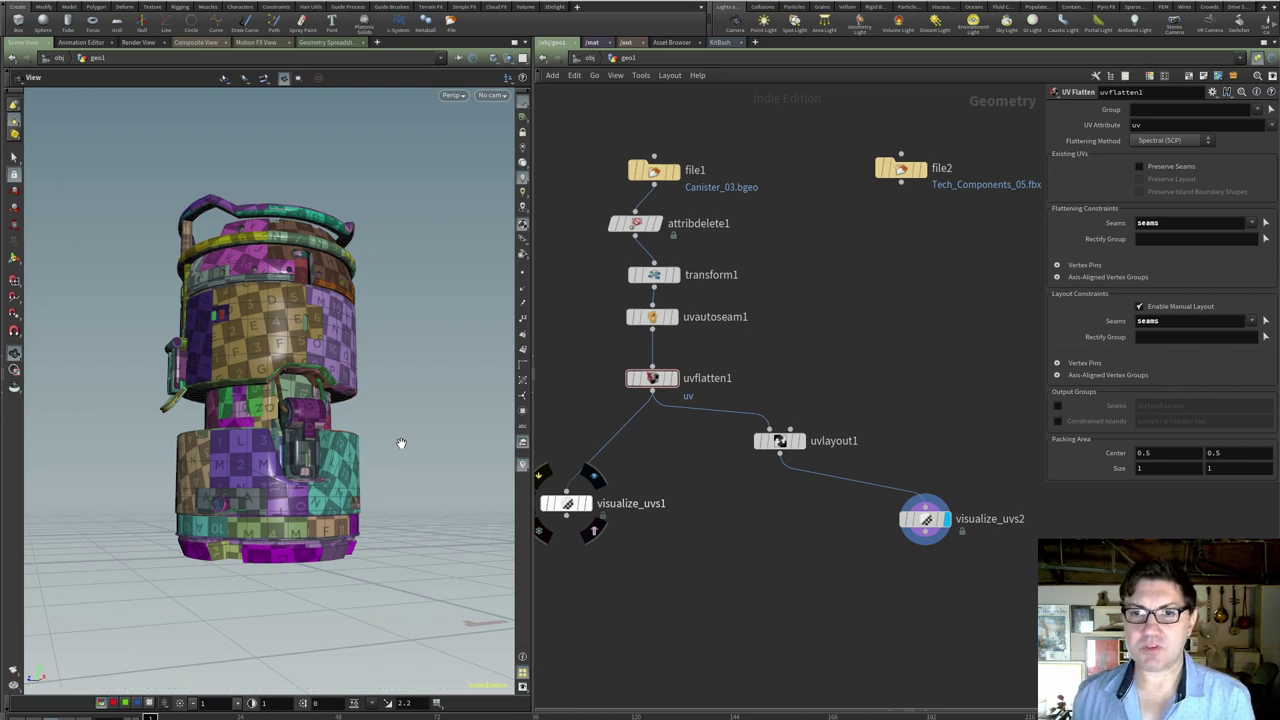
{"action": "left_click", "coordinate": [680, 378]}
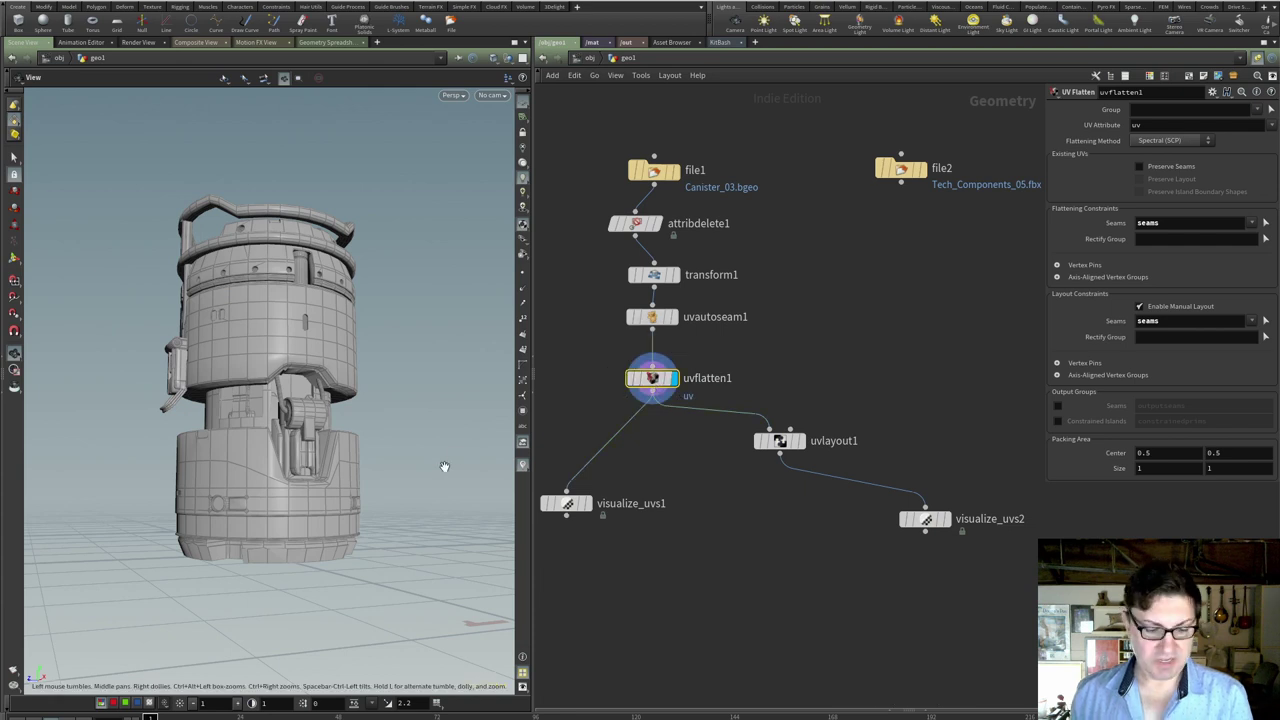
{"action": "key", "text": "space+5"}
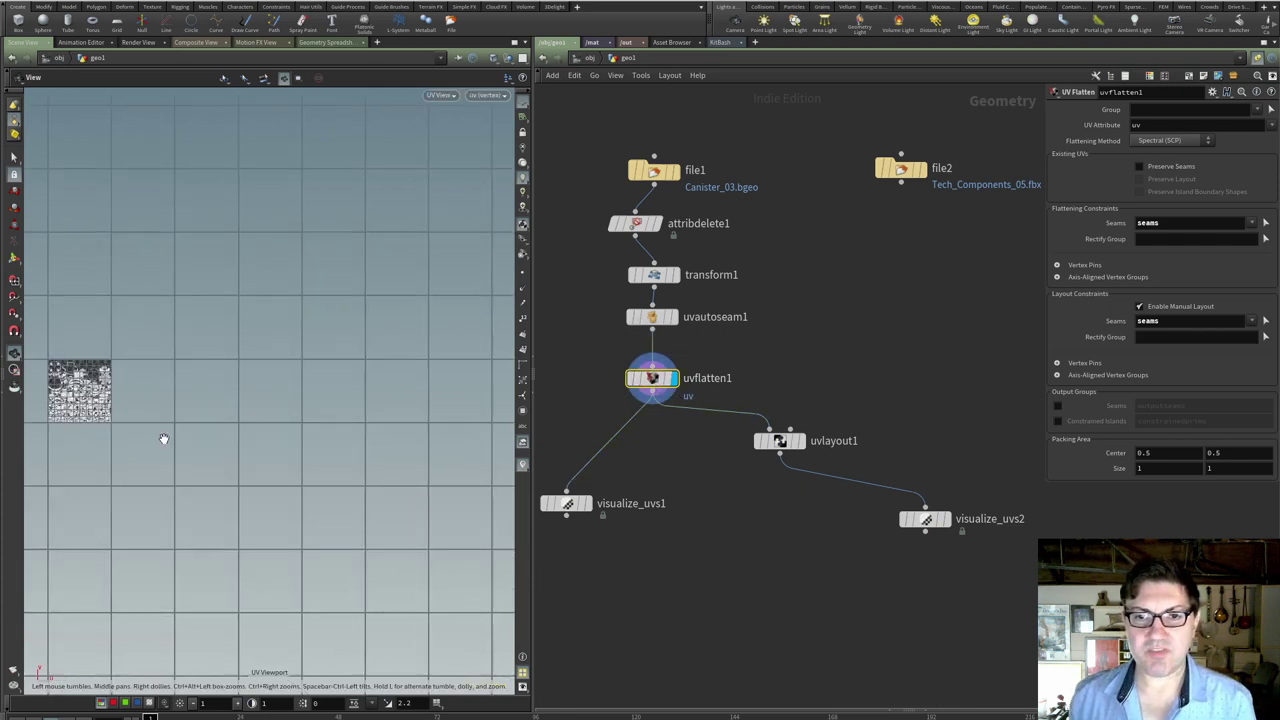
{"action": "scroll", "coordinate": [163, 440], "scroll_direction": "up", "scroll_amount": 5}
{"action": "middle_click_drag", "start_coordinate": [163, 443], "coordinate": [329, 437]}
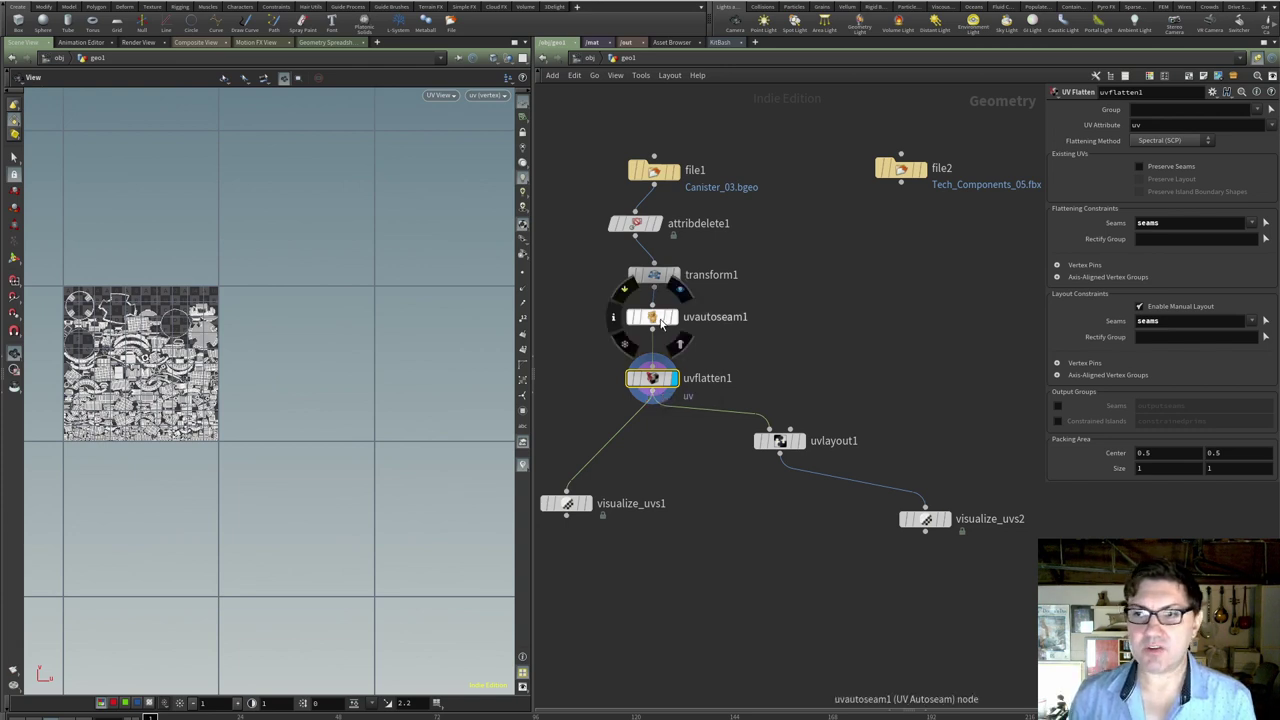
{"action": "mouse_move", "coordinate": [650, 388]}
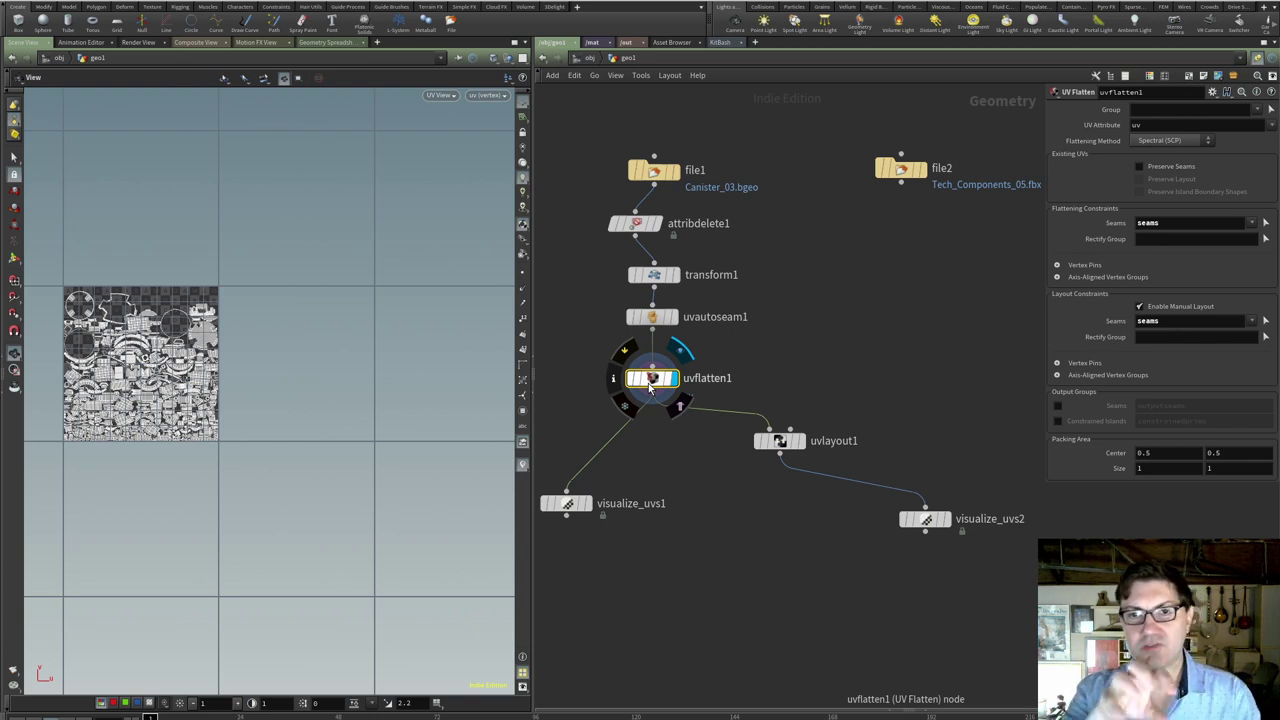
{"action": "left_click", "coordinate": [681, 350]}
{"action": "key", "text": "h"}
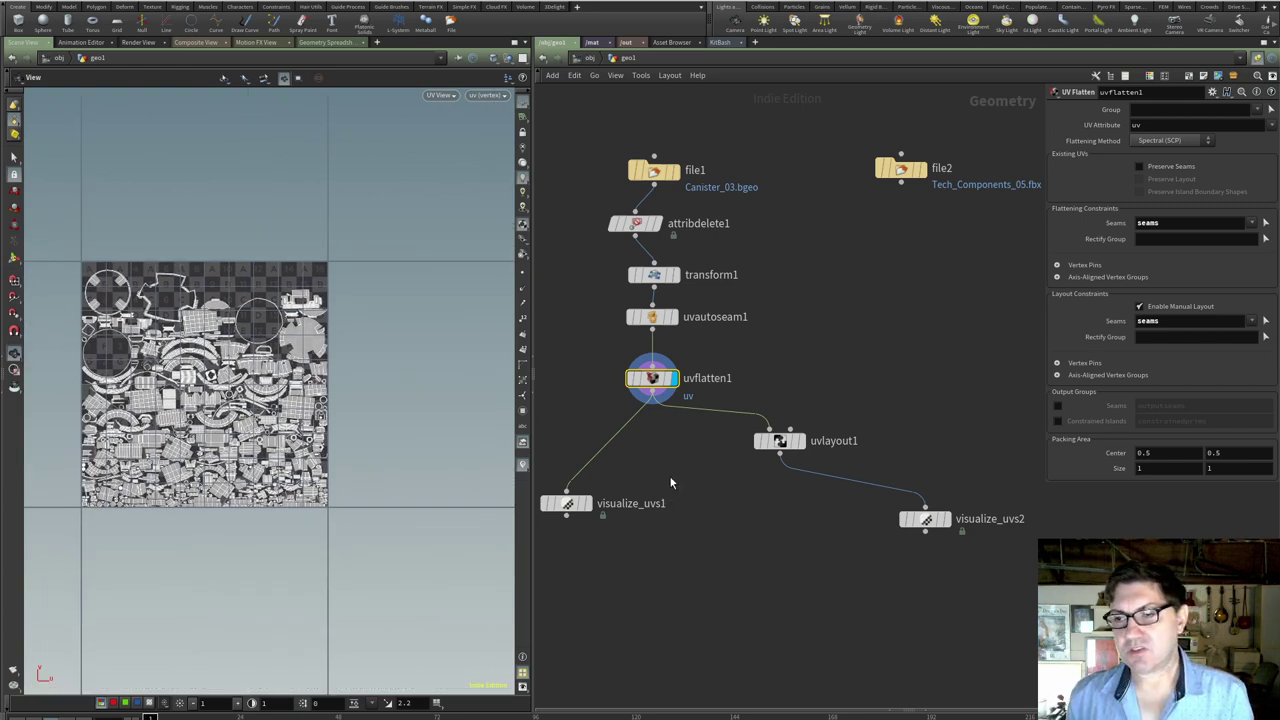
- Branch a new UV Layout node off uvflatten1 and display its result in the UV view
{"action": "left_click_drag", "start_coordinate": [652, 400], "coordinate": [670, 463]}
{"action": "key", "text": "Tab"}
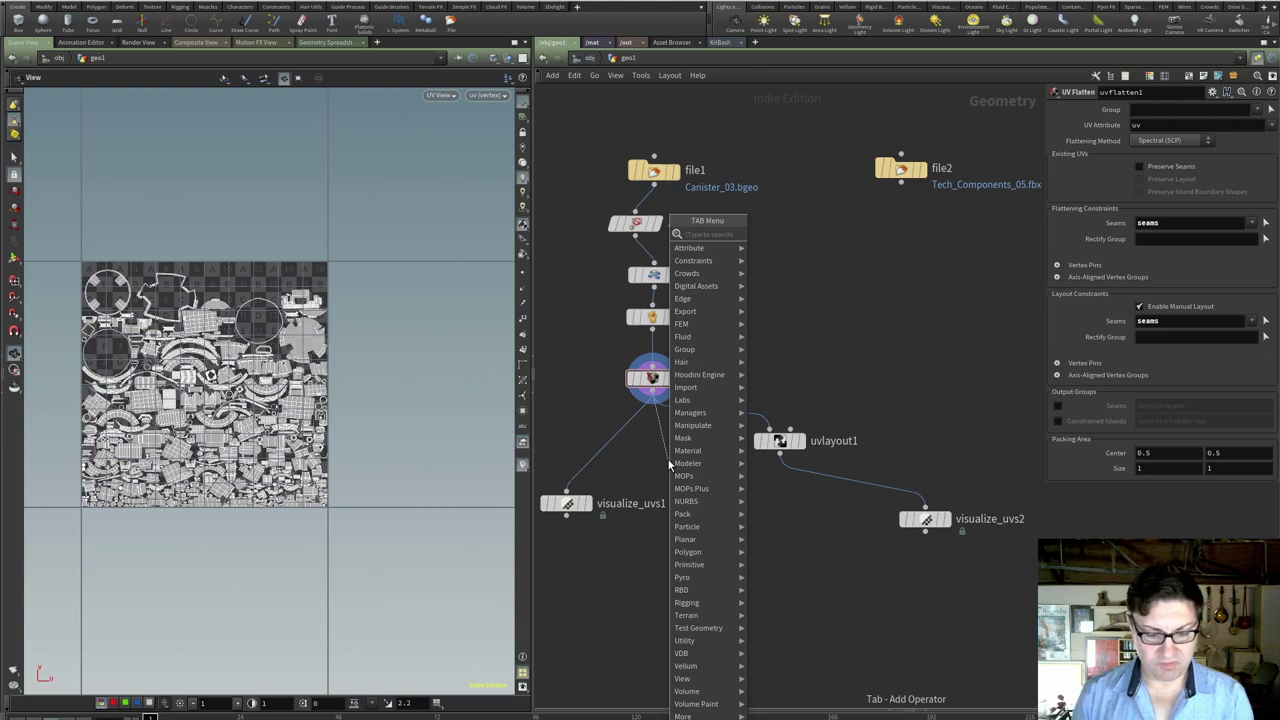
{"action": "type", "text": "uvlayo"}
{"action": "key", "text": "Return"}
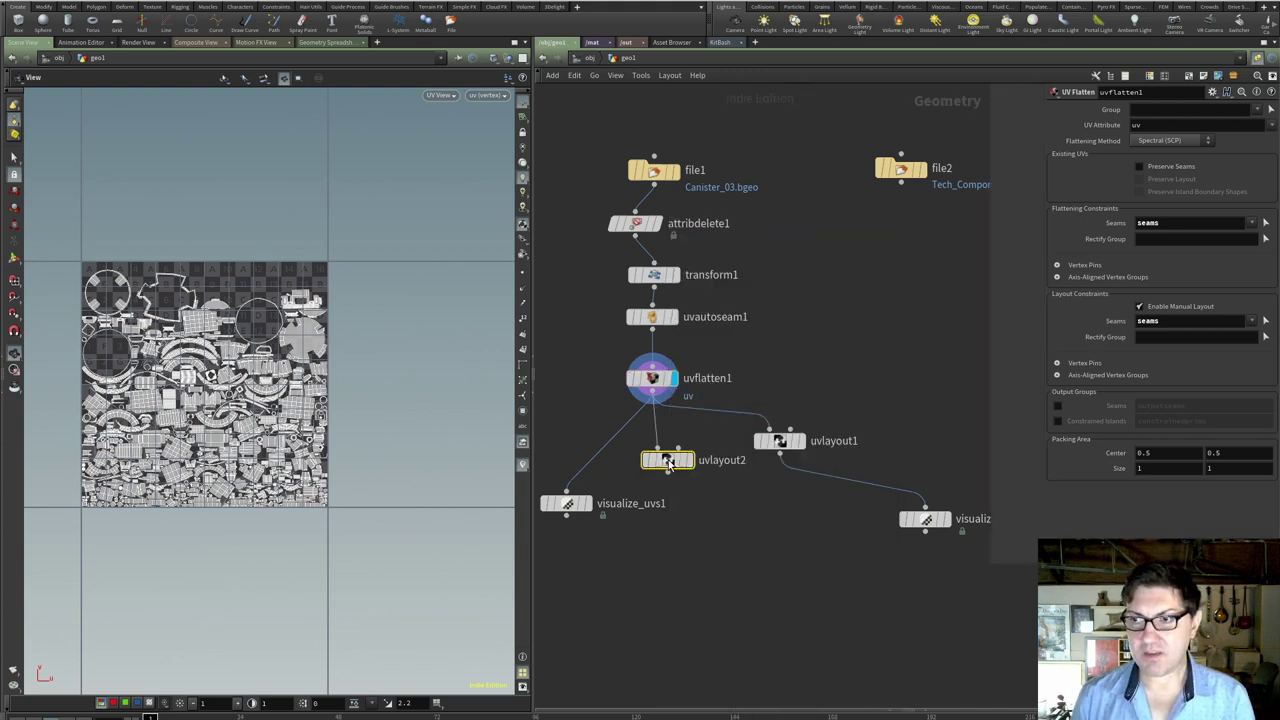
{"action": "left_click", "coordinate": [670, 463]}
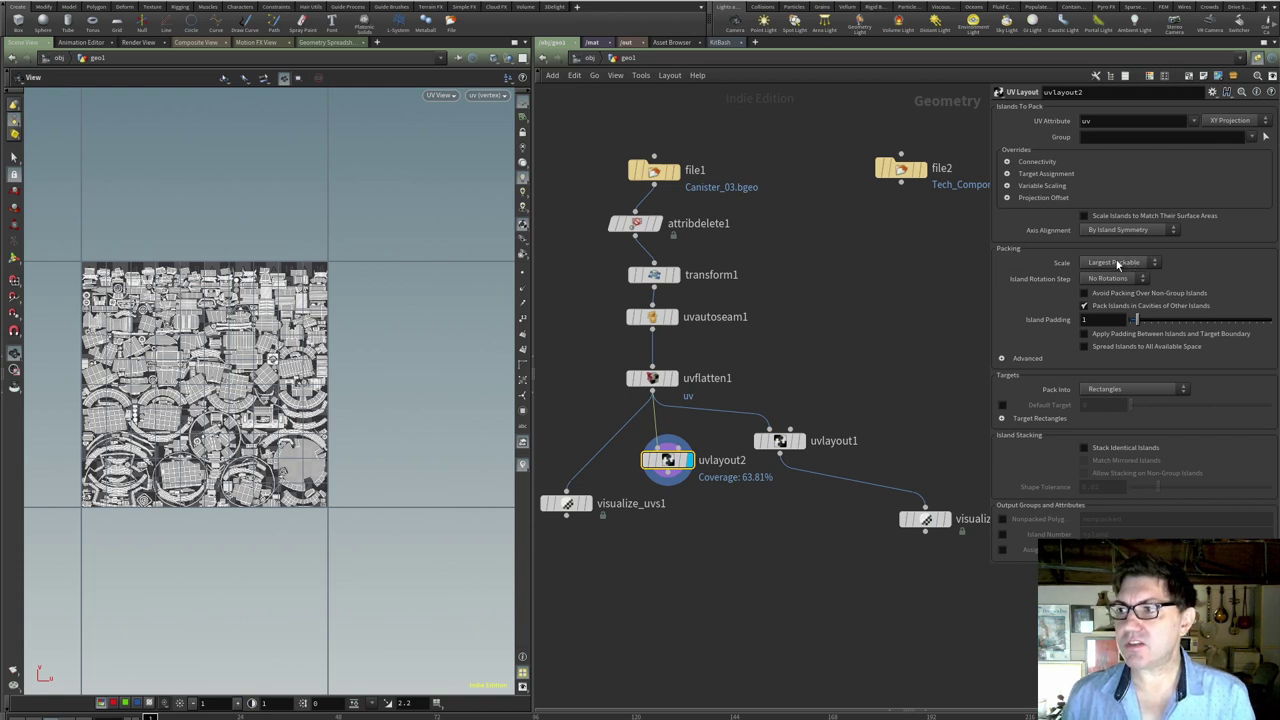
- Set the packing scale of uvlayout2 to Fixed and compare its layout with uvflatten1's
{"action": "left_click", "coordinate": [1154, 265]}
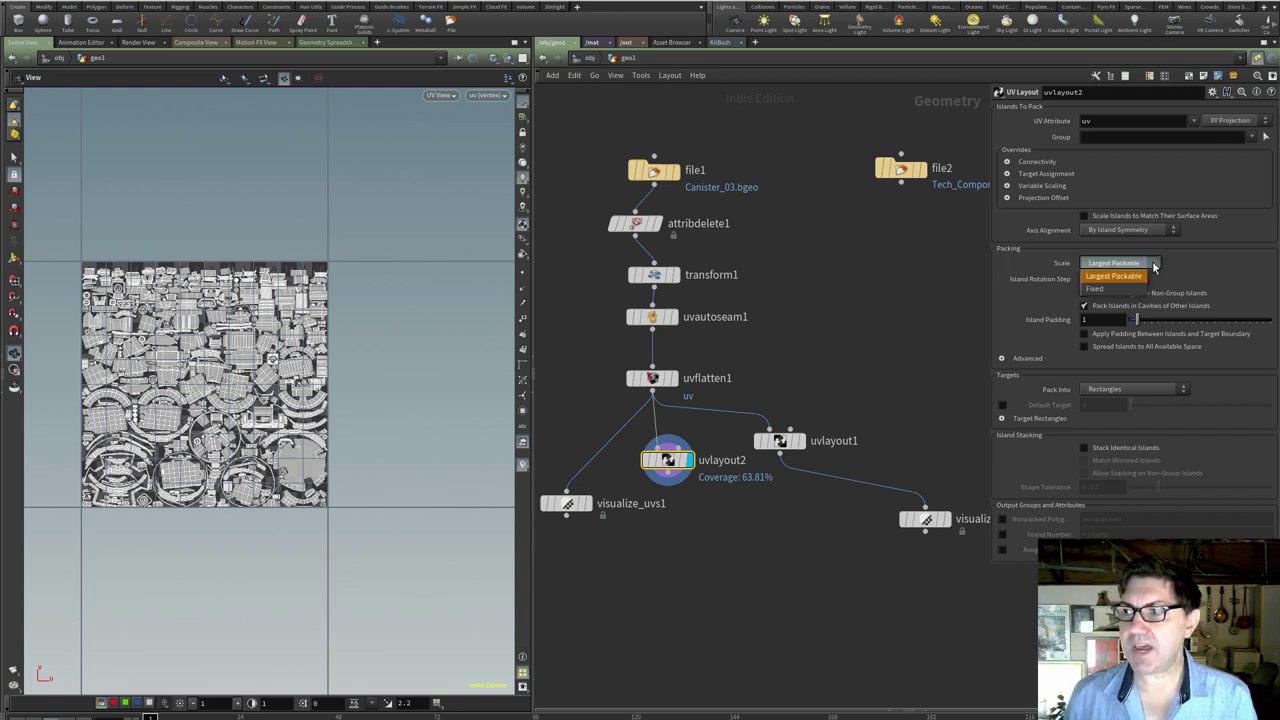
{"action": "left_click", "coordinate": [1143, 289]}
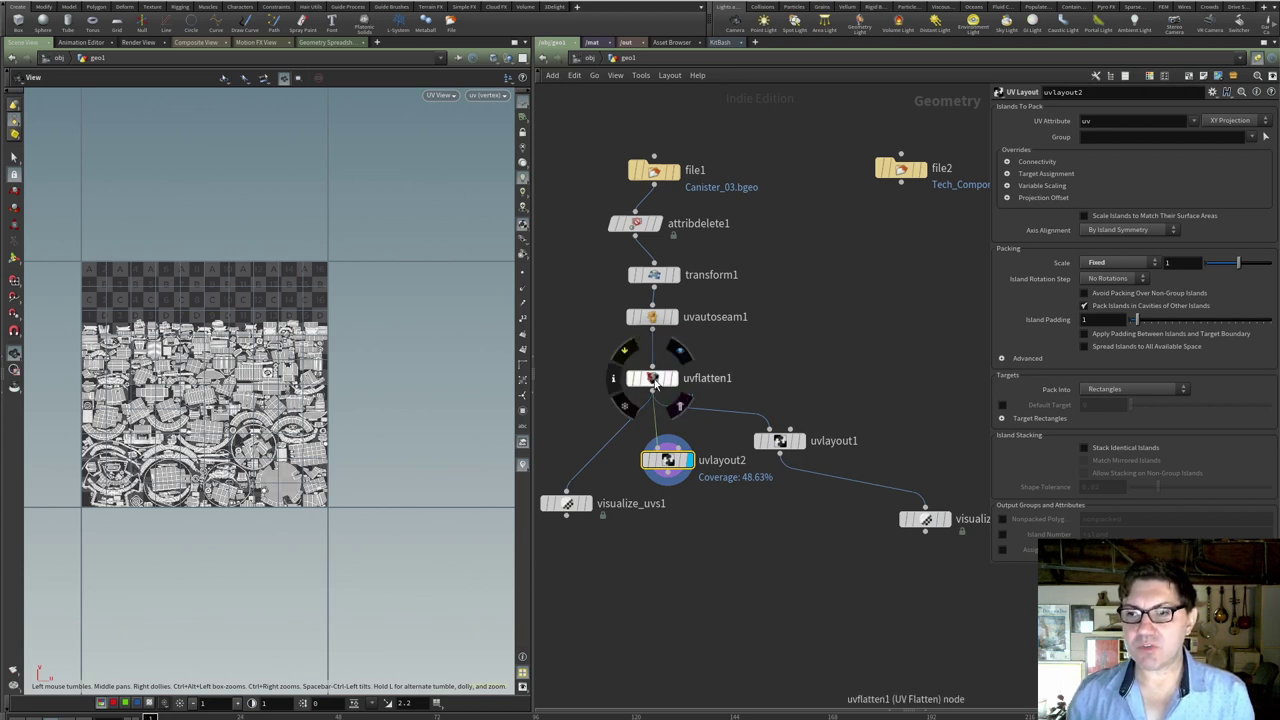
{"action": "key", "text": "r"}
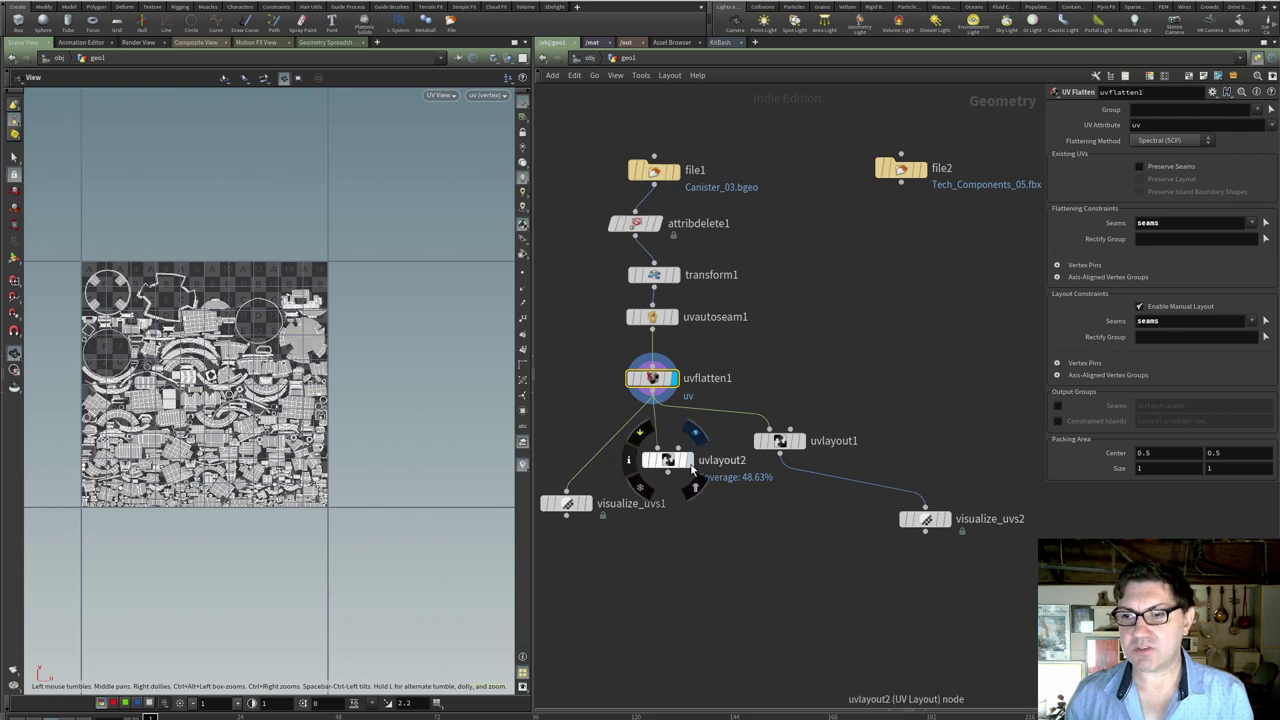
{"action": "key", "text": "r"}
- Set the fixed packing scale value of uvlayout2 to 2
{"action": "scroll", "coordinate": [247, 444], "scroll_direction": "down", "scroll_amount": 3}
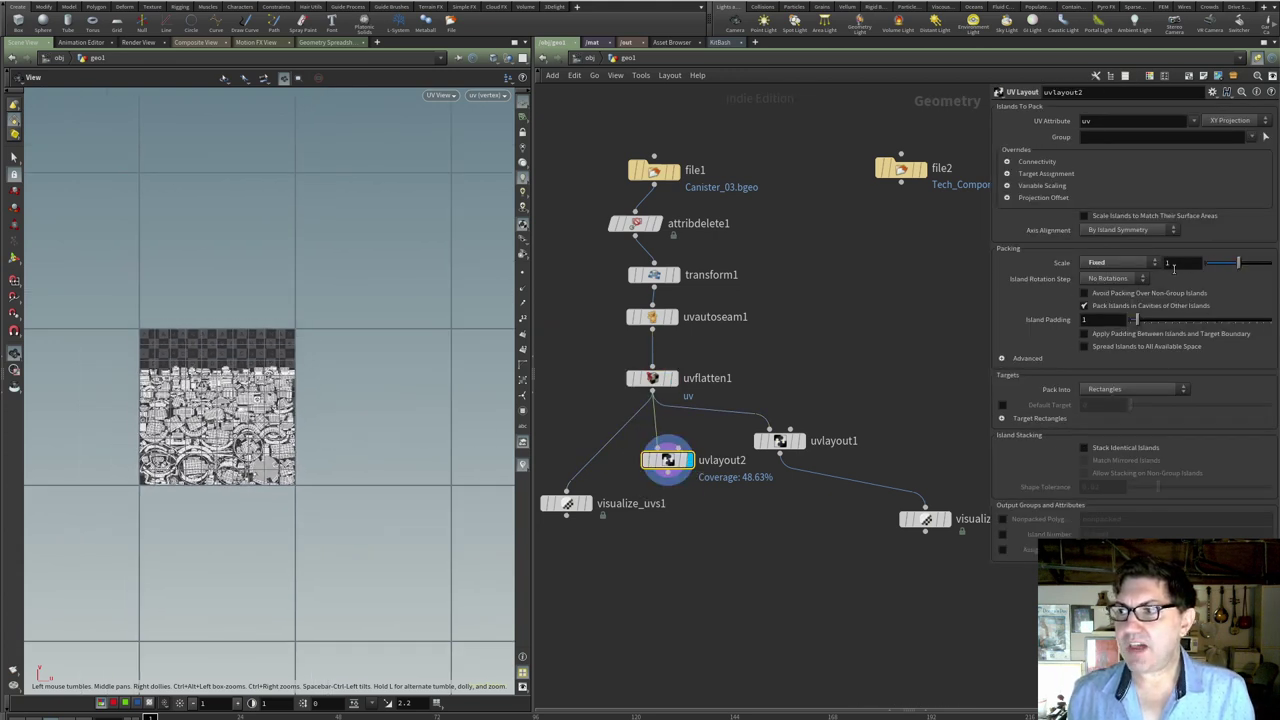
{"action": "middle_click_drag", "start_coordinate": [222, 410], "coordinate": [146, 380]}
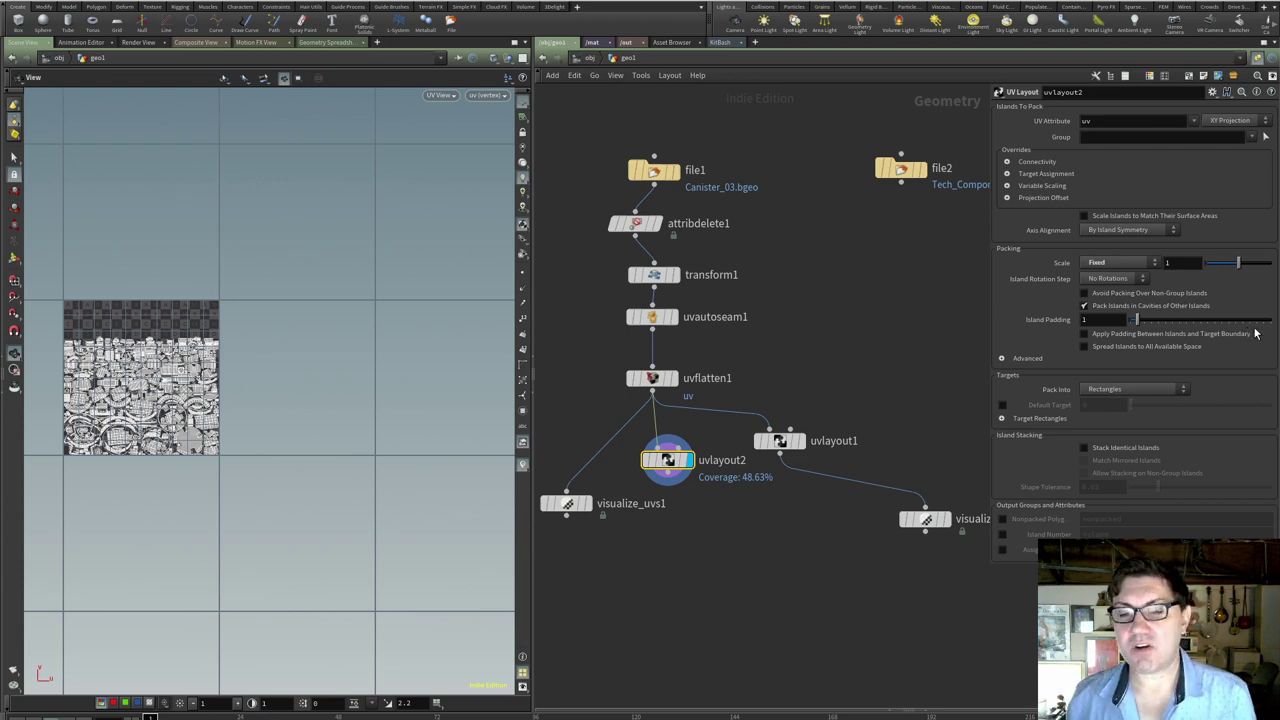
{"action": "left_click", "coordinate": [1168, 262]}
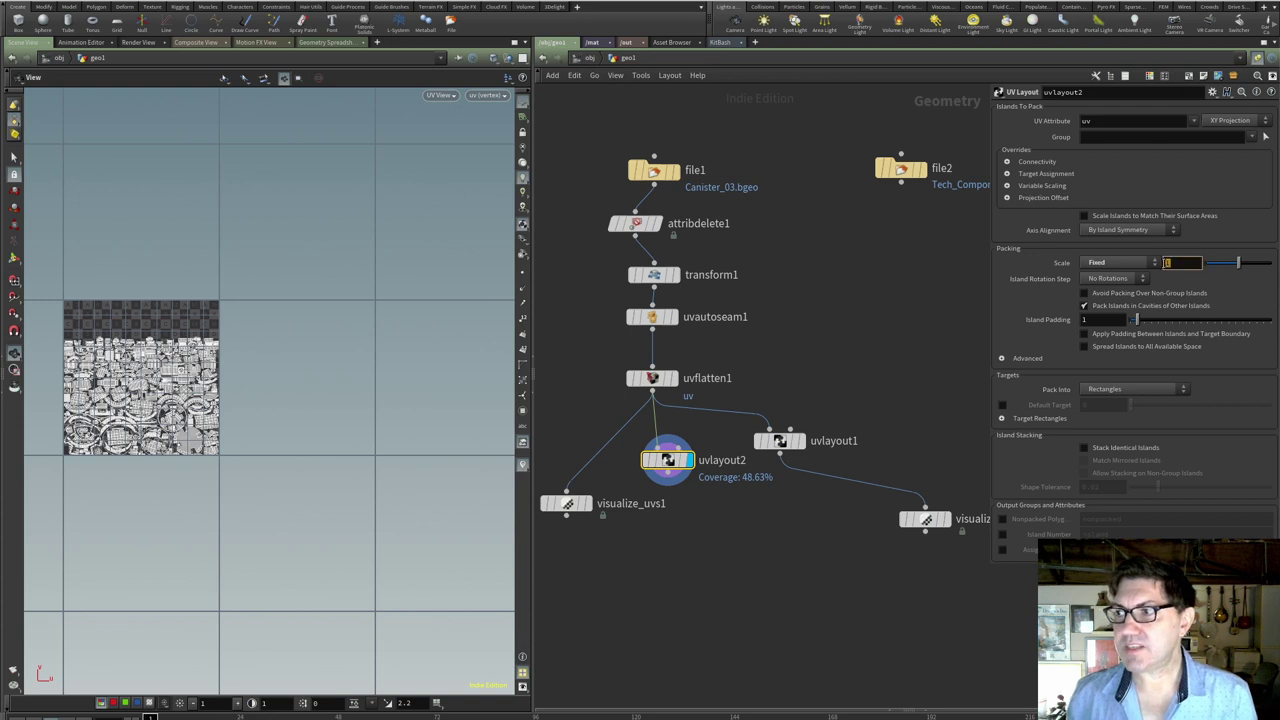
{"action": "type", "text": "2"}
{"action": "key", "text": "Return"}
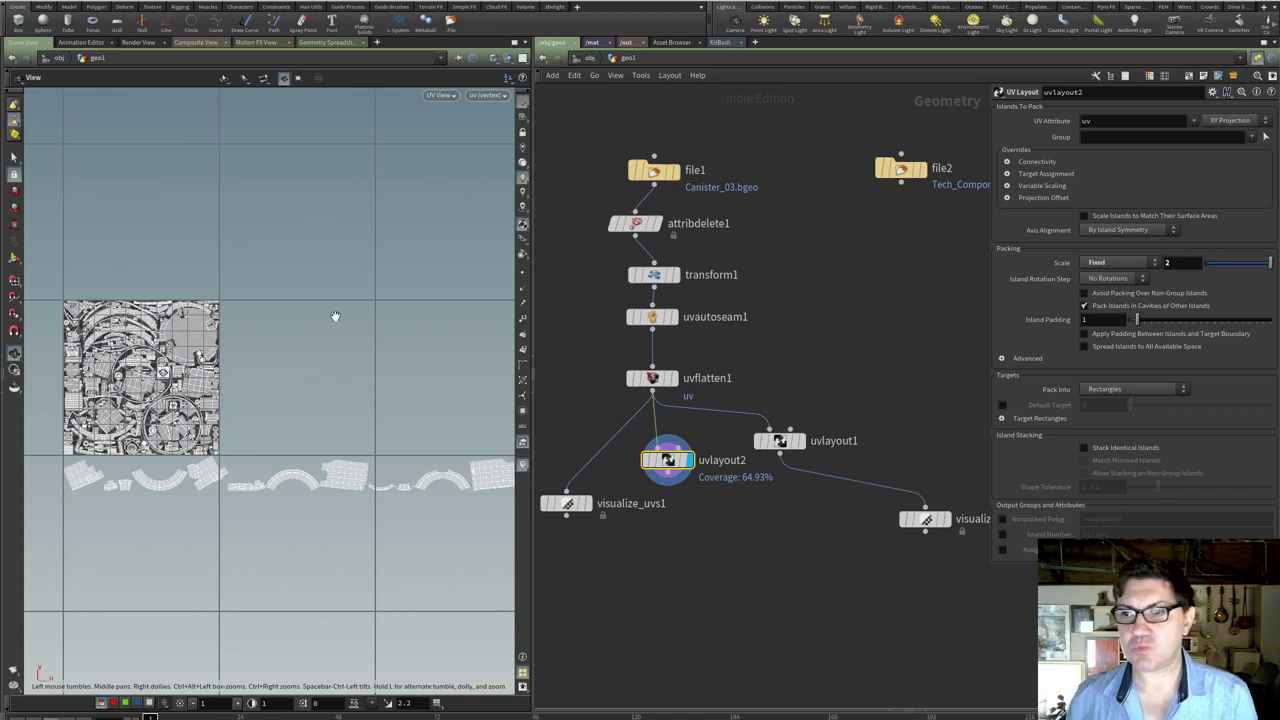
- Examine how uvlayout2 arranges the UV islands inside and outside the first UV tile
{"action": "mouse_move", "coordinate": [672, 380]}
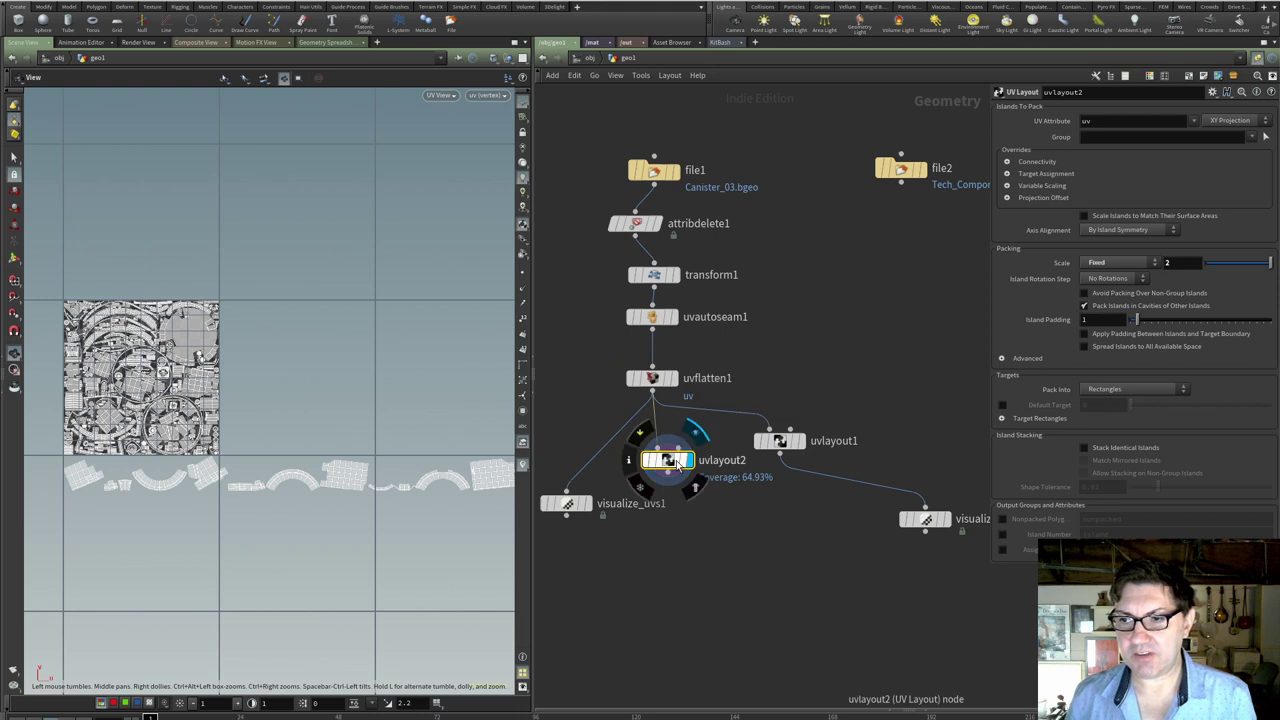
{"action": "scroll", "coordinate": [290, 532], "scroll_direction": "down", "scroll_amount": 5}
{"action": "middle_click_drag", "start_coordinate": [360, 538], "coordinate": [231, 480]}
{"action": "scroll", "coordinate": [240, 486], "scroll_direction": "down", "scroll_amount": 3}
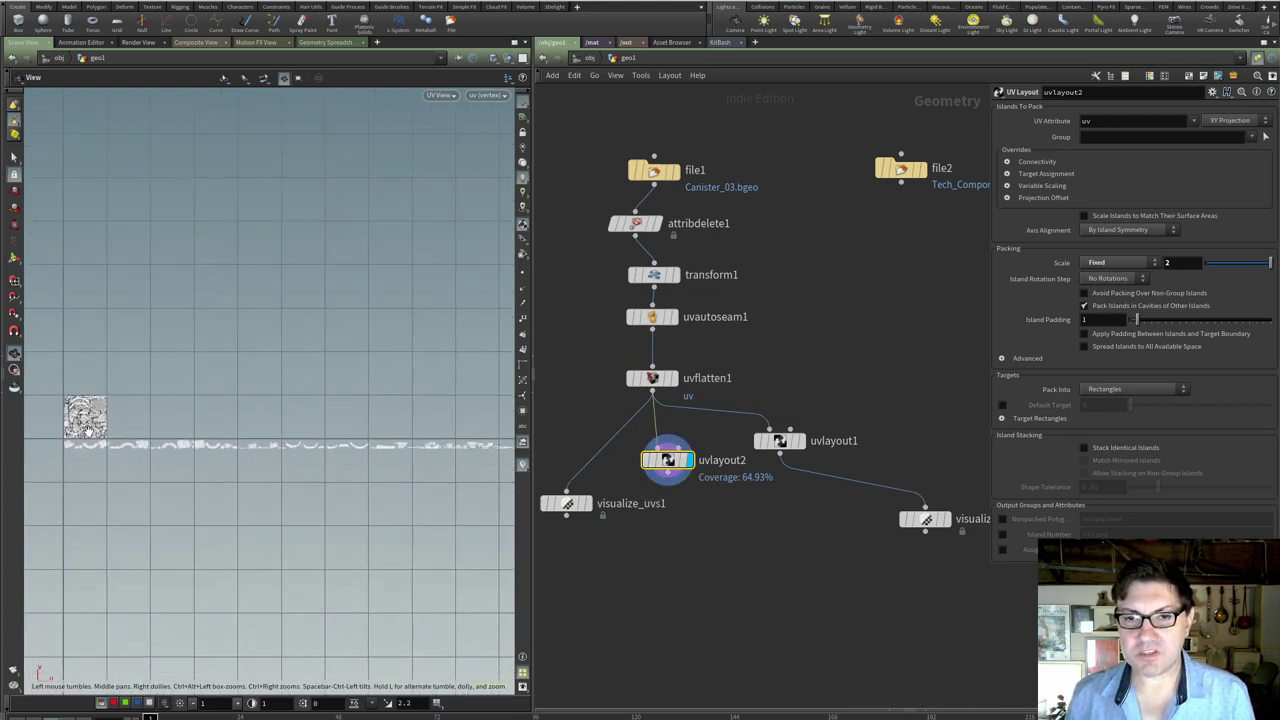
{"action": "scroll", "coordinate": [220, 466], "scroll_direction": "down", "scroll_amount": 5}
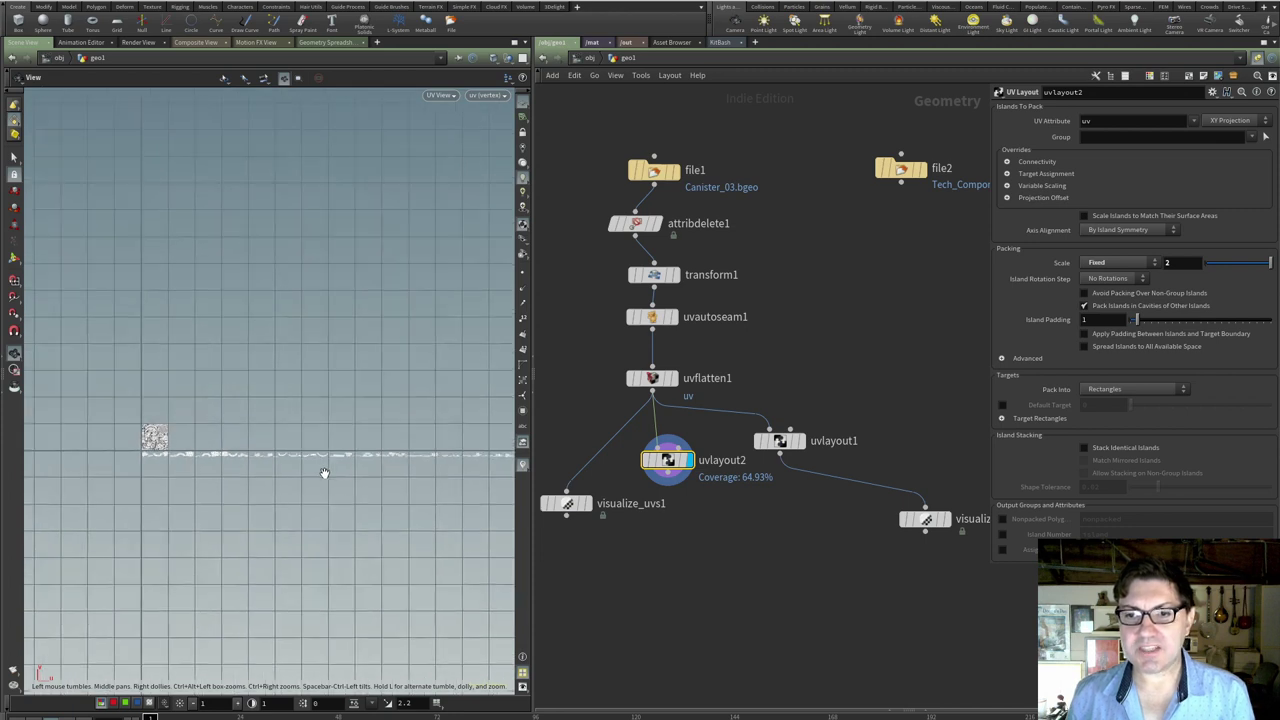
{"action": "middle_click_drag", "start_coordinate": [427, 480], "coordinate": [243, 441]}
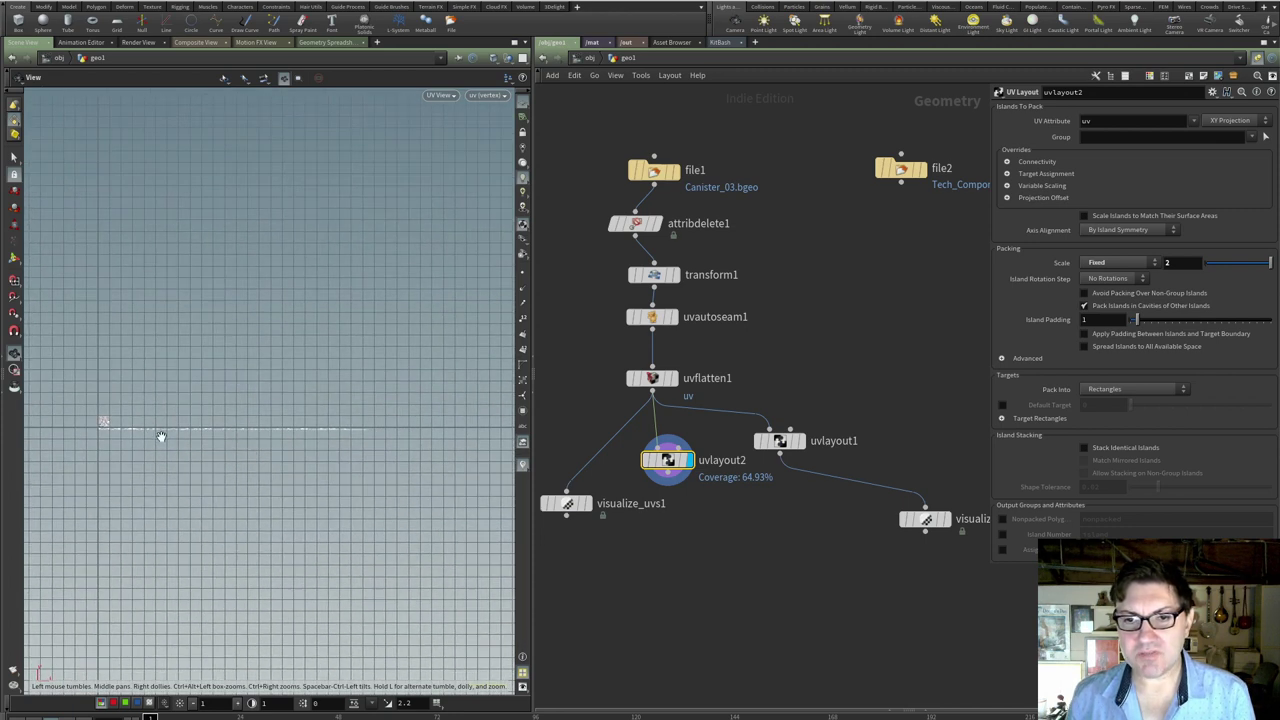
{"action": "scroll", "coordinate": [177, 443], "scroll_direction": "up", "scroll_amount": 4}
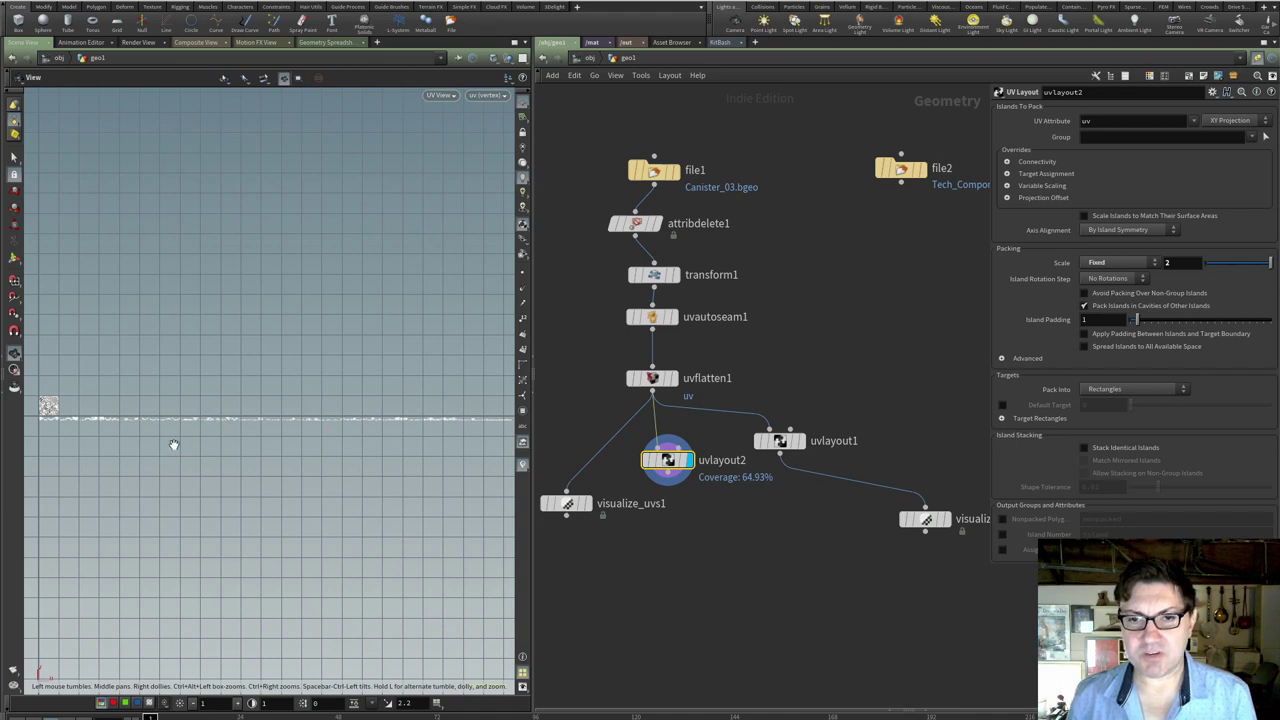
{"action": "scroll", "coordinate": [124, 428], "scroll_direction": "up", "scroll_amount": 1}
{"action": "scroll", "coordinate": [124, 428], "scroll_direction": "up", "scroll_amount": 4}
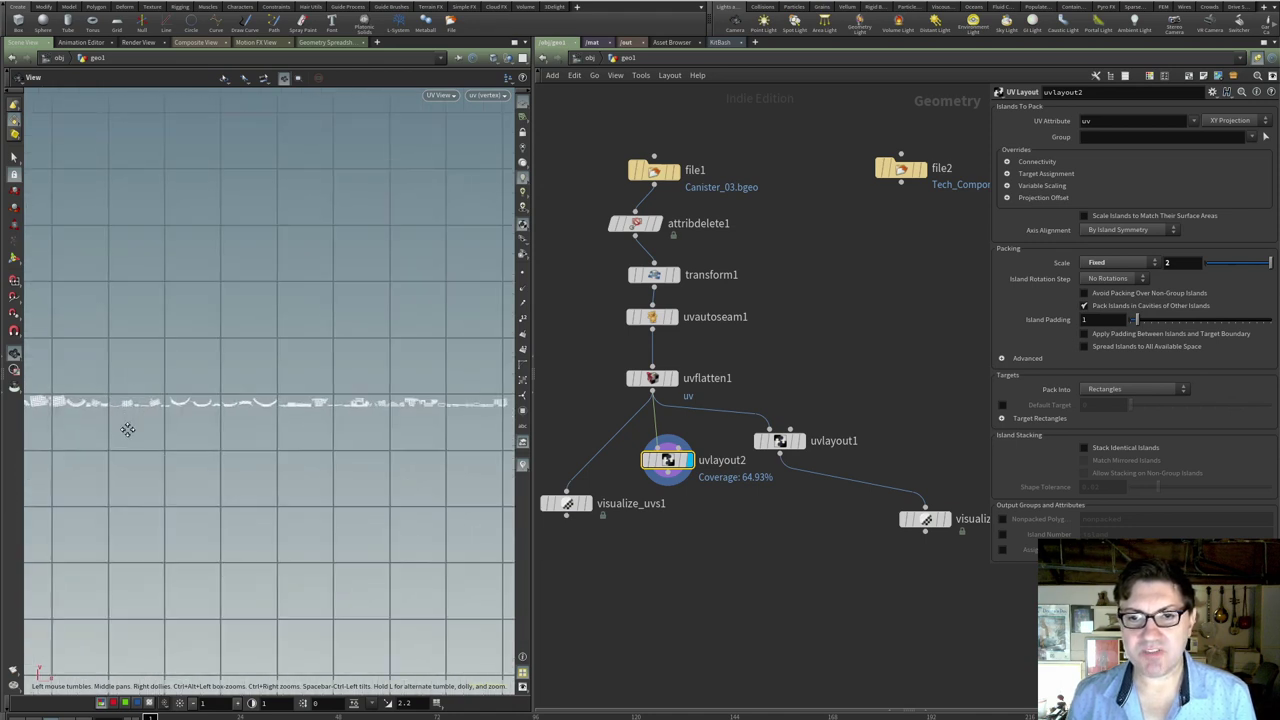
{"action": "middle_click_drag", "start_coordinate": [123, 428], "coordinate": [429, 500]}
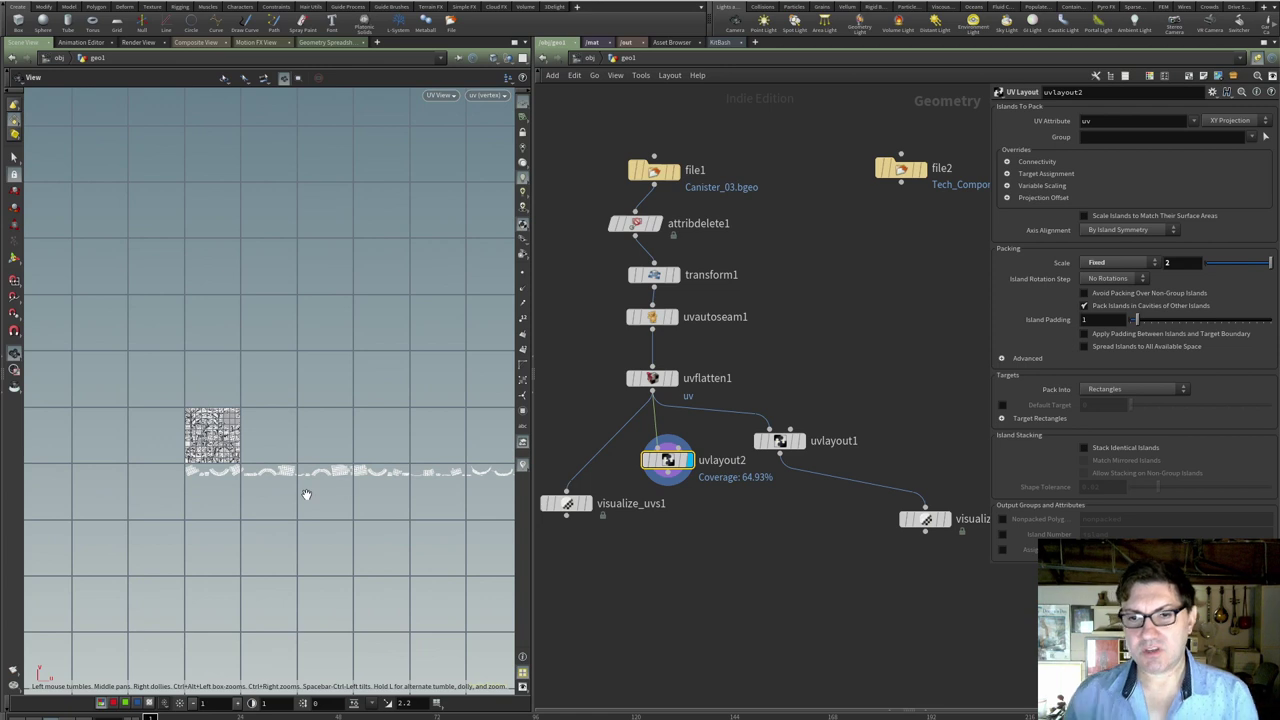
- Make uvlayout2 pack the UV islands into UDIM Tiles instead of rectangles
{"action": "middle_click_drag", "start_coordinate": [329, 503], "coordinate": [222, 470]}
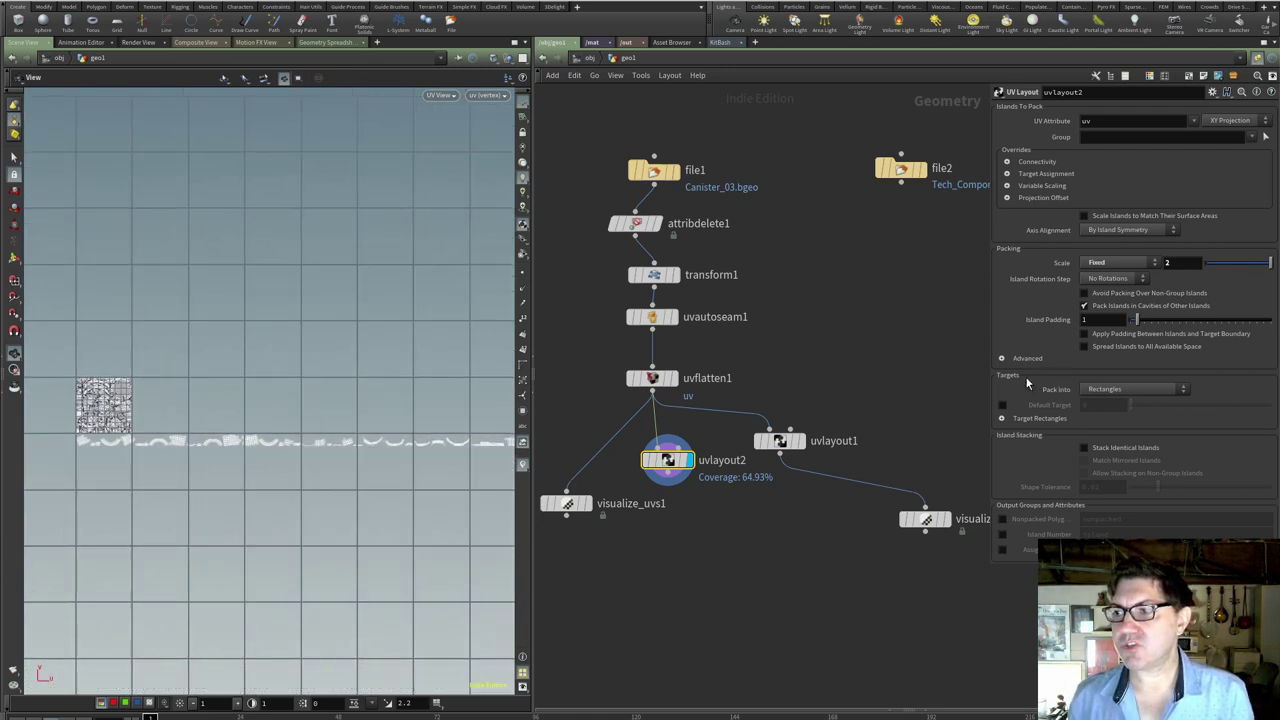
{"action": "left_click", "coordinate": [1160, 389]}
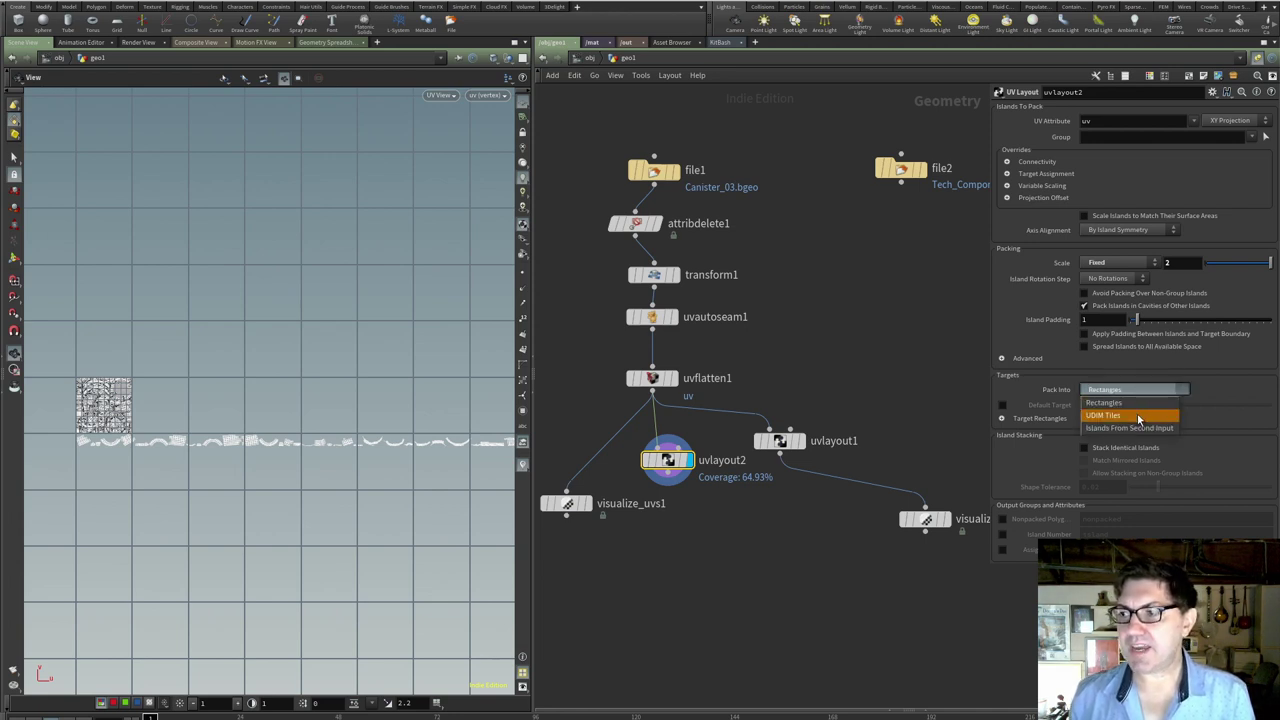
{"action": "left_click", "coordinate": [1137, 418]}
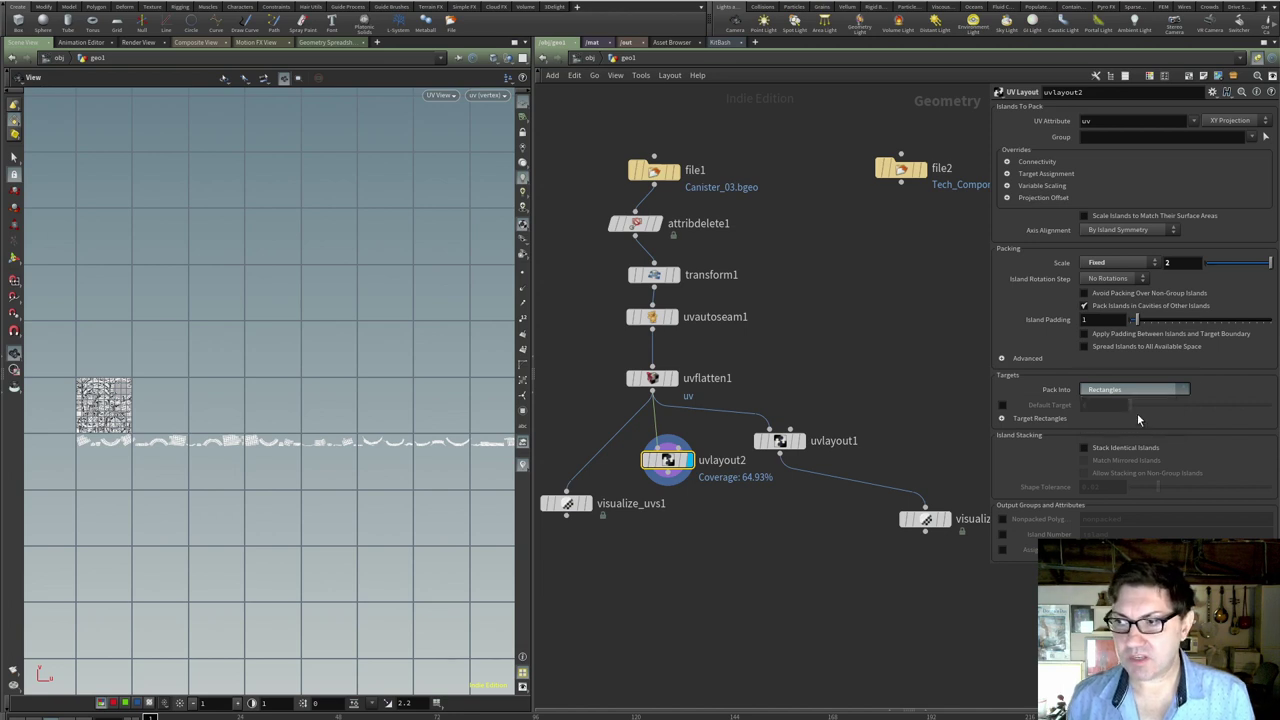
{"action": "scroll", "coordinate": [150, 454], "scroll_direction": "up", "scroll_amount": 3}
{"action": "scroll", "coordinate": [150, 454], "scroll_direction": "up", "scroll_amount": 2}
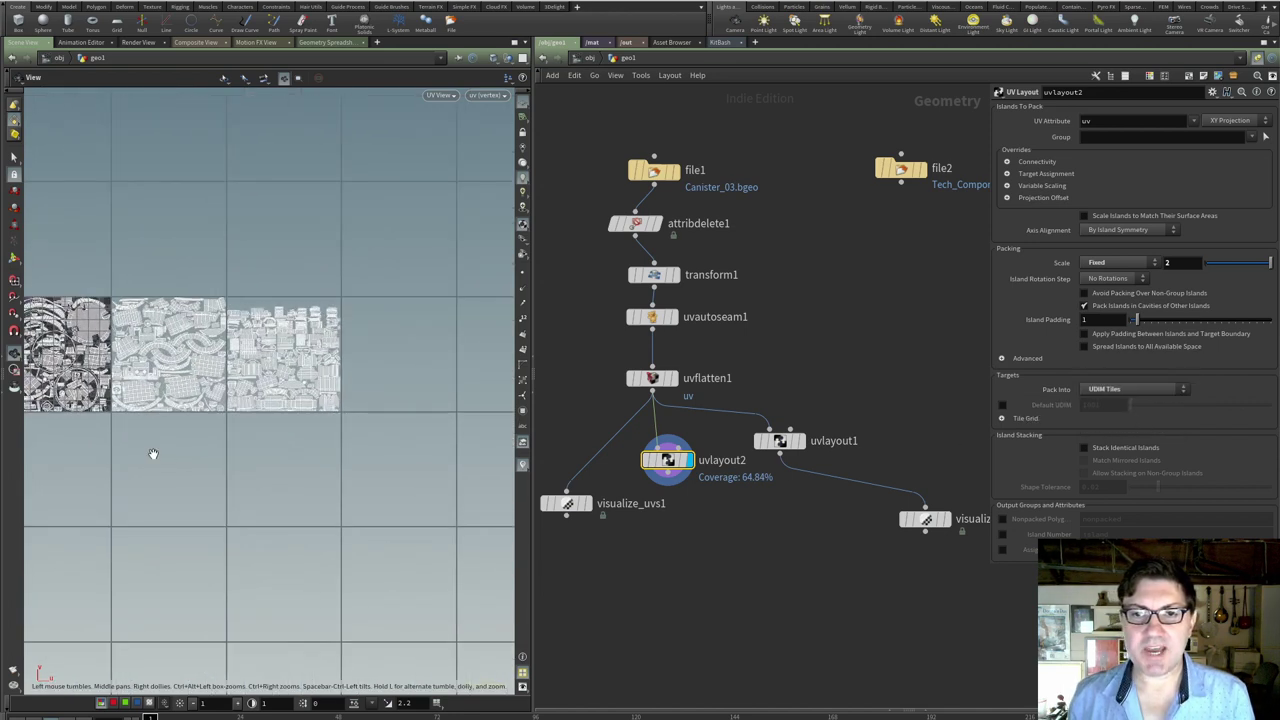
{"action": "middle_click_drag", "start_coordinate": [151, 451], "coordinate": [220, 471]}
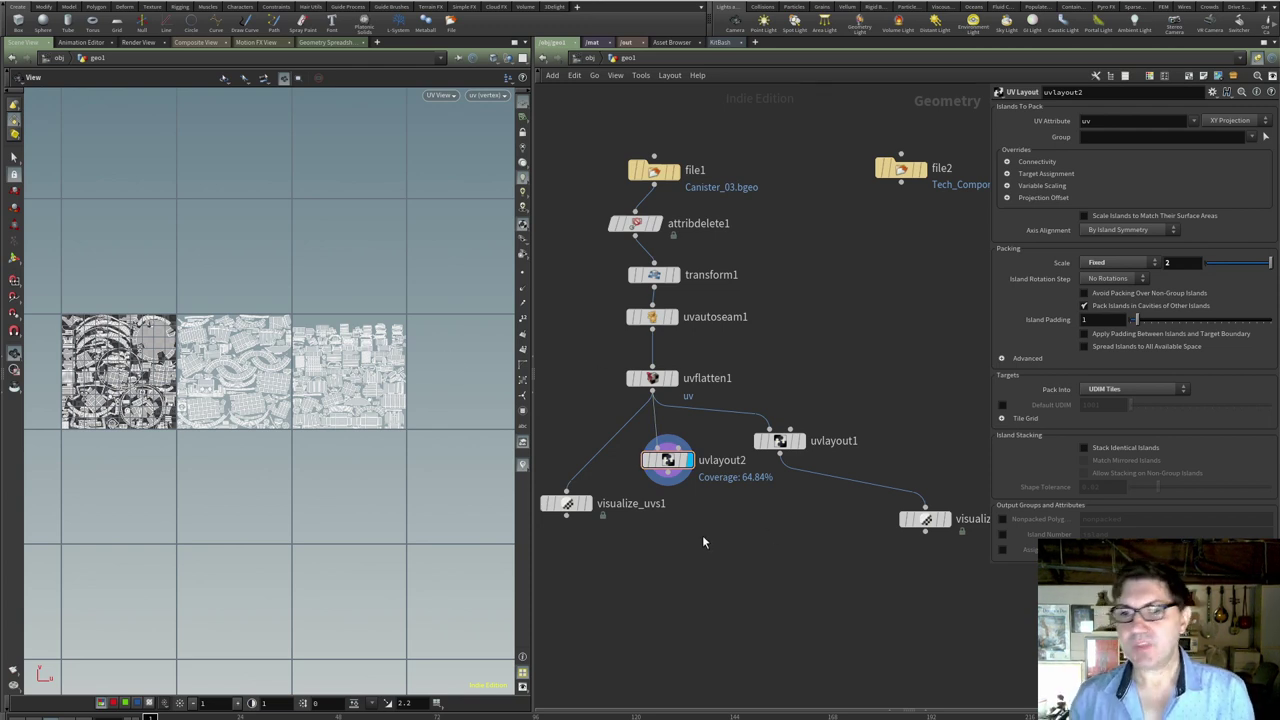
- Set uvlayout2's fixed packing scale to 3 and look over the full row of UDIM tiles
{"action": "scroll", "coordinate": [362, 463], "scroll_direction": "down", "scroll_amount": 2}
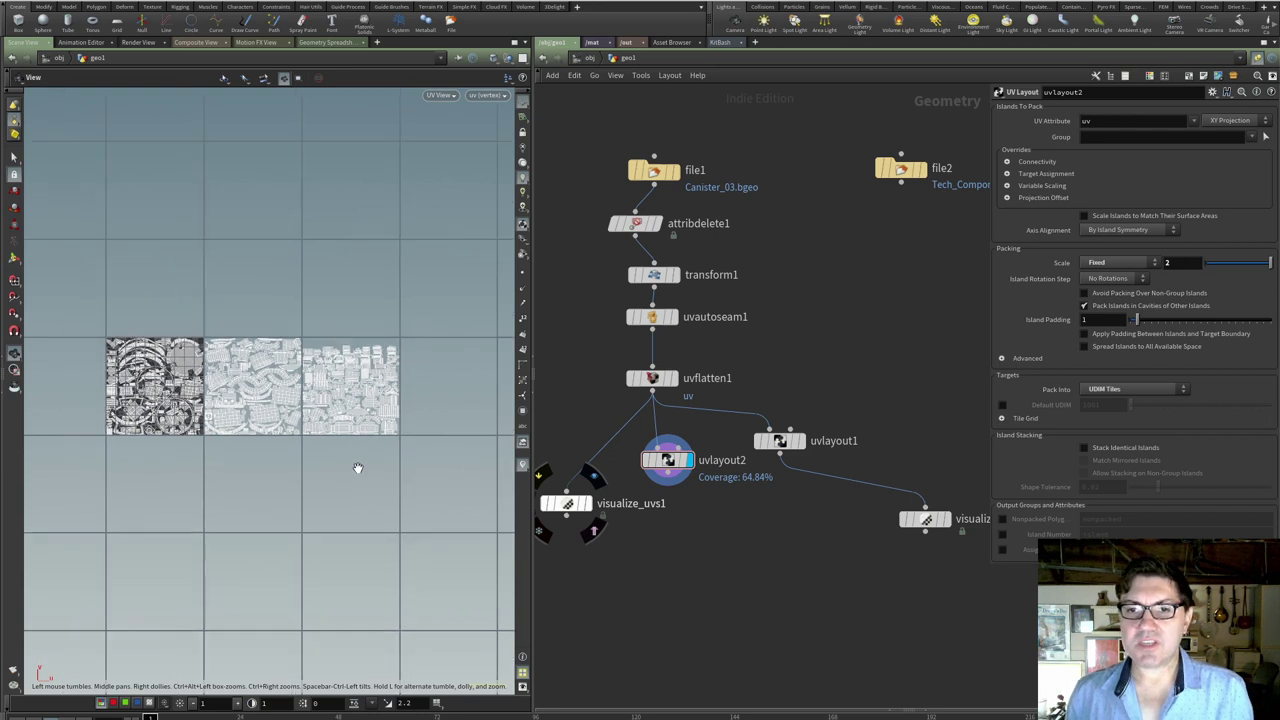
{"action": "middle_click_drag", "start_coordinate": [341, 468], "coordinate": [322, 464]}
{"action": "left_click", "coordinate": [1170, 262]}
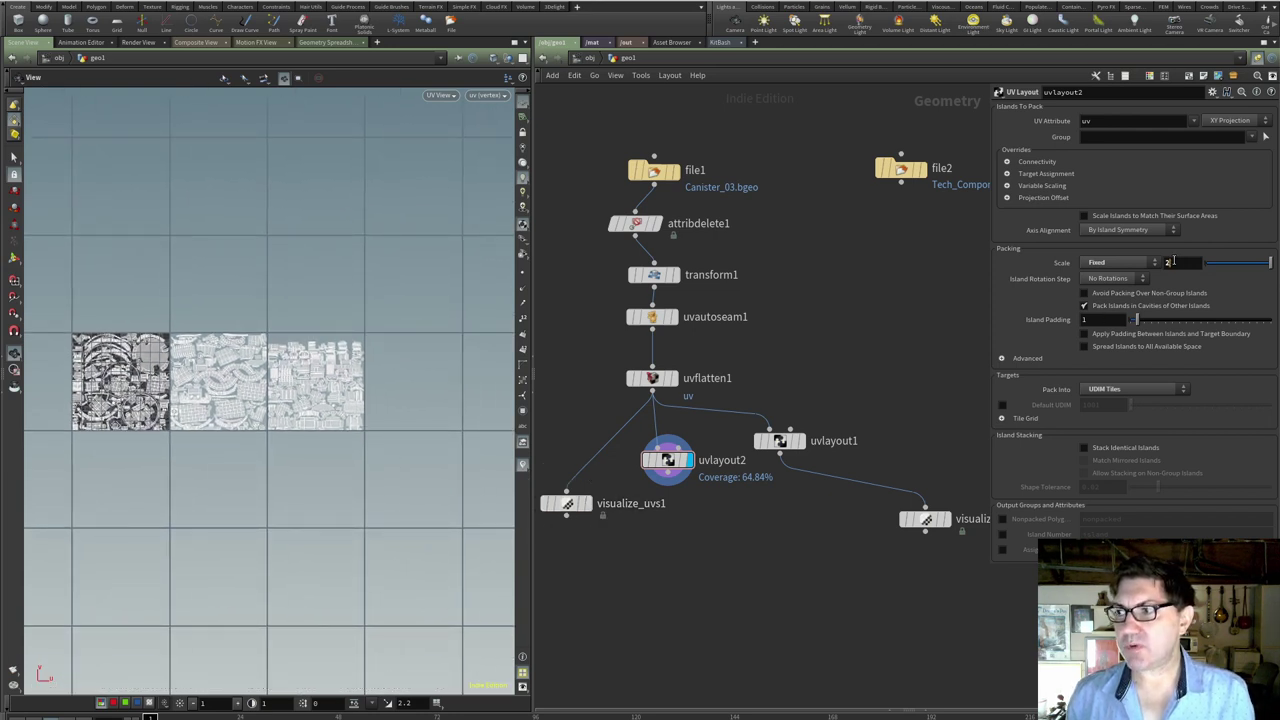
{"action": "type", "text": "3"}
{"action": "key", "text": "Return"}
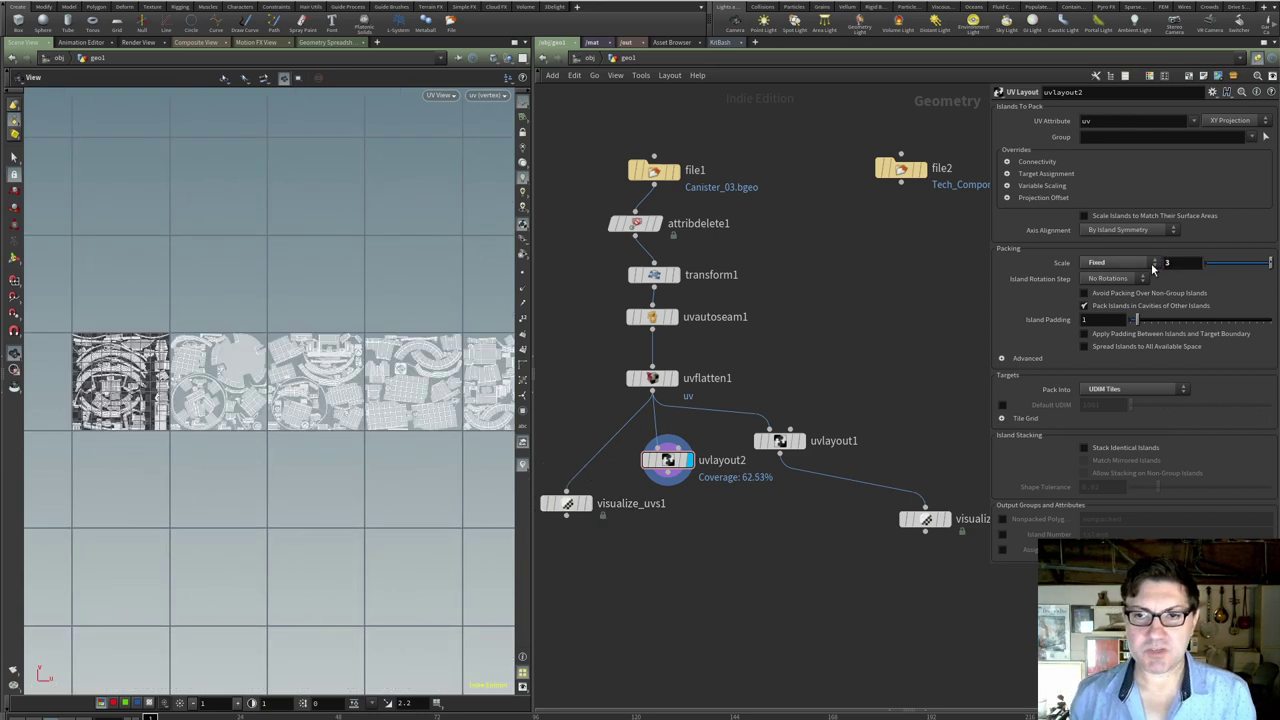
{"action": "scroll", "coordinate": [123, 454], "scroll_direction": "down", "scroll_amount": 3}
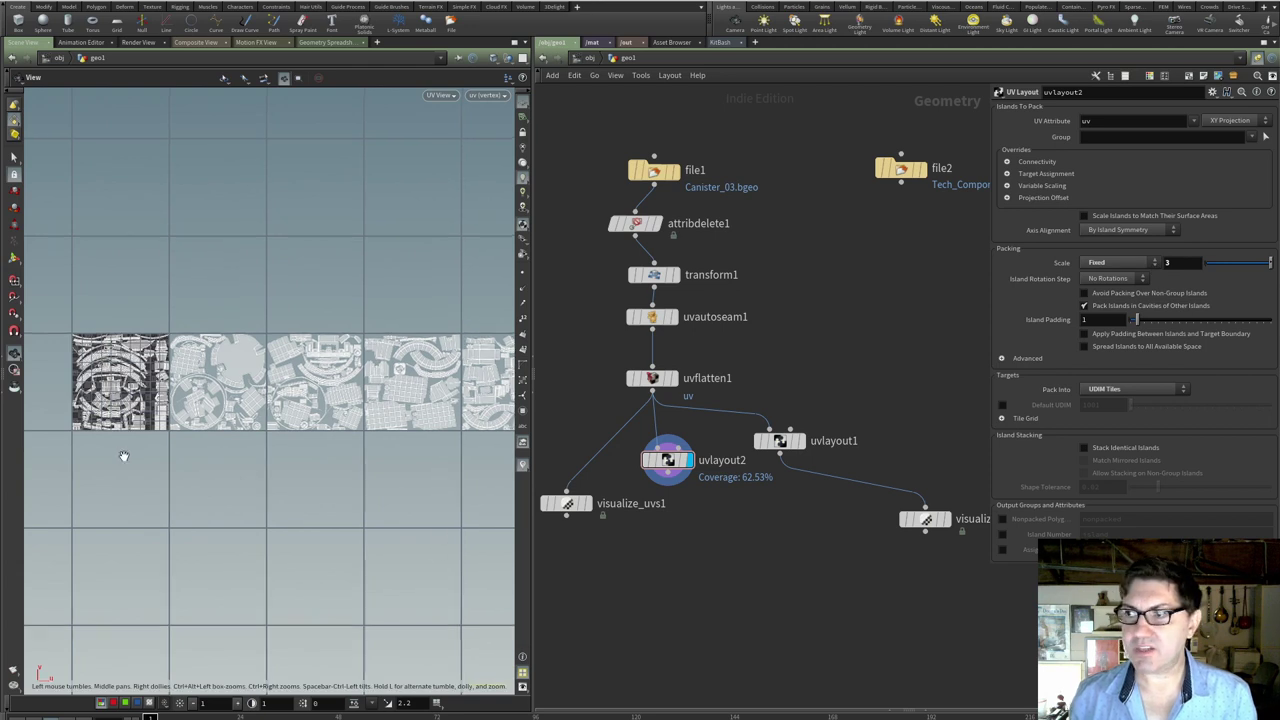
{"action": "middle_click_drag", "start_coordinate": [232, 455], "coordinate": [208, 446]}
{"action": "scroll", "coordinate": [284, 472], "scroll_direction": "down", "scroll_amount": 1}
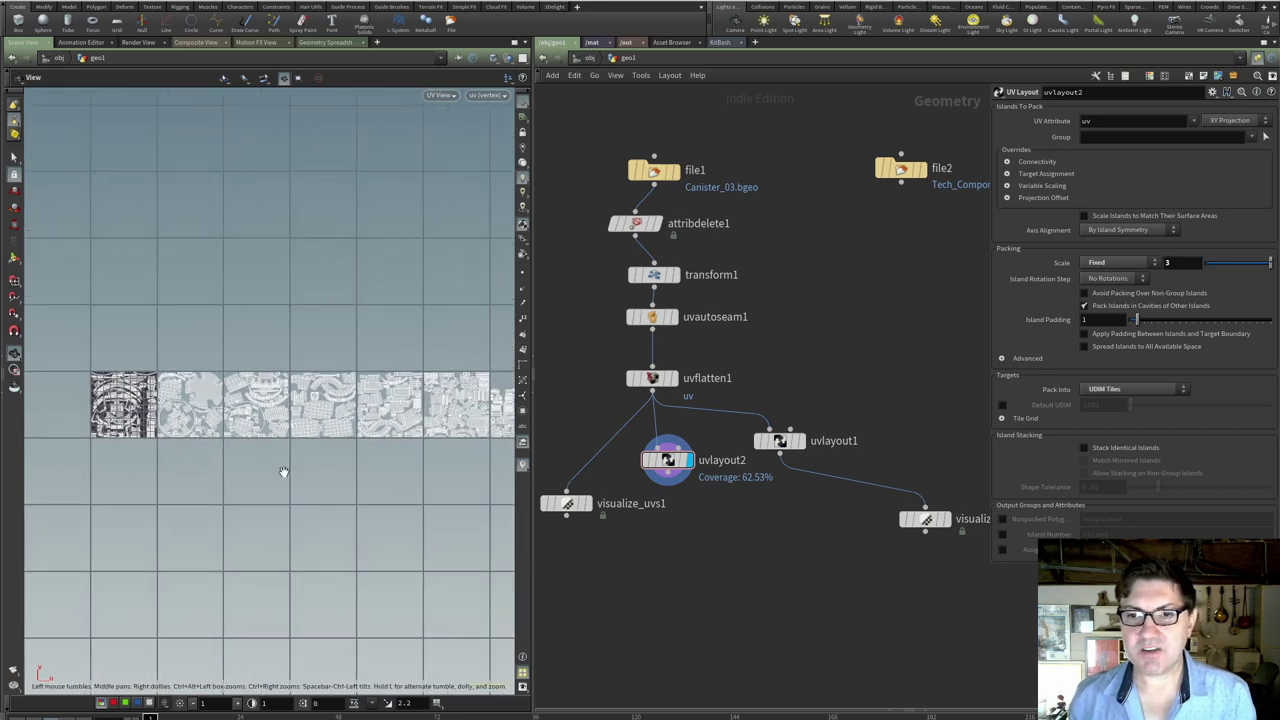
{"action": "middle_click_drag", "start_coordinate": [340, 472], "coordinate": [300, 449]}
{"action": "scroll", "coordinate": [289, 451], "scroll_direction": "down", "scroll_amount": 1}
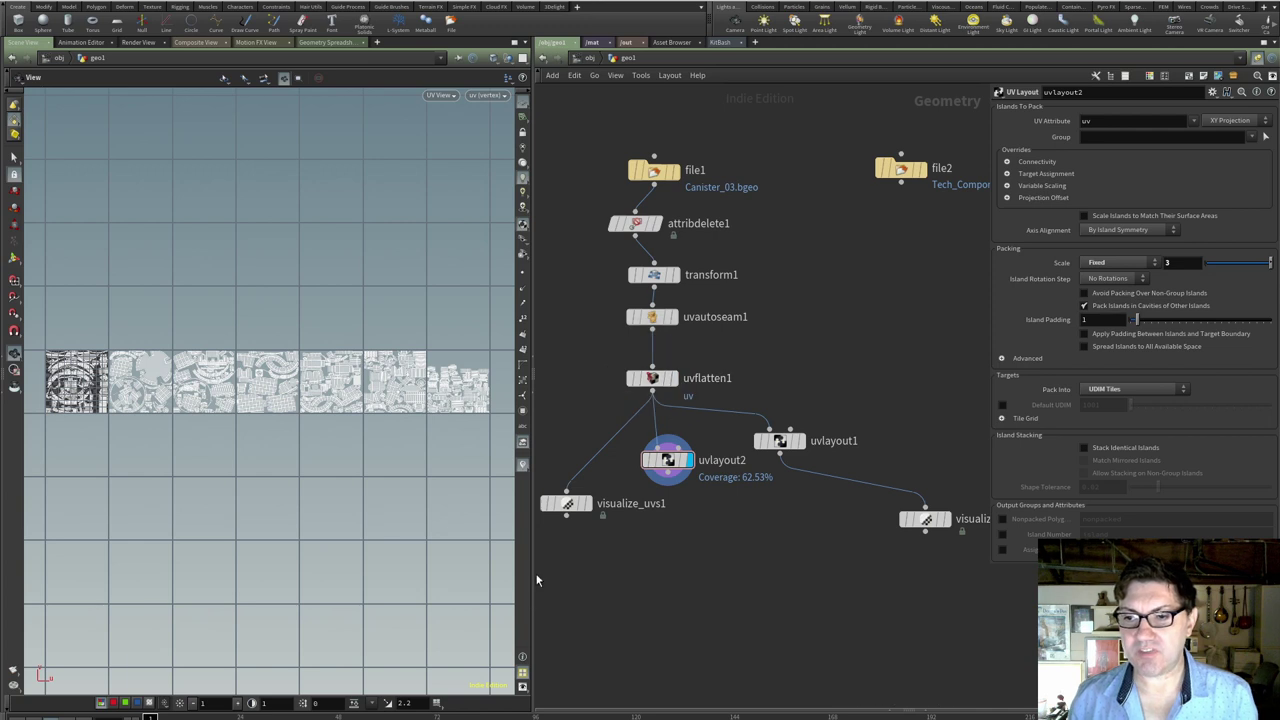
- Set uvlayout2's fixed packing scale to 5 and inspect the whole layout in a wider UV view
{"action": "left_click_drag", "start_coordinate": [535, 578], "coordinate": [600, 578]}
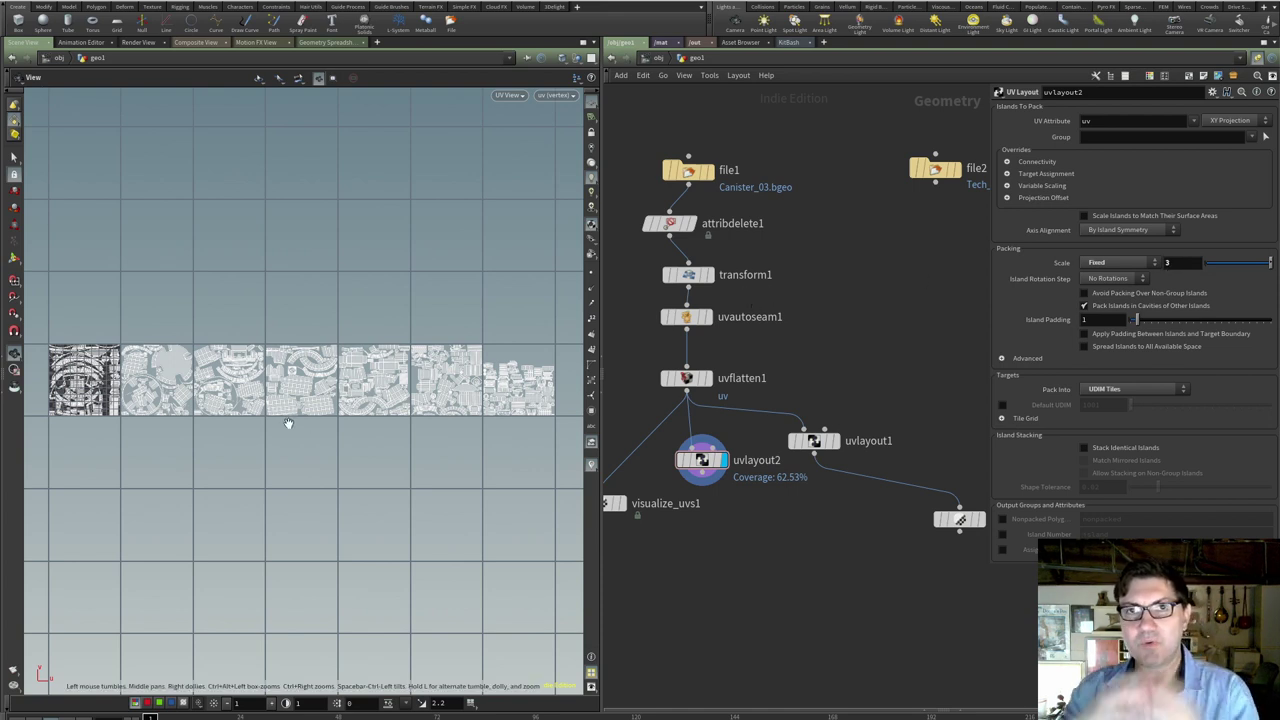
{"action": "double_click", "coordinate": [1176, 262]}
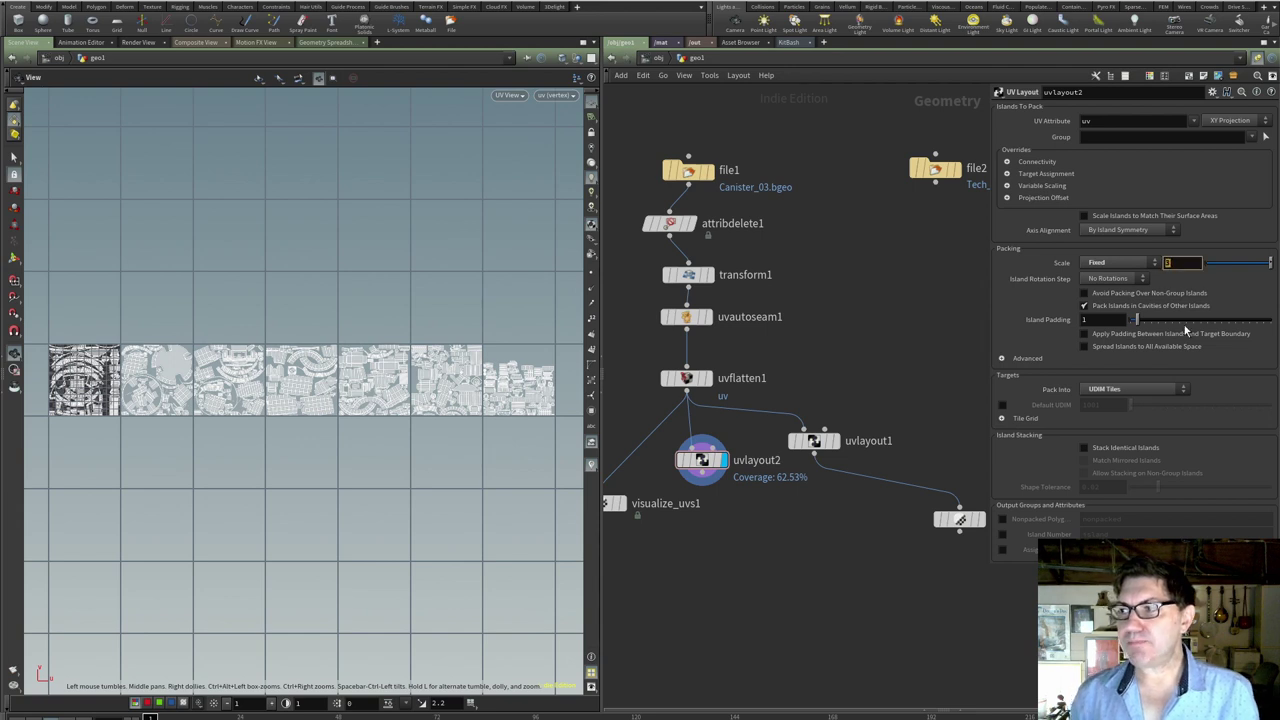
{"action": "type", "text": "5"}
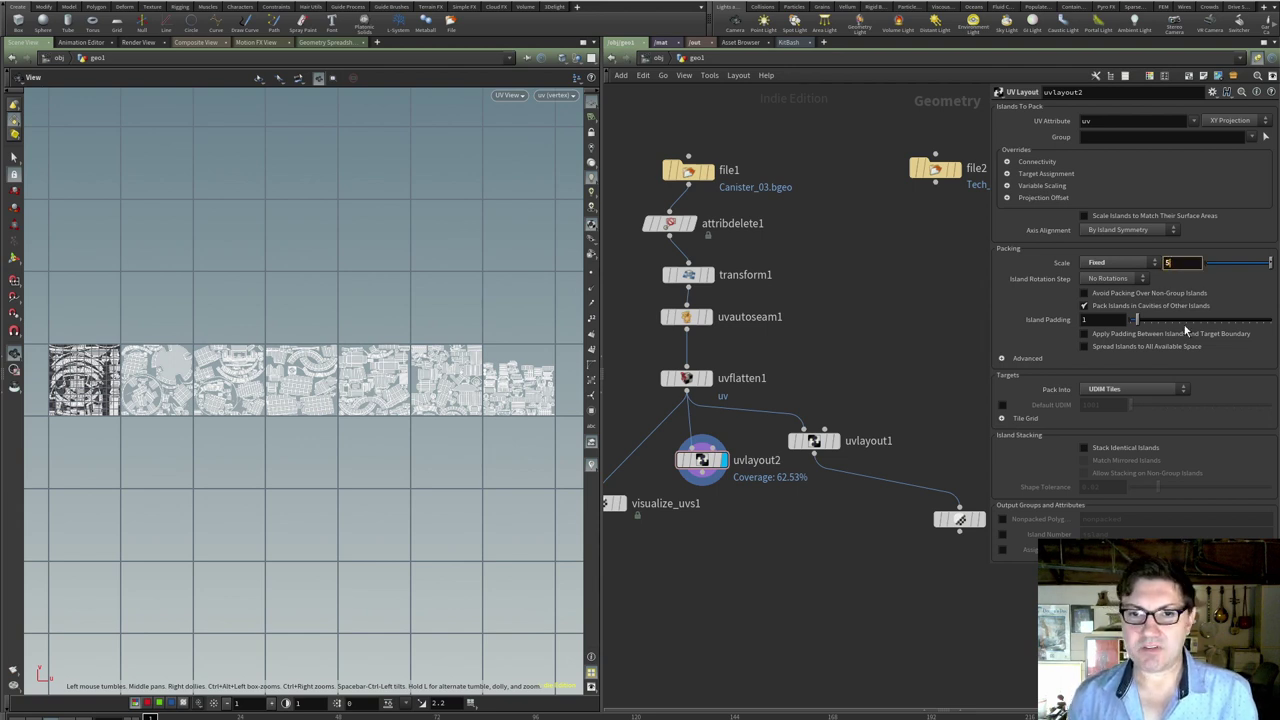
{"action": "key", "text": "Return"}
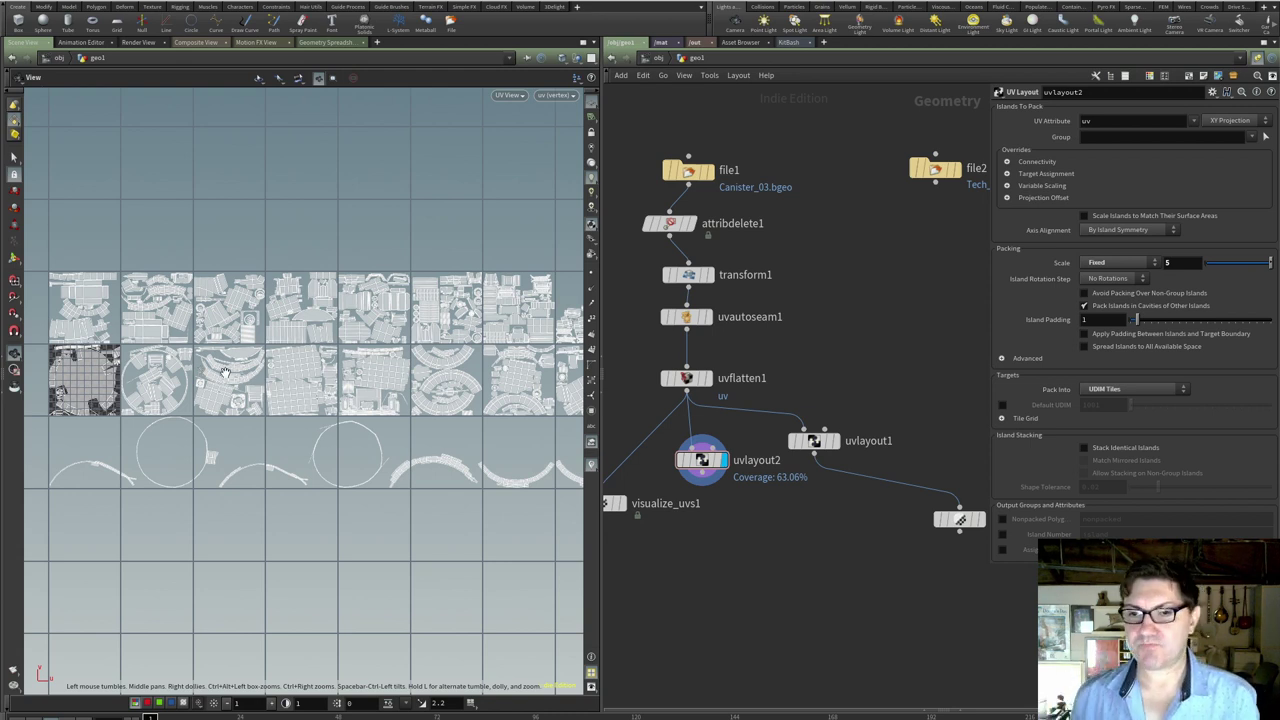
{"action": "key", "text": "h"}
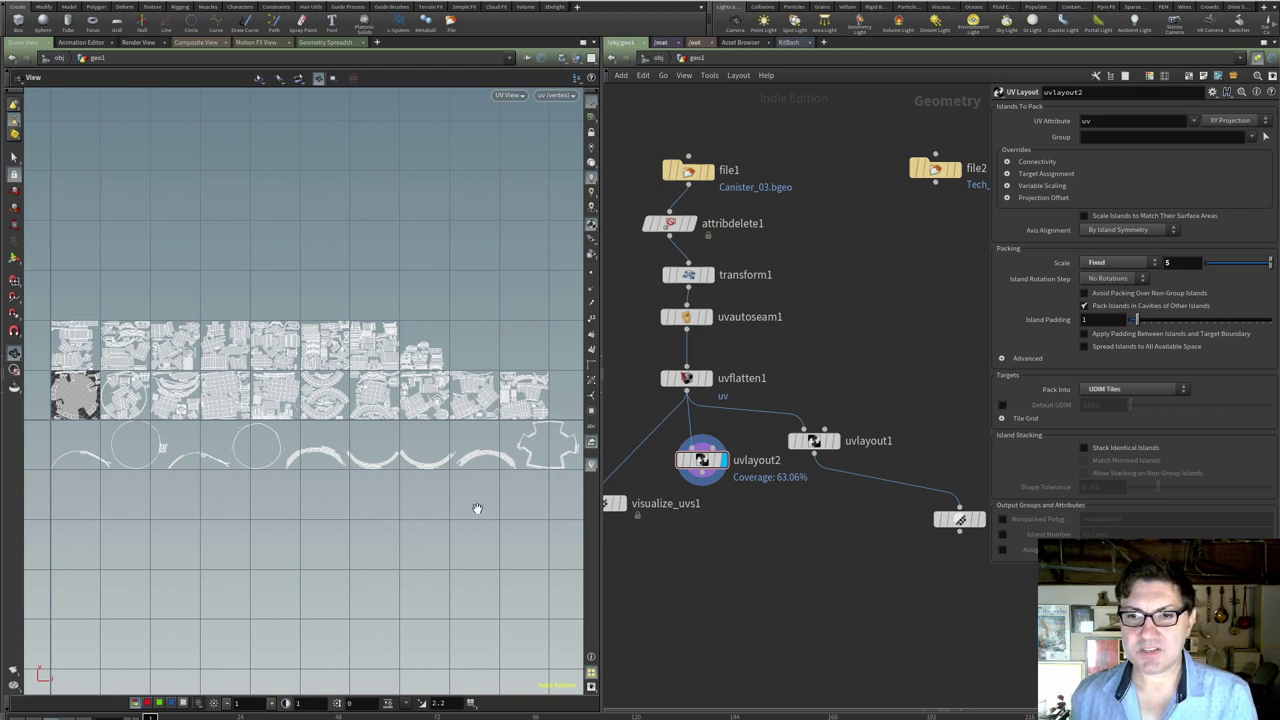
{"action": "scroll", "coordinate": [420, 514], "scroll_direction": "down", "scroll_amount": 1}
{"action": "middle_click_drag", "start_coordinate": [456, 500], "coordinate": [423, 497]}
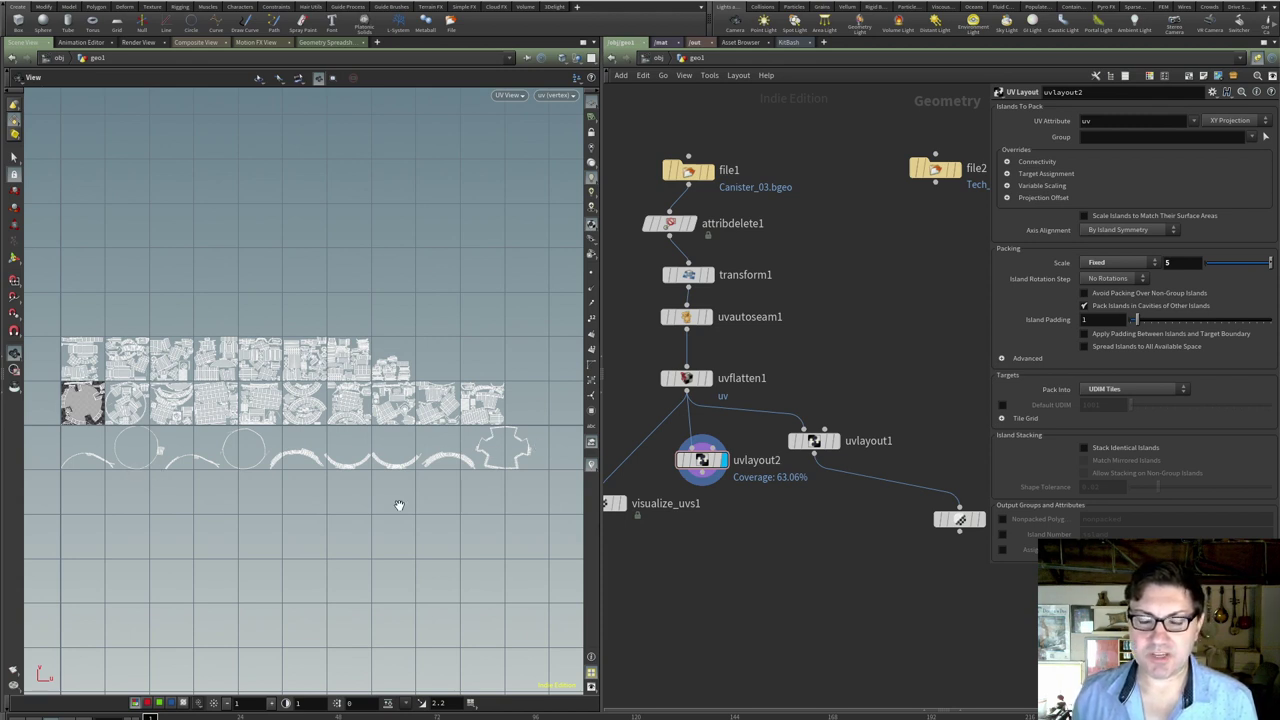
{"action": "scroll", "coordinate": [395, 506], "scroll_direction": "up", "scroll_amount": 1}
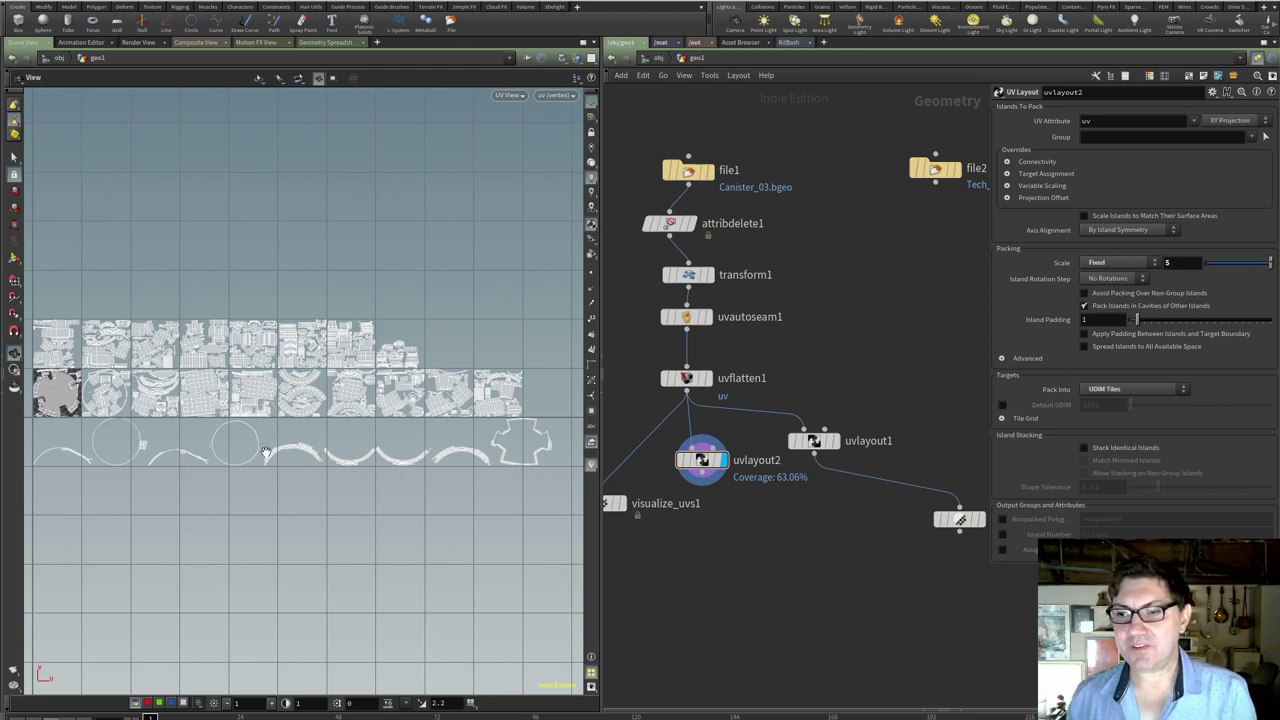
{"action": "middle_click_drag", "start_coordinate": [251, 490], "coordinate": [277, 477]}
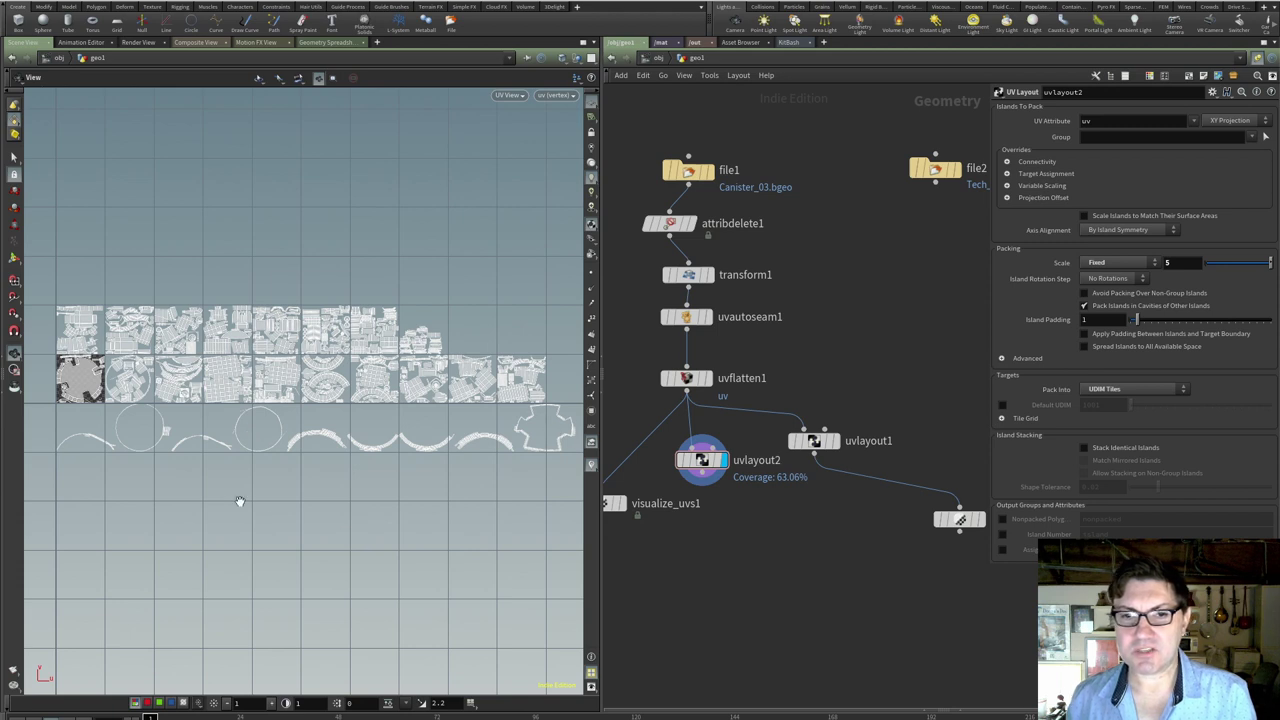
- Select all the oversized UV islands lying in the row below the packed UDIM tiles
{"action": "left_click", "coordinate": [15, 158]}
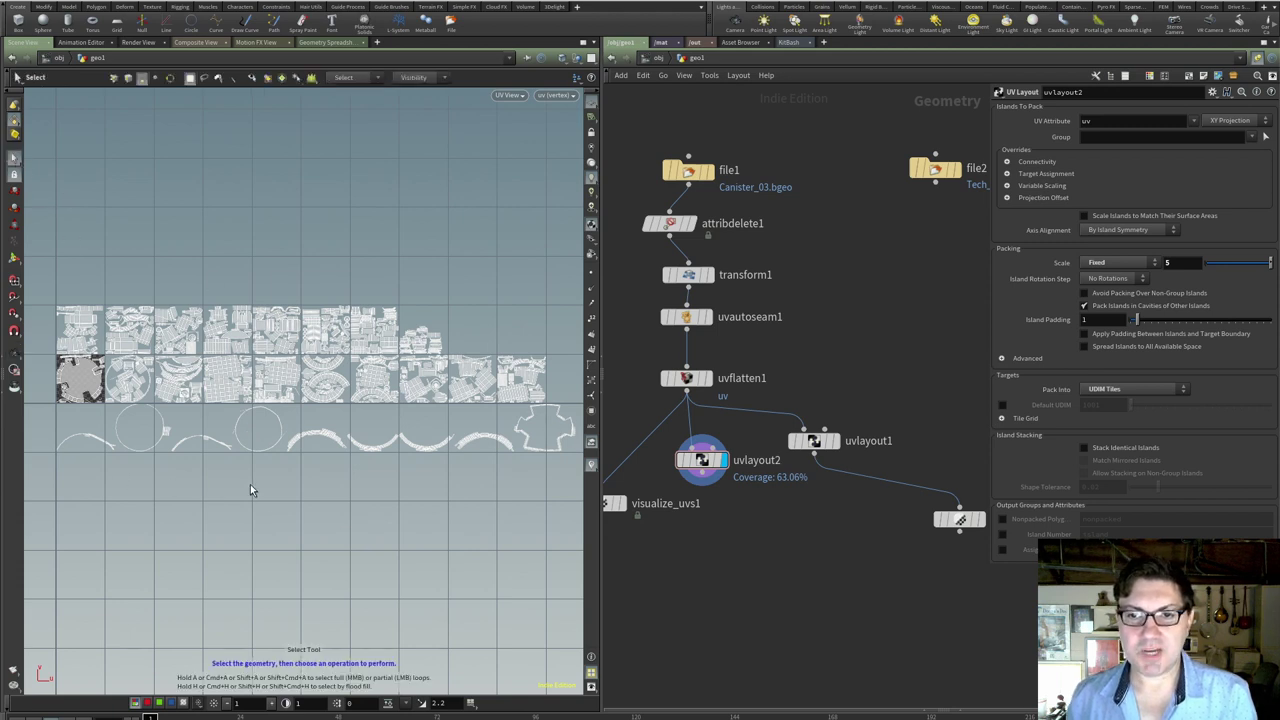
{"action": "key", "text": "Escape"}
{"action": "scroll", "coordinate": [252, 483], "scroll_direction": "up", "scroll_amount": 4}
{"action": "middle_click_drag", "start_coordinate": [252, 479], "coordinate": [329, 477]}
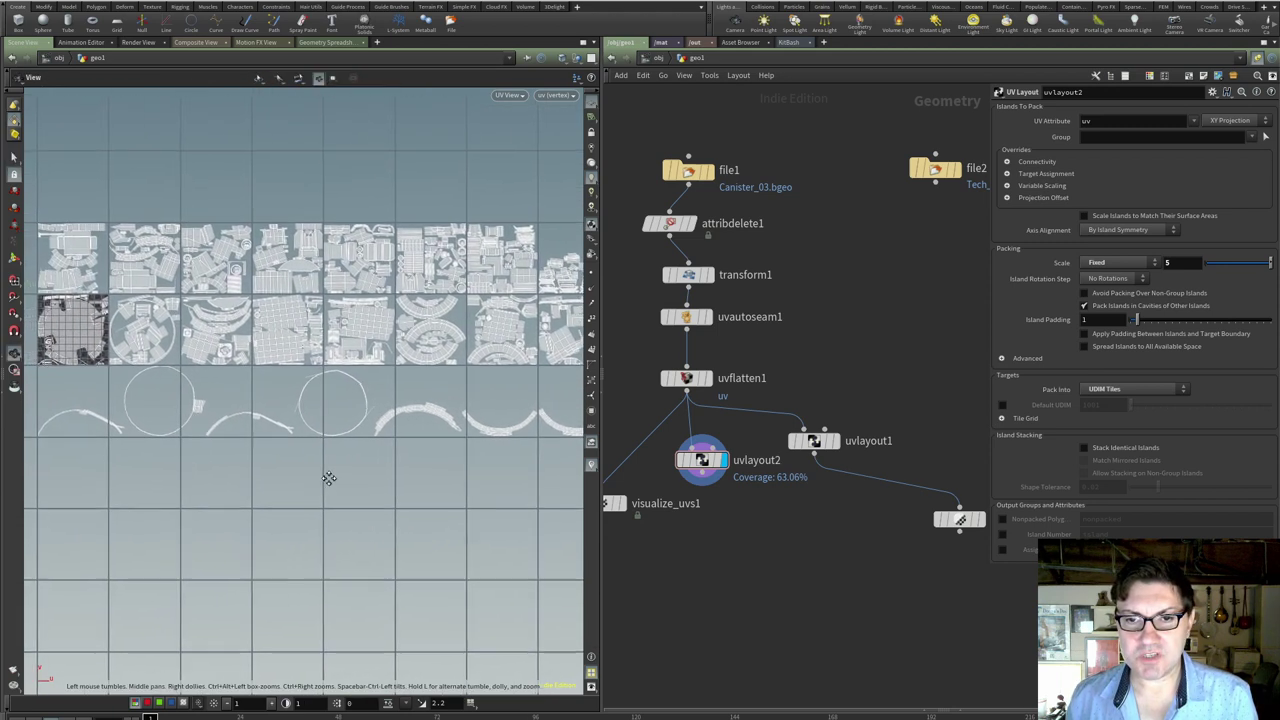
{"action": "key", "text": "s"}
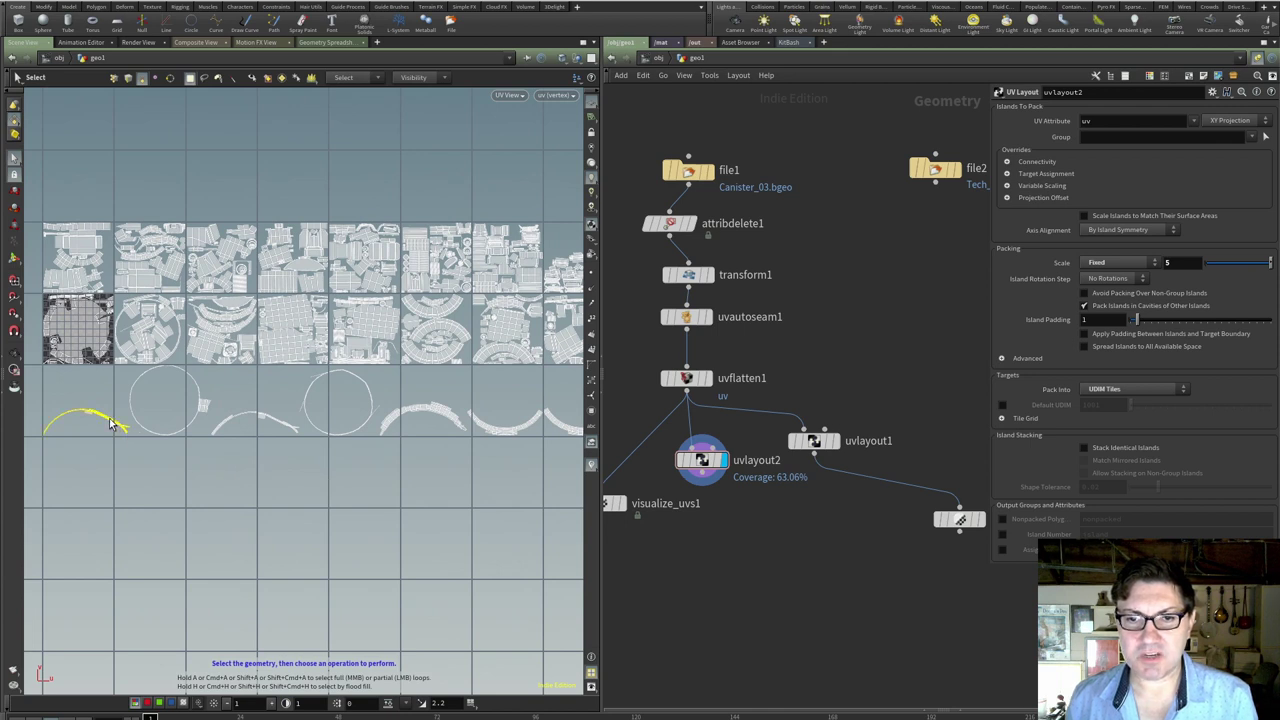
{"action": "left_click", "coordinate": [203, 406], "text": "shift"}
{"action": "left_click", "coordinate": [221, 427], "text": "shift"}
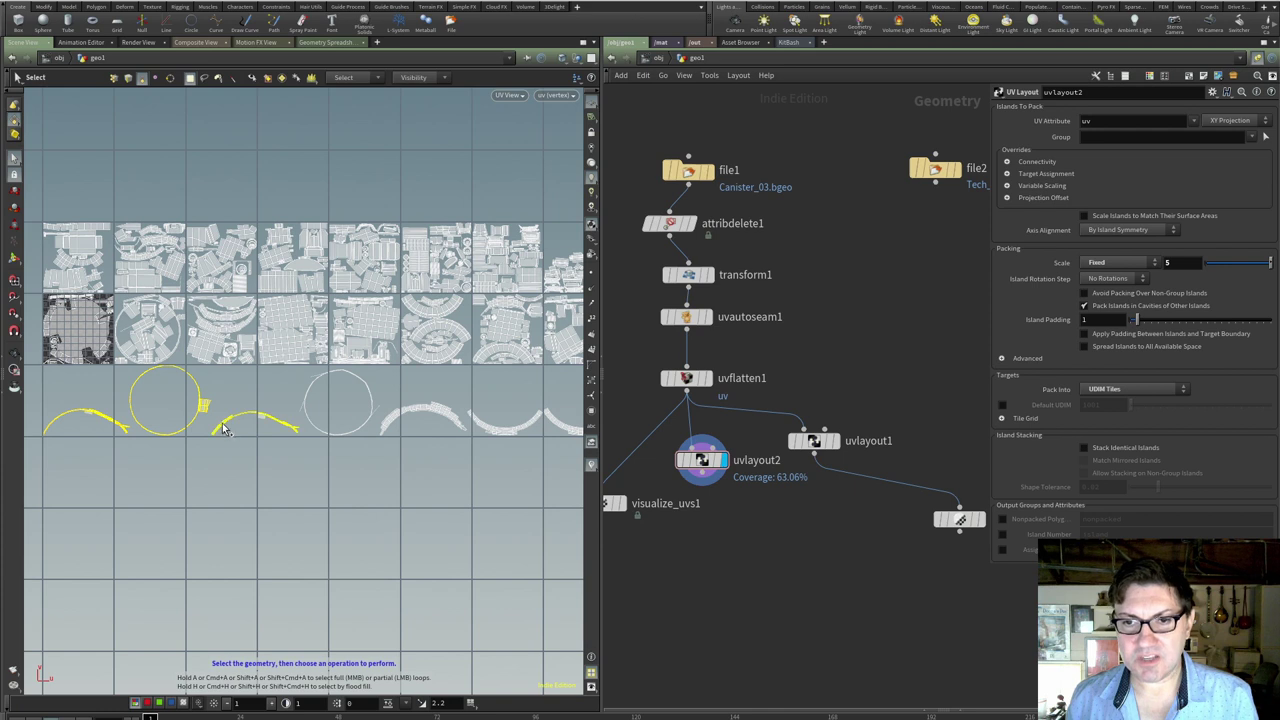
{"action": "key", "text": "Escape"}
{"action": "scroll", "coordinate": [365, 483], "scroll_direction": "down", "scroll_amount": 2}
{"action": "scroll", "coordinate": [365, 483], "scroll_direction": "down", "scroll_amount": 1}
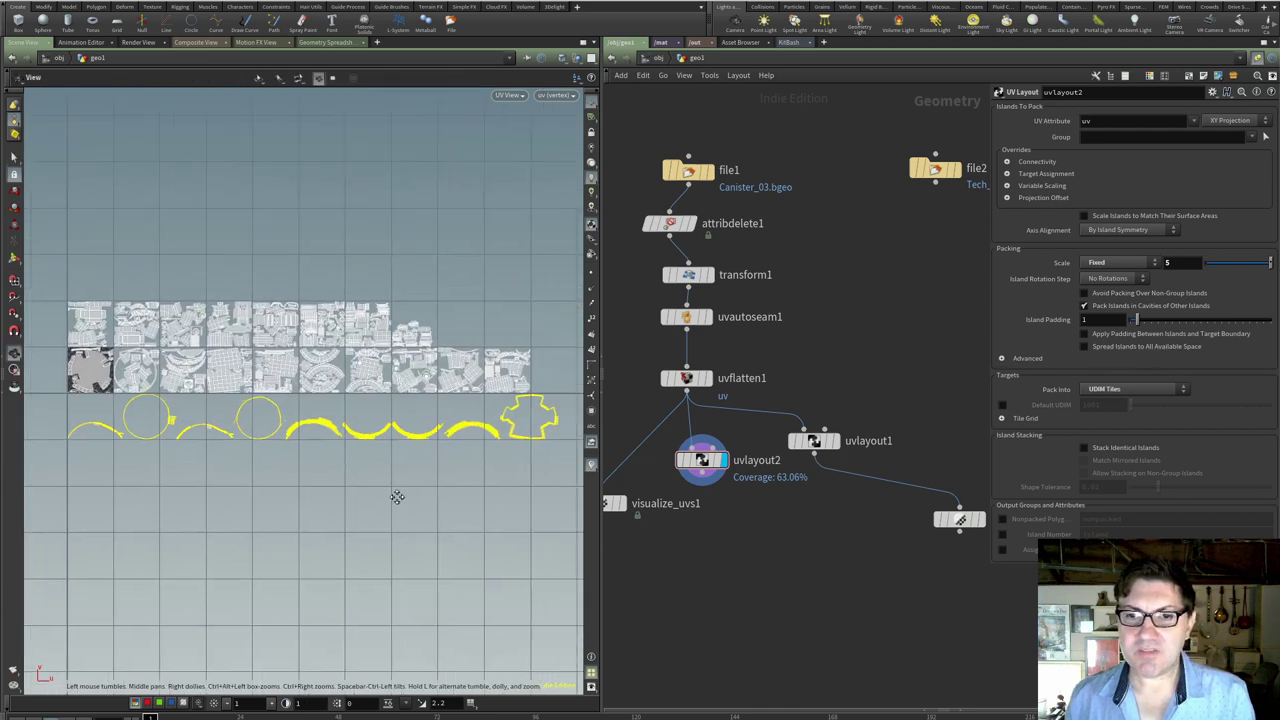
{"action": "key", "text": "s"}
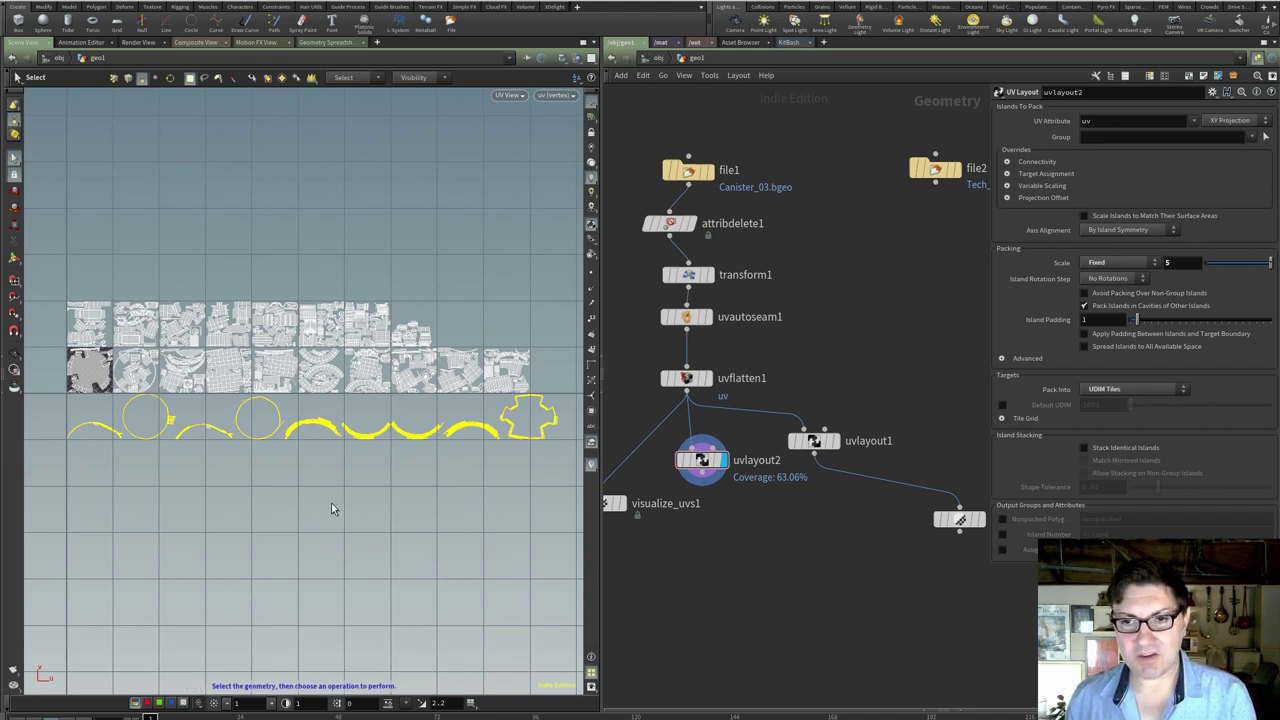
- Scale the selected islands down uniformly to about 0.56 with a UV Edit after uvlayout2, show its parameters and clear the selection
{"action": "key", "text": "e"}
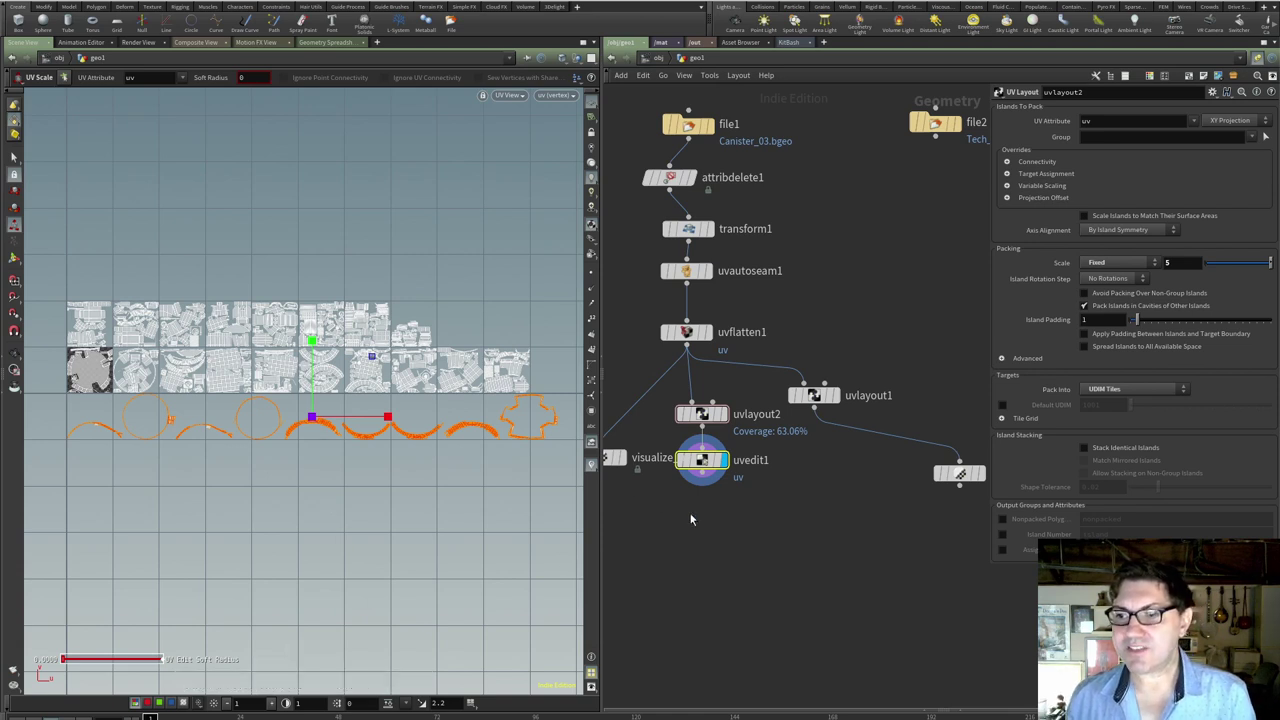
{"action": "mouse_move", "coordinate": [708, 477]}
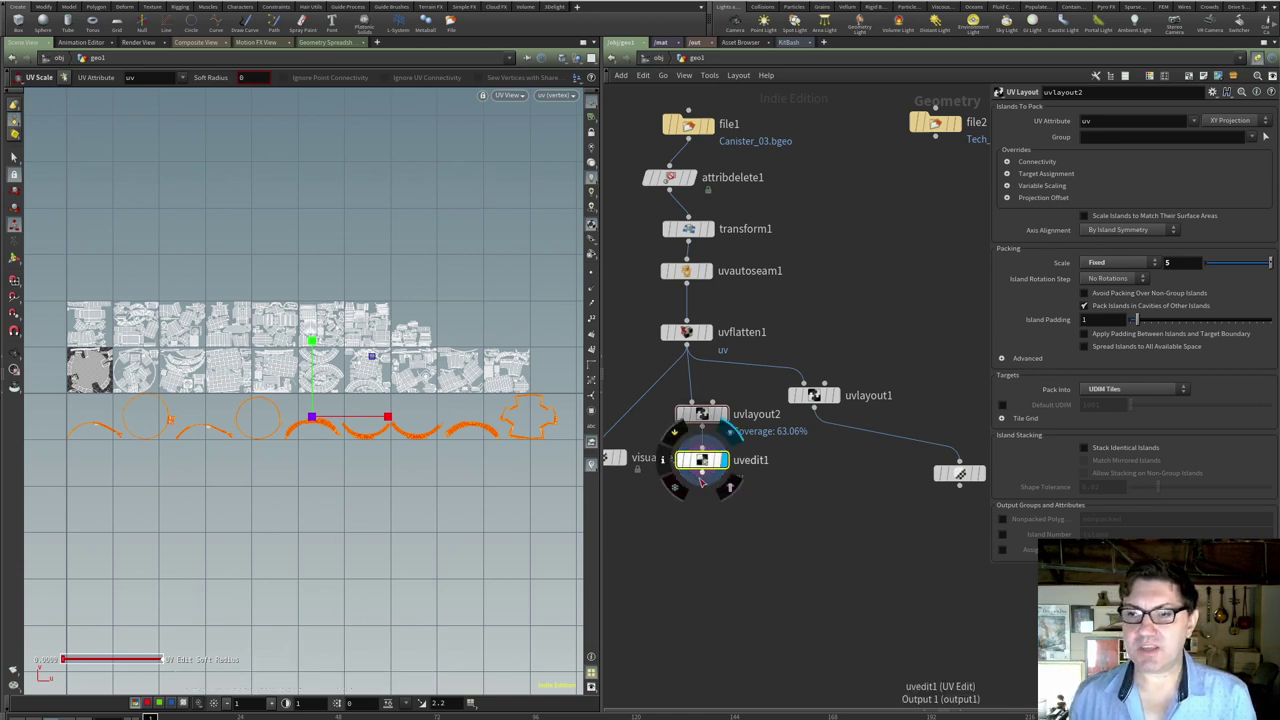
{"action": "key", "text": "ctrl+b"}
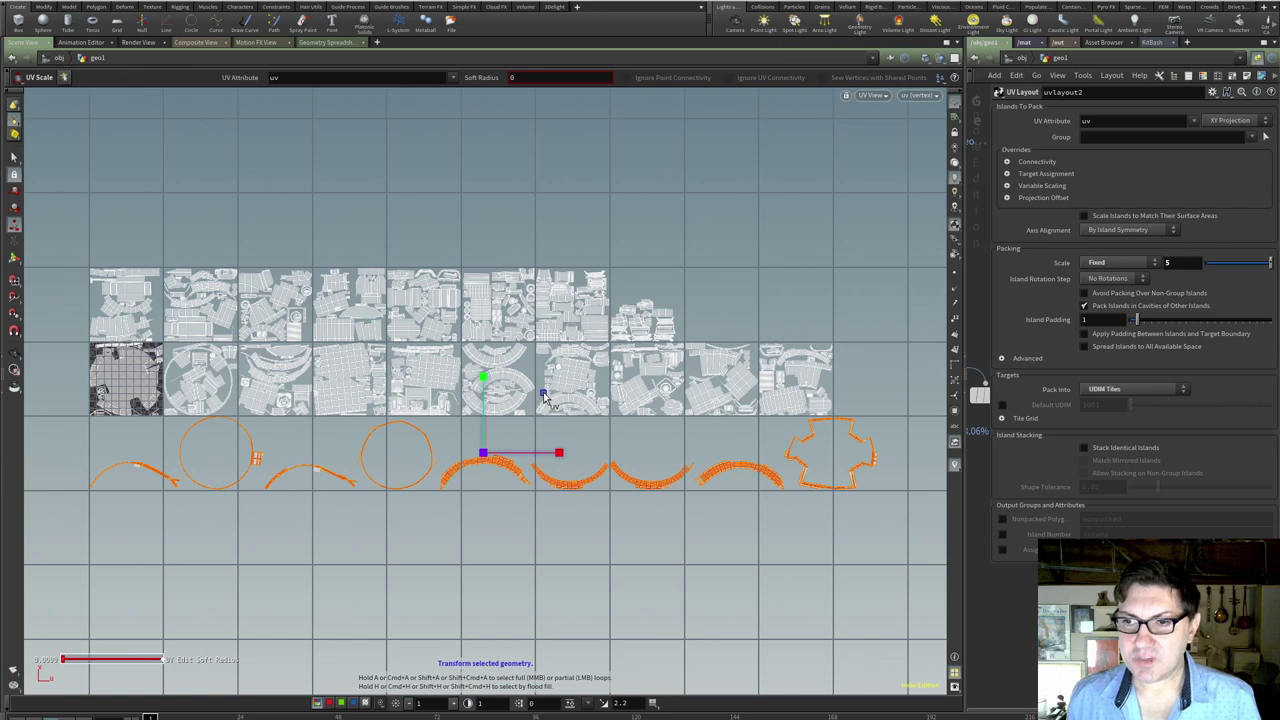
{"action": "middle_click_drag", "start_coordinate": [543, 398], "coordinate": [518, 421]}
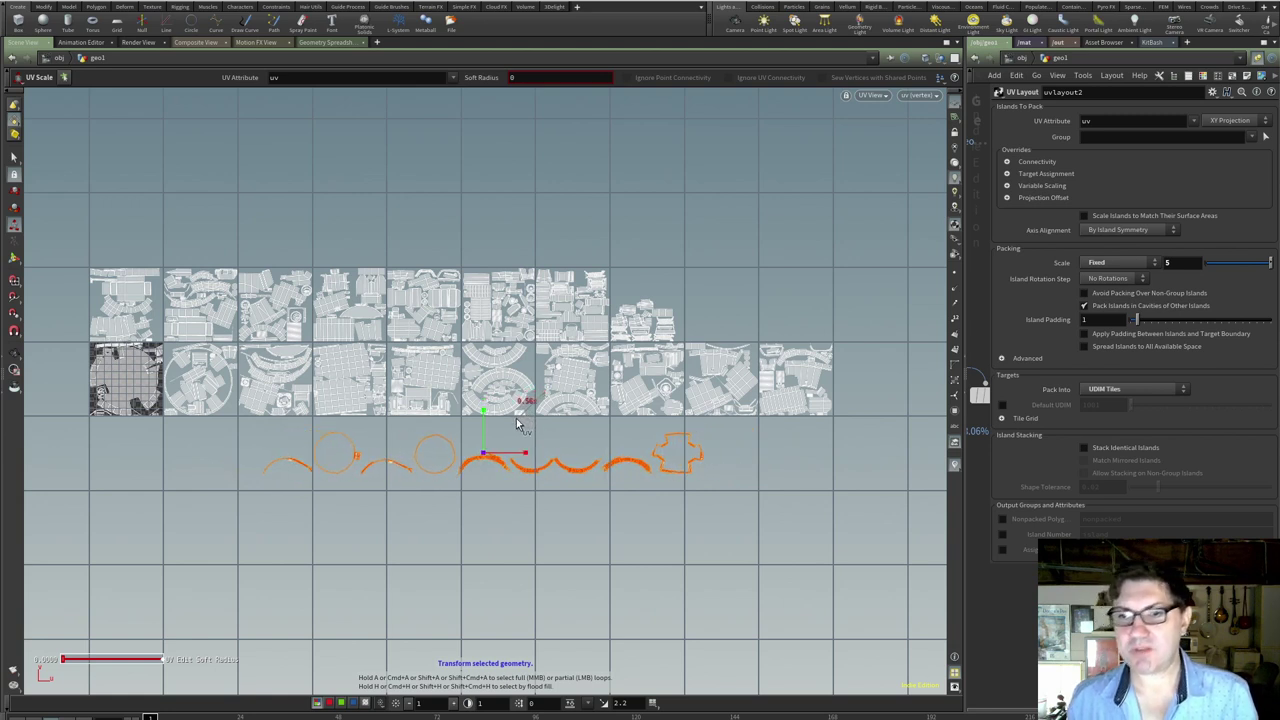
{"action": "key", "text": "Escape"}
{"action": "middle_click_drag", "start_coordinate": [523, 514], "coordinate": [505, 501]}
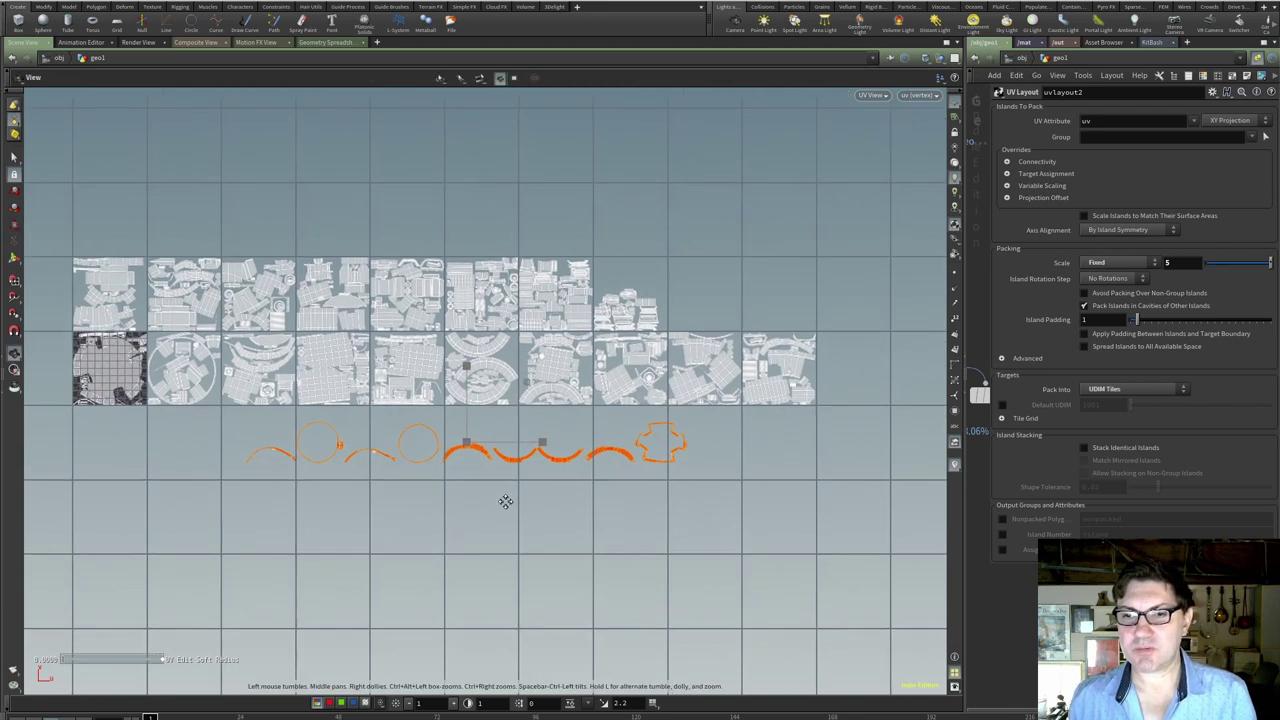
{"action": "key", "text": "Return"}
{"action": "key", "text": "ctrl+b"}
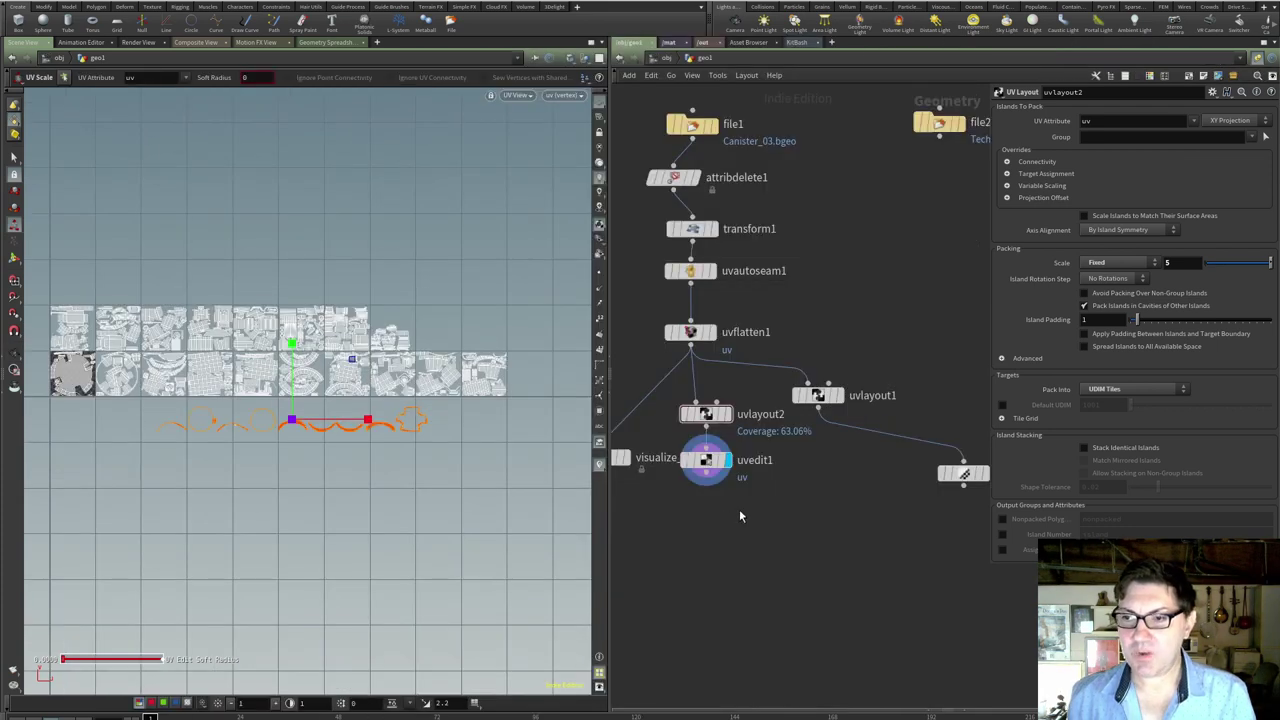
{"action": "left_click", "coordinate": [706, 468]}
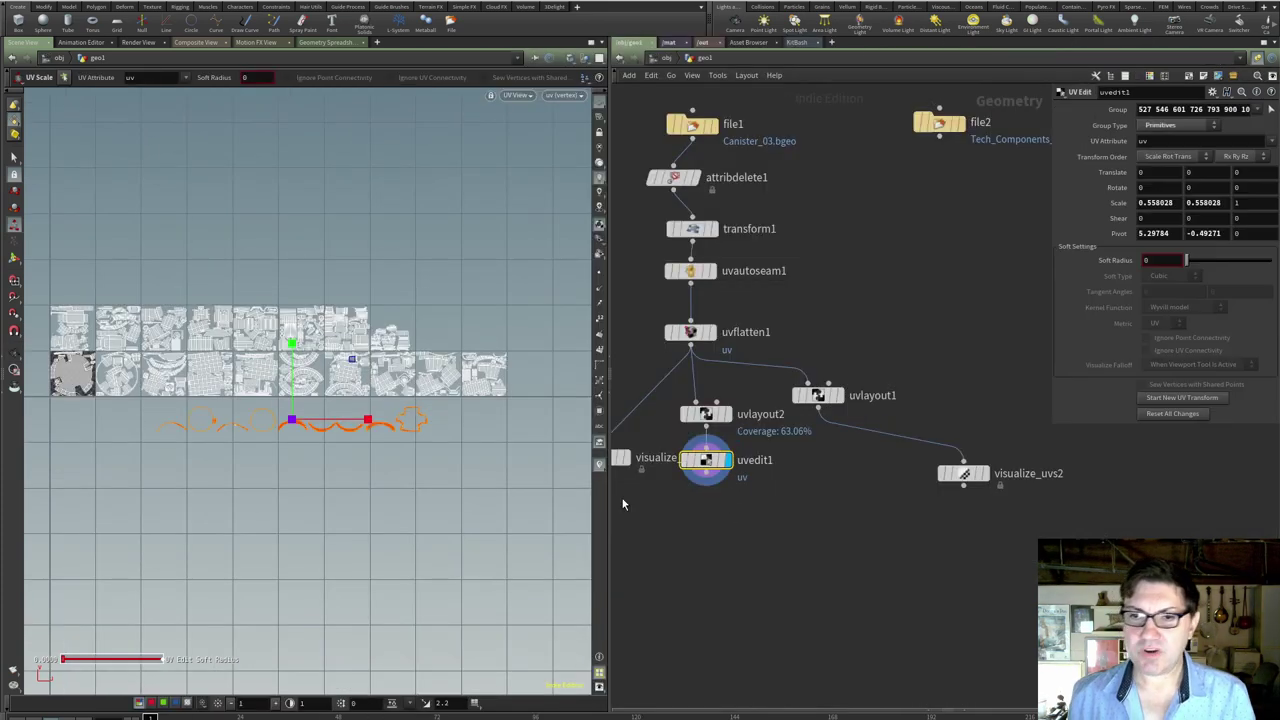
{"action": "left_click", "coordinate": [15, 158]}
{"action": "left_click", "coordinate": [379, 491]}
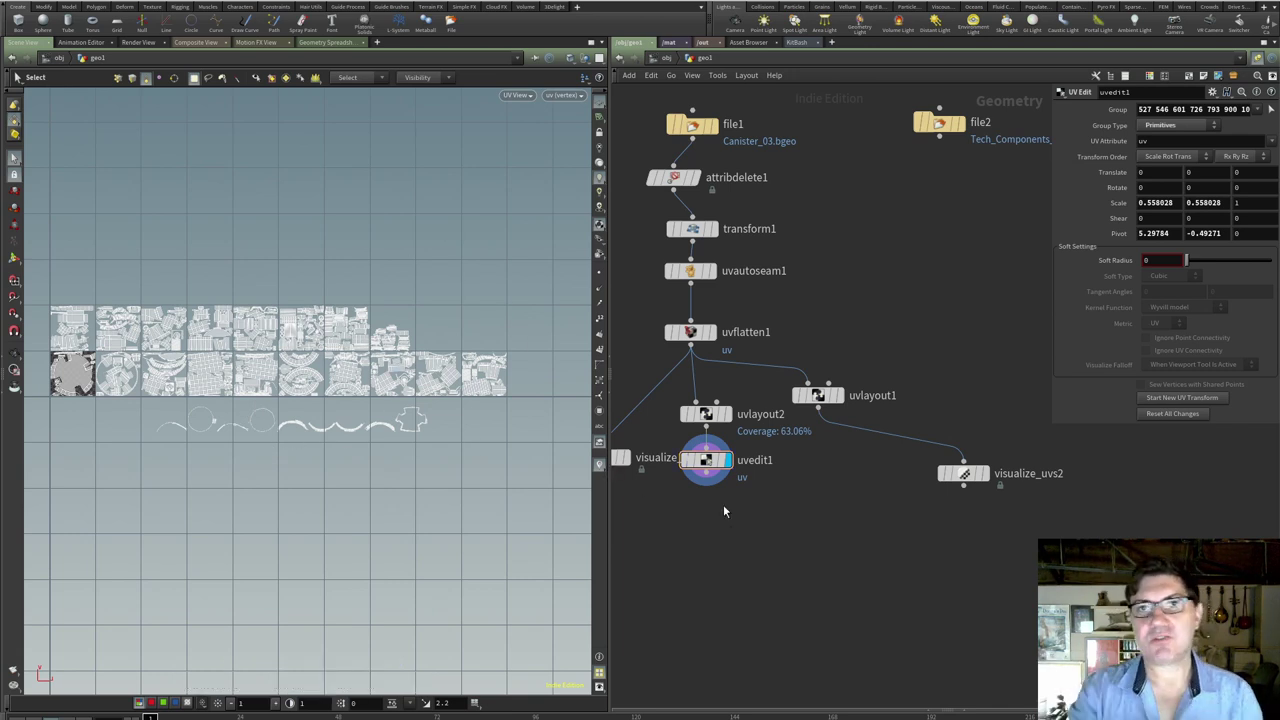
- Add a UV Layout node after uvedit1, display its packed result and align the node directly below uvedit1
{"action": "scroll", "coordinate": [724, 511], "scroll_direction": "down", "scroll_amount": 1}
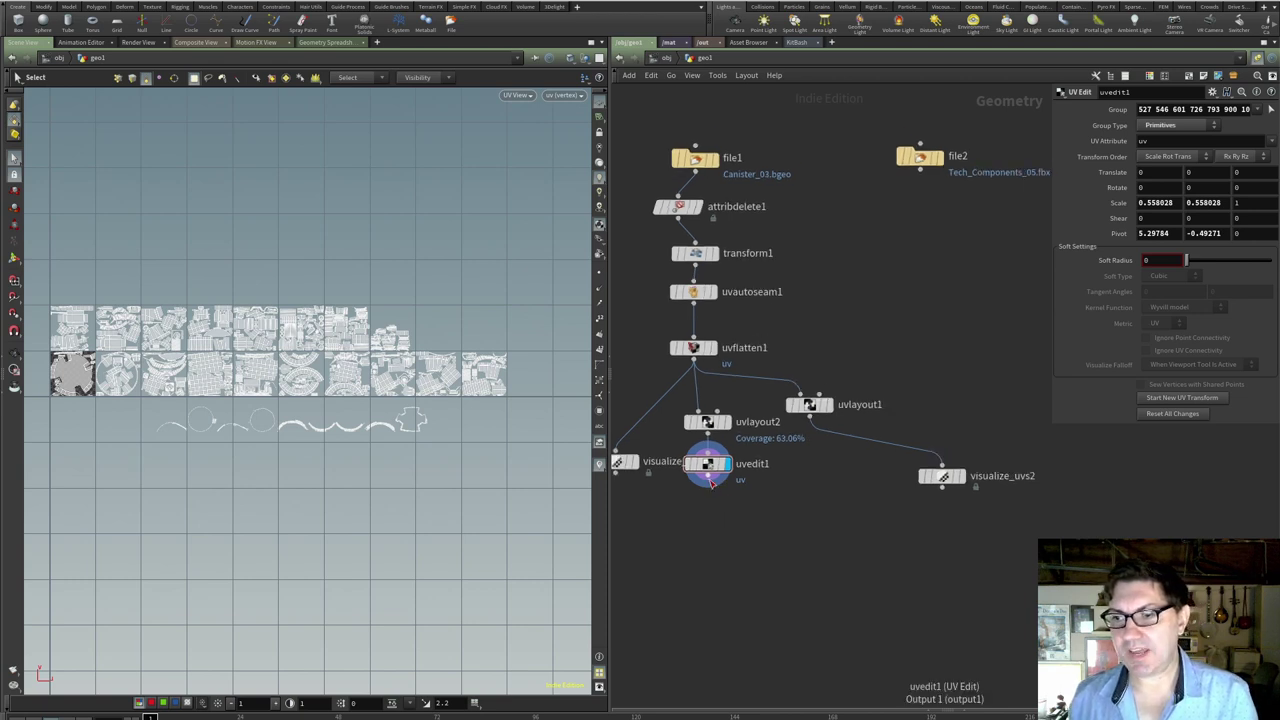
{"action": "left_click", "coordinate": [707, 484]}
{"action": "key", "text": "Tab"}
{"action": "type", "text": "u"}
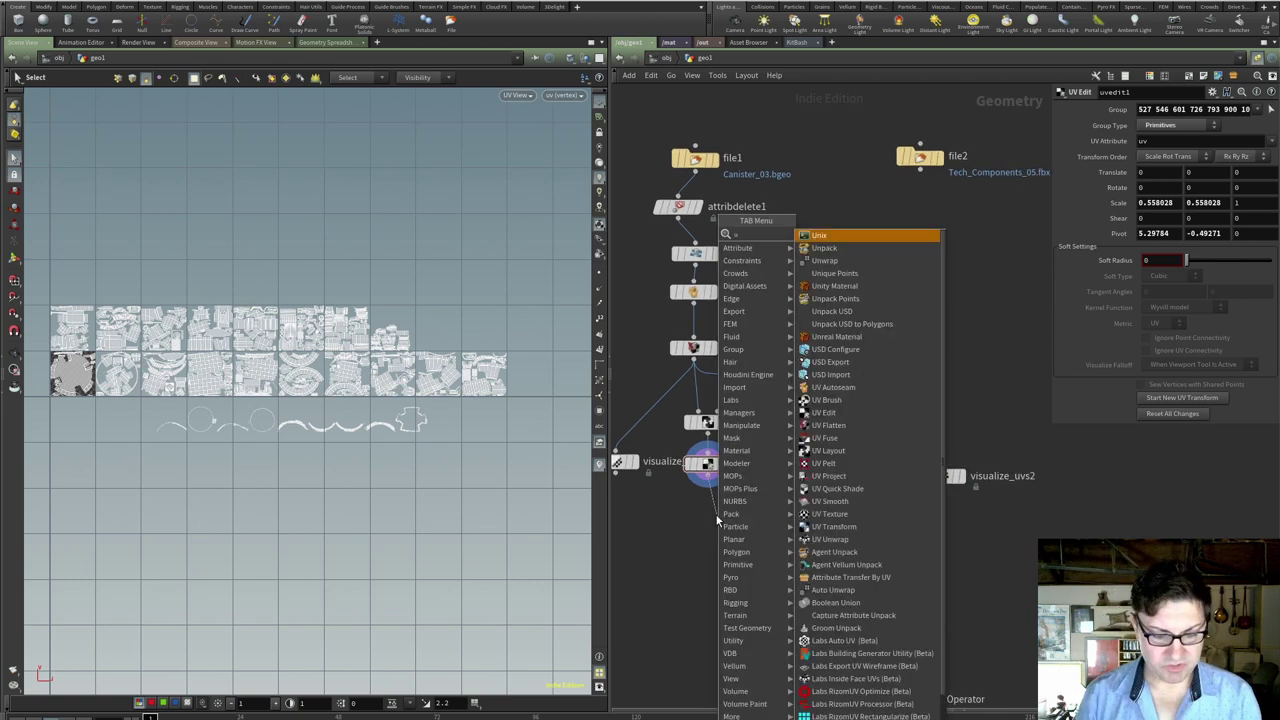
{"action": "type", "text": "vlayout"}
{"action": "key", "text": "Return"}
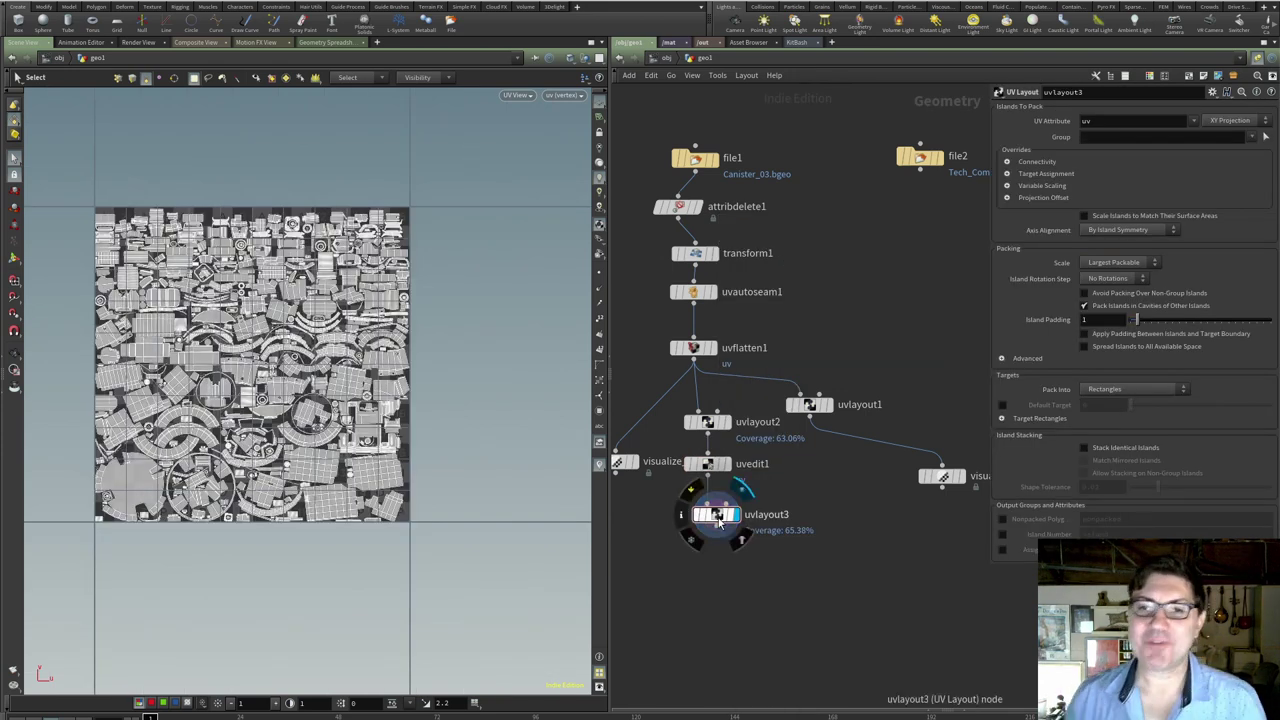
{"action": "scroll", "coordinate": [305, 432], "scroll_direction": "down", "scroll_amount": 5}
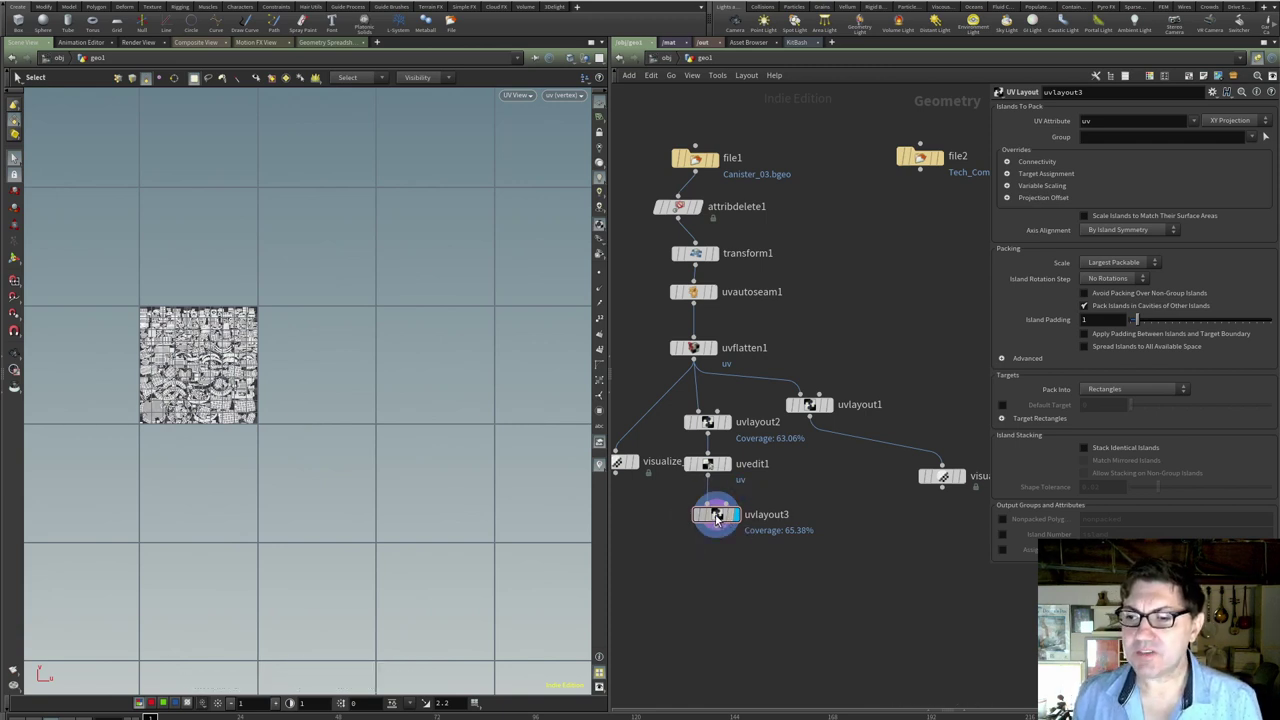
{"action": "left_click_drag", "start_coordinate": [717, 519], "coordinate": [709, 514]}
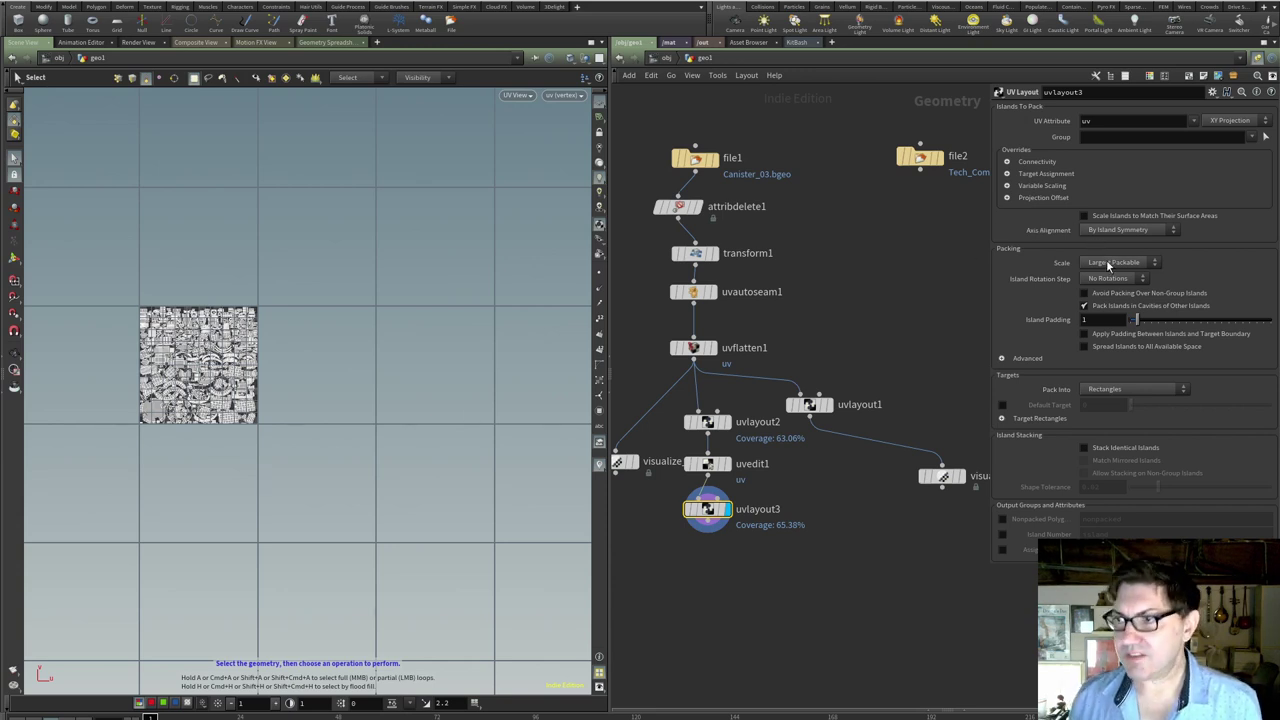
- Set uvlayout3's packing scale to Fixed and look over the resulting island layout
{"action": "left_click", "coordinate": [1149, 265]}
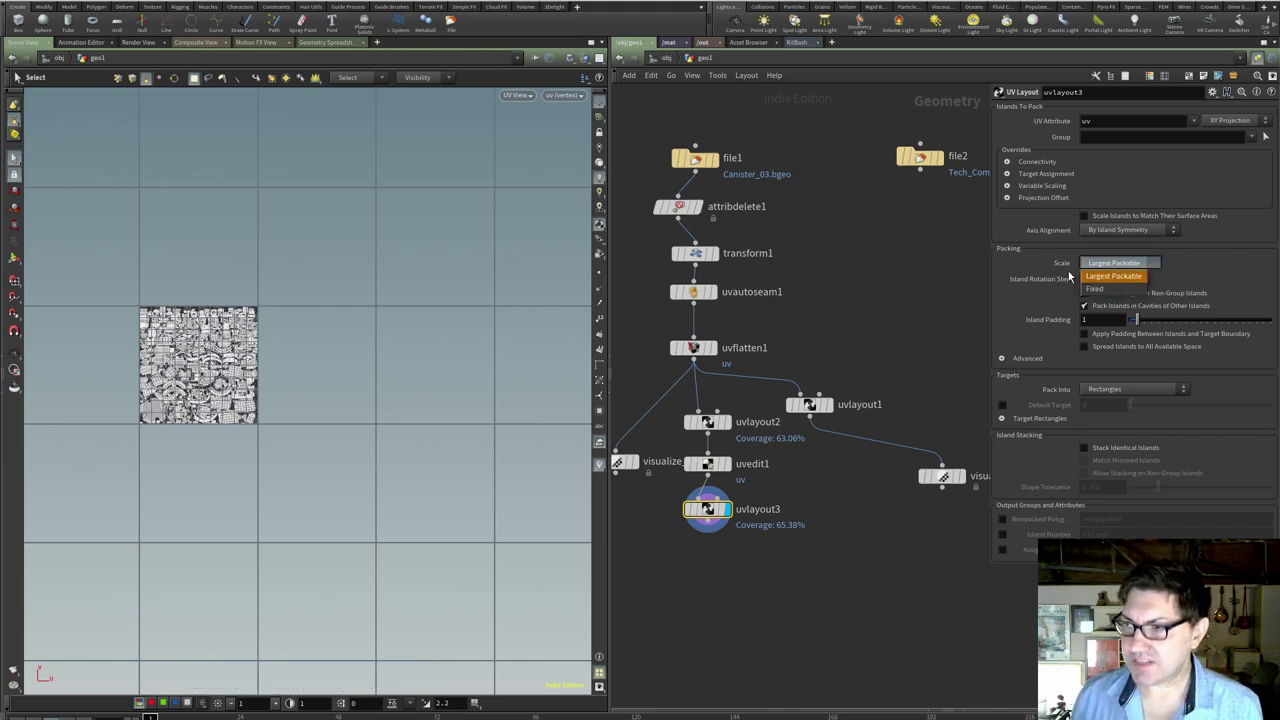
{"action": "left_click", "coordinate": [1098, 289]}
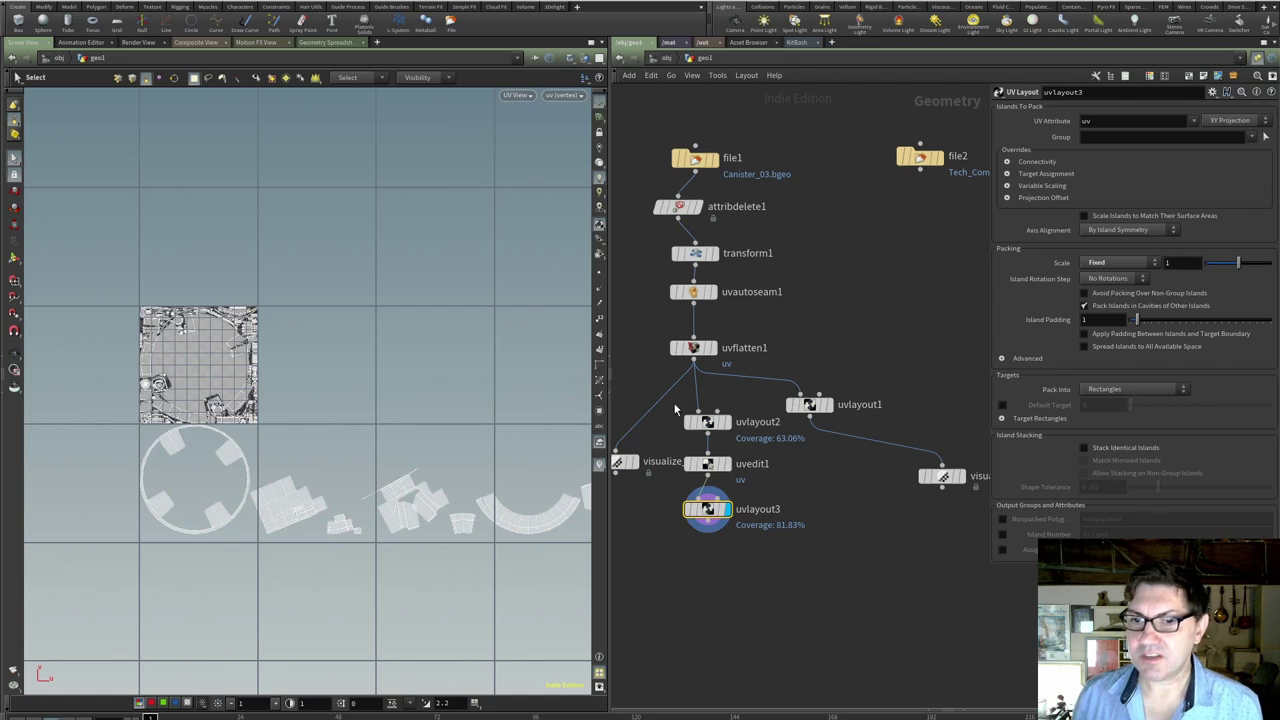
{"action": "key", "text": "Escape"}
{"action": "scroll", "coordinate": [420, 535], "scroll_direction": "down", "scroll_amount": 8}
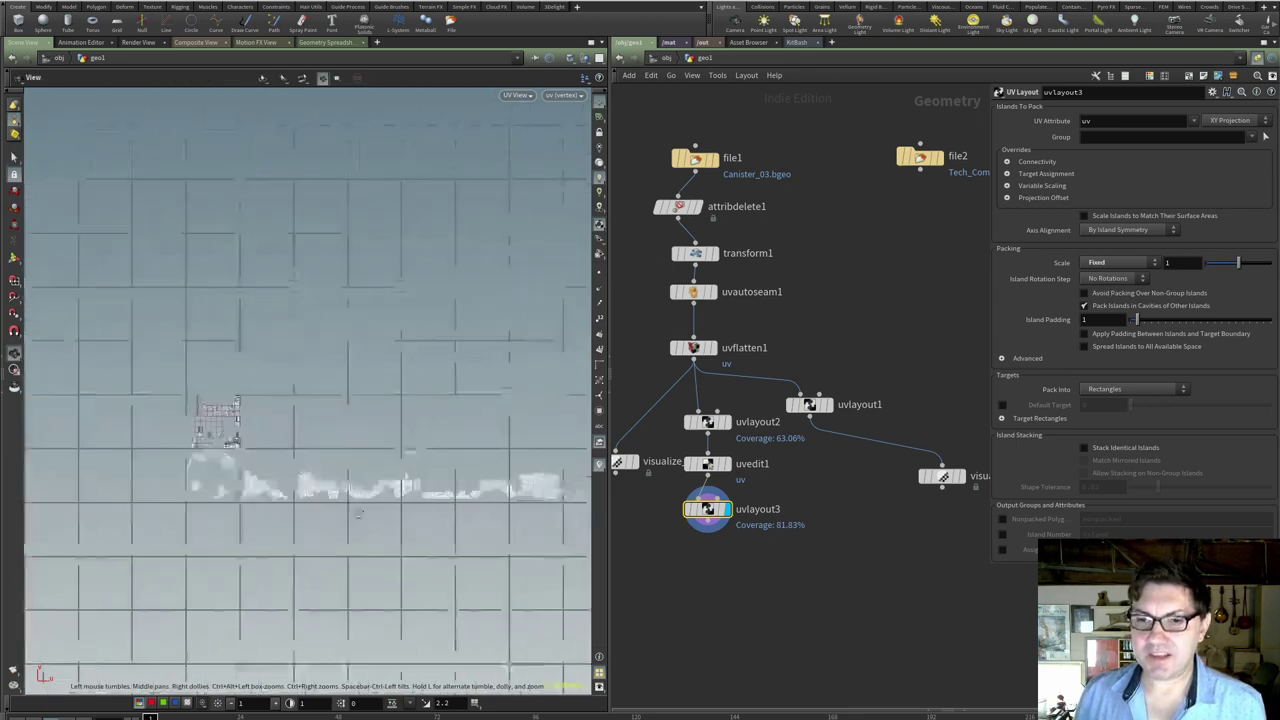
{"action": "key", "text": "s"}
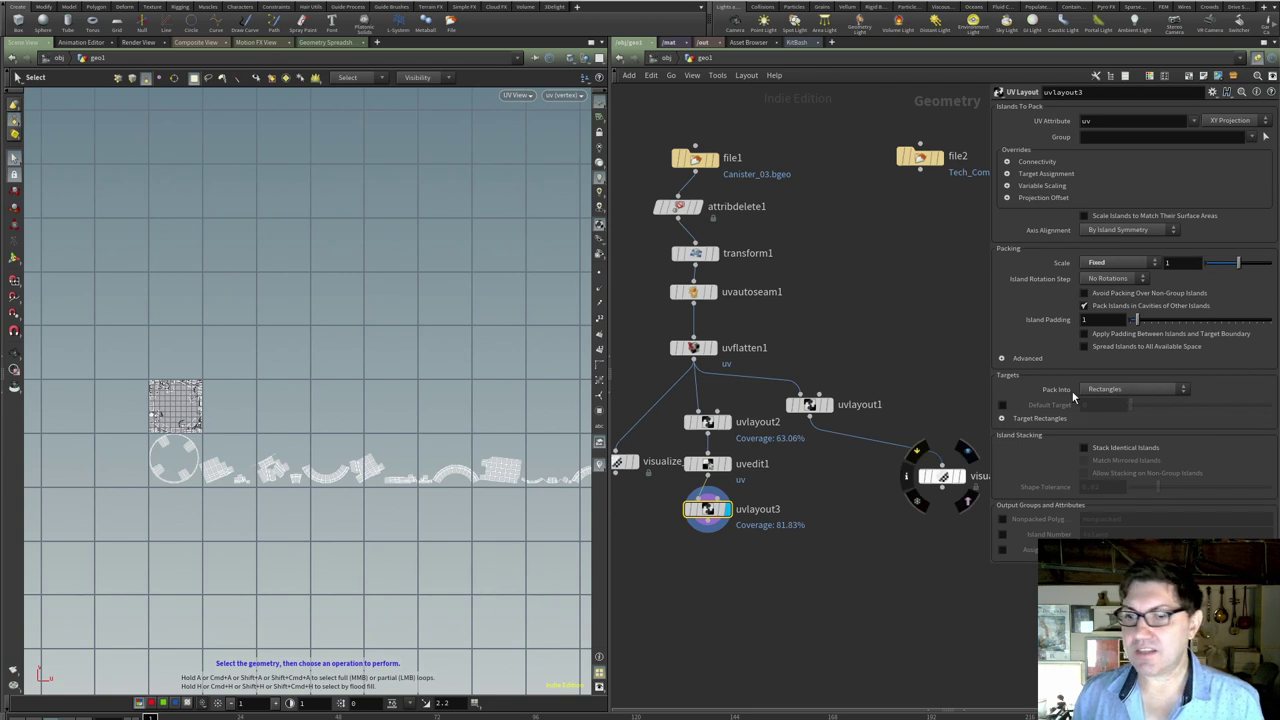
- Make uvlayout3 pack into UDIM Tiles and check the tile rows against uvlayout2's layout
{"action": "left_click", "coordinate": [1118, 389]}
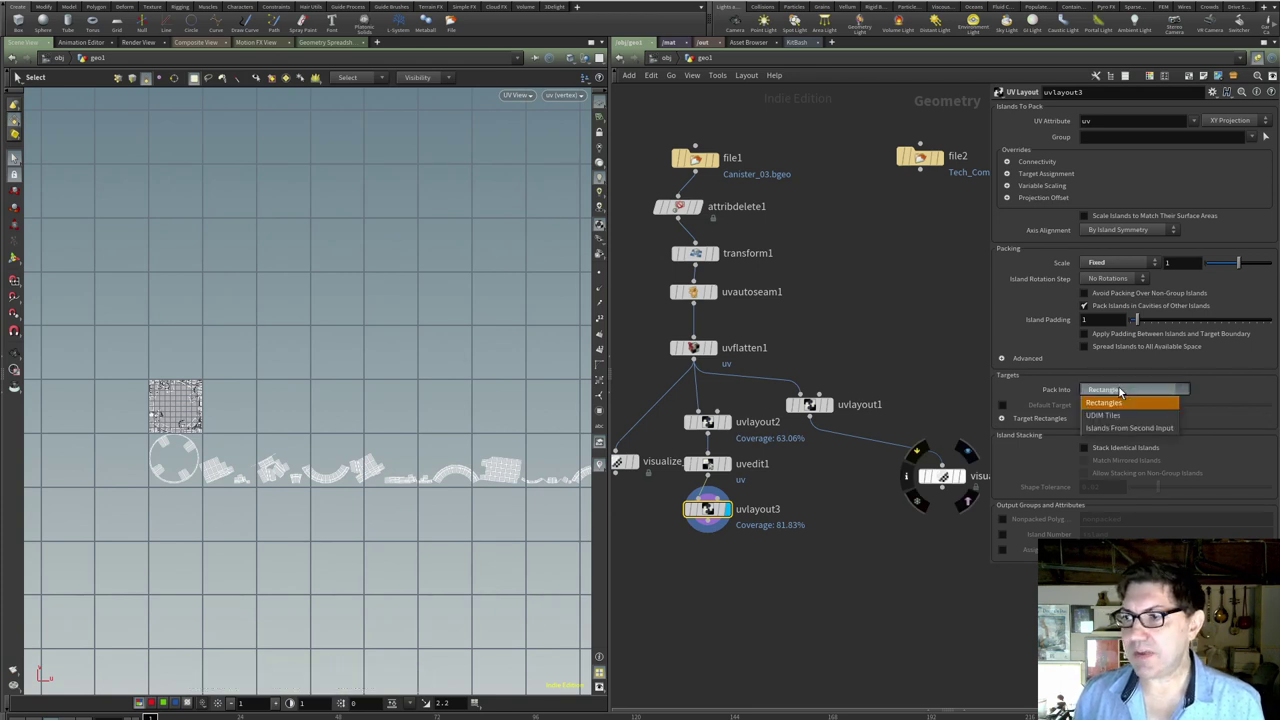
{"action": "left_click", "coordinate": [1115, 416]}
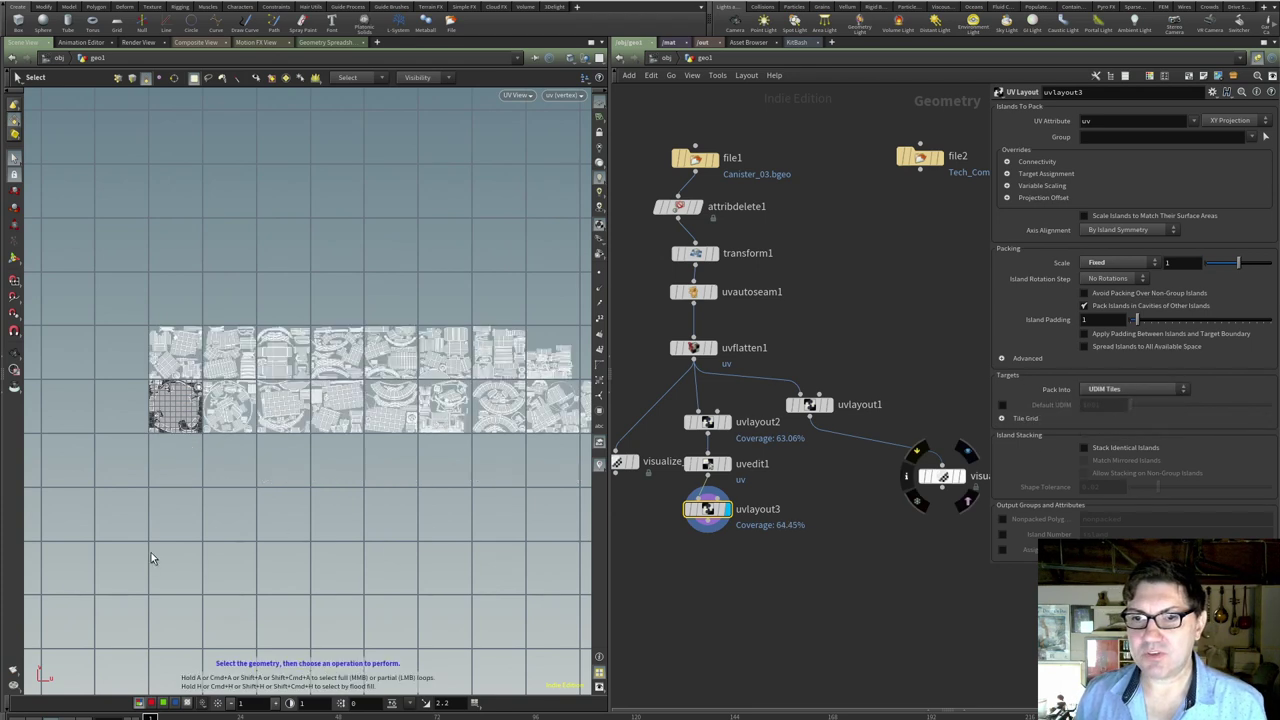
{"action": "key", "text": "Escape"}
{"action": "scroll", "coordinate": [321, 511], "scroll_direction": "down", "scroll_amount": 2}
{"action": "mouse_move", "coordinate": [321, 511]}
{"action": "middle_mouse_down"}
{"action": "mouse_move", "coordinate": [346, 489]}
{"action": "mouse_move", "coordinate": [300, 483]}
{"action": "mouse_move", "coordinate": [320, 486]}
{"action": "middle_mouse_up"}
{"action": "scroll", "coordinate": [300, 483], "scroll_direction": "up", "scroll_amount": 2}
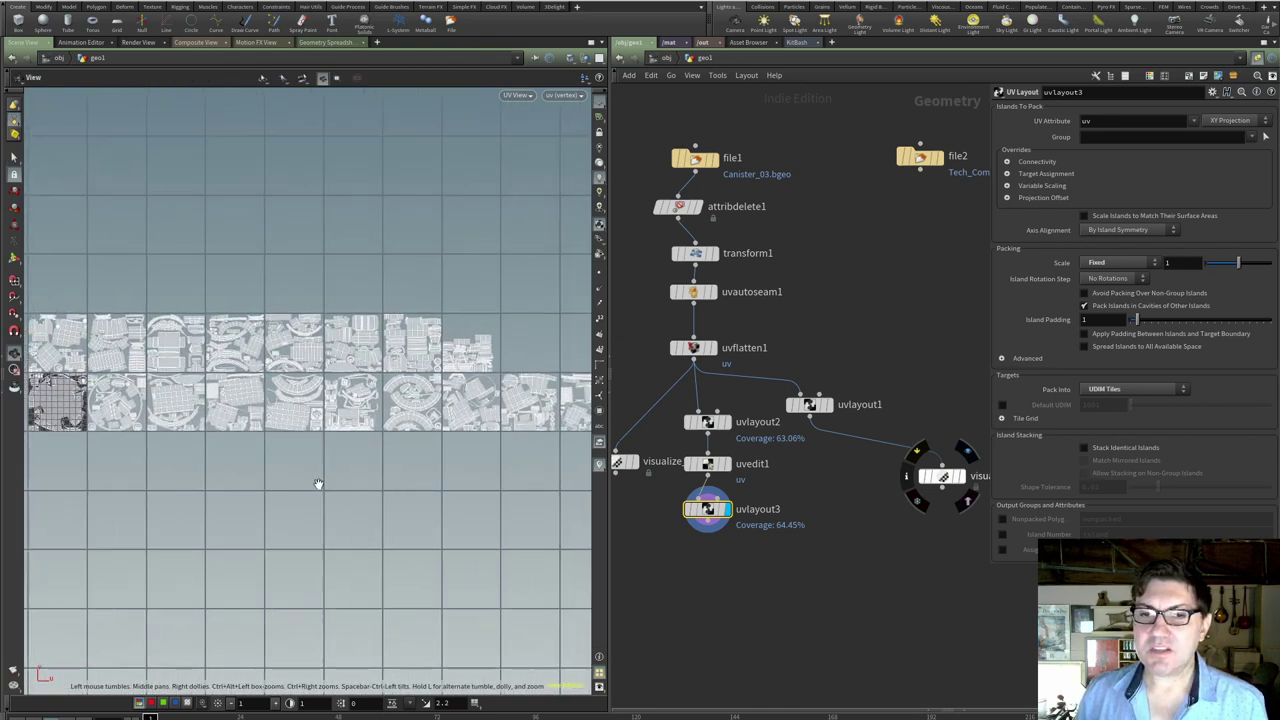
{"action": "key", "text": "s"}
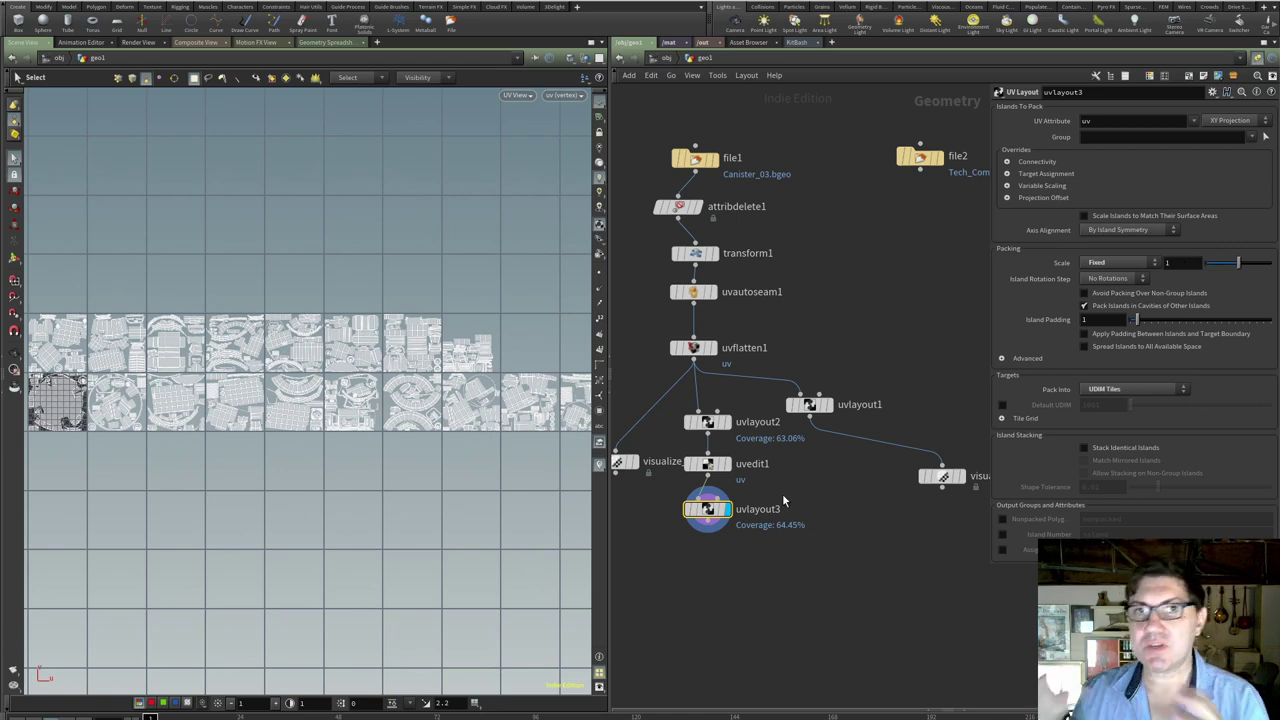
{"action": "left_click", "coordinate": [707, 424]}
{"action": "left_click", "coordinate": [707, 510]}
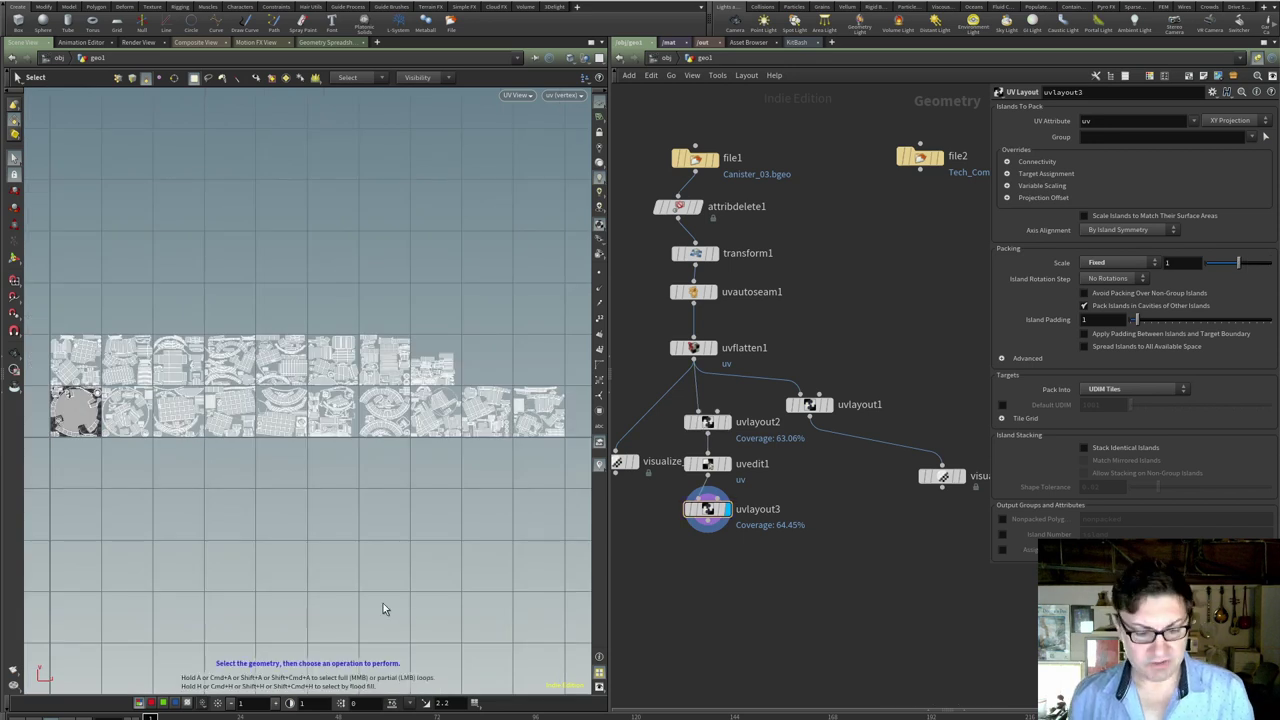
- Rewire visualize_uvs1 to uvlayout3's output and display its checker pattern on the canister in the perspective view
{"action": "key", "text": "Escape"}
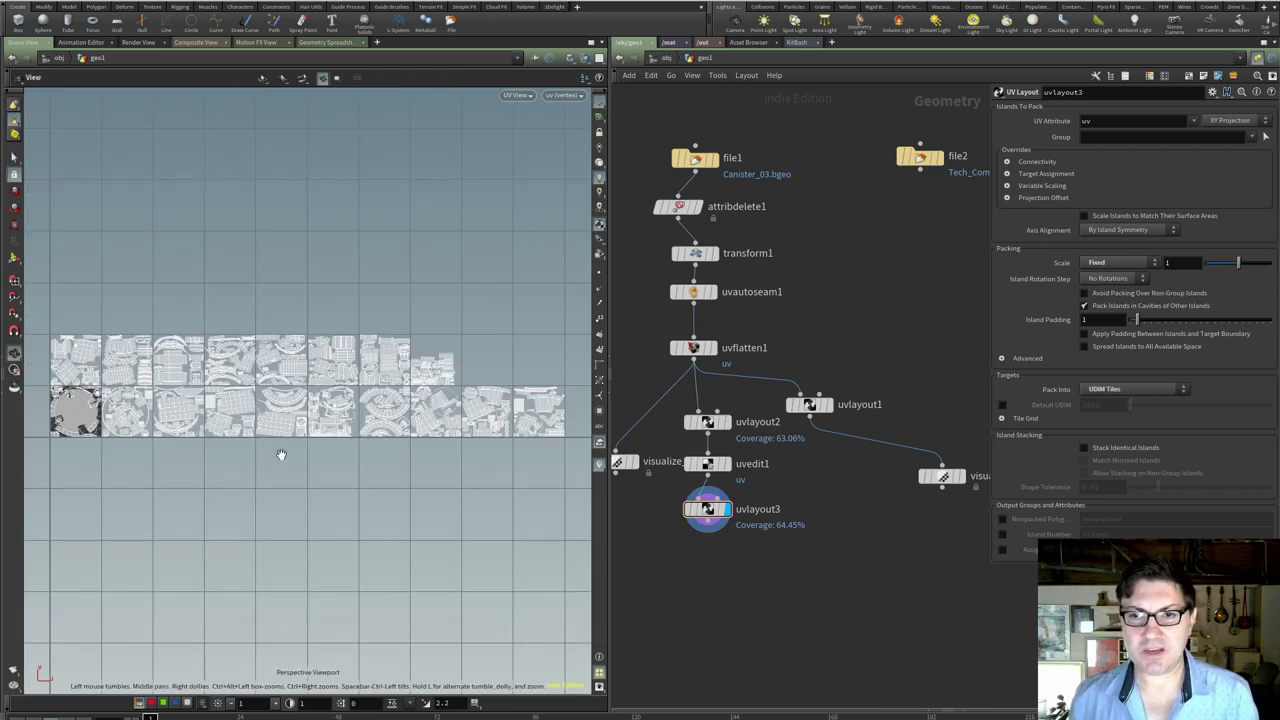
{"action": "key", "text": "space+1"}
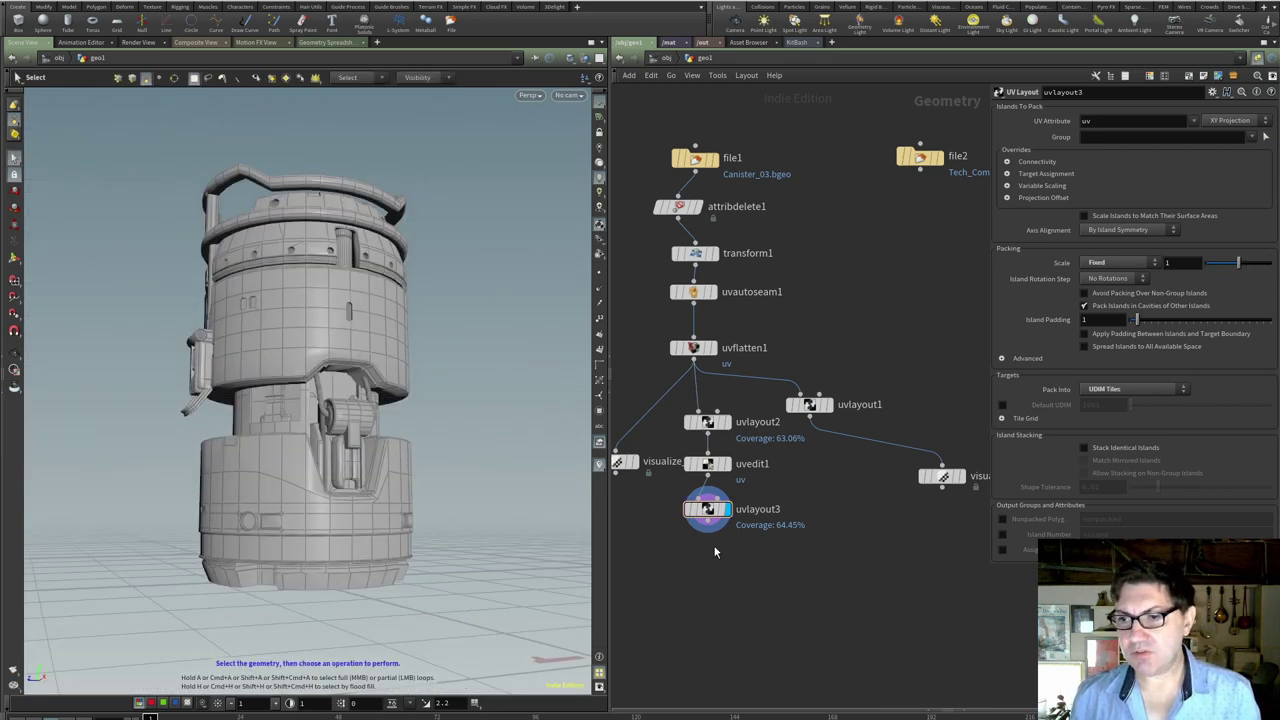
{"action": "left_click_drag", "start_coordinate": [625, 462], "coordinate": [647, 594]}
{"action": "left_click_drag", "start_coordinate": [707, 532], "coordinate": [647, 586]}
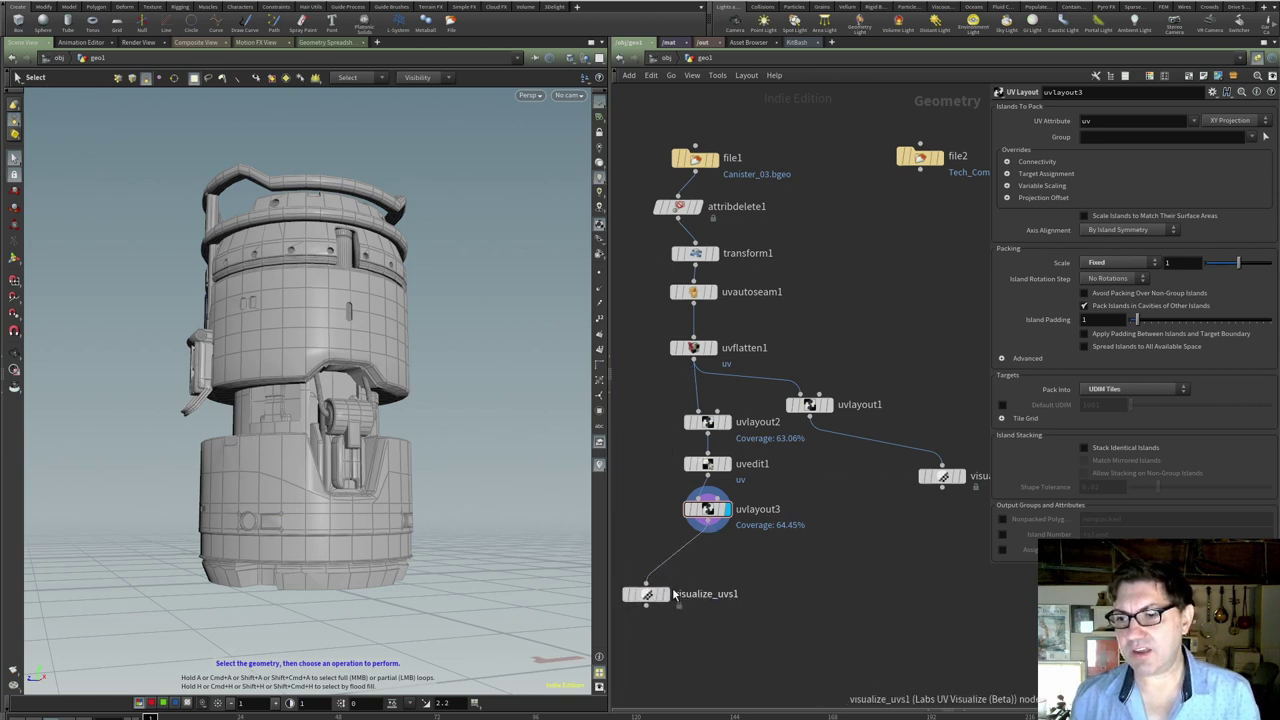
{"action": "left_click", "coordinate": [667, 595]}
{"action": "key", "text": "Escape"}
{"action": "scroll", "coordinate": [345, 458], "scroll_direction": "down", "scroll_amount": 3}
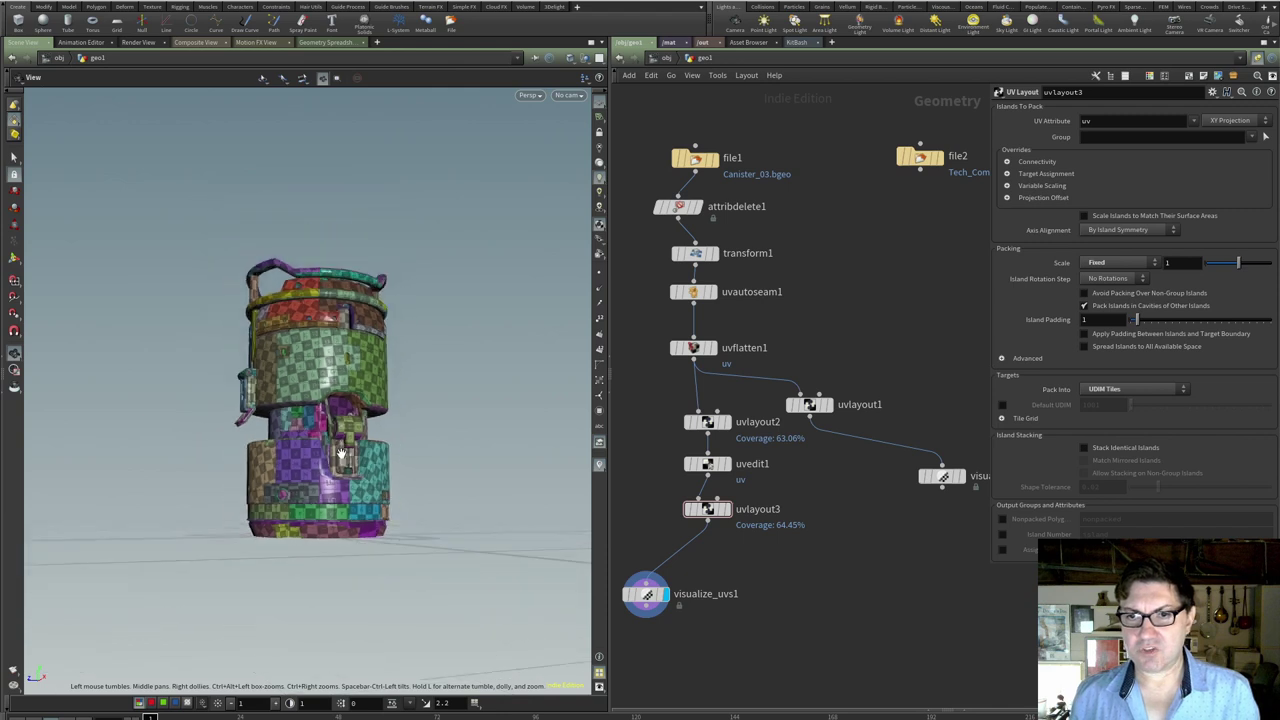
{"action": "mouse_move", "coordinate": [345, 458]}
{"action": "left_mouse_down"}
{"action": "mouse_move", "coordinate": [315, 456]}
{"action": "mouse_move", "coordinate": [334, 463]}
{"action": "left_mouse_up"}
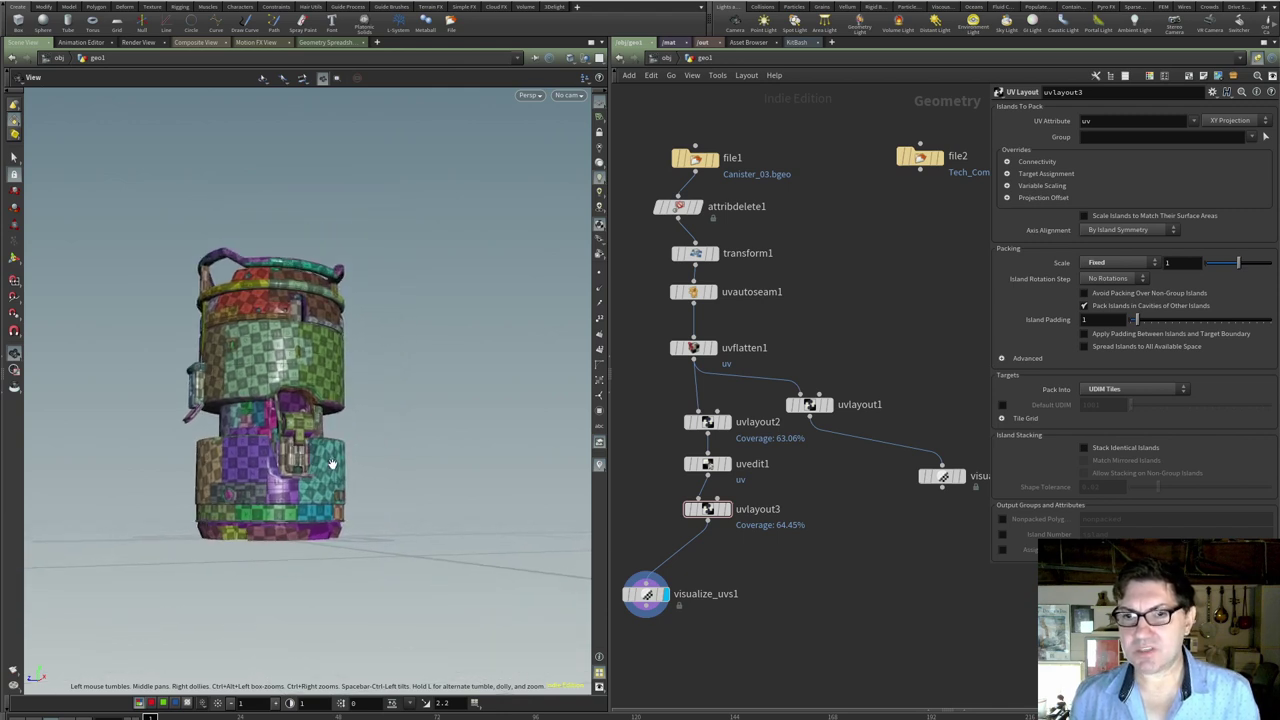
{"action": "key", "text": "s"}
- Check uvlayout1's packing scale and display visualize_uvs2 to compare its checker pattern on the canister
{"action": "middle_click_drag", "start_coordinate": [886, 535], "coordinate": [838, 530]}
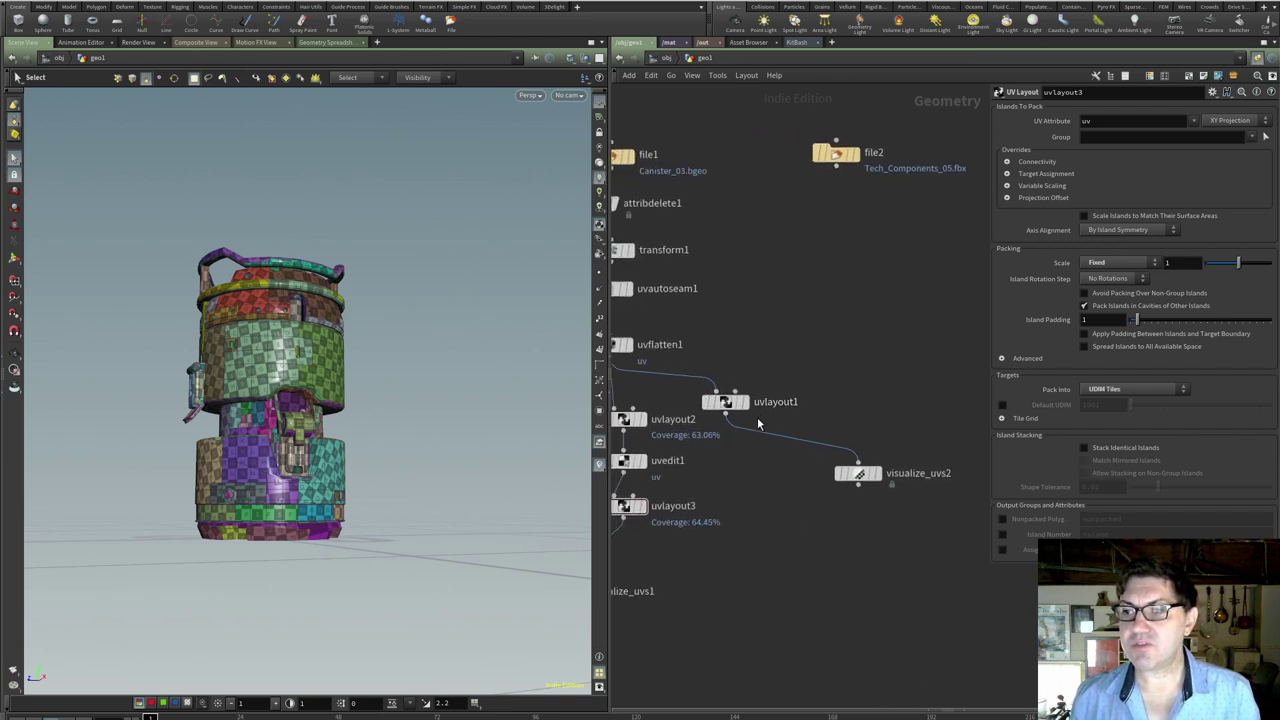
{"action": "left_click", "coordinate": [727, 405]}
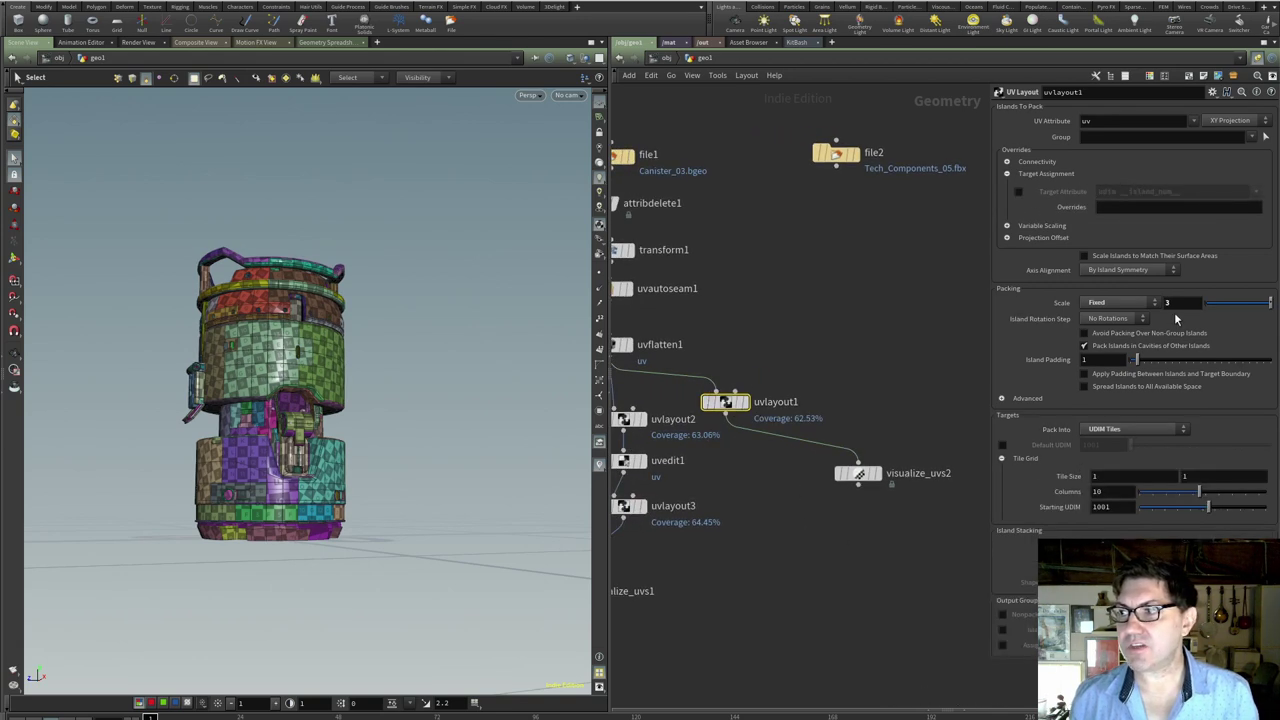
{"action": "left_click", "coordinate": [884, 451]}
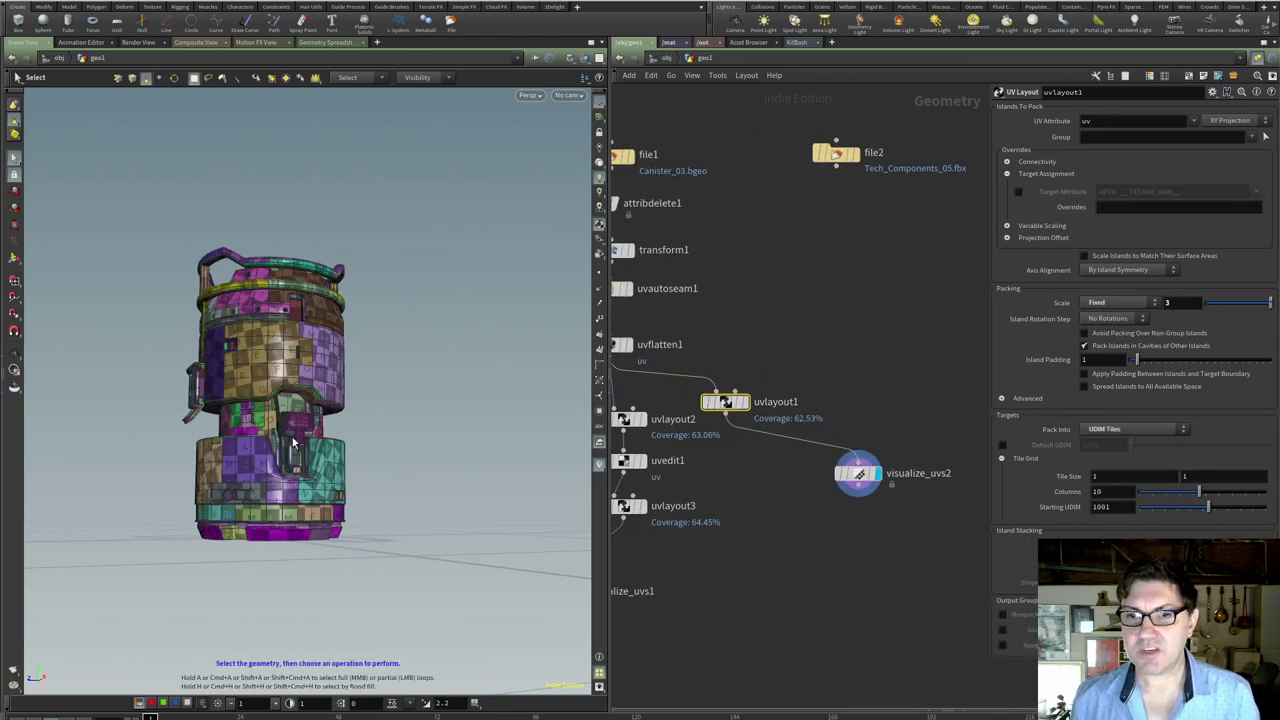
{"action": "key", "text": "Escape"}
{"action": "scroll", "coordinate": [289, 357], "scroll_direction": "up", "scroll_amount": 3}
{"action": "key", "text": "s"}
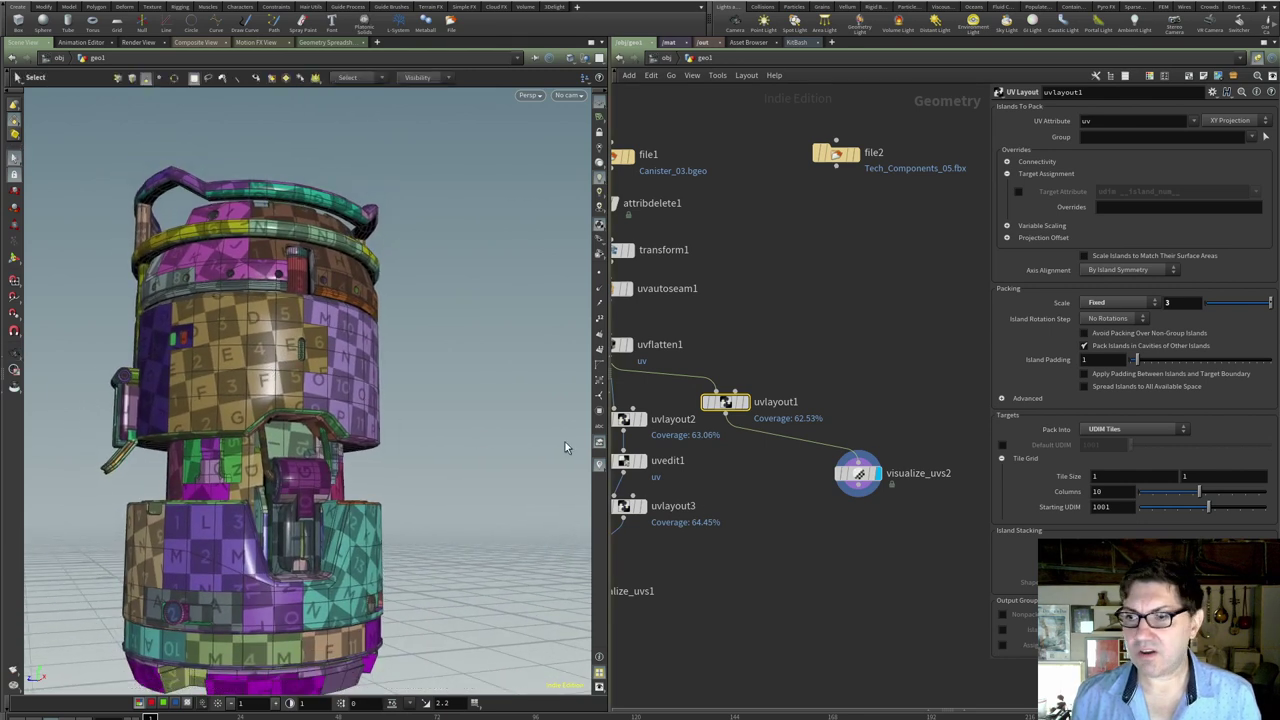
{"action": "middle_click_drag", "start_coordinate": [283, 408], "coordinate": [338, 347]}
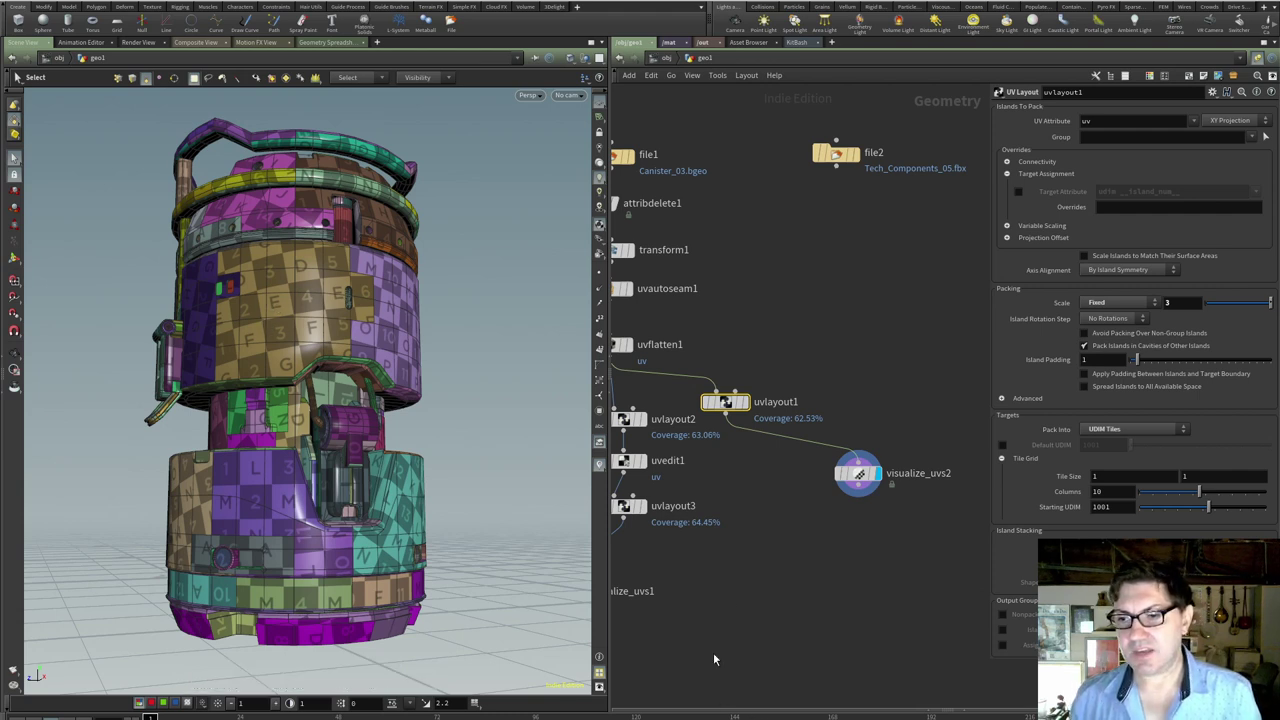
- Display visualize_uvs1 on the canister again and move the node aside from the main chain below uvlayout3
{"action": "middle_click_drag", "start_coordinate": [640, 480], "coordinate": [790, 445]}
{"action": "left_click", "coordinate": [744, 558]}
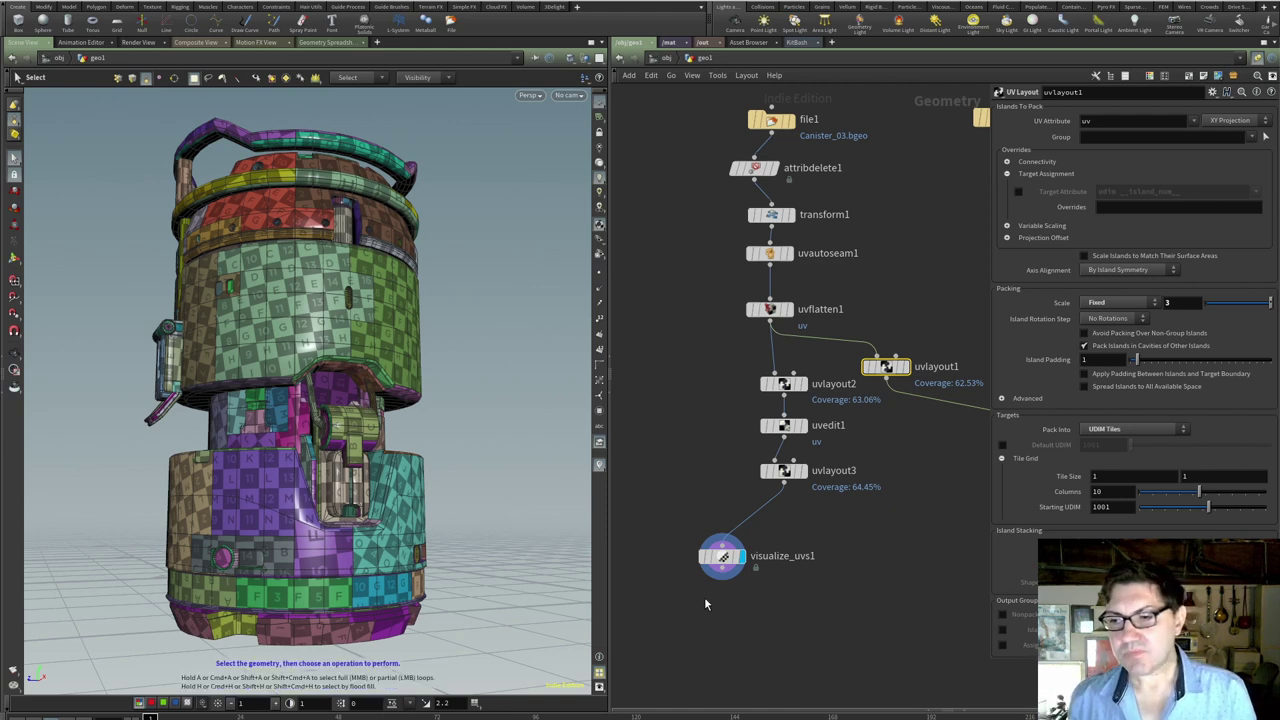
{"action": "mouse_move", "coordinate": [726, 556]}
{"action": "left_click_drag", "start_coordinate": [726, 556], "coordinate": [690, 524]}
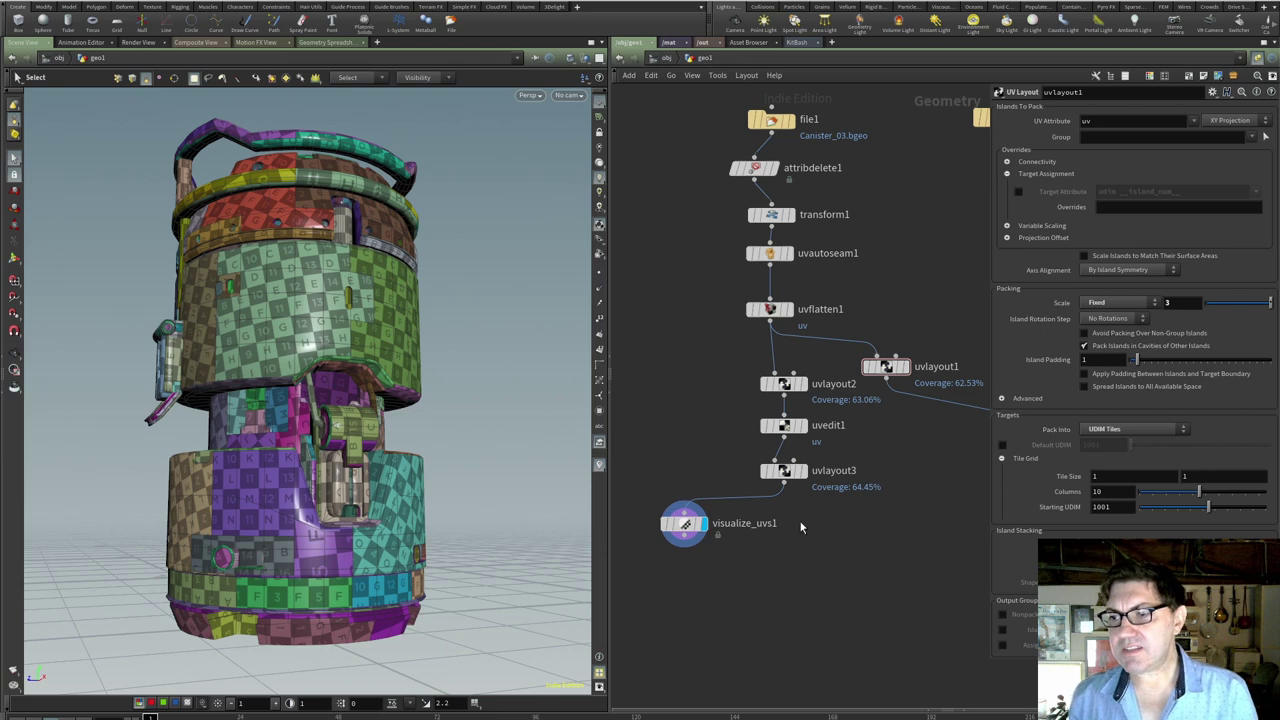
- Add a Null after uvlayout3, name it OUT, display it and align it below uvlayout3
{"action": "left_click_drag", "start_coordinate": [786, 488], "coordinate": [795, 588]}
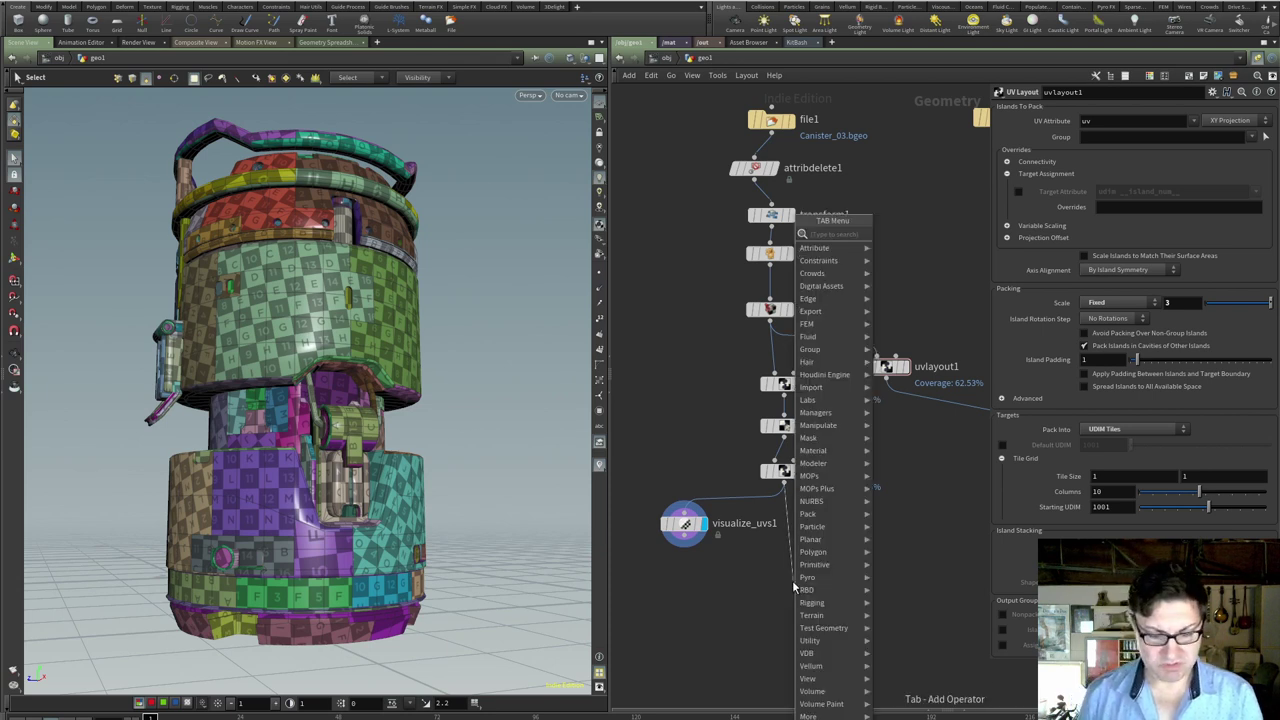
{"action": "type", "text": "null"}
{"action": "key", "text": "Return"}
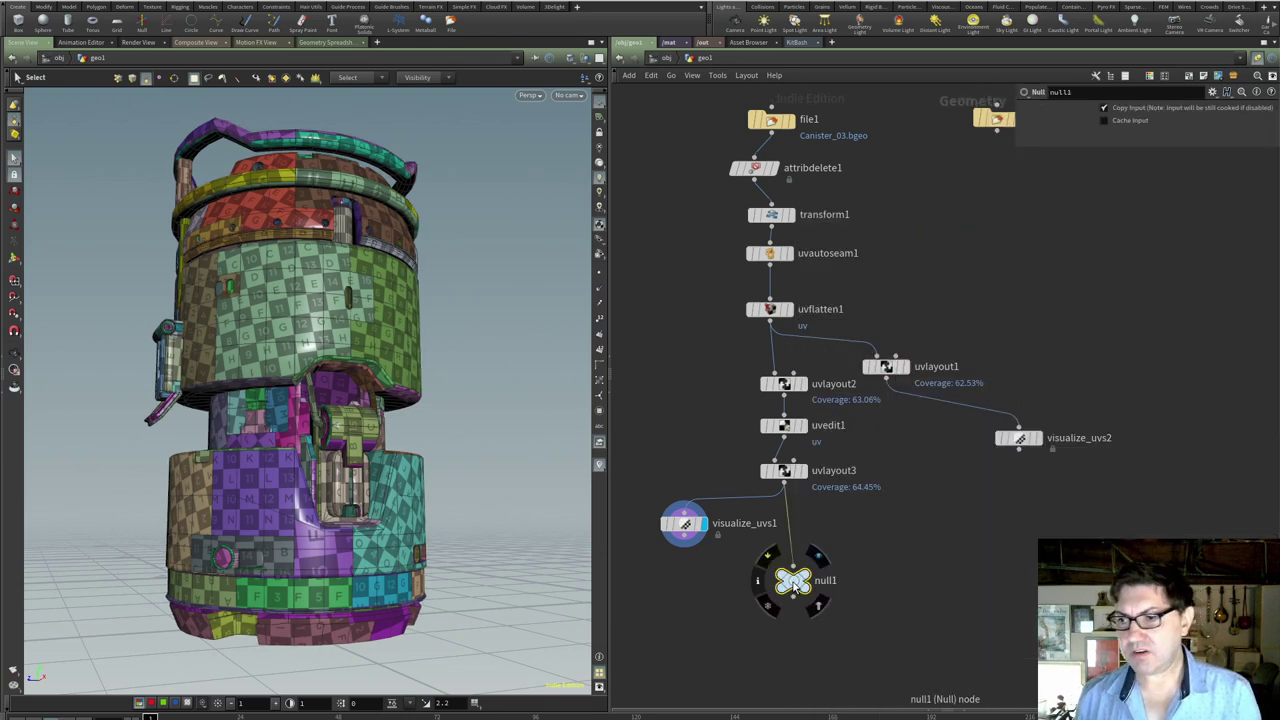
{"action": "double_click", "coordinate": [830, 580]}
{"action": "type", "text": "O"}
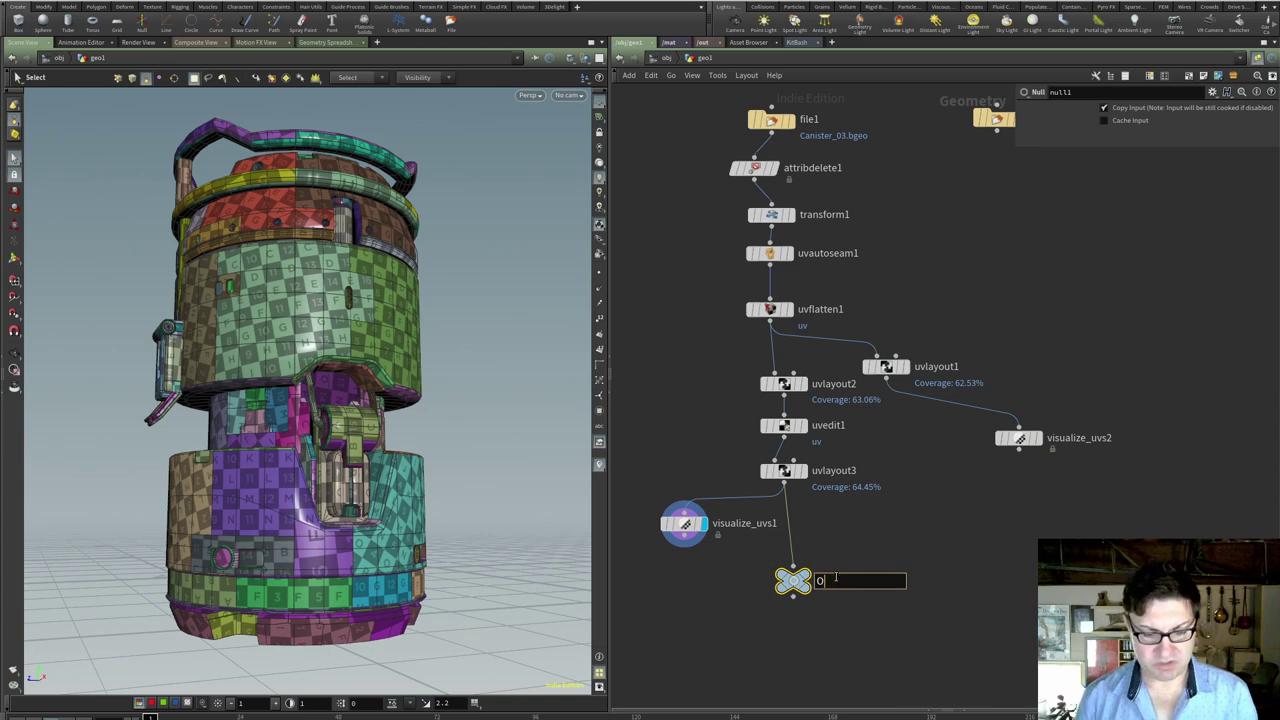
{"action": "type", "text": "UT"}
{"action": "key", "text": "Return"}
{"action": "left_click", "coordinate": [810, 577]}
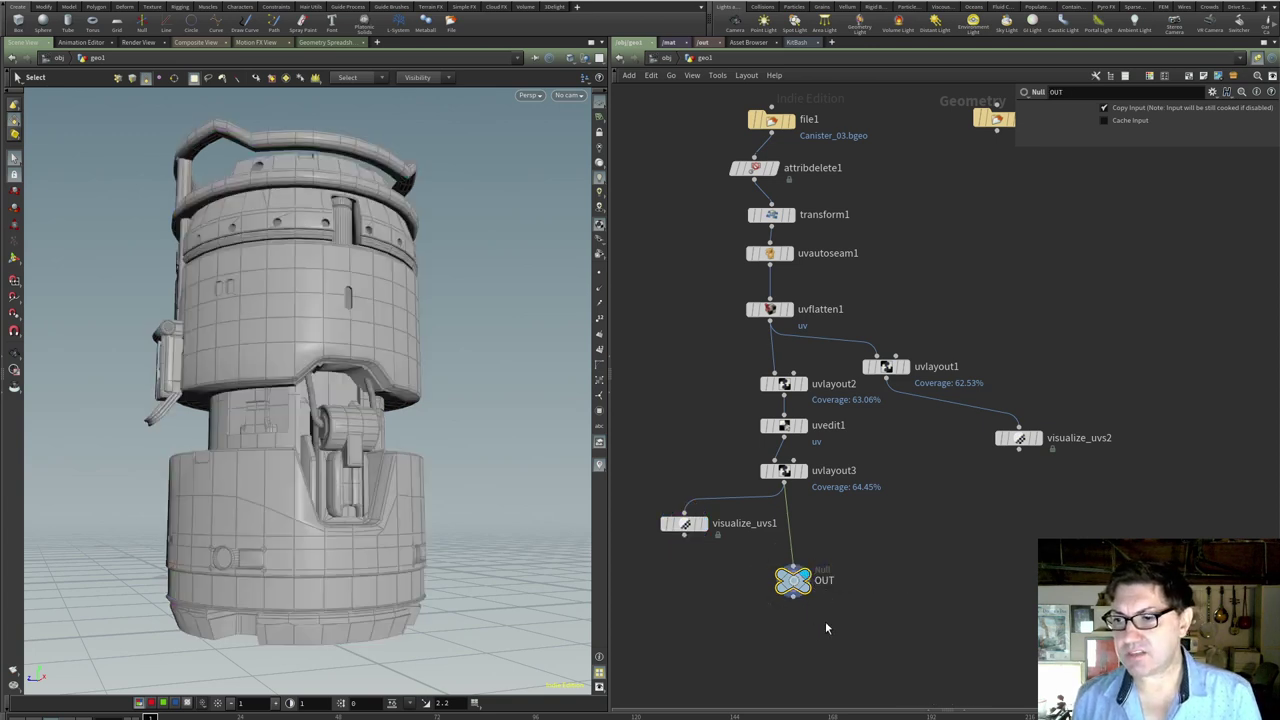
{"action": "left_click_drag", "start_coordinate": [786, 580], "coordinate": [786, 573]}
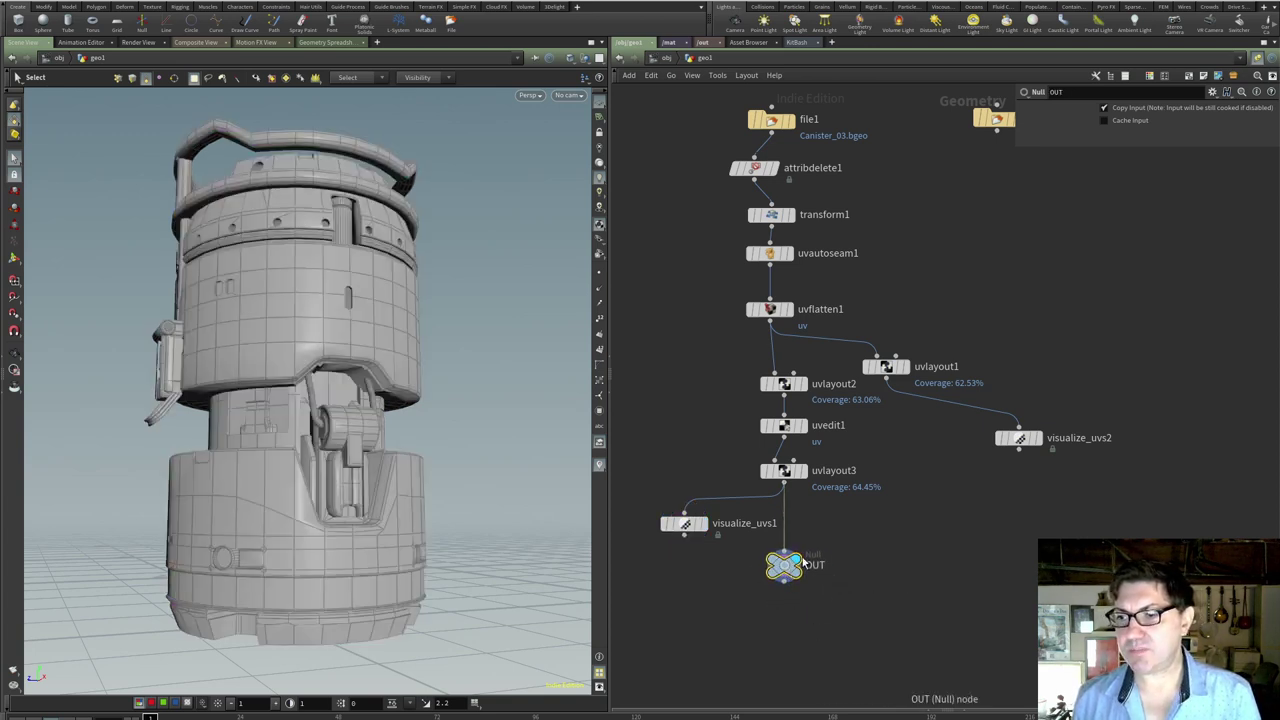
- Go up to the object level, open the Filmbox FBX export options and turn off ASCII format
{"action": "left_click", "coordinate": [800, 625]}
{"action": "key", "text": "u"}
{"action": "left_click", "coordinate": [17, 6]}
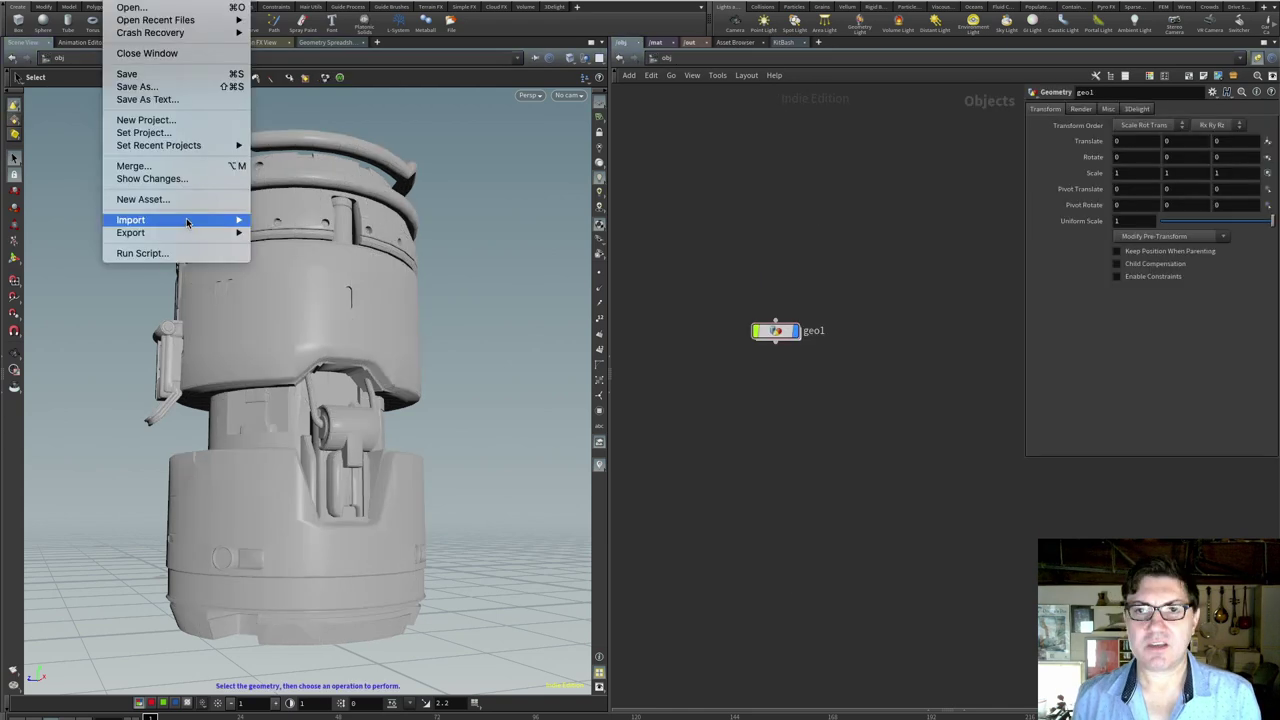
{"action": "mouse_move", "coordinate": [183, 241]}
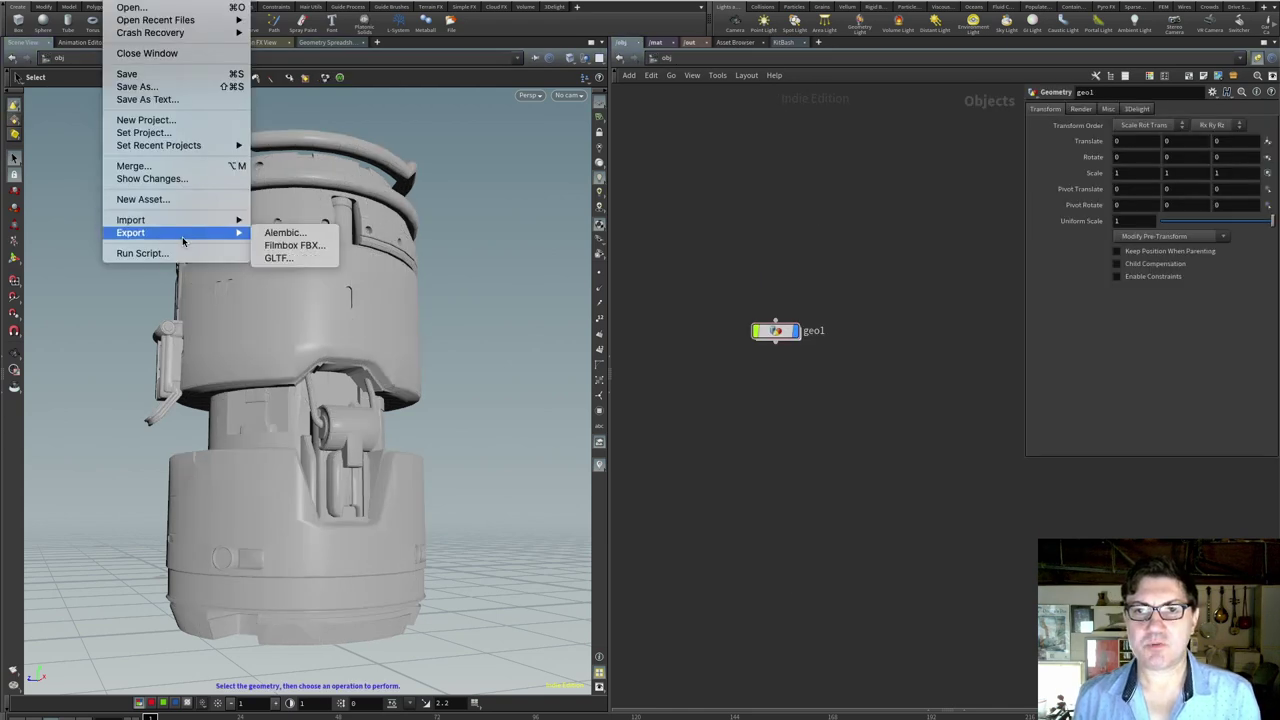
{"action": "left_click", "coordinate": [300, 246]}
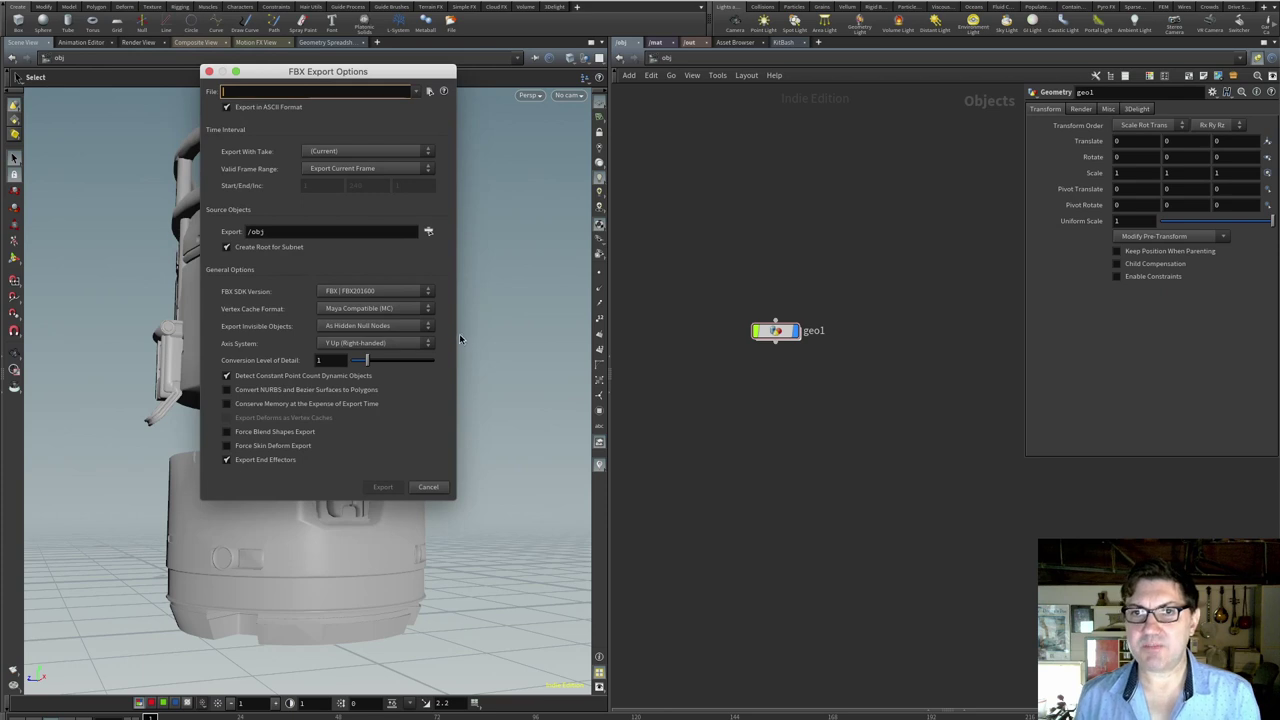
{"action": "left_click_drag", "start_coordinate": [363, 75], "coordinate": [449, 146]}
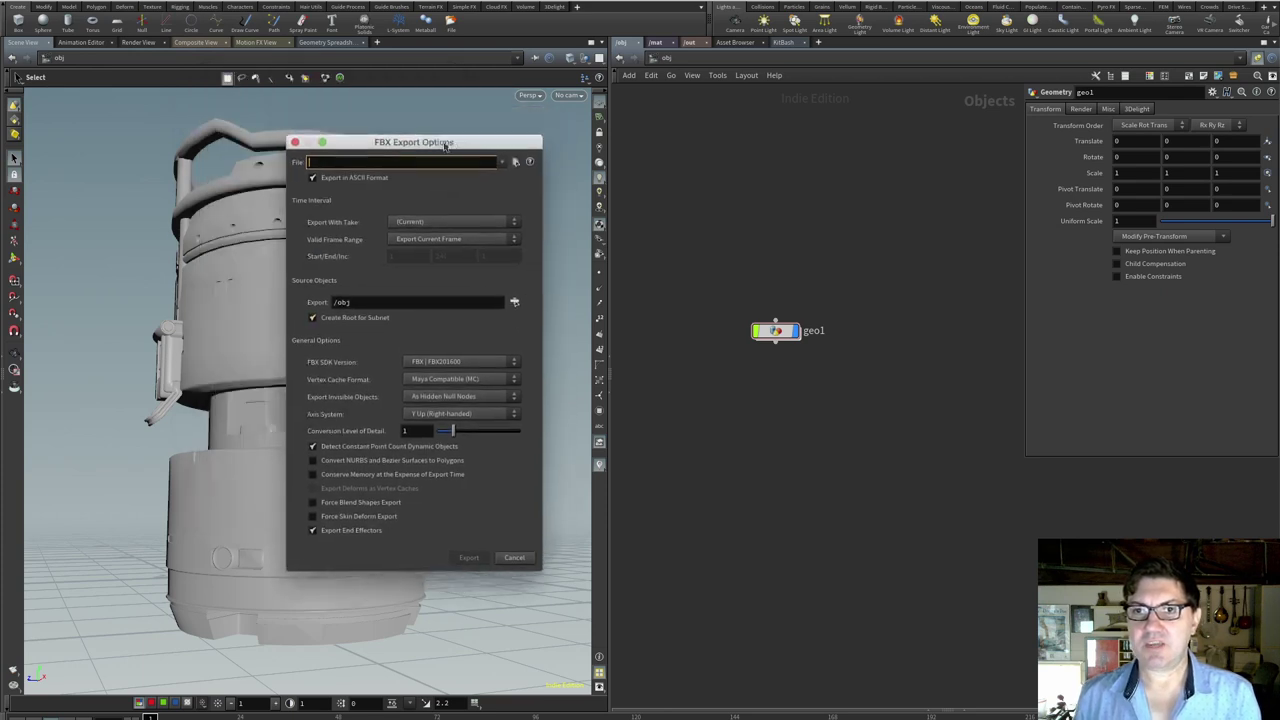
{"action": "left_click", "coordinate": [347, 177]}
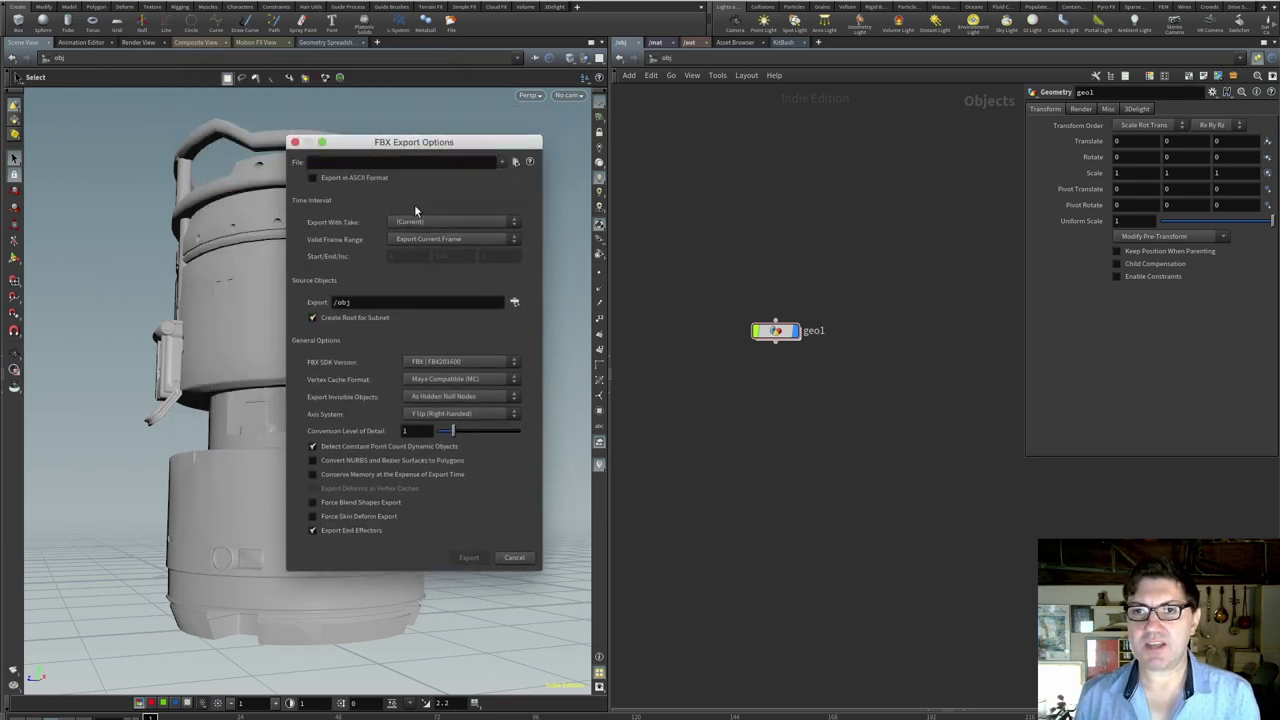
- Set the FBX export file to Canister_U.fbx on the Desktop
{"action": "left_click", "coordinate": [515, 162]}
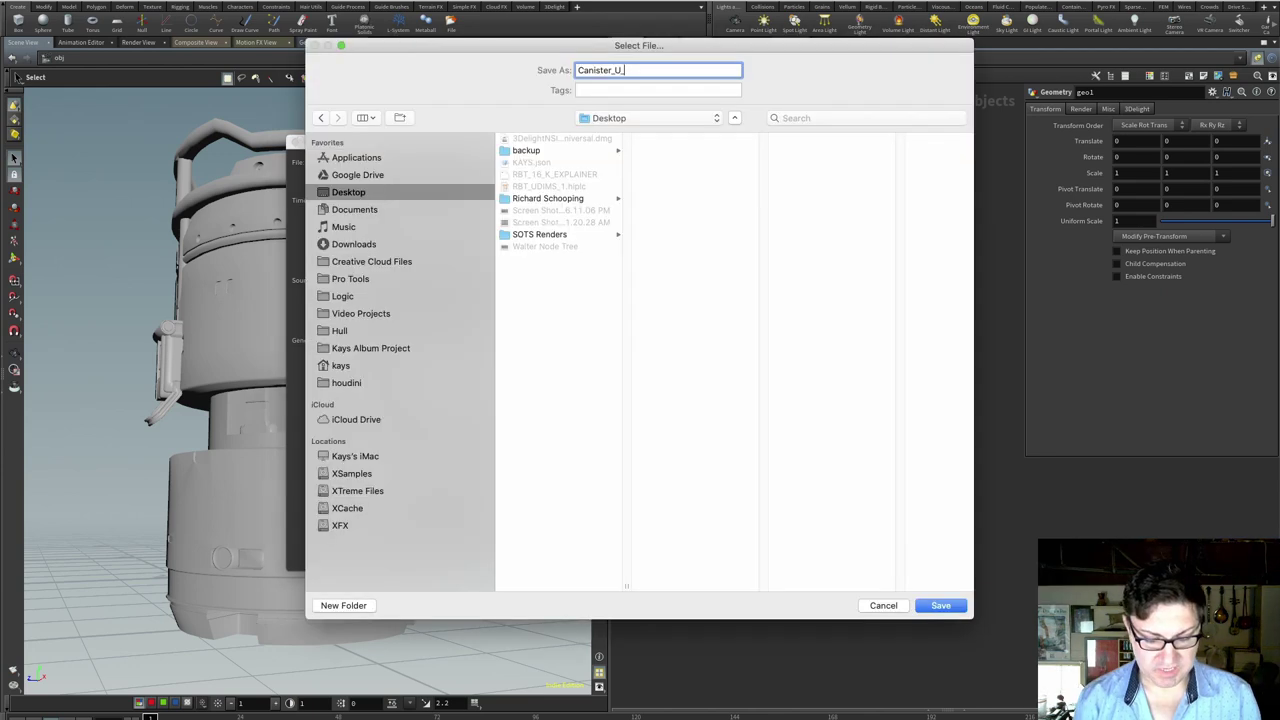
{"action": "type", "text": "_U.fbx"}
{"action": "key", "text": "Return"}
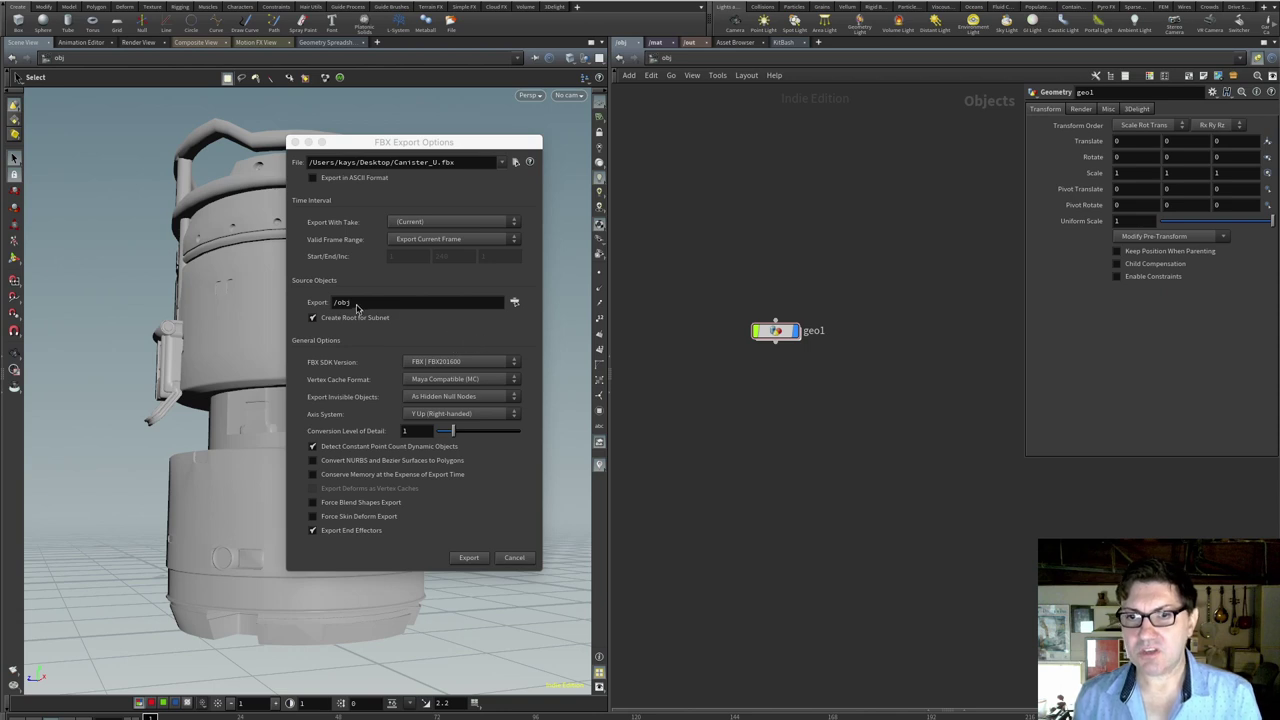
- Set the export source to /obj/geo1, conversion level of detail to 5, enable memory conservation, and run the FBX export
{"action": "left_click", "coordinate": [513, 303]}
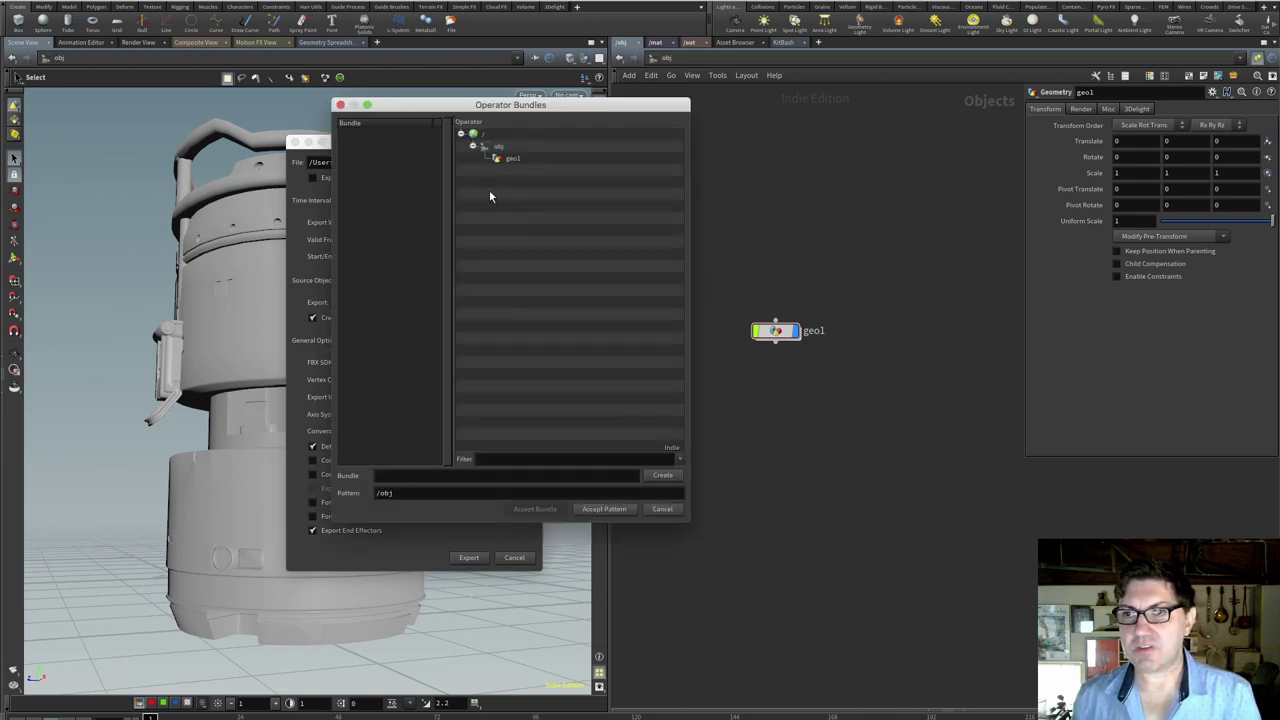
{"action": "left_click", "coordinate": [511, 158]}
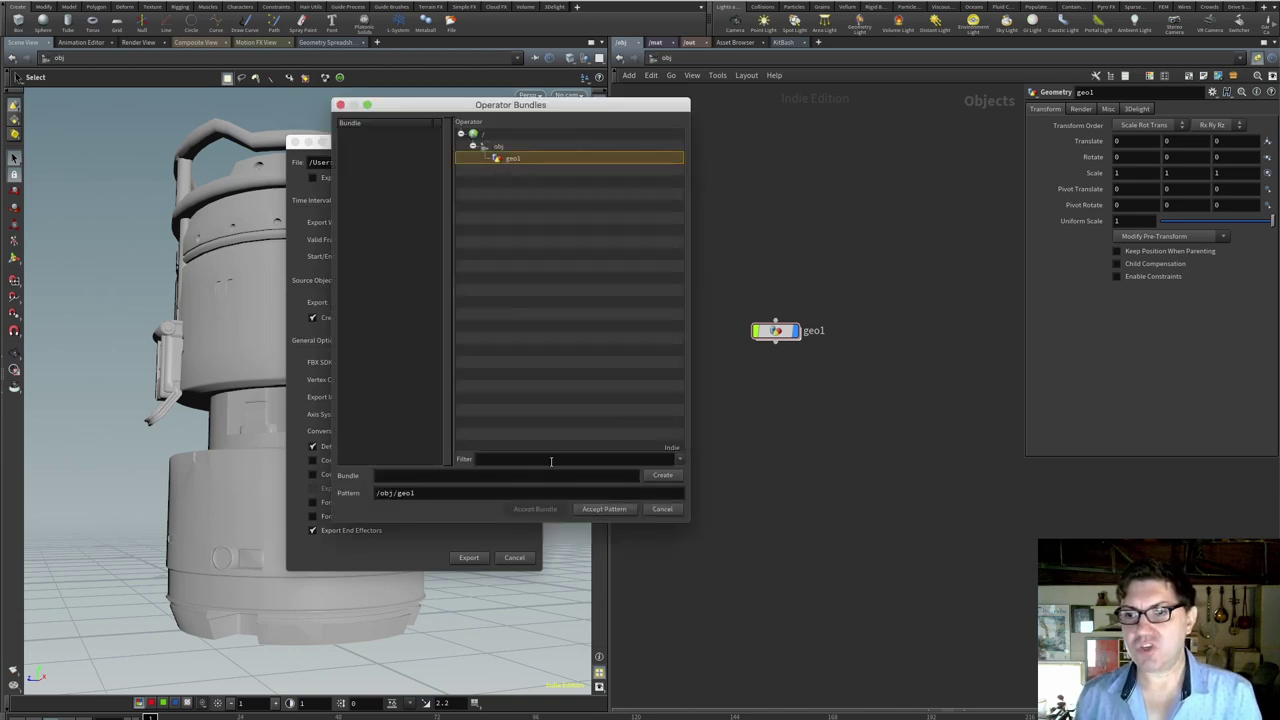
{"action": "left_click", "coordinate": [628, 512]}
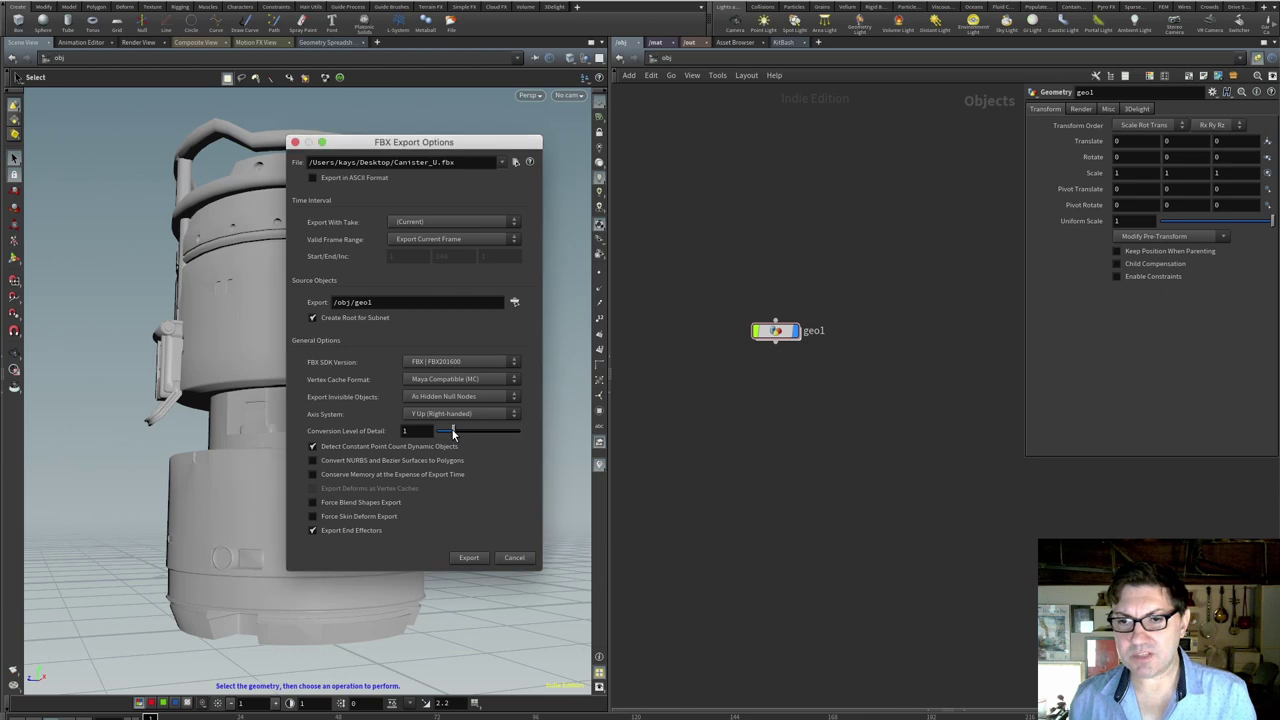
{"action": "left_click_drag", "start_coordinate": [453, 432], "coordinate": [519, 431]}
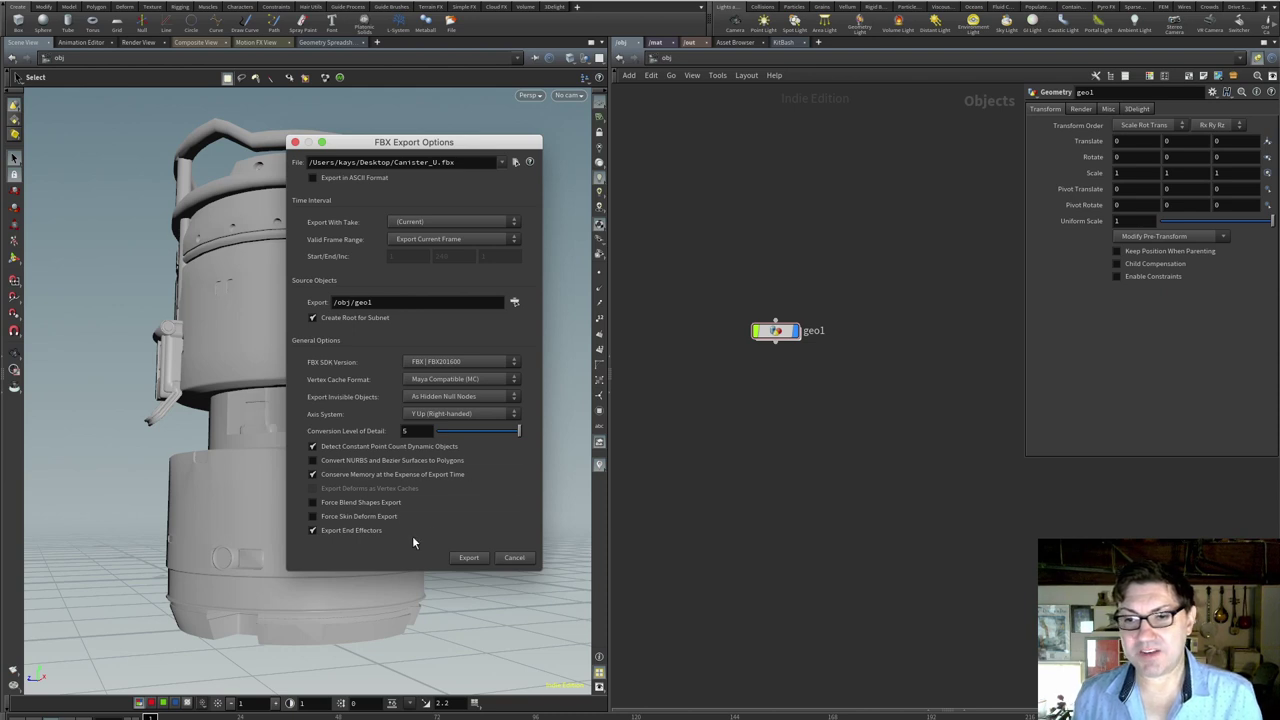
{"action": "left_click", "coordinate": [469, 559]}
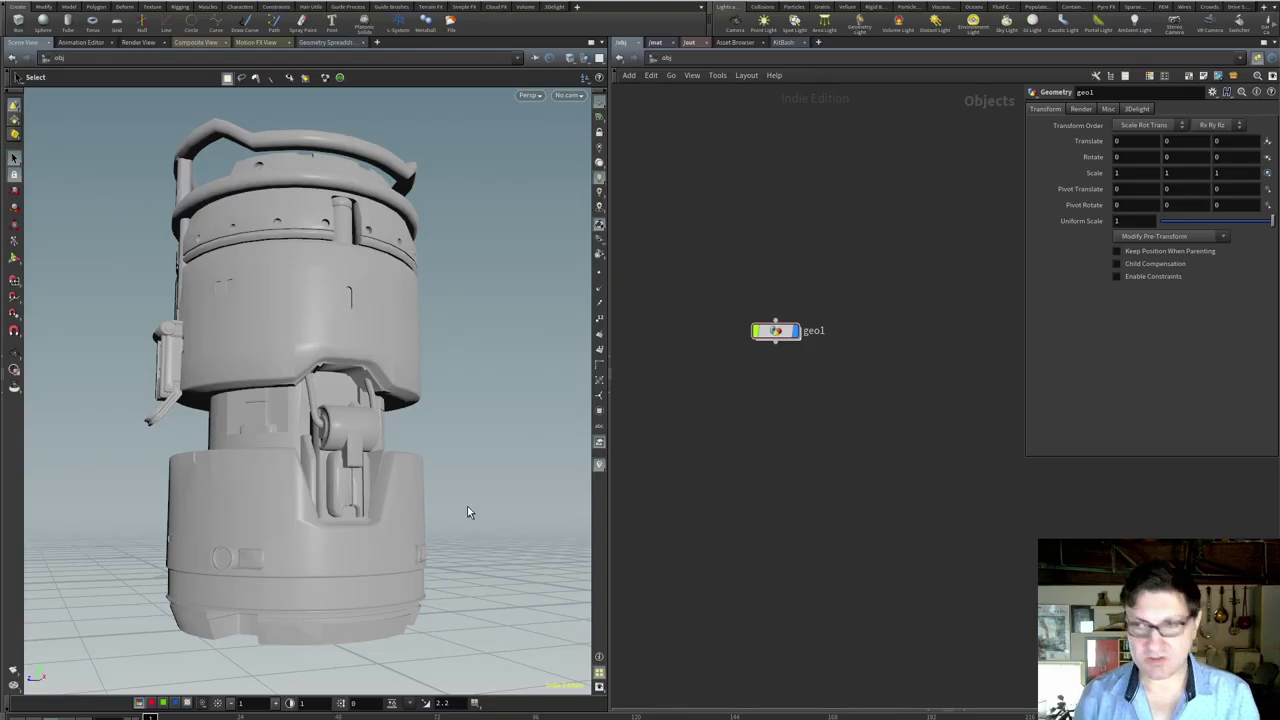
- Switch to the macOS desktop and check the exported Canister_U.fbx in a quick preview
{"action": "key", "text": "super+h"}
{"action": "left_click", "coordinate": [1150, 22]}
{"action": "key", "text": "space"}
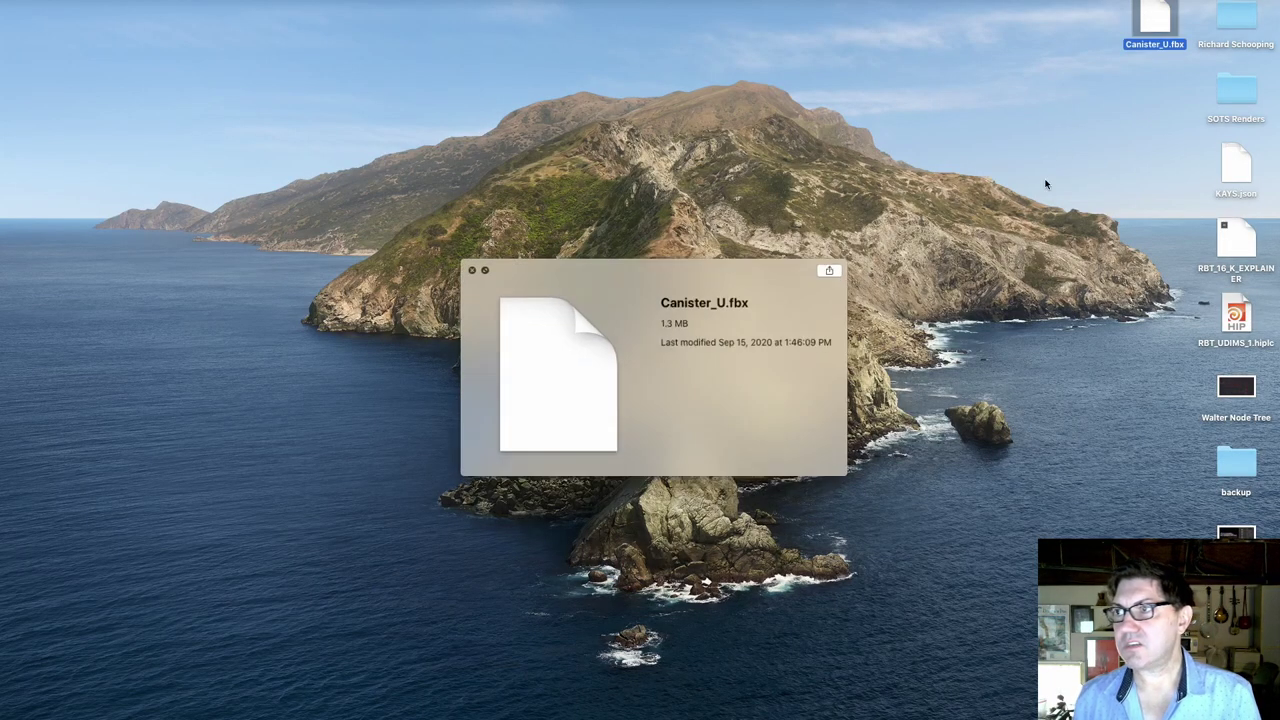
{"action": "key", "text": "space"}
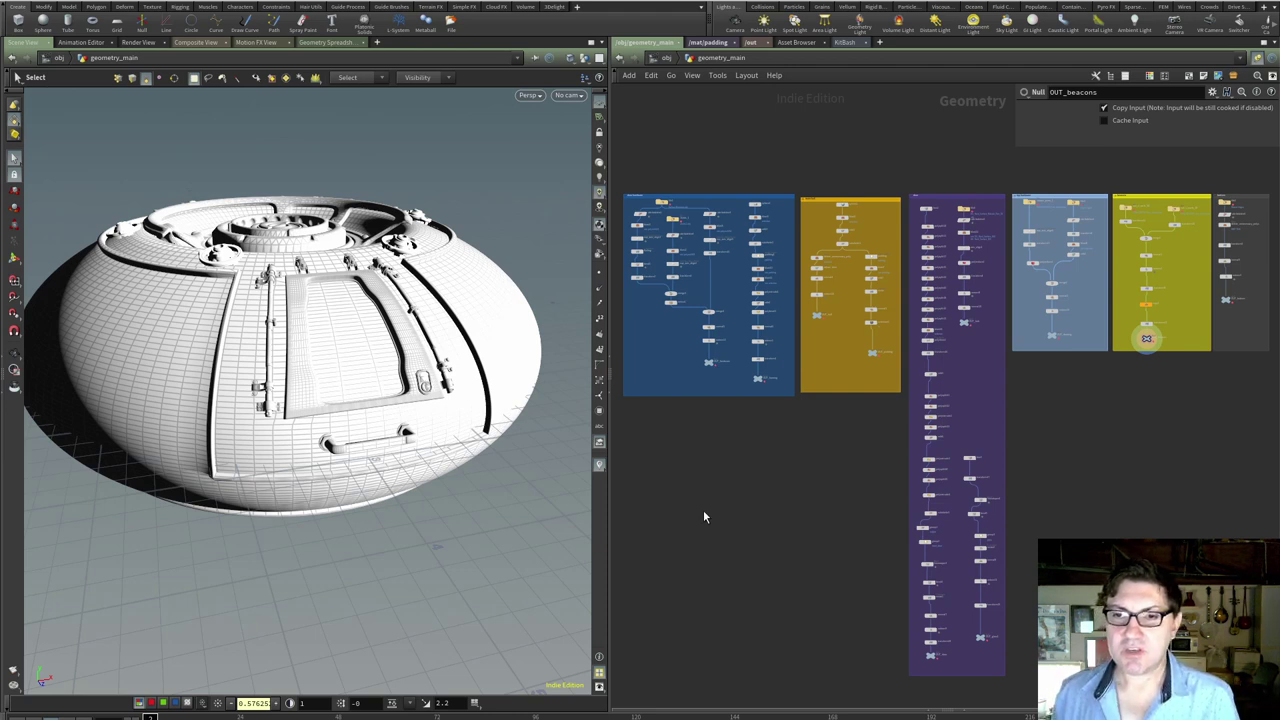
{"action": "key", "text": "Escape"}
{"action": "mouse_move", "coordinate": [402, 537]}
{"action": "left_mouse_down"}
{"action": "mouse_move", "coordinate": [414, 534]}
{"action": "mouse_move", "coordinate": [403, 523]}
{"action": "left_mouse_up"}
{"action": "key", "text": "s"}
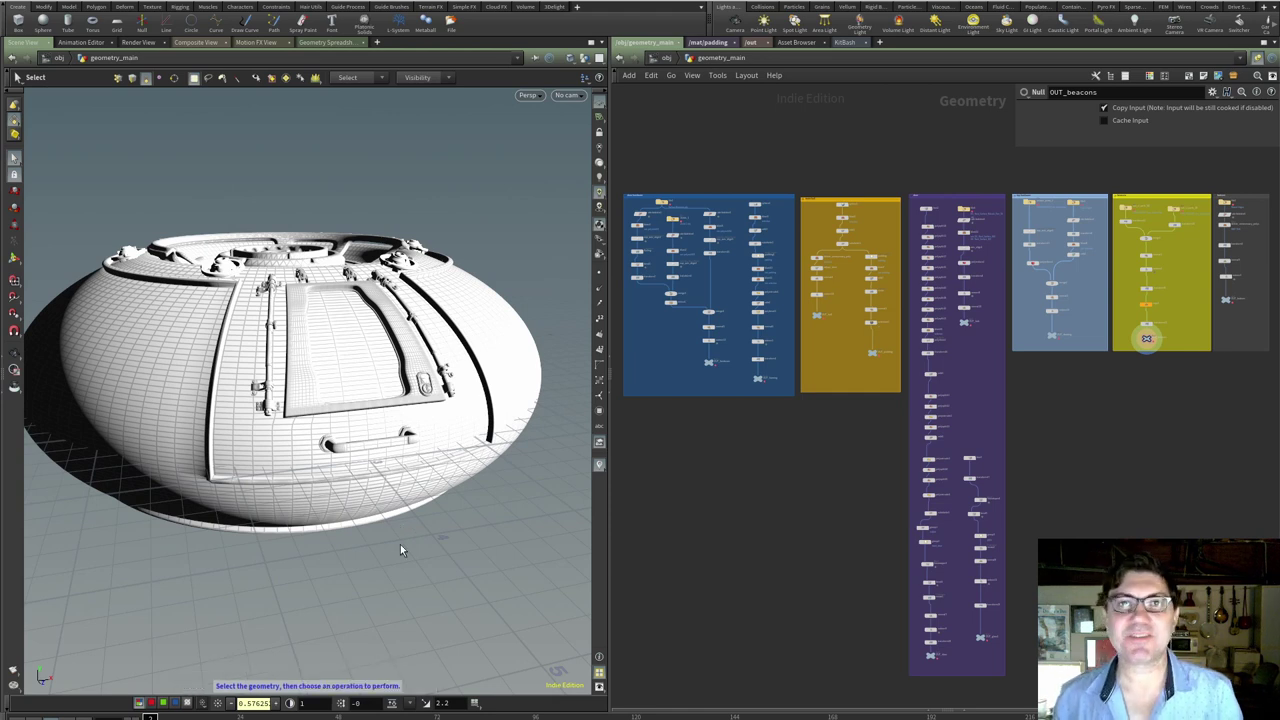
{"action": "left_click_drag", "start_coordinate": [400, 544], "coordinate": [402, 550], "text": "alt"}
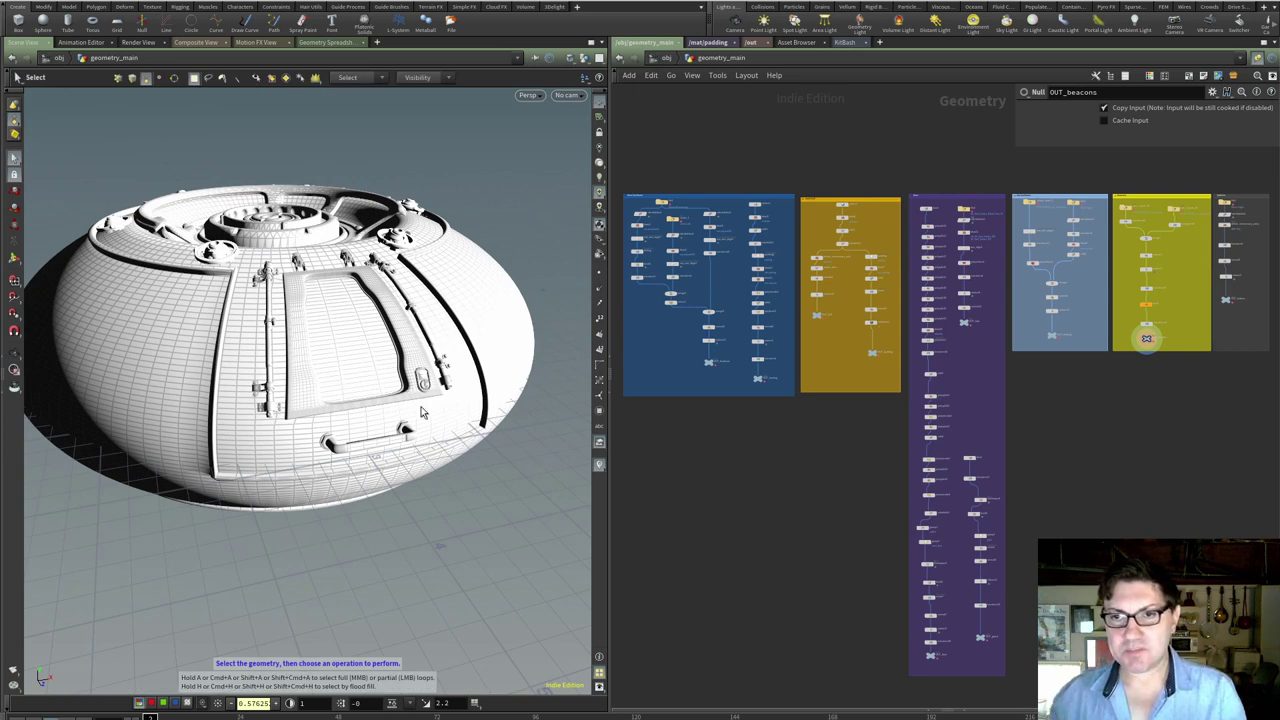
{"action": "key", "text": "Escape"}
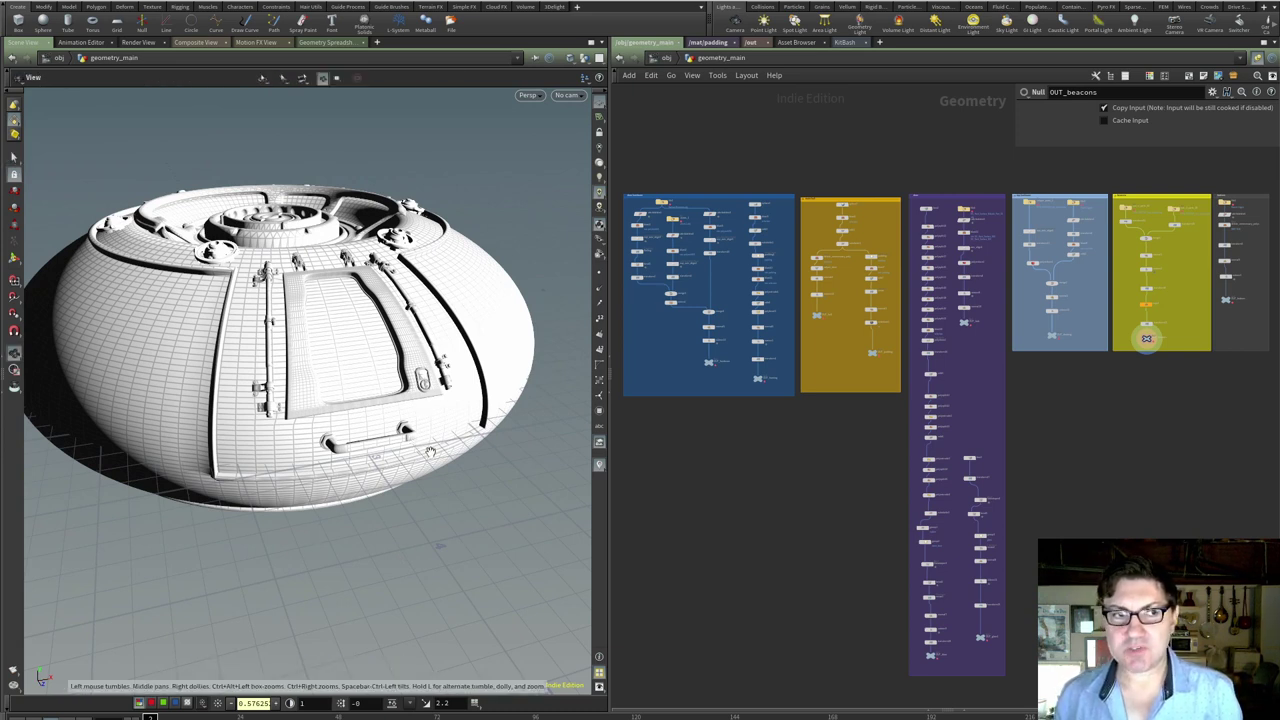
{"action": "left_click_drag", "start_coordinate": [430, 452], "coordinate": [436, 452]}
{"action": "key", "text": "s"}
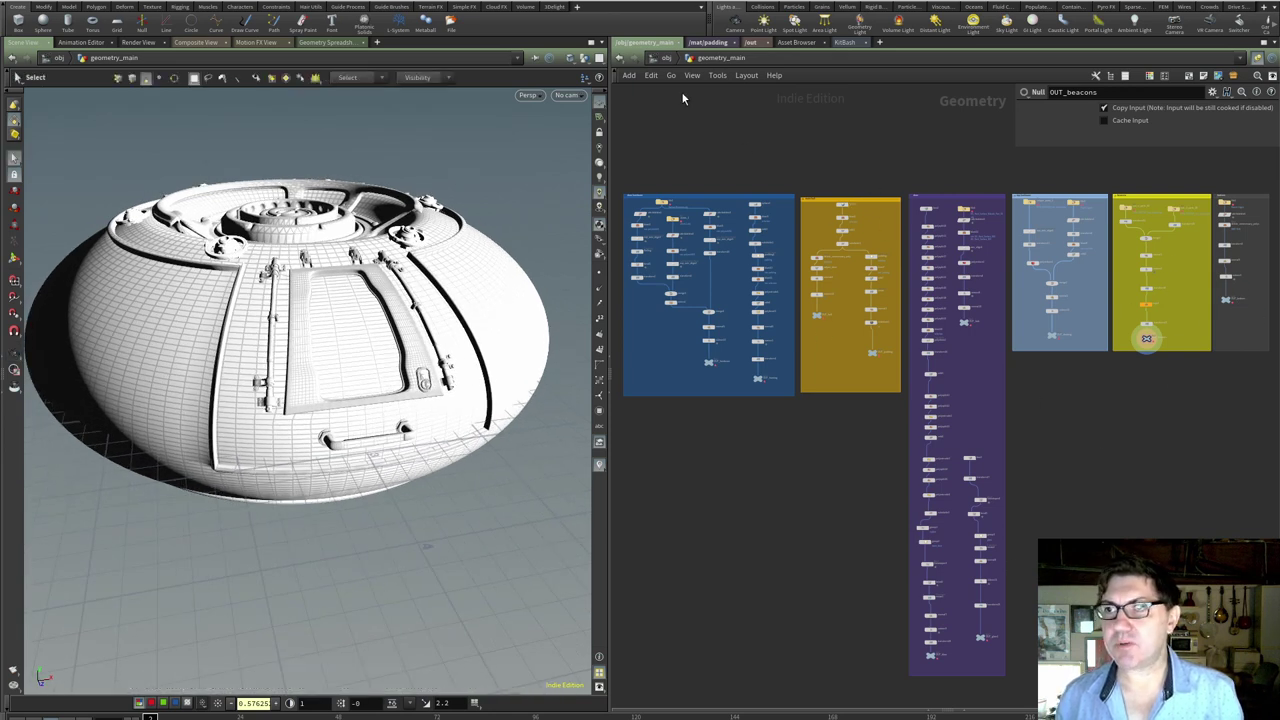
- Show the capsule scene's object level, then go to the /mat level and view all its 3Delight material builders
{"action": "left_click", "coordinate": [666, 59]}
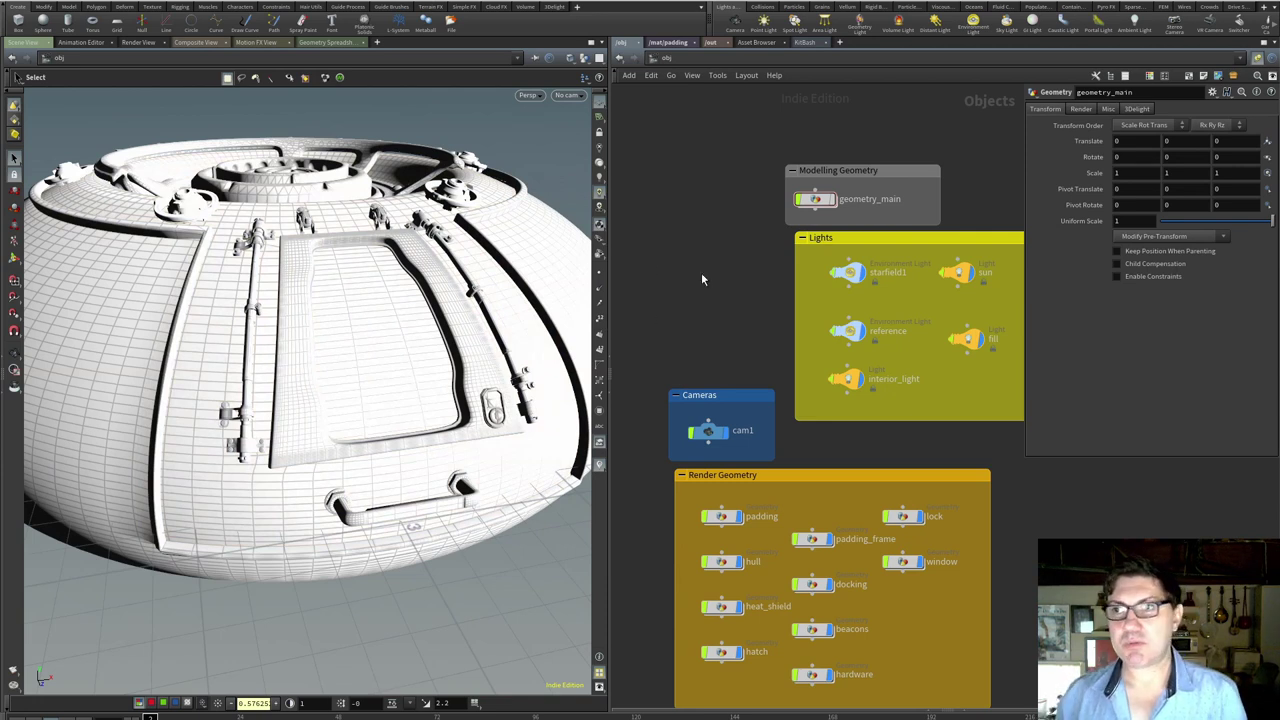
{"action": "left_click", "coordinate": [670, 42]}
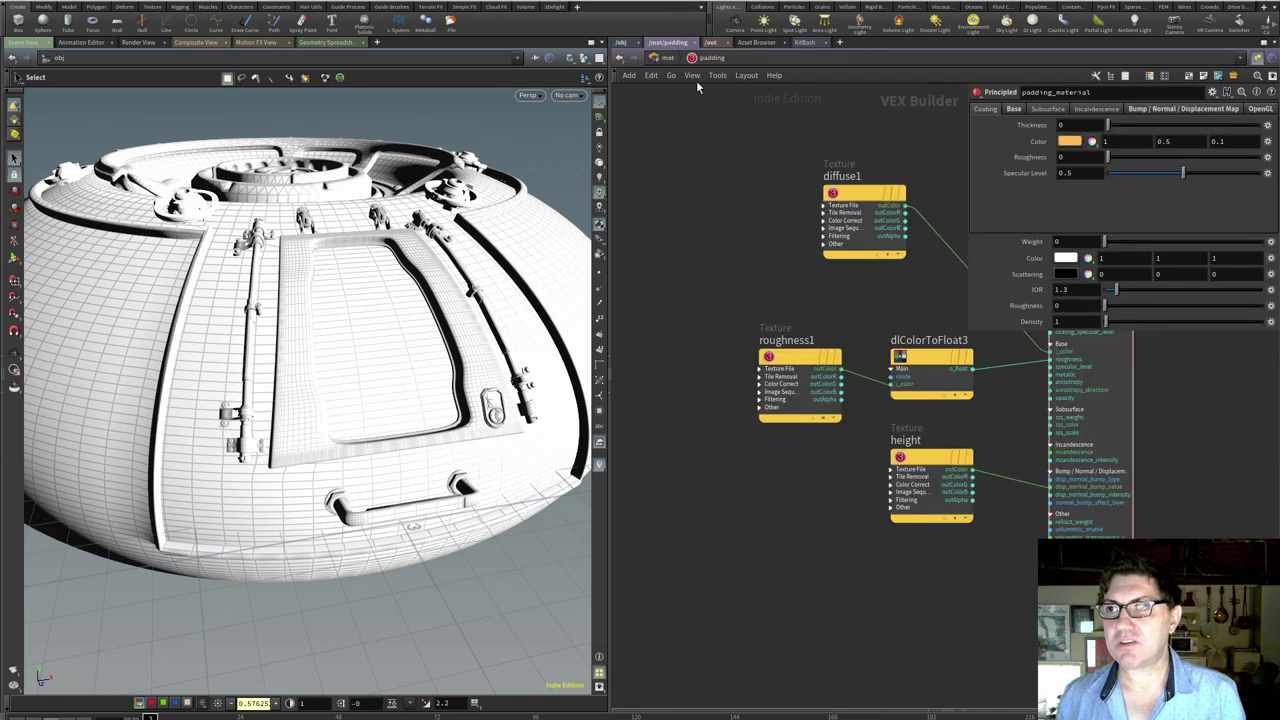
{"action": "left_click", "coordinate": [672, 58]}
{"action": "scroll", "coordinate": [803, 211], "scroll_direction": "down", "scroll_amount": 3}
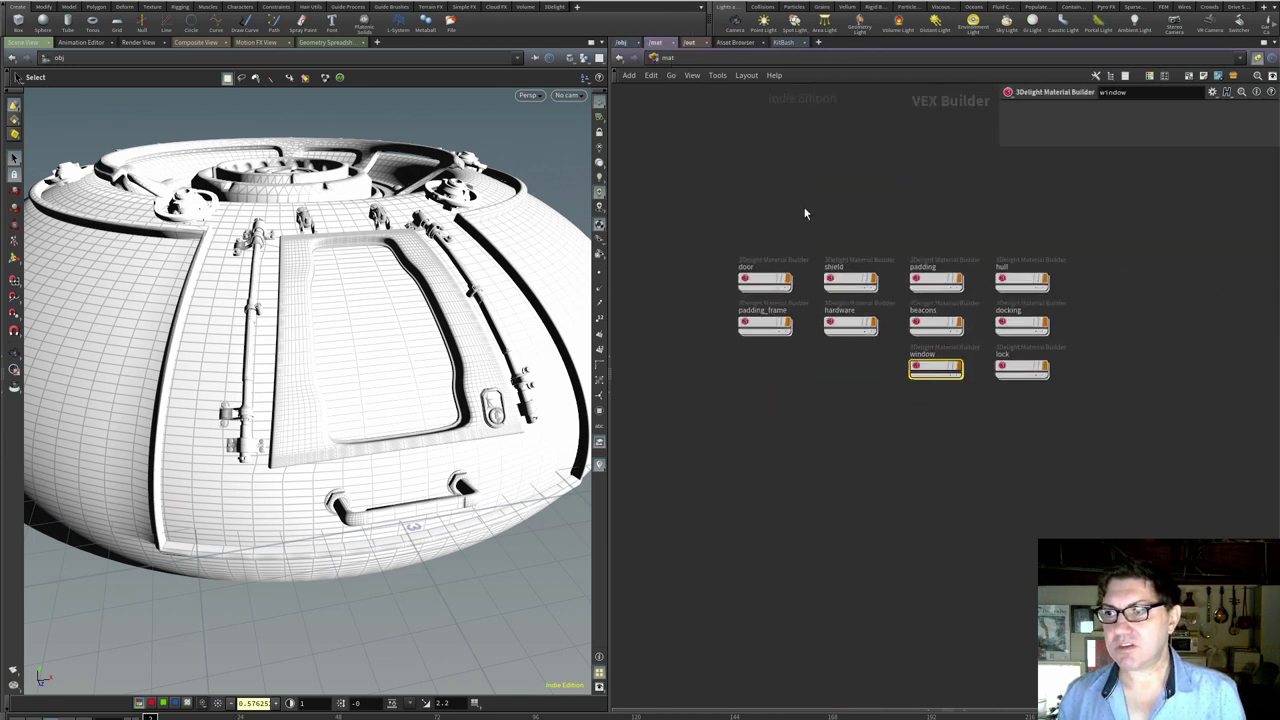
{"action": "middle_click_drag", "start_coordinate": [803, 211], "coordinate": [744, 236]}
{"action": "scroll", "coordinate": [744, 236], "scroll_direction": "up", "scroll_amount": 3}
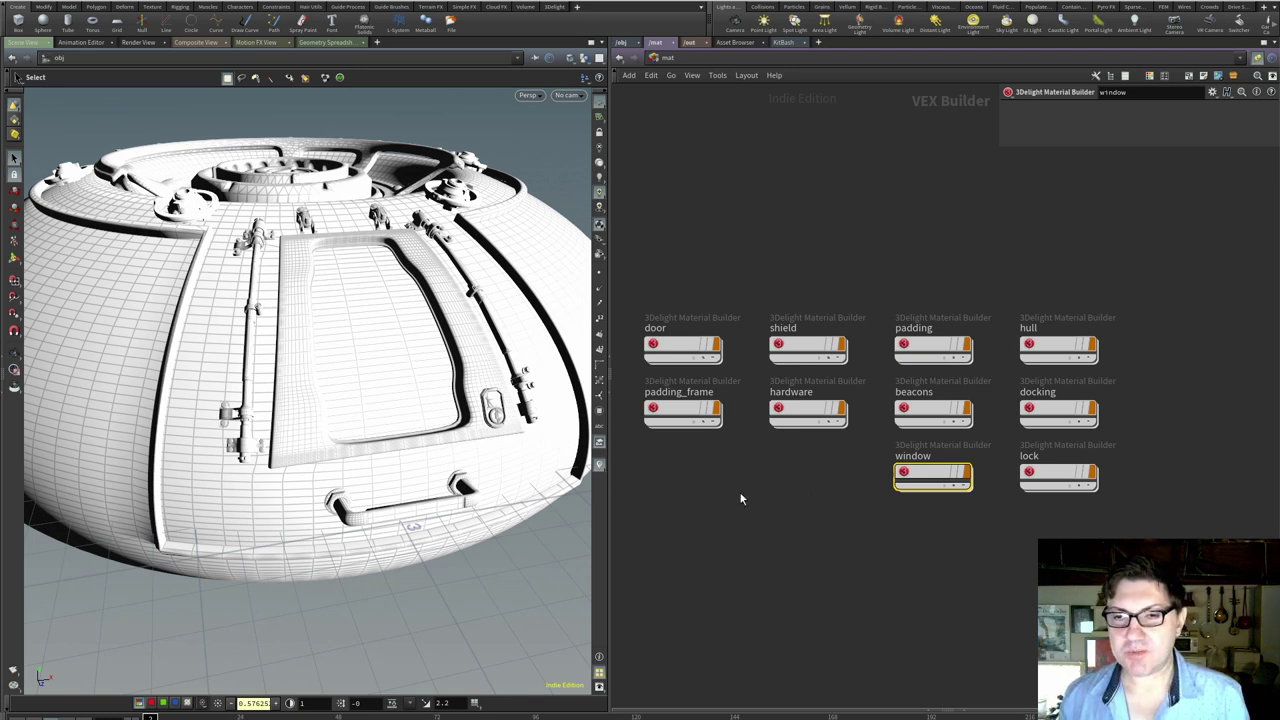
- Select all the material builders in the /mat network and clear the selection again
{"action": "left_click_drag", "start_coordinate": [375, 428], "coordinate": [420, 465], "text": "alt"}
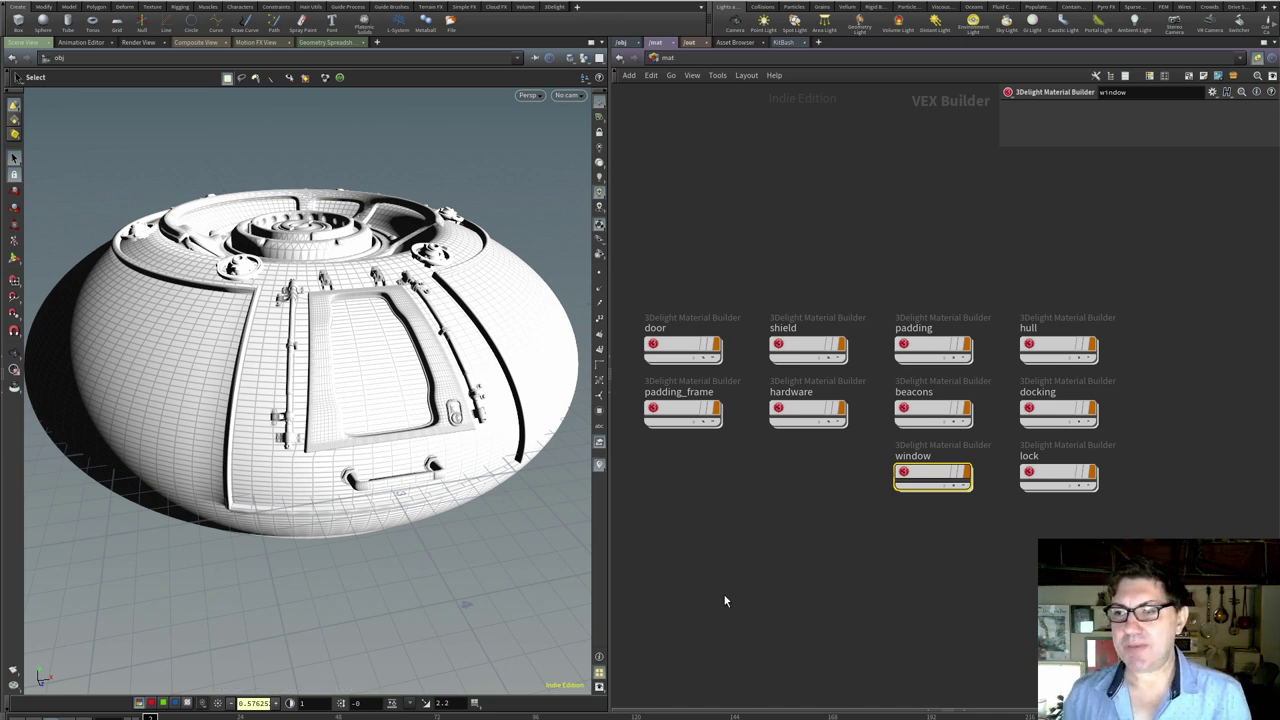
{"action": "left_click", "coordinate": [755, 527]}
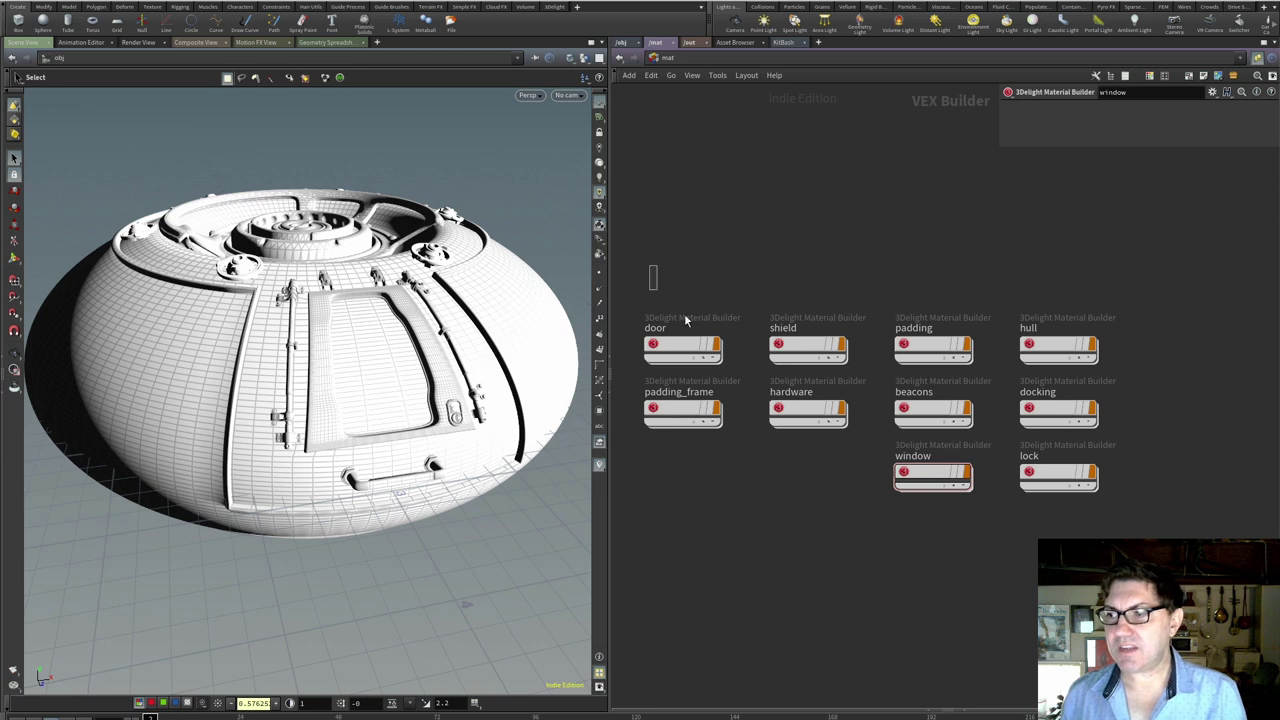
{"action": "left_click_drag", "start_coordinate": [686, 320], "coordinate": [1097, 500]}
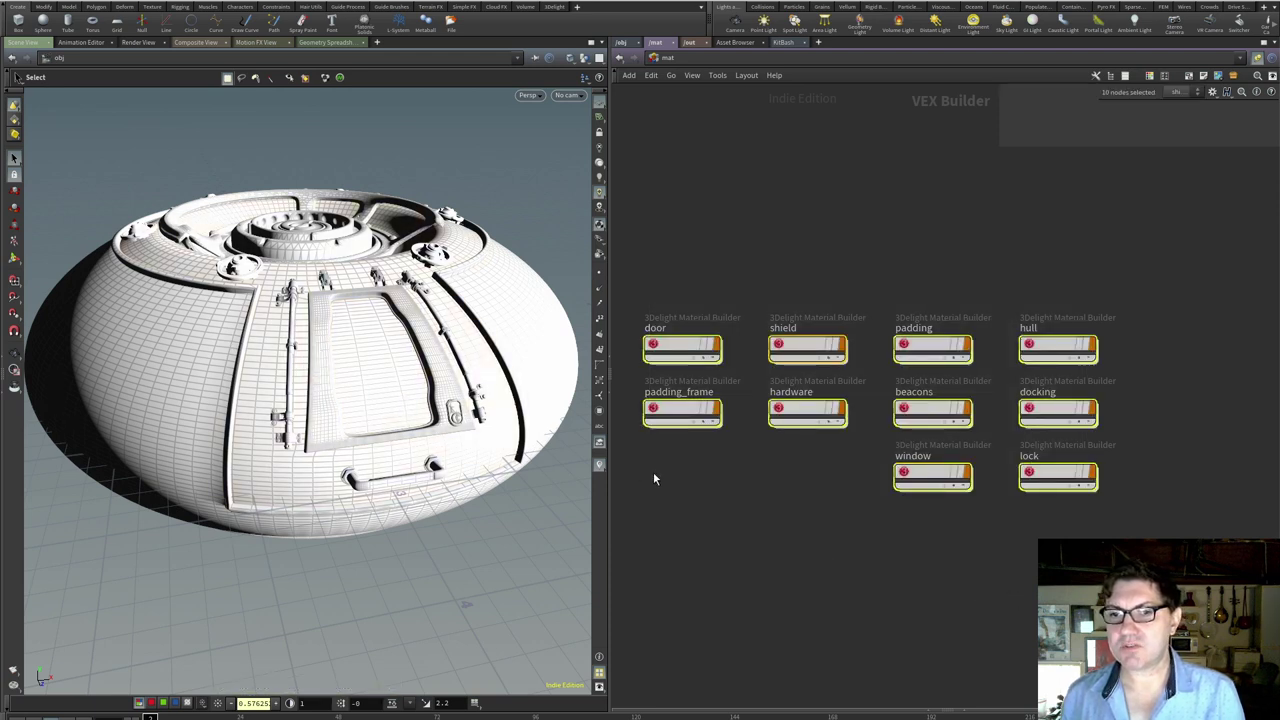
{"action": "left_click", "coordinate": [700, 455]}
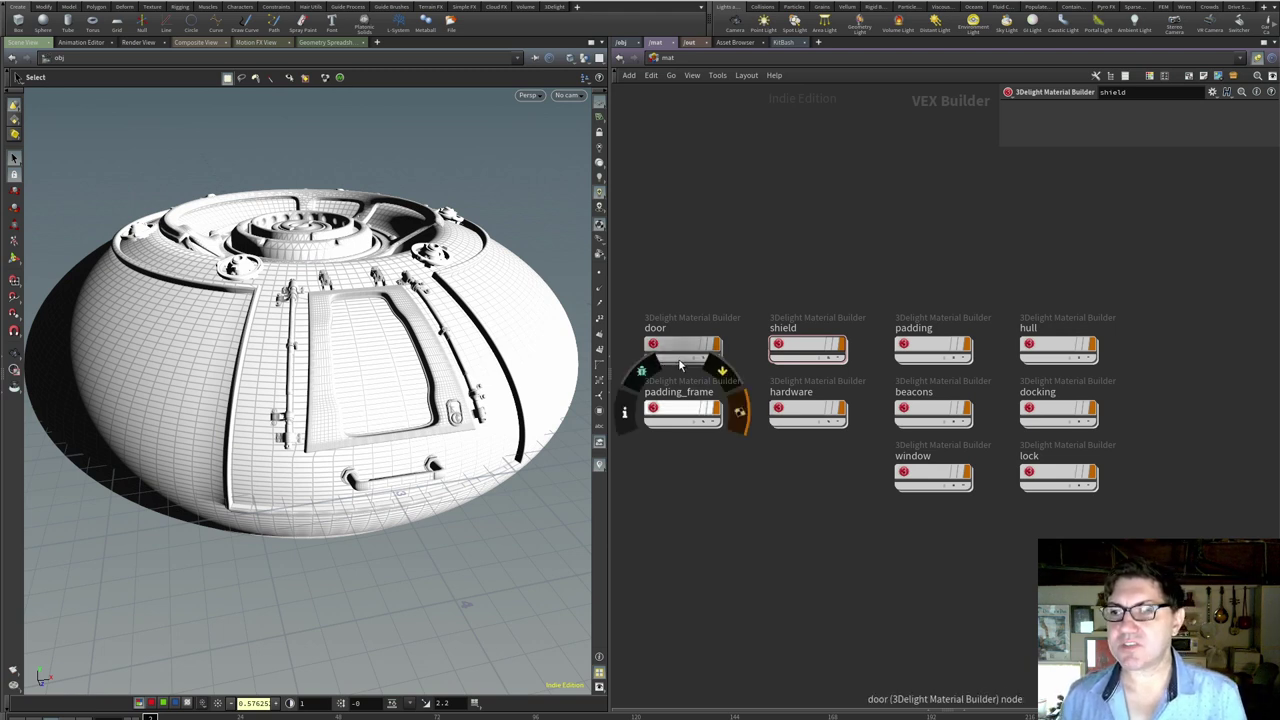
- Open the door material to examine its texture and shader nodes, and return to the /mat level
{"action": "double_click", "coordinate": [680, 348]}
{"action": "key", "text": "h"}
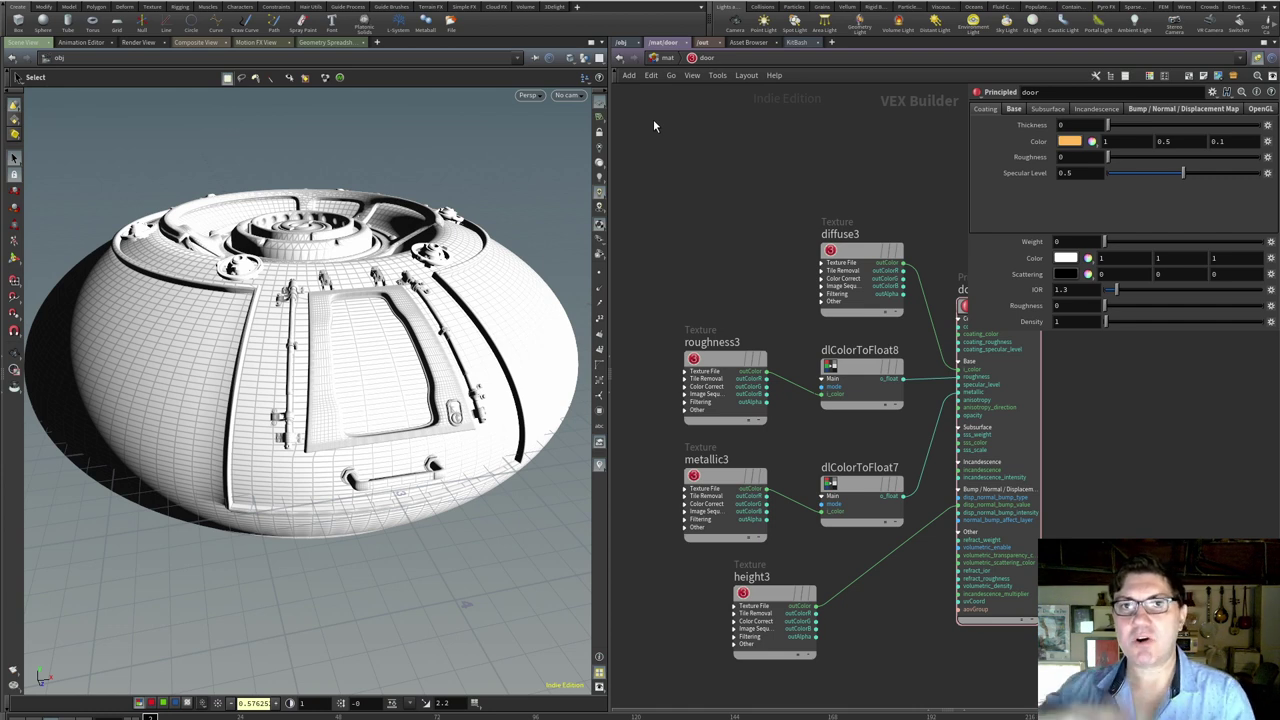
{"action": "left_click", "coordinate": [664, 58]}
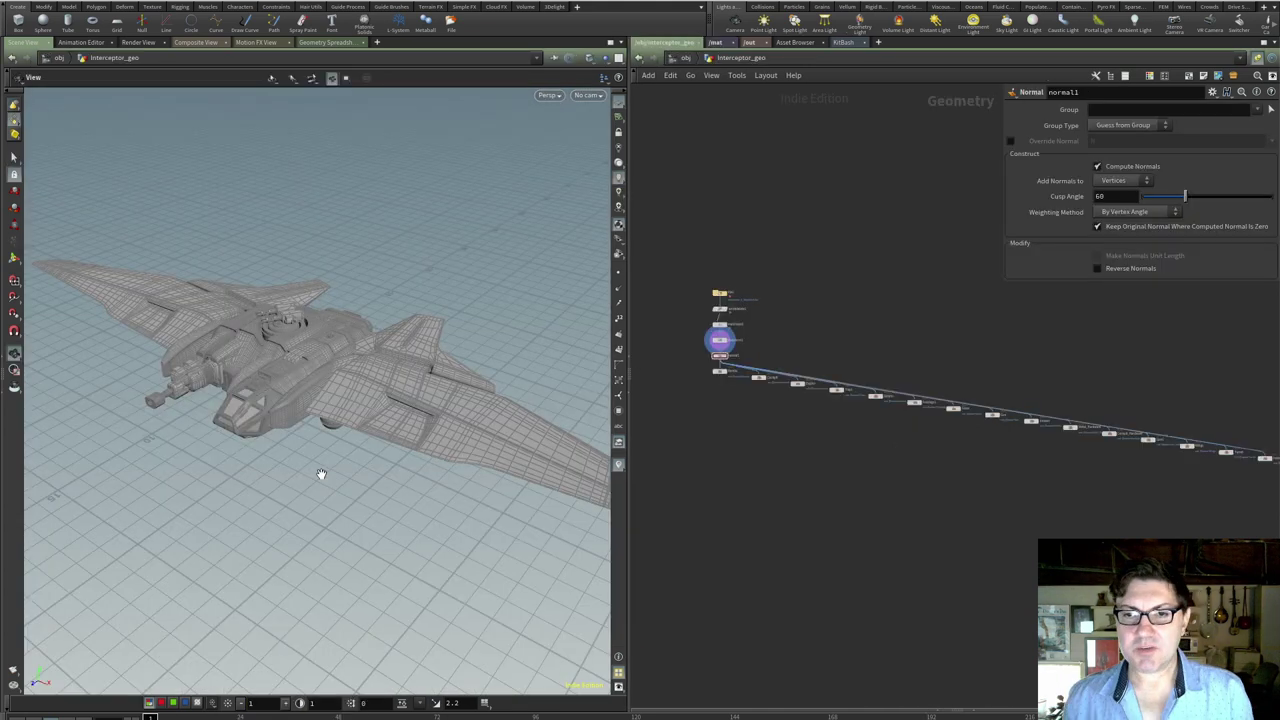
- Examine the Interceptor_geo ship model in the perspective view from several angles and close up
{"action": "left_click_drag", "start_coordinate": [320, 477], "coordinate": [234, 463]}
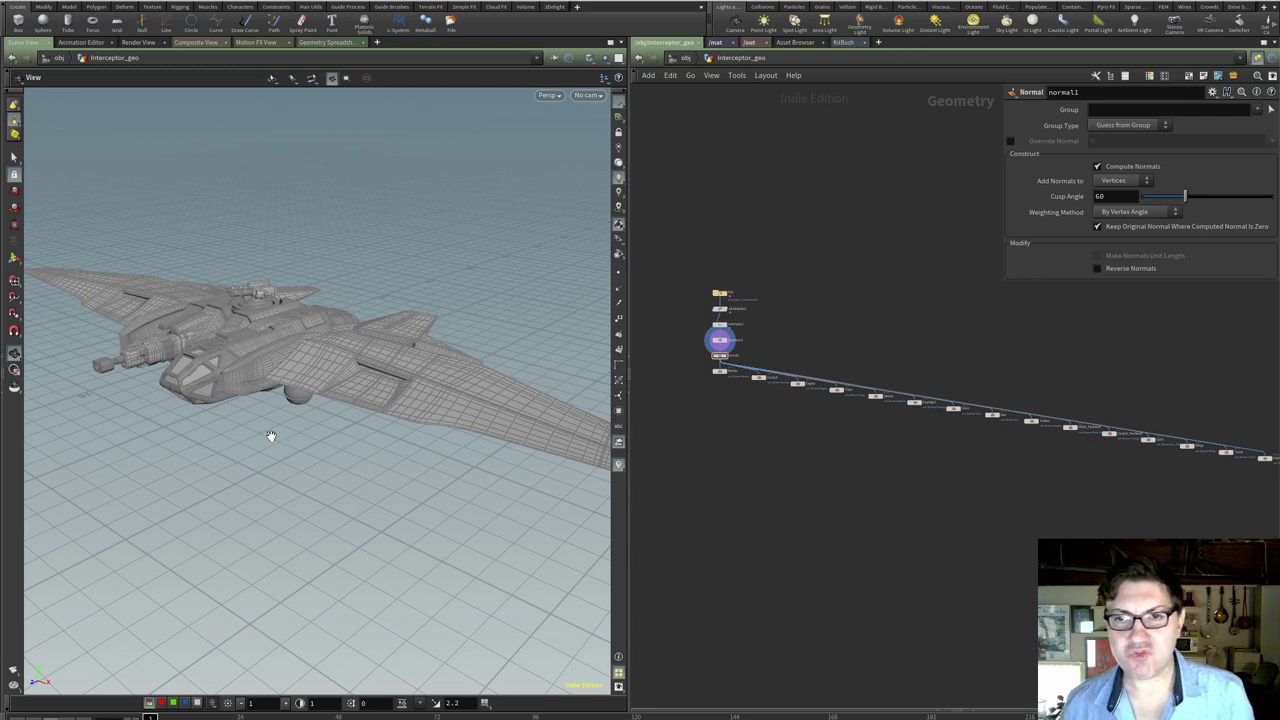
{"action": "mouse_move", "coordinate": [271, 437]}
{"action": "left_mouse_down"}
{"action": "mouse_move", "coordinate": [240, 474]}
{"action": "mouse_move", "coordinate": [271, 443]}
{"action": "mouse_move", "coordinate": [240, 451]}
{"action": "mouse_move", "coordinate": [267, 448]}
{"action": "left_mouse_up"}
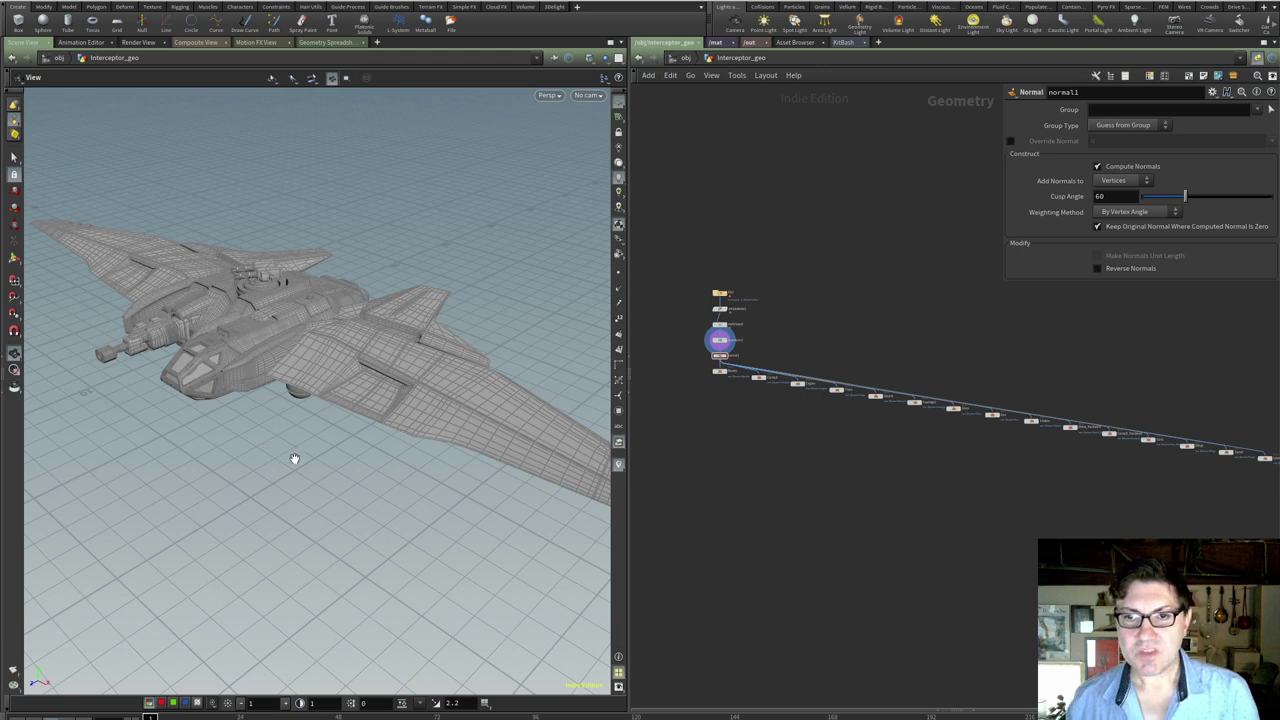
{"action": "mouse_move", "coordinate": [291, 457]}
{"action": "left_mouse_down"}
{"action": "mouse_move", "coordinate": [323, 451]}
{"action": "mouse_move", "coordinate": [286, 451]}
{"action": "mouse_move", "coordinate": [297, 452]}
{"action": "left_mouse_up"}
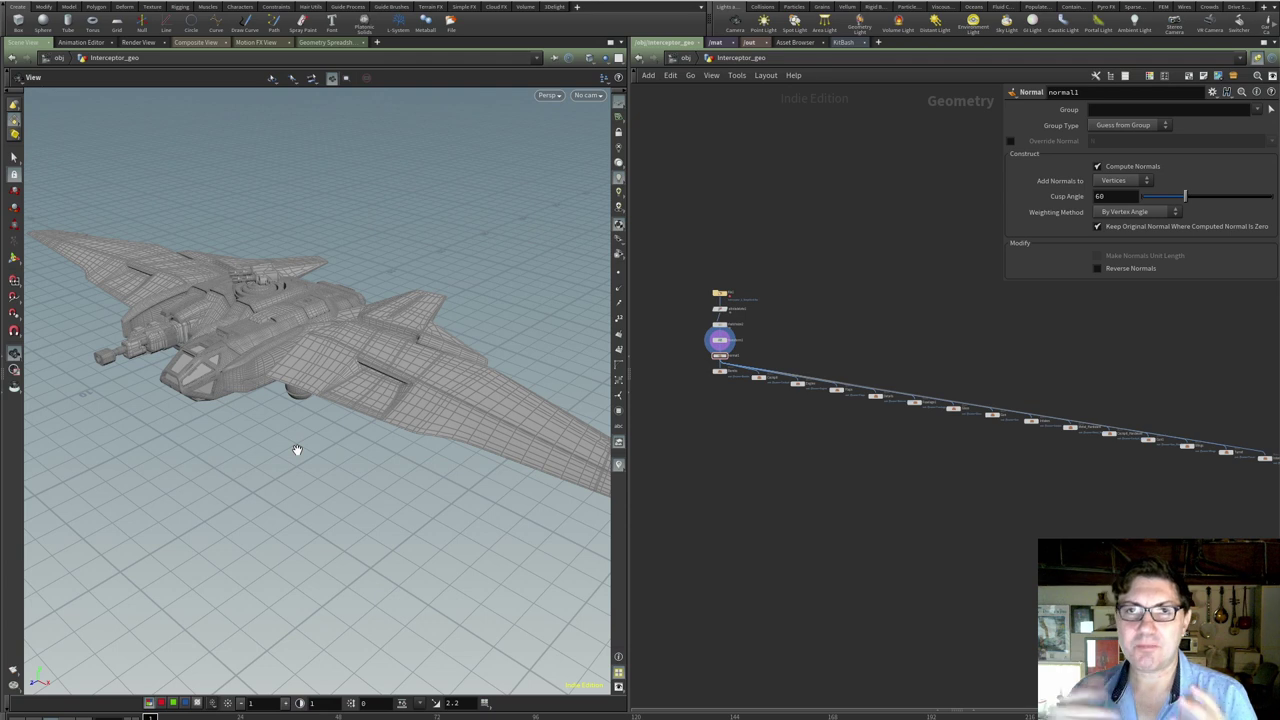
{"action": "mouse_move", "coordinate": [291, 451]}
{"action": "left_mouse_down"}
{"action": "mouse_move", "coordinate": [315, 487]}
{"action": "mouse_move", "coordinate": [292, 471]}
{"action": "left_mouse_up"}
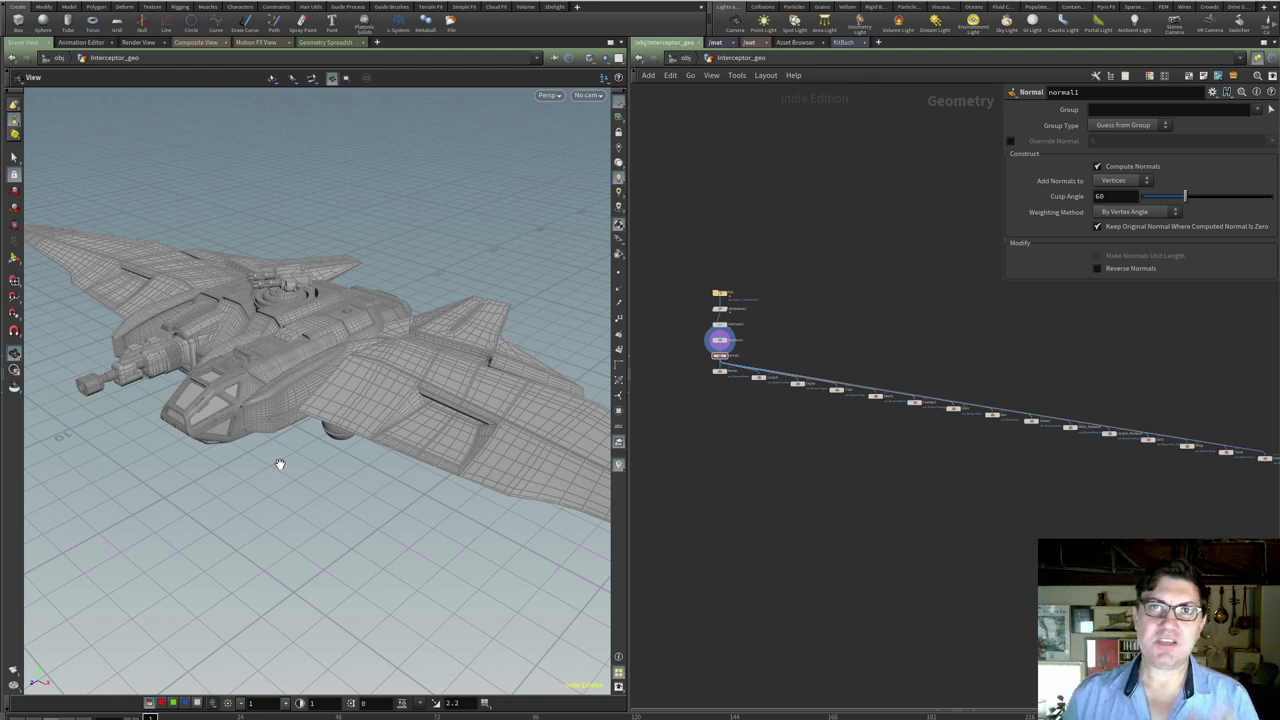
{"action": "left_click_drag", "start_coordinate": [280, 464], "coordinate": [257, 508]}
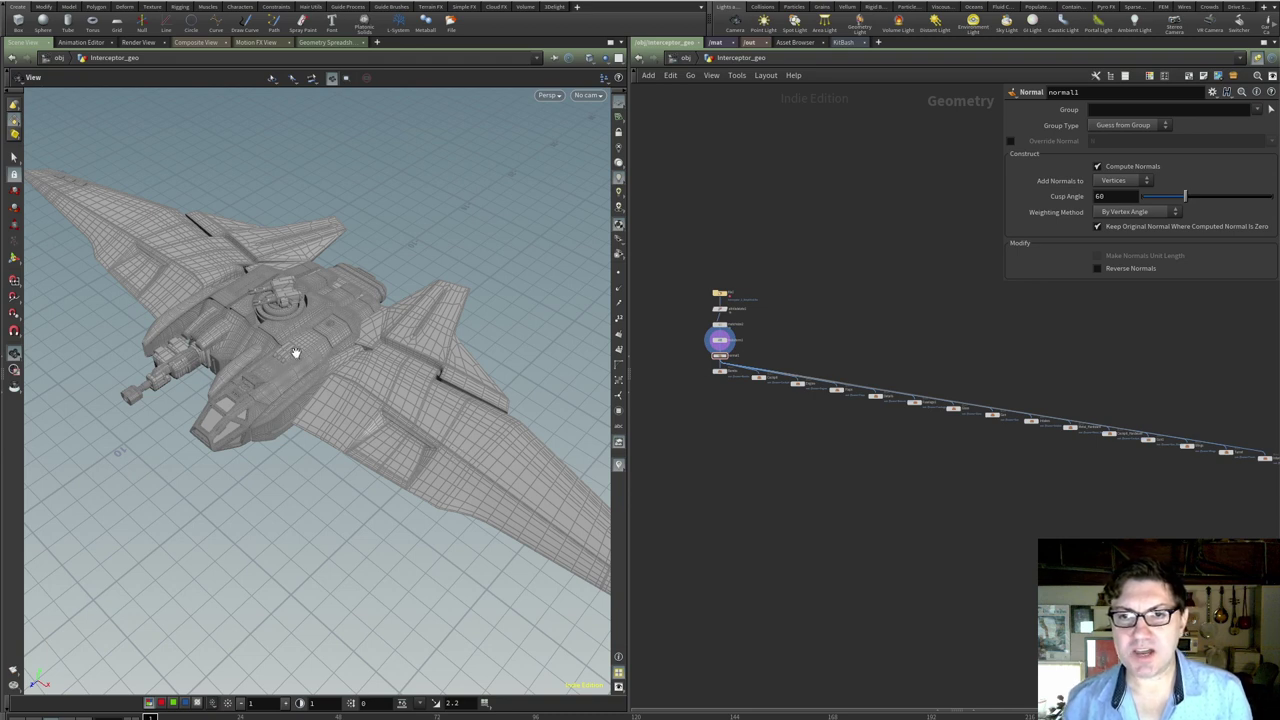
{"action": "scroll", "coordinate": [294, 330], "scroll_direction": "up", "scroll_amount": 5}
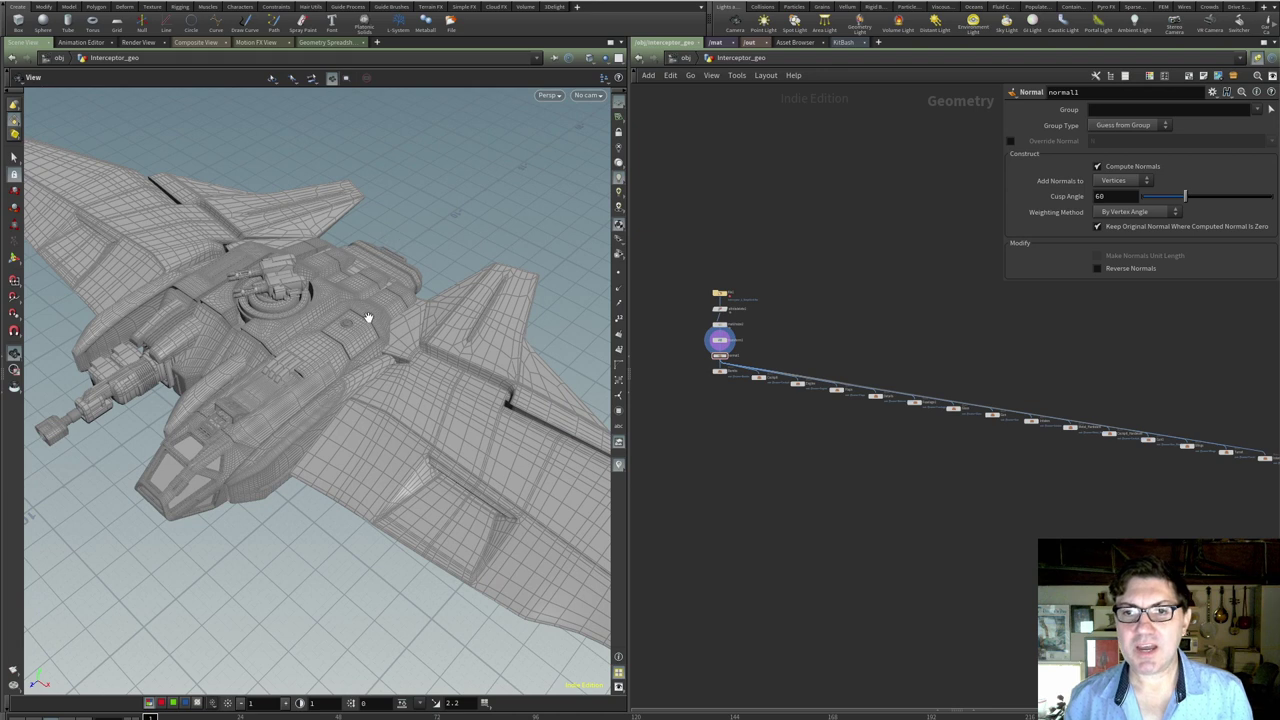
{"action": "left_click_drag", "start_coordinate": [190, 418], "coordinate": [259, 358]}
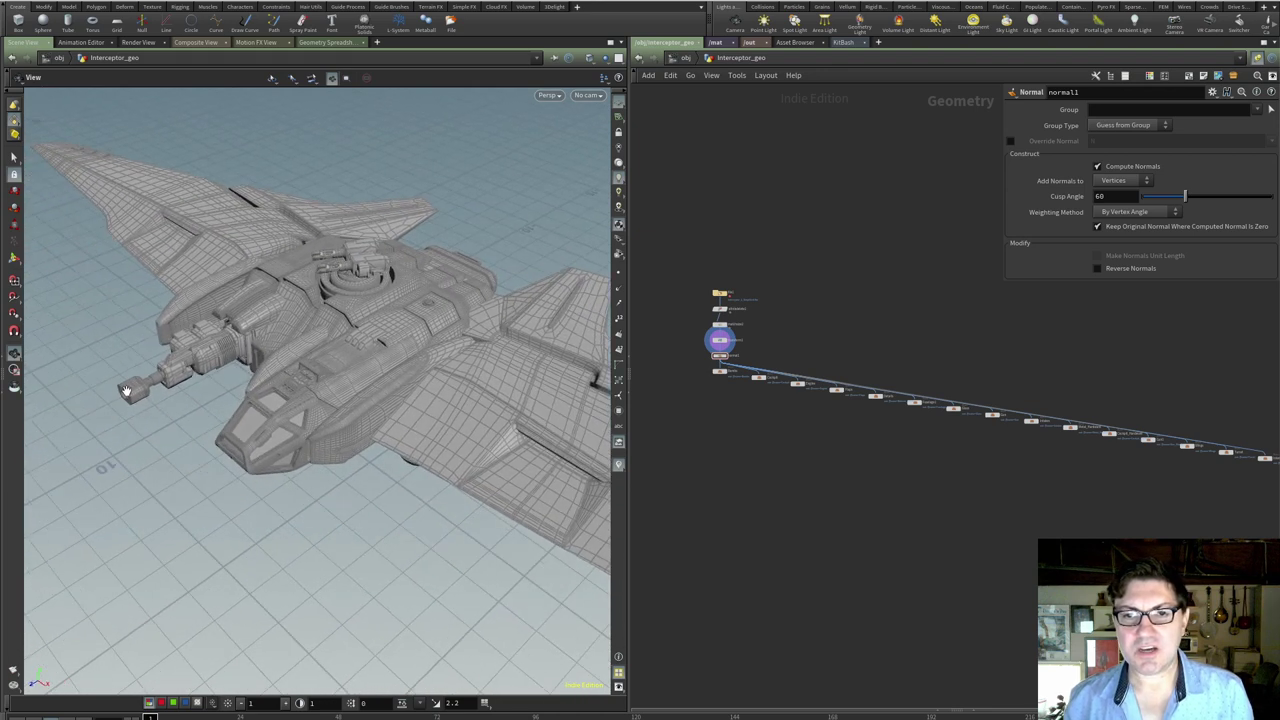
- View the interceptor's cockpit, guns and wings from low, raised and closer angles
{"action": "left_click_drag", "start_coordinate": [310, 410], "coordinate": [337, 403]}
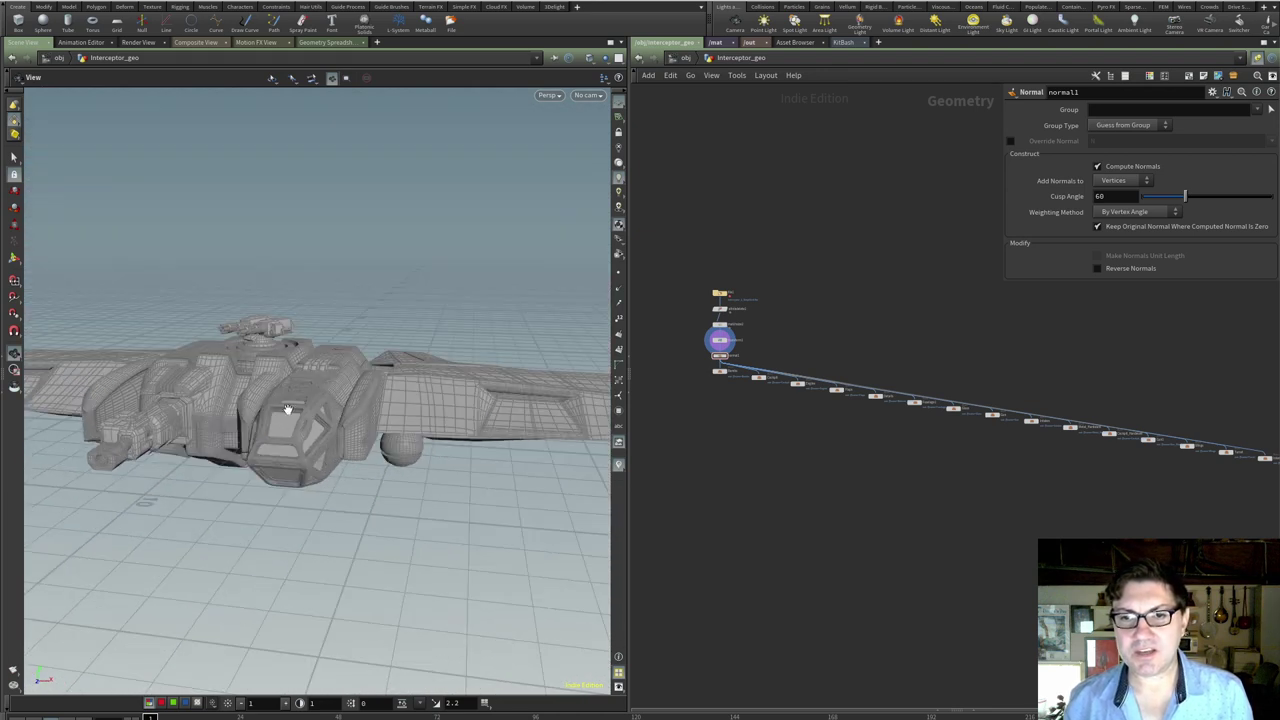
{"action": "left_click_drag", "start_coordinate": [292, 444], "coordinate": [284, 386]}
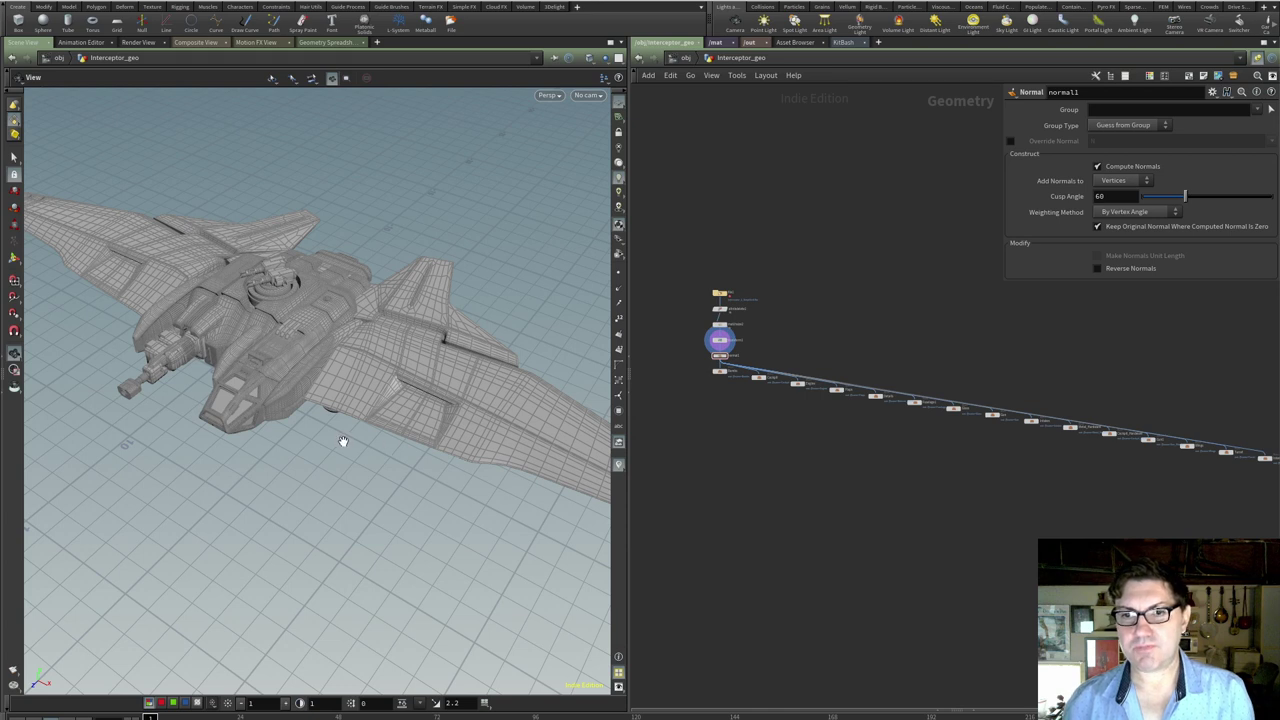
{"action": "middle_click_drag", "start_coordinate": [343, 440], "coordinate": [311, 446]}
{"action": "left_click_drag", "start_coordinate": [311, 446], "coordinate": [291, 403]}
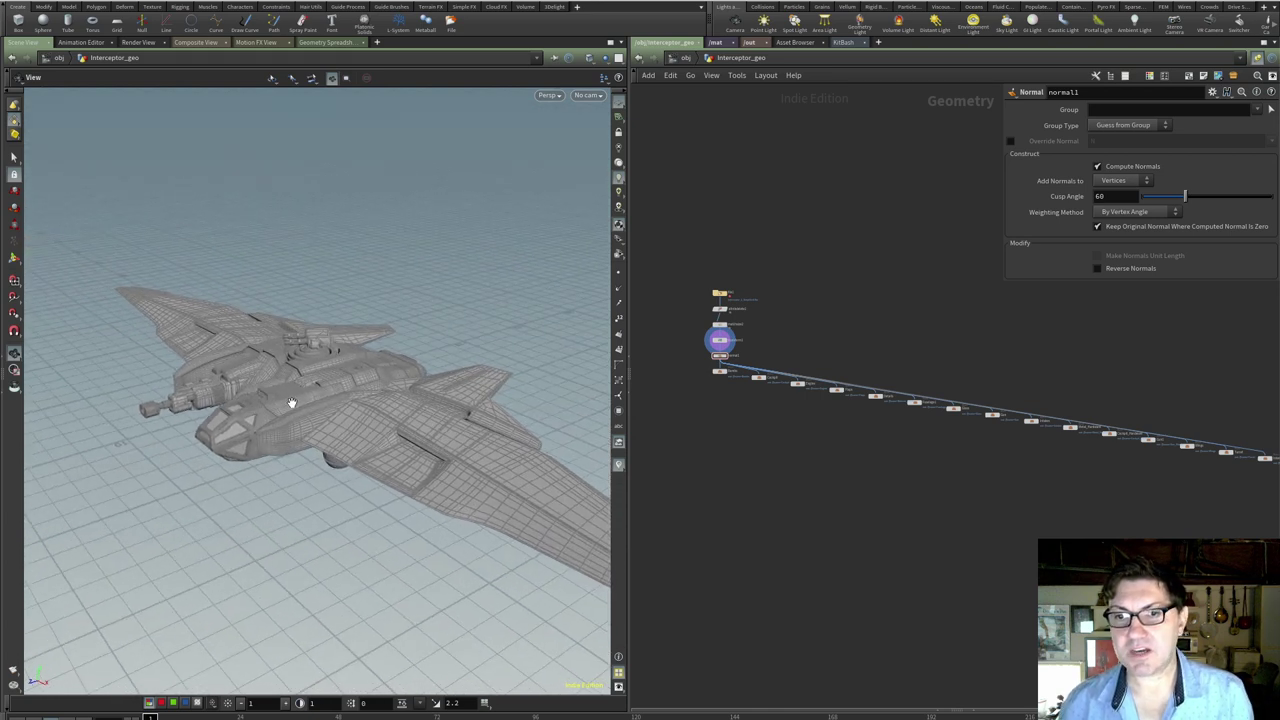
{"action": "scroll", "coordinate": [294, 406], "scroll_direction": "up", "scroll_amount": 3}
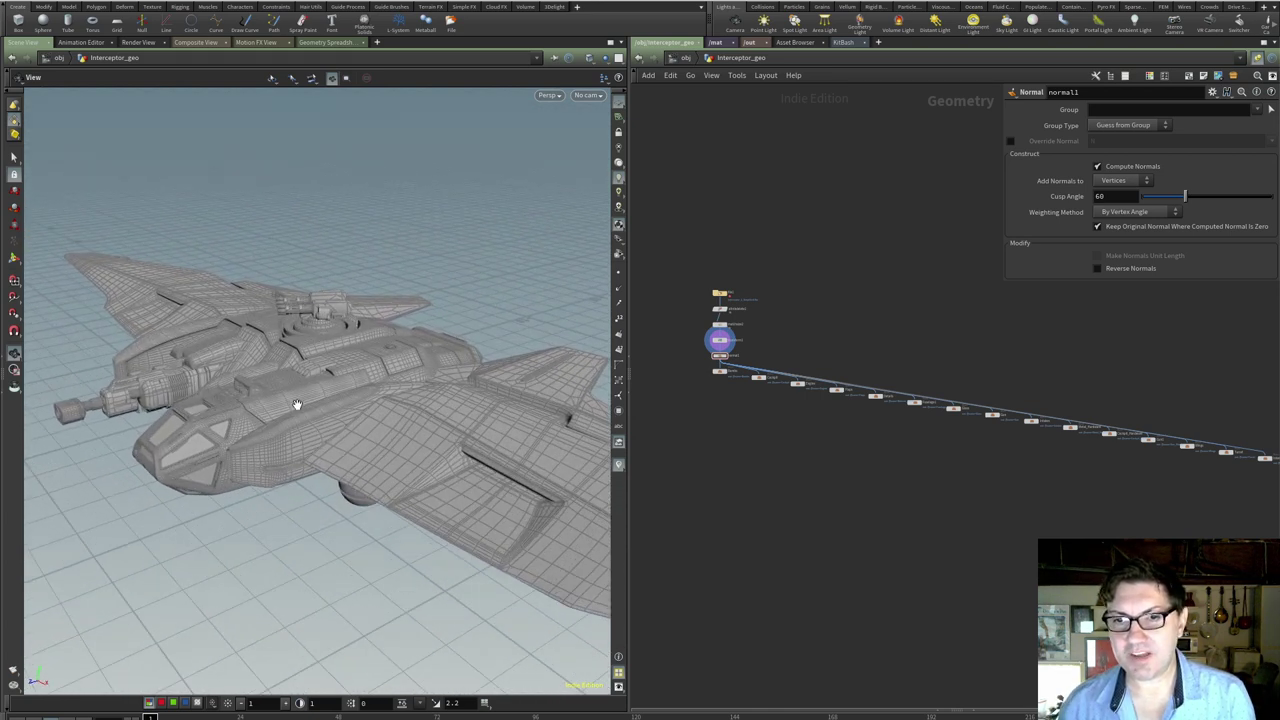
{"action": "mouse_move", "coordinate": [346, 442]}
{"action": "left_mouse_down"}
{"action": "mouse_move", "coordinate": [400, 486]}
{"action": "mouse_move", "coordinate": [355, 447]}
{"action": "left_mouse_up"}
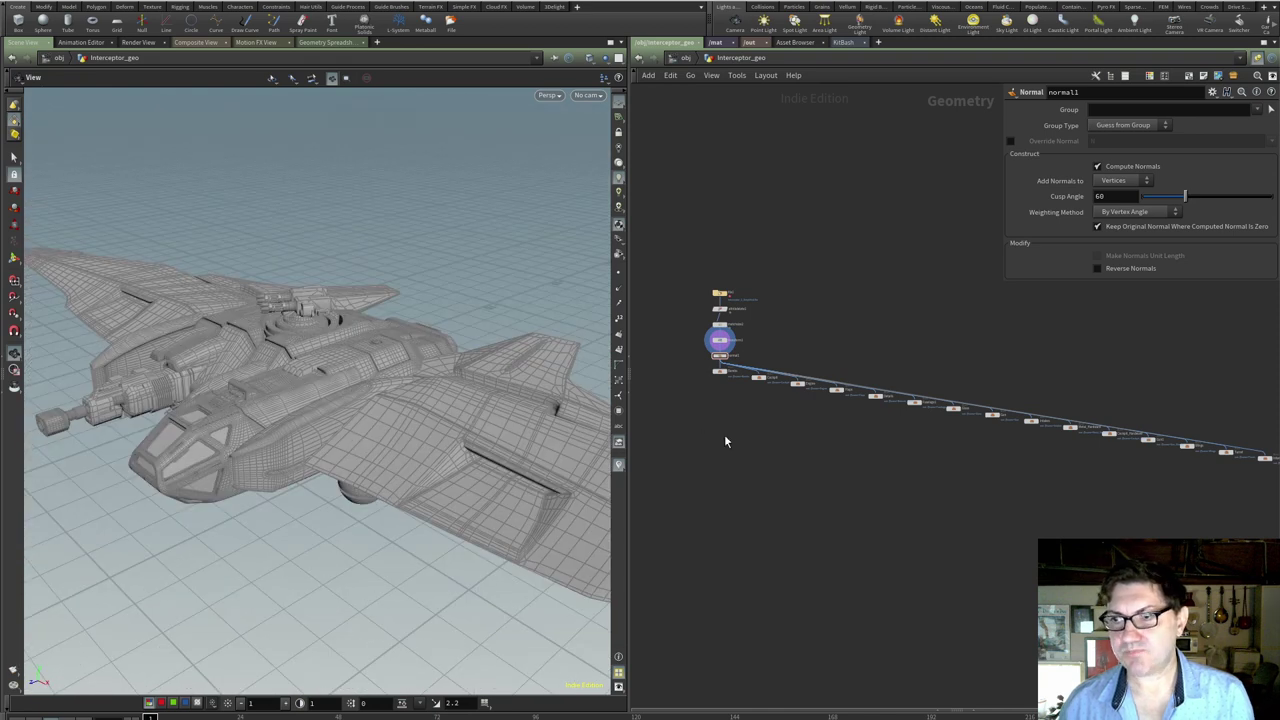
- Inspect the attribdelete1 node's settings and the list of primitive attributes it can remove from the imported FBX
{"action": "scroll", "coordinate": [728, 410], "scroll_direction": "up", "scroll_amount": 5}
{"action": "middle_click_drag", "start_coordinate": [731, 380], "coordinate": [791, 606]}
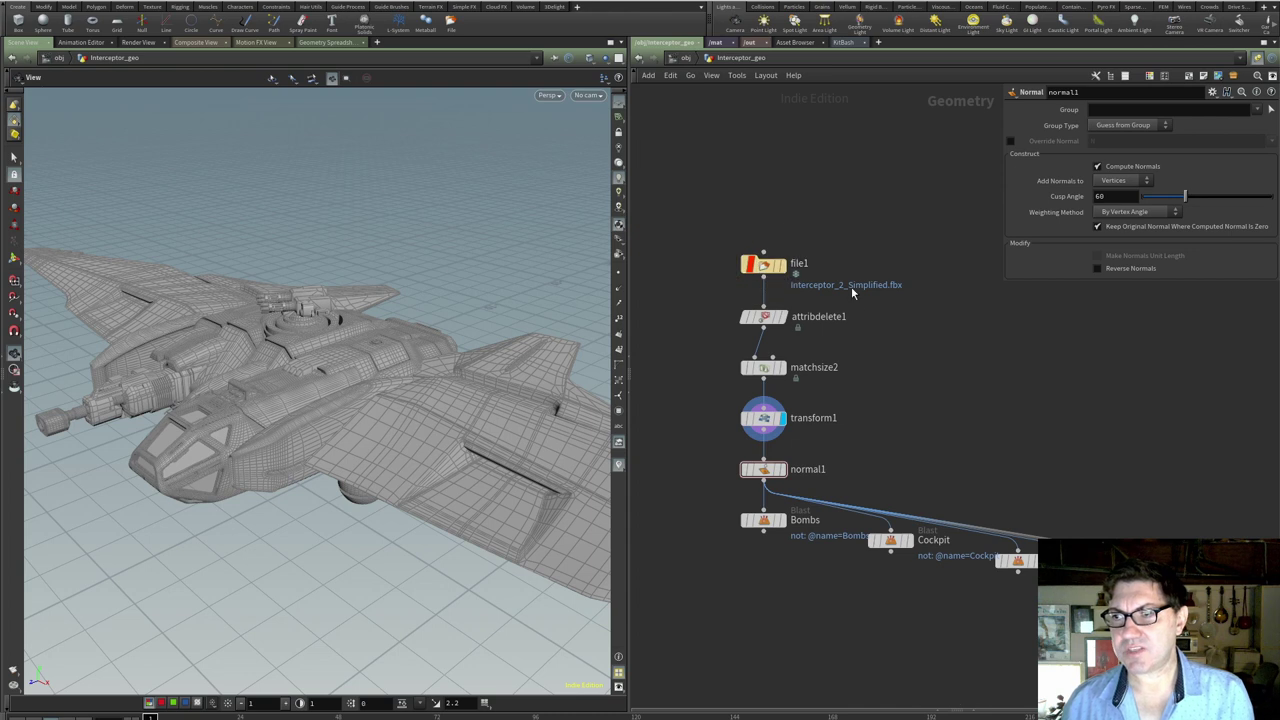
{"action": "mouse_move", "coordinate": [778, 322]}
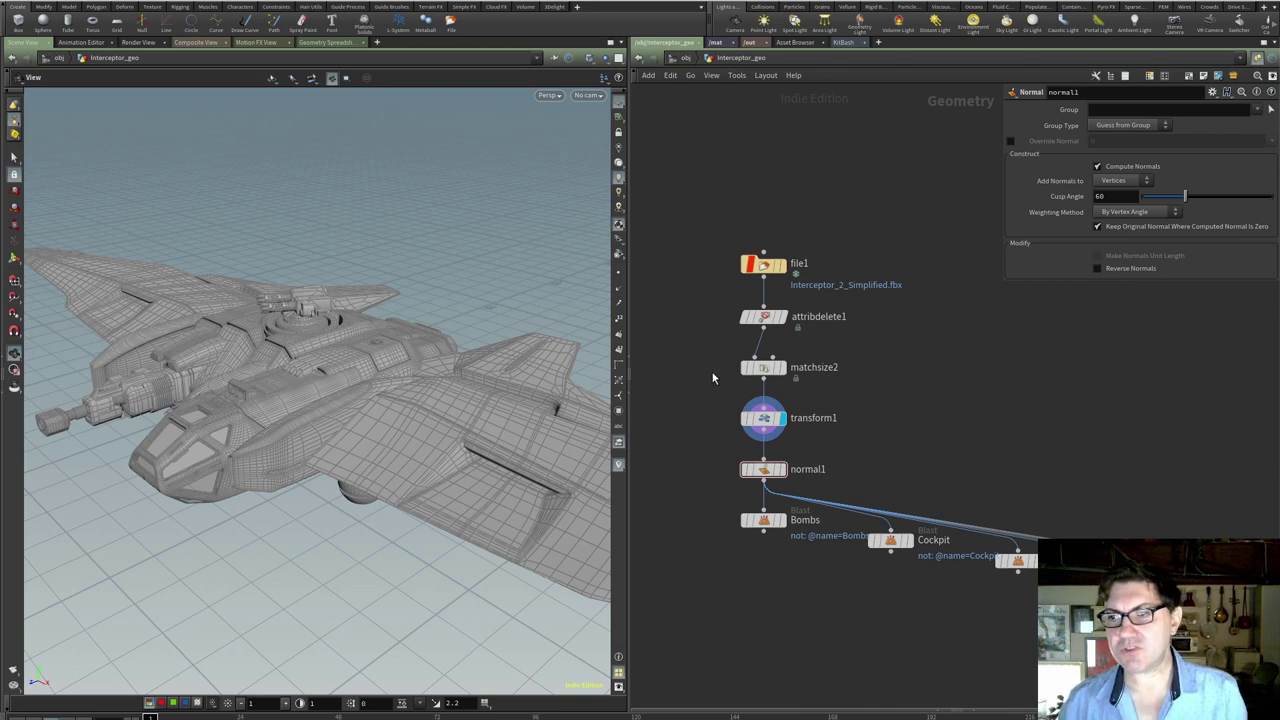
{"action": "left_click", "coordinate": [763, 318]}
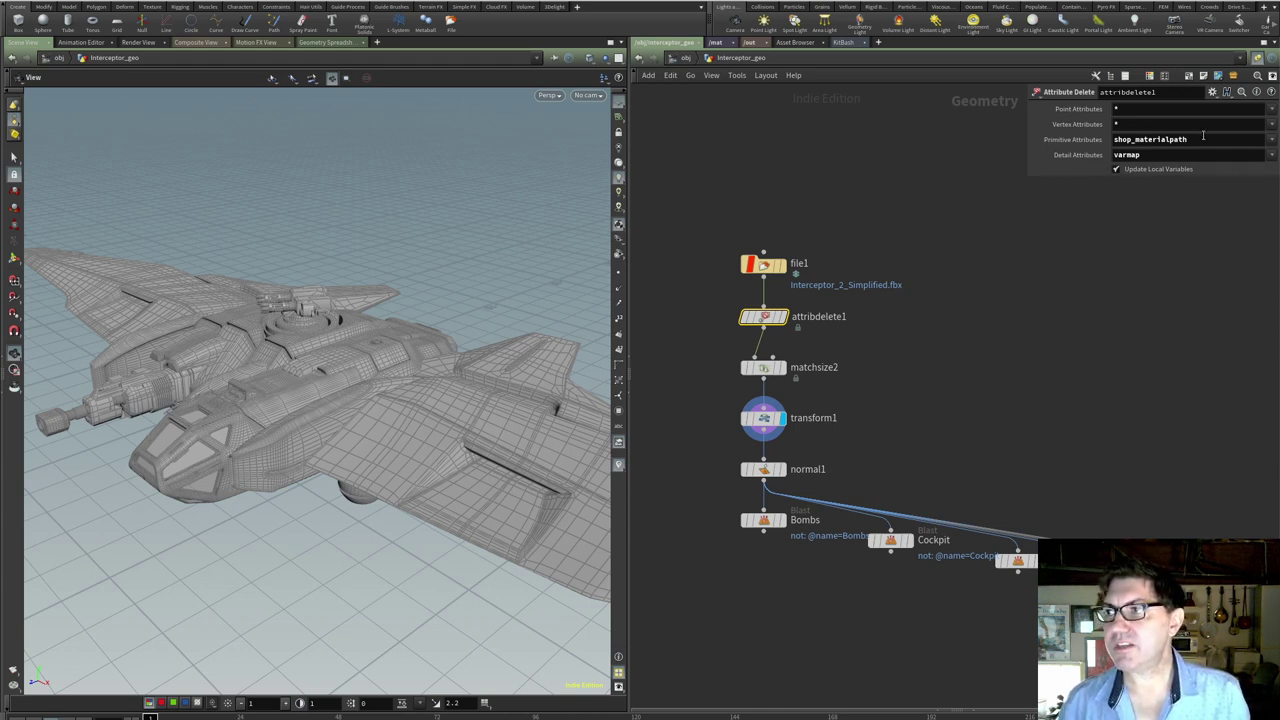
{"action": "left_click", "coordinate": [1271, 140]}
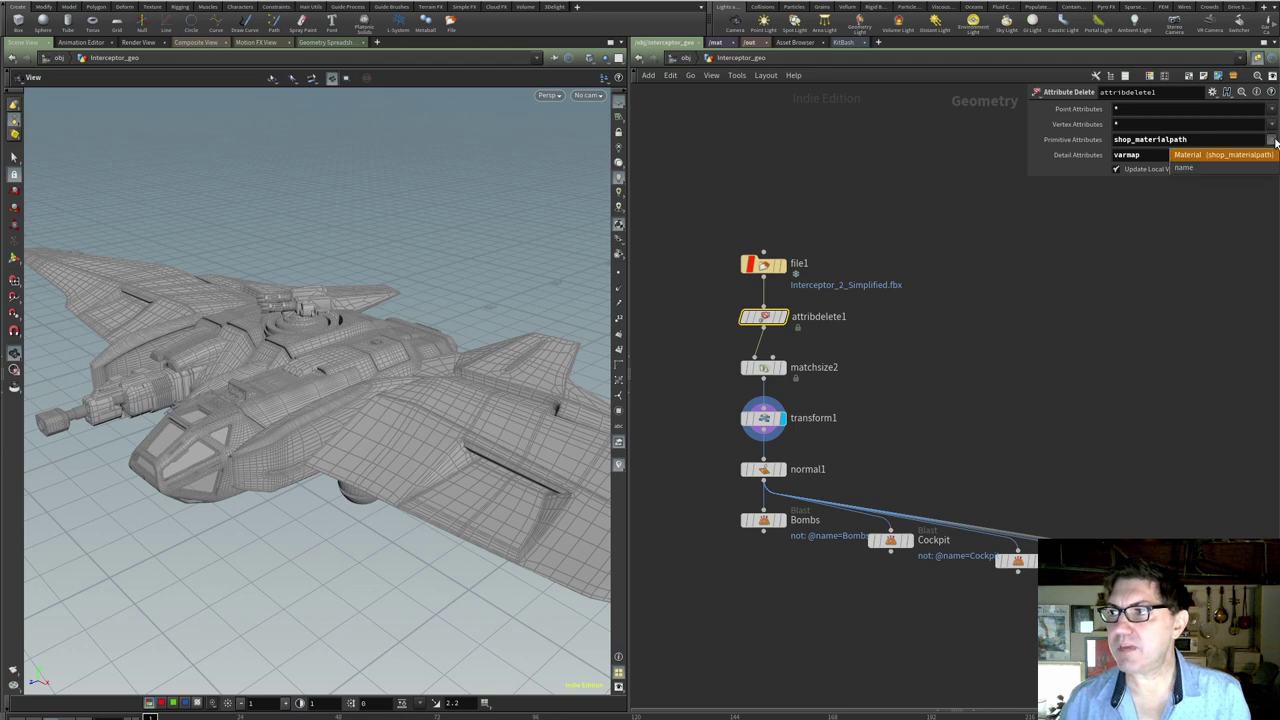
{"action": "left_click", "coordinate": [1153, 208]}
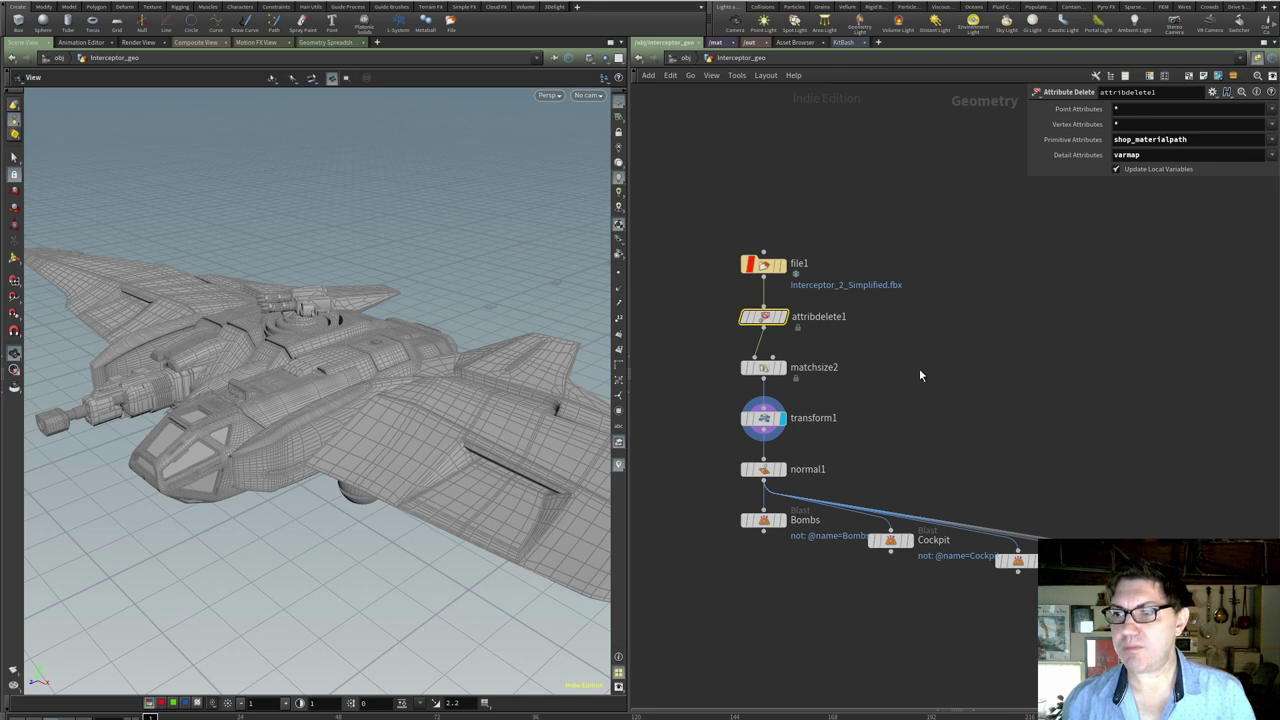
{"action": "scroll", "coordinate": [880, 390], "scroll_direction": "up", "scroll_amount": 2}
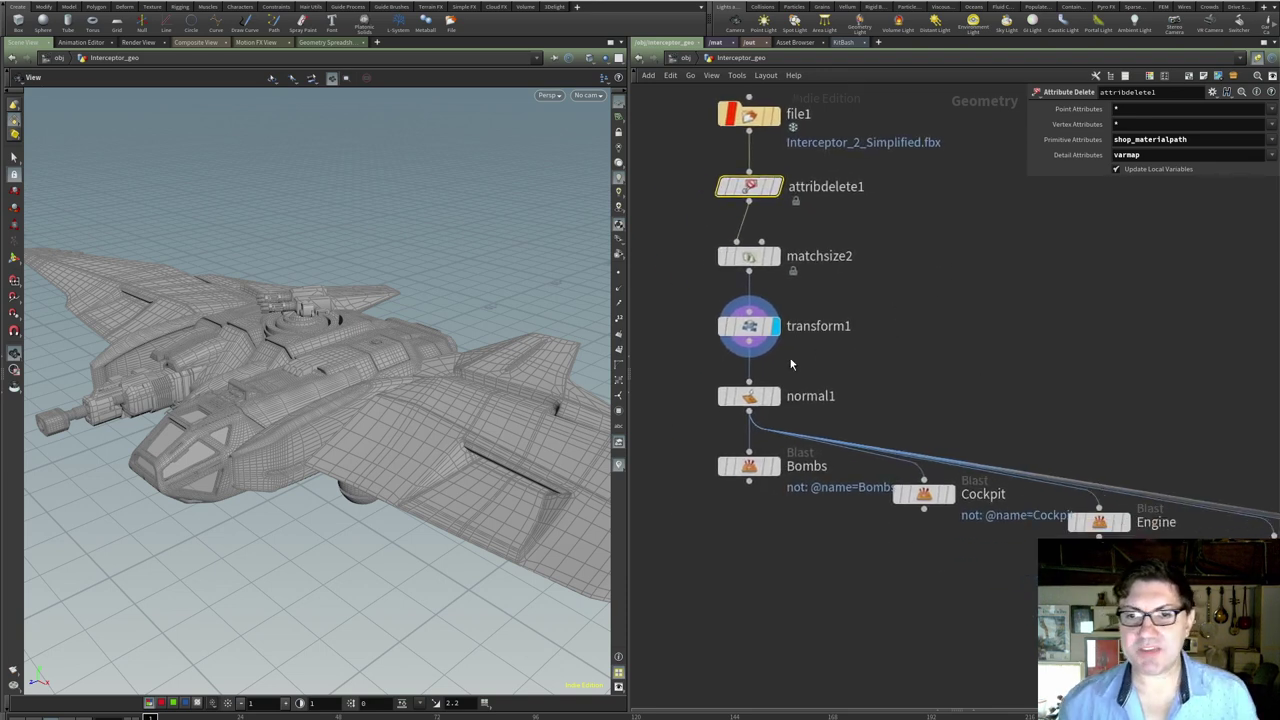
- Display the normal1 node's output and show its settings while viewing the full ship
{"action": "left_click", "coordinate": [872, 324]}
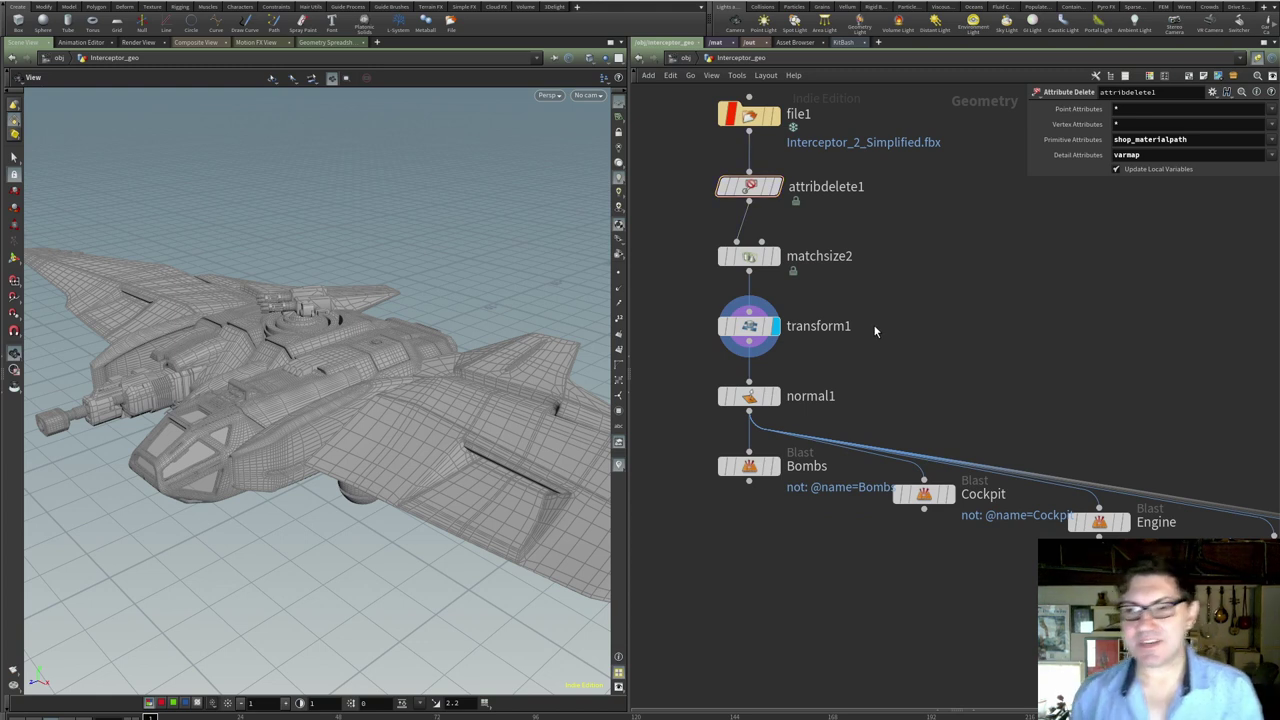
{"action": "left_click", "coordinate": [776, 397]}
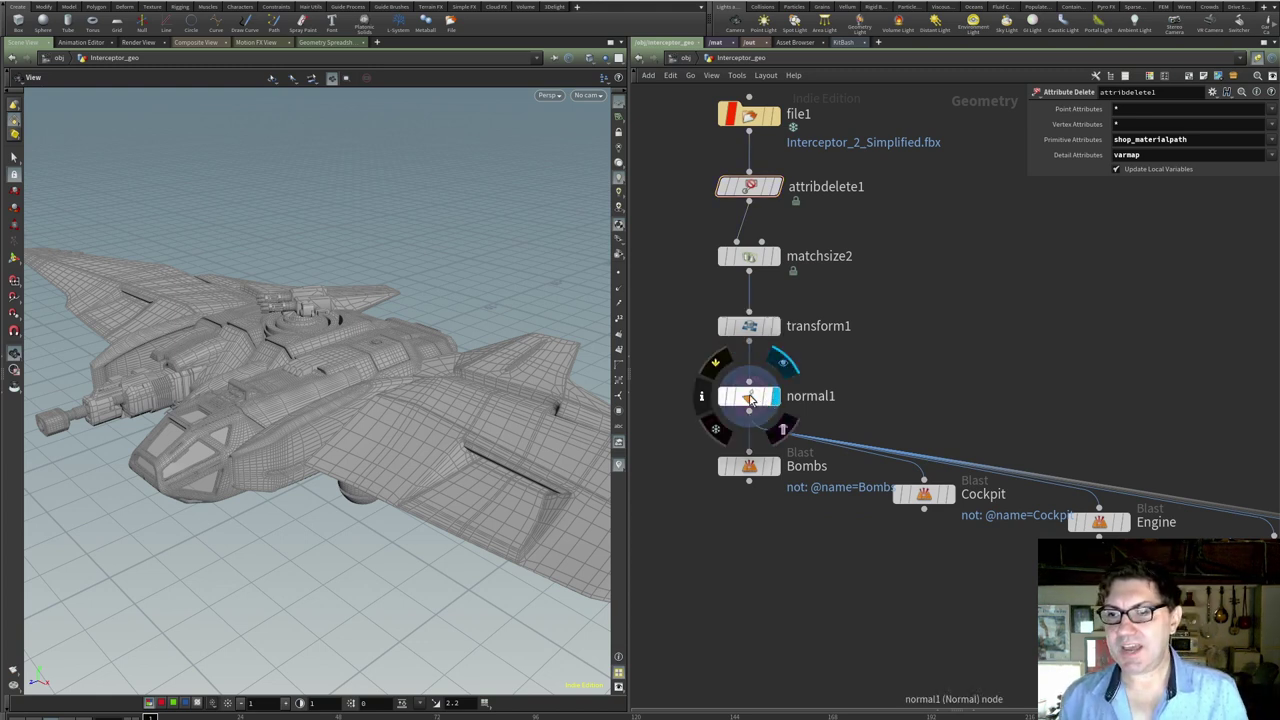
{"action": "left_click", "coordinate": [752, 397]}
{"action": "left_click_drag", "start_coordinate": [446, 447], "coordinate": [394, 423]}
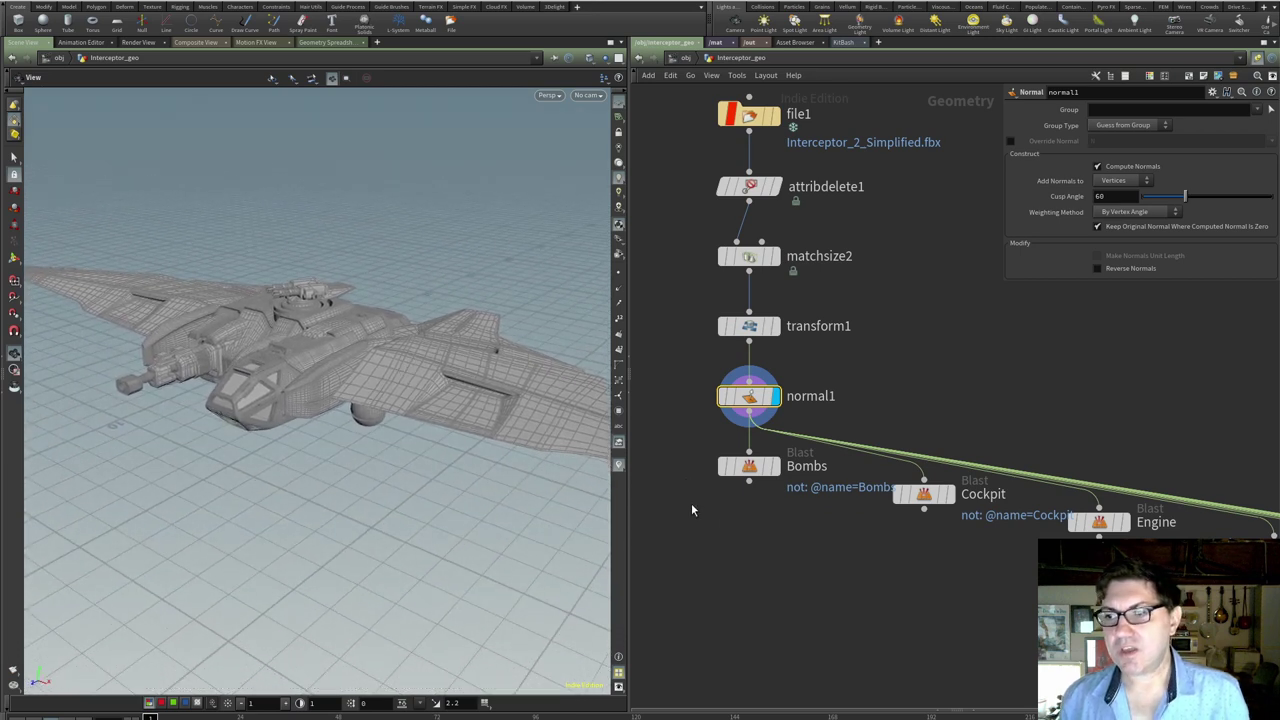
- Show the Bombs blast node's settings, display its isolated geometry and view it from several angles
{"action": "left_click", "coordinate": [748, 474]}
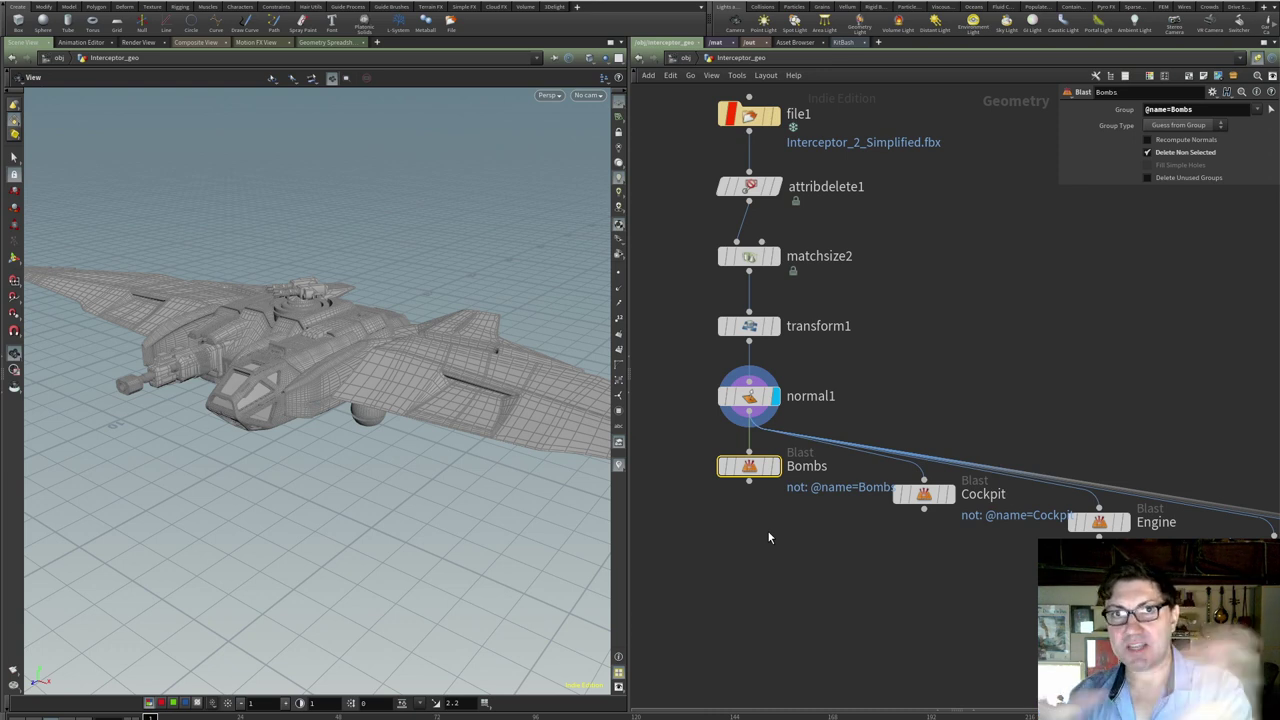
{"action": "left_click", "coordinate": [775, 466]}
{"action": "left_click_drag", "start_coordinate": [397, 428], "coordinate": [434, 457]}
{"action": "mouse_move", "coordinate": [752, 480]}
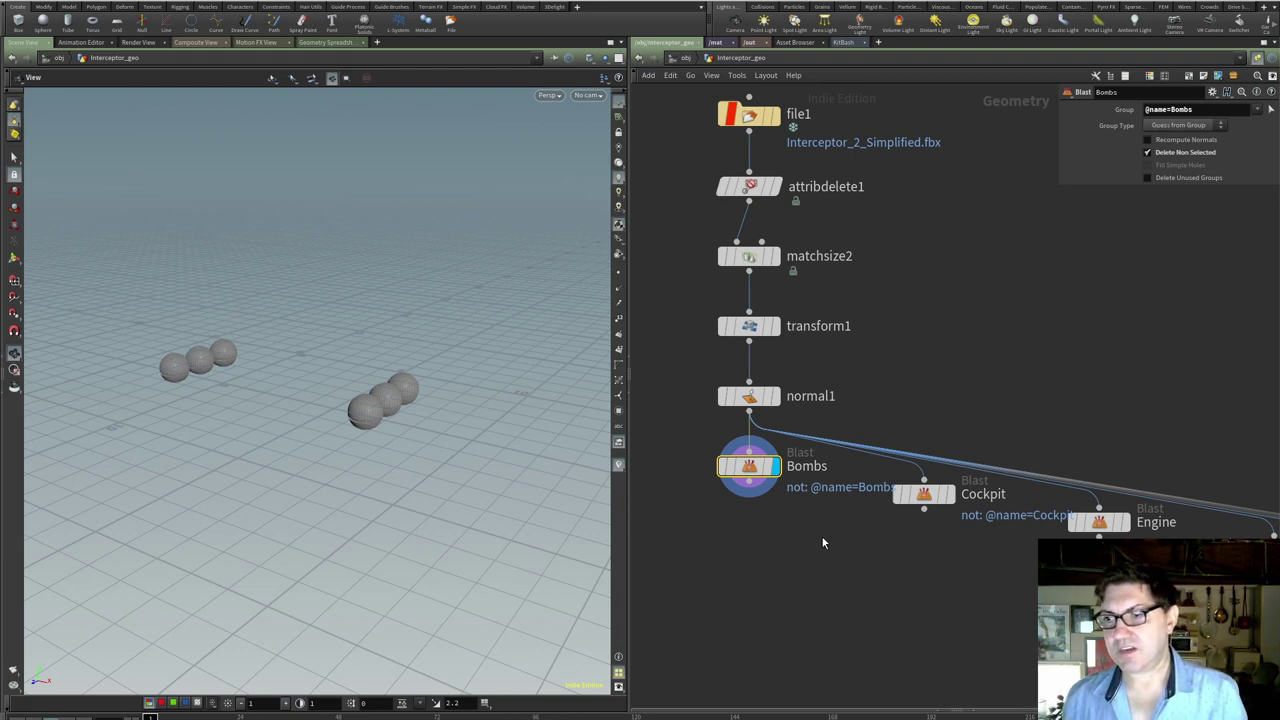
{"action": "left_click_drag", "start_coordinate": [383, 424], "coordinate": [369, 451]}
- Display the Cockpit and Engine blast nodes one after the other and examine each isolated part
{"action": "middle_click_drag", "start_coordinate": [977, 594], "coordinate": [834, 531]}
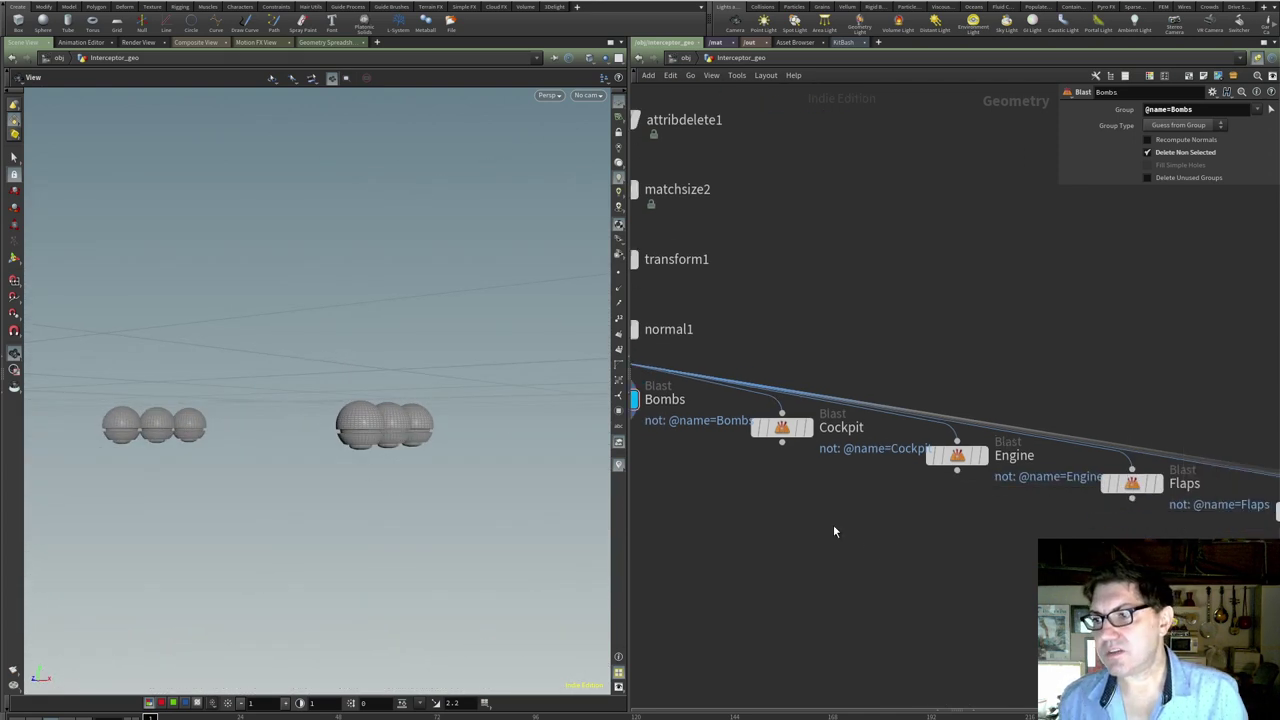
{"action": "left_click", "coordinate": [808, 428]}
{"action": "left_click_drag", "start_coordinate": [239, 408], "coordinate": [233, 353]}
{"action": "left_click", "coordinate": [988, 455]}
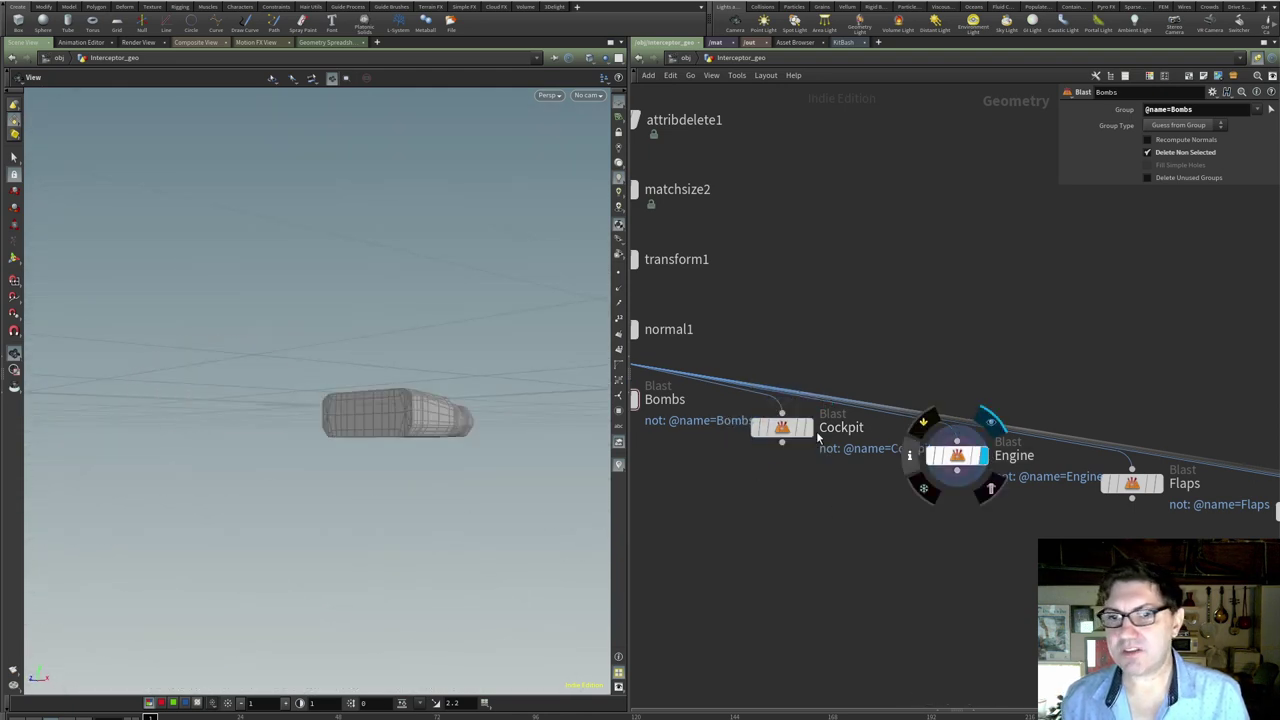
{"action": "mouse_move", "coordinate": [440, 470]}
{"action": "left_mouse_down"}
{"action": "mouse_move", "coordinate": [426, 443]}
{"action": "mouse_move", "coordinate": [420, 482]}
{"action": "left_mouse_up"}
- Display the Flaps, Details and Fuselage1 blast nodes in turn and examine each isolated part
{"action": "middle_click_drag", "start_coordinate": [981, 577], "coordinate": [768, 521]}
{"action": "left_click", "coordinate": [990, 435]}
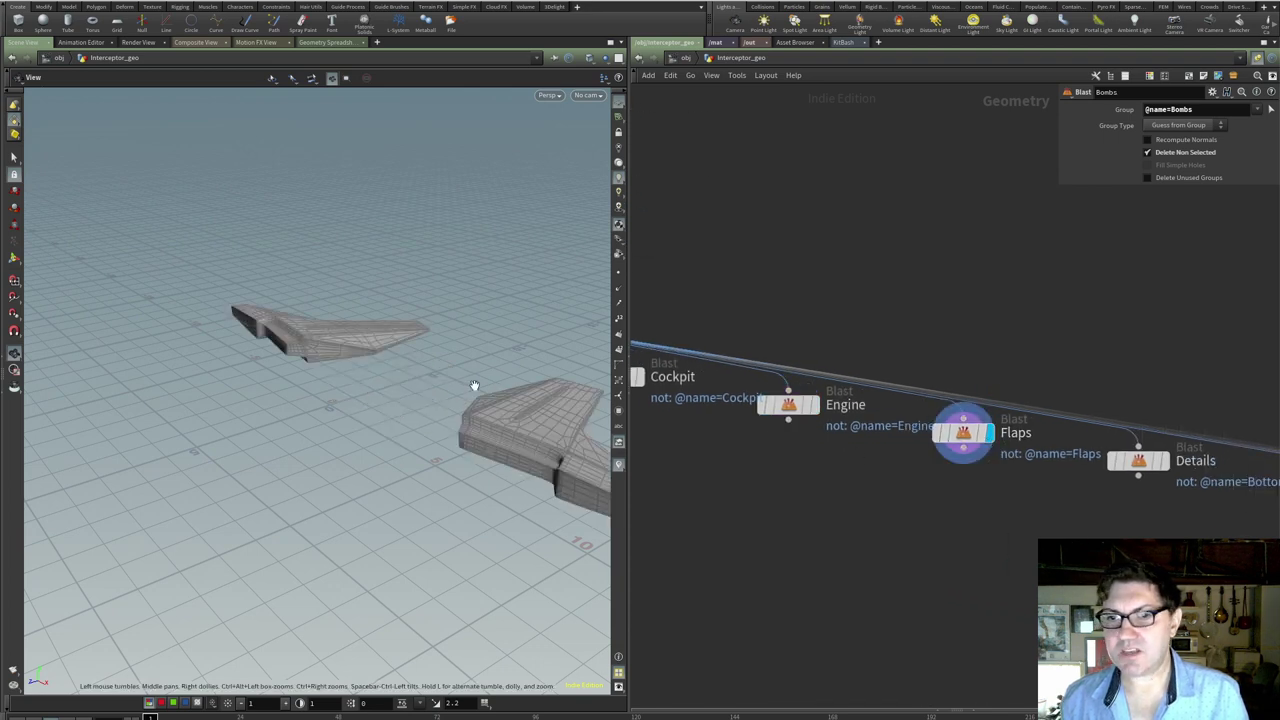
{"action": "left_click_drag", "start_coordinate": [474, 380], "coordinate": [514, 420], "text": "alt"}
{"action": "middle_click_drag", "start_coordinate": [914, 555], "coordinate": [786, 509]}
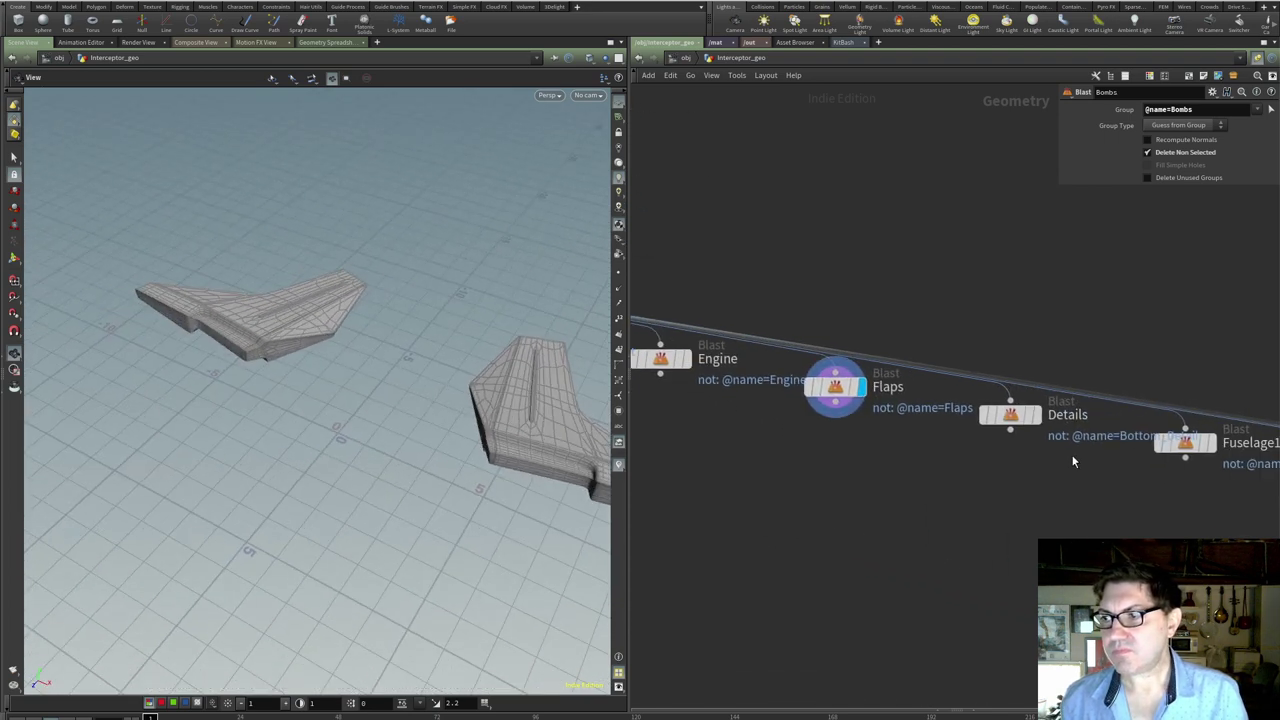
{"action": "left_click", "coordinate": [1036, 414]}
{"action": "left_click_drag", "start_coordinate": [423, 493], "coordinate": [410, 460], "text": "alt"}
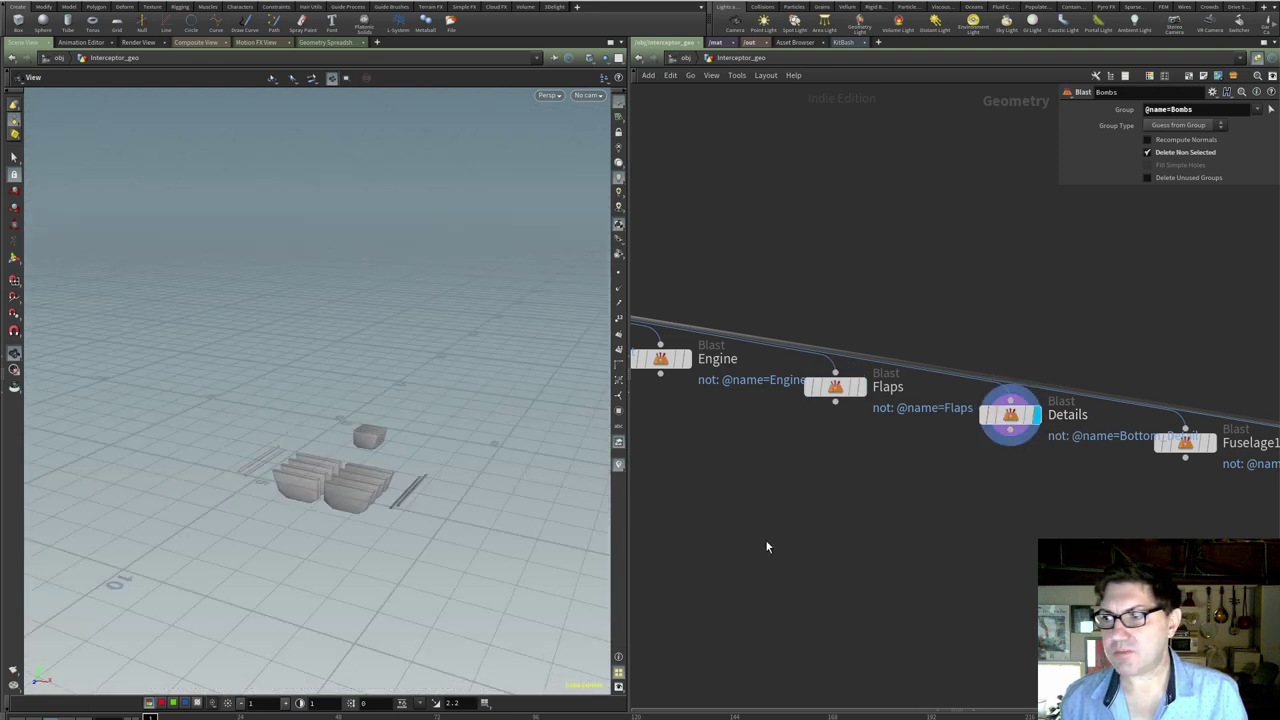
{"action": "left_click", "coordinate": [1208, 443]}
{"action": "mouse_move", "coordinate": [300, 440]}
{"action": "left_mouse_down", "text": "alt"}
{"action": "mouse_move", "coordinate": [277, 486]}
{"action": "mouse_move", "coordinate": [291, 463]}
{"action": "left_mouse_up", "text": "alt"}
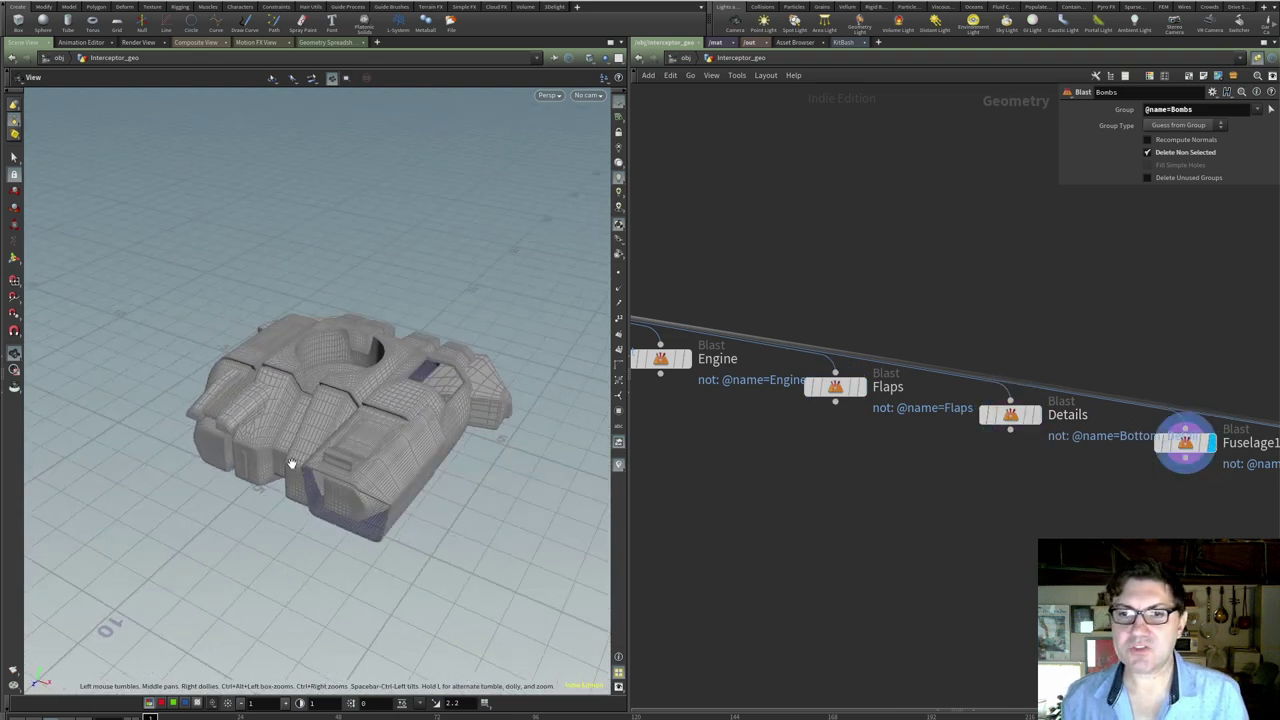
- Go back to the start of the blast branches, display the Bombs node and view its spheres
{"action": "scroll", "coordinate": [757, 466], "scroll_direction": "down", "scroll_amount": 5}
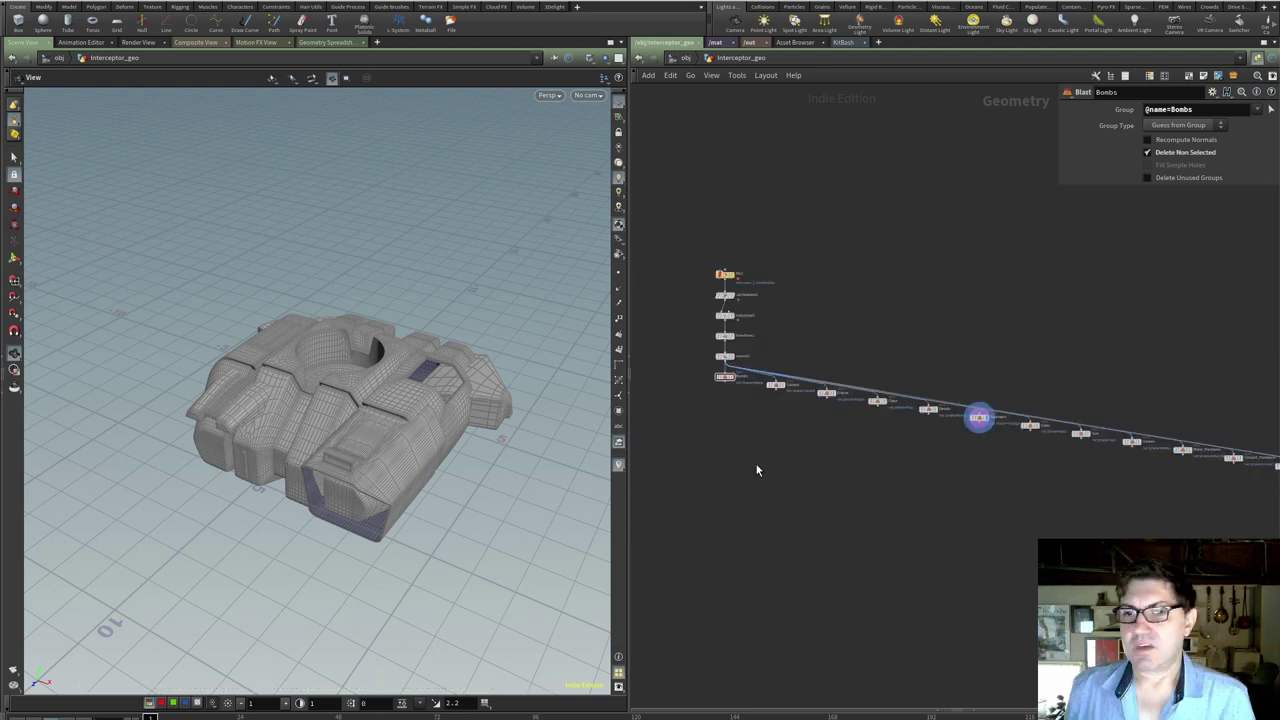
{"action": "scroll", "coordinate": [729, 405], "scroll_direction": "up", "scroll_amount": 5}
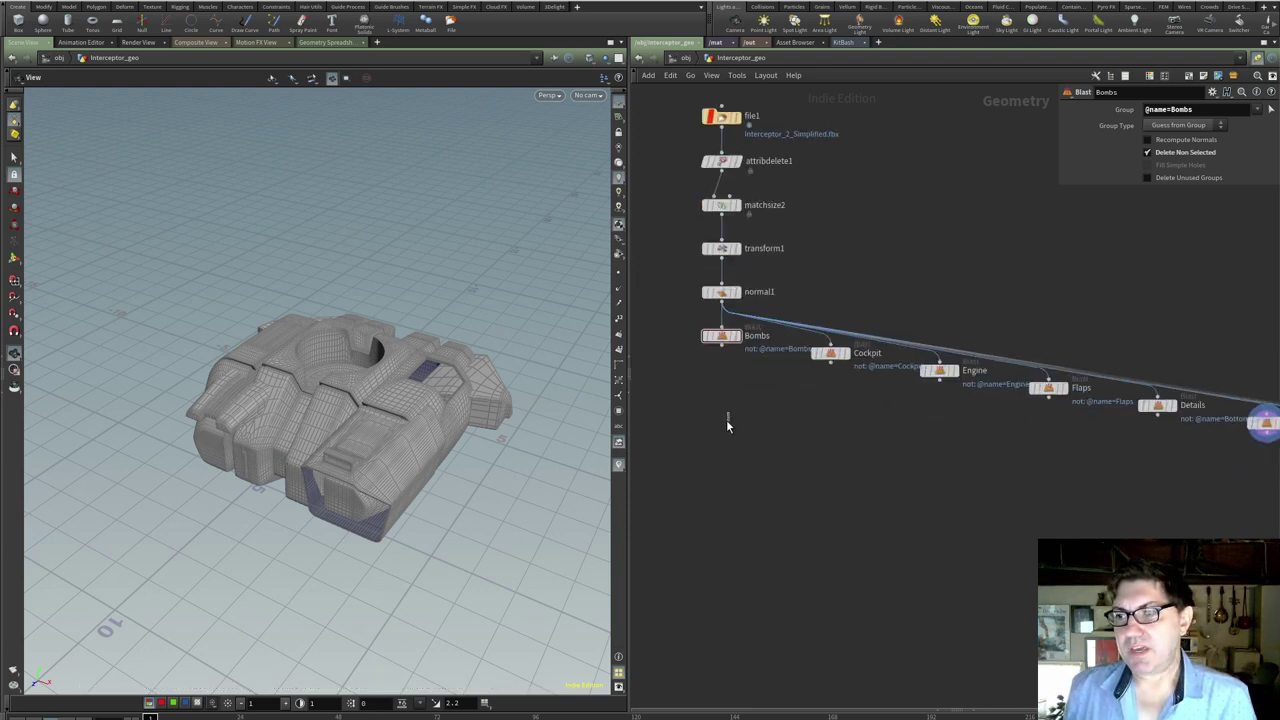
{"action": "left_click", "coordinate": [739, 335]}
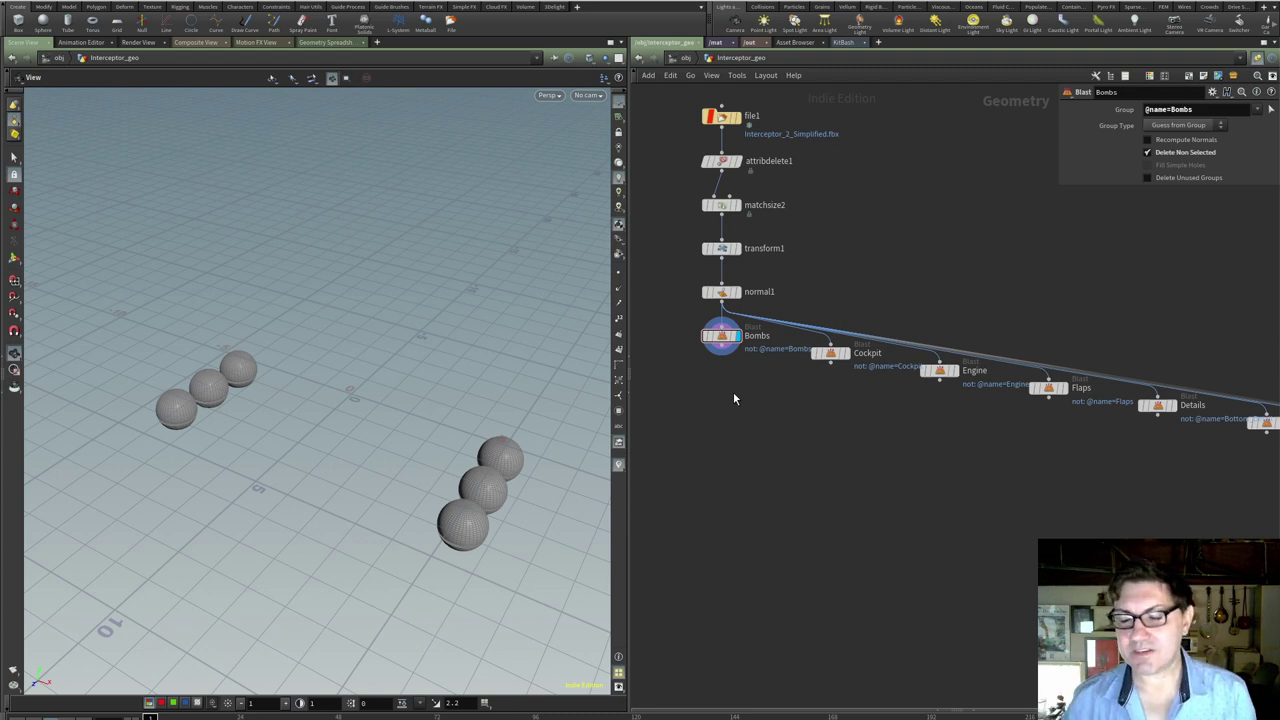
{"action": "scroll", "coordinate": [734, 358], "scroll_direction": "up", "scroll_amount": 5}
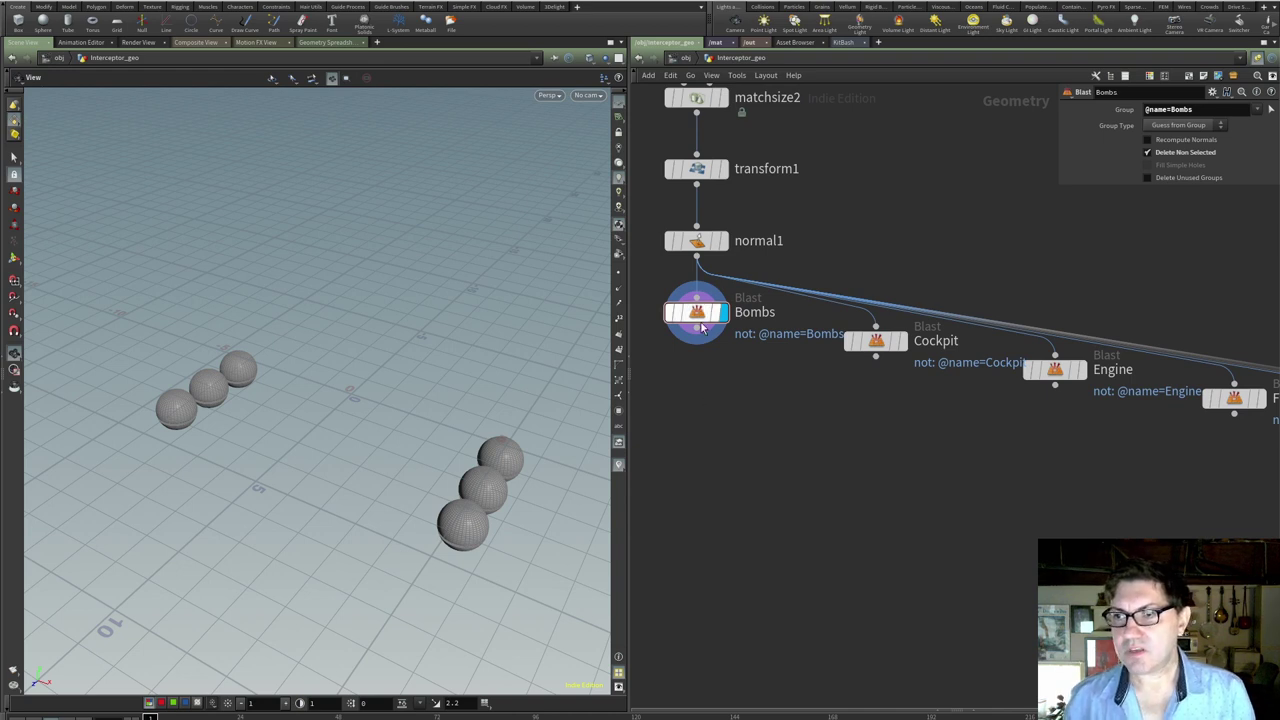
{"action": "left_click_drag", "start_coordinate": [486, 486], "coordinate": [564, 410]}
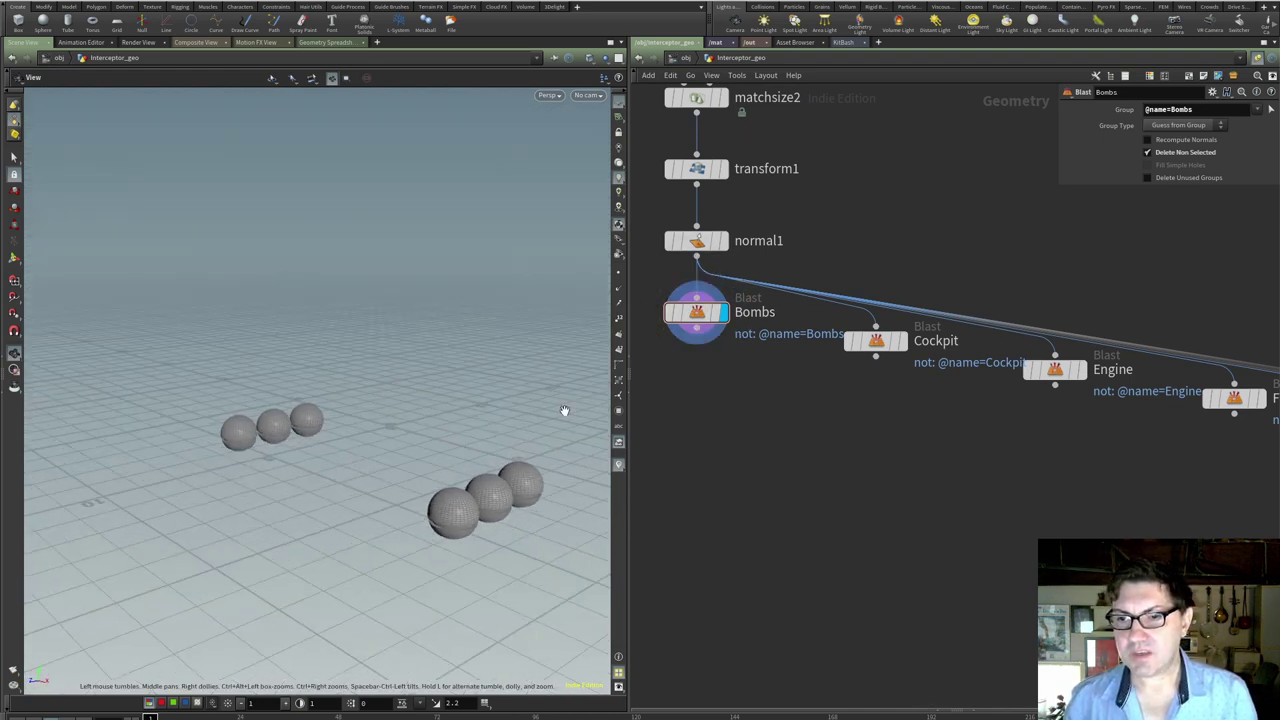
- Add a UV Autoseam node after the Bombs blast node and display its output
{"action": "left_click_drag", "start_coordinate": [697, 332], "coordinate": [701, 408]}
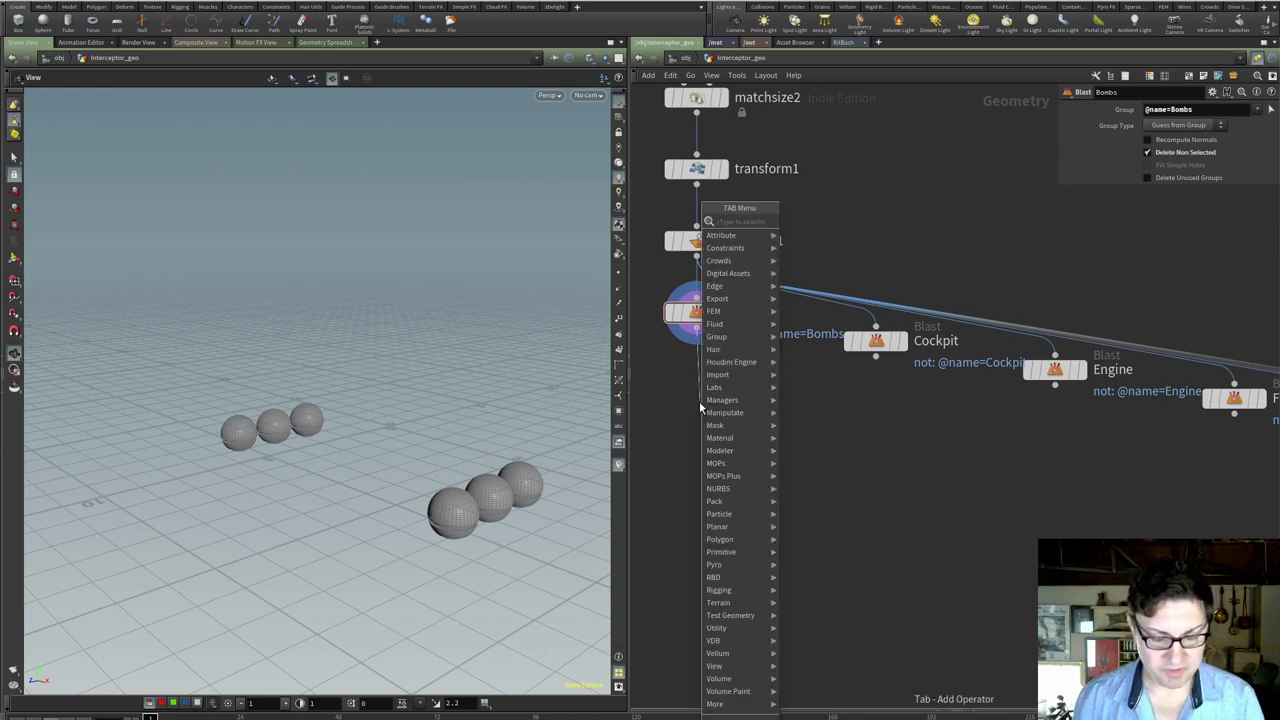
{"action": "type", "text": "autose"}
{"action": "key", "text": "Return"}
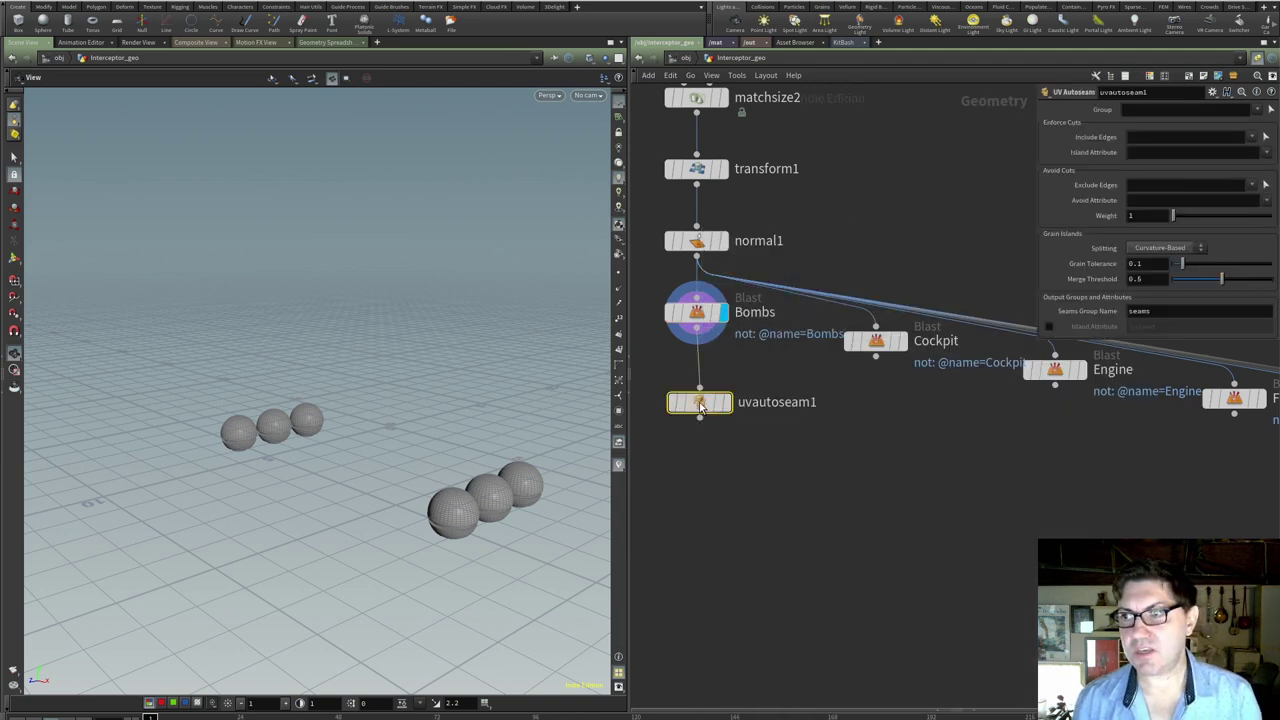
{"action": "left_click", "coordinate": [693, 389]}
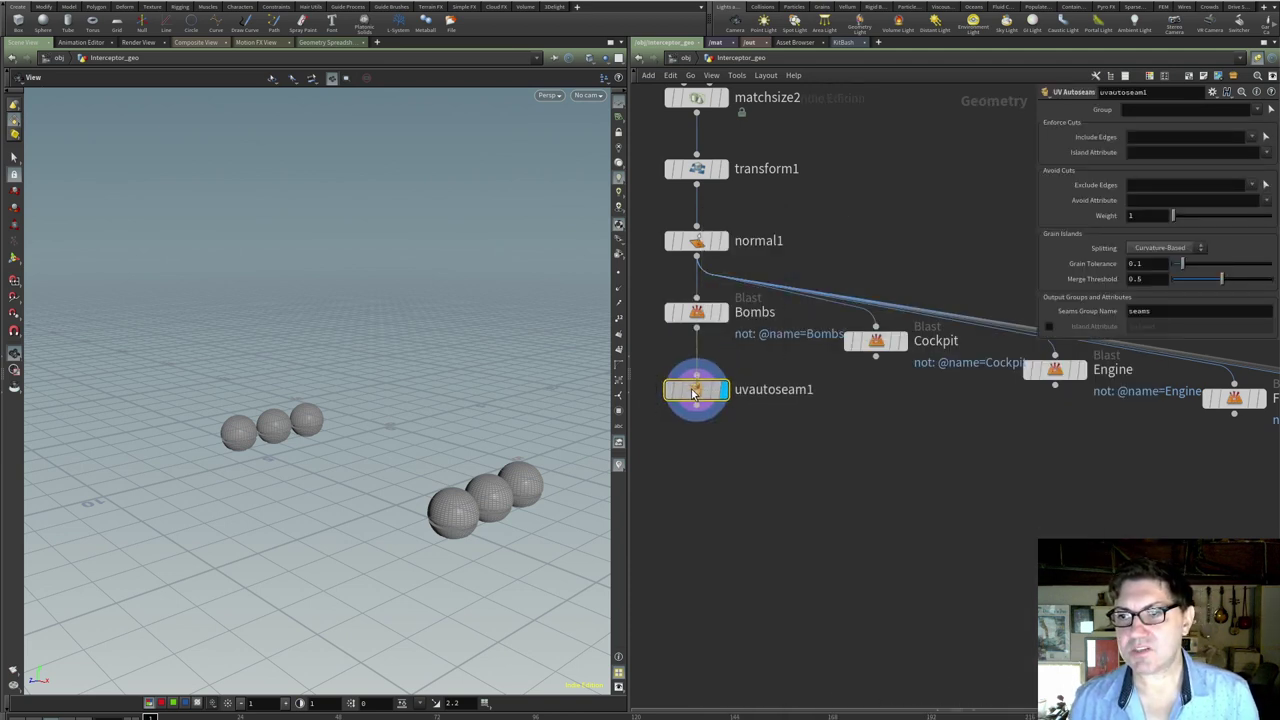
{"action": "middle_click_drag", "start_coordinate": [490, 540], "coordinate": [424, 472]}
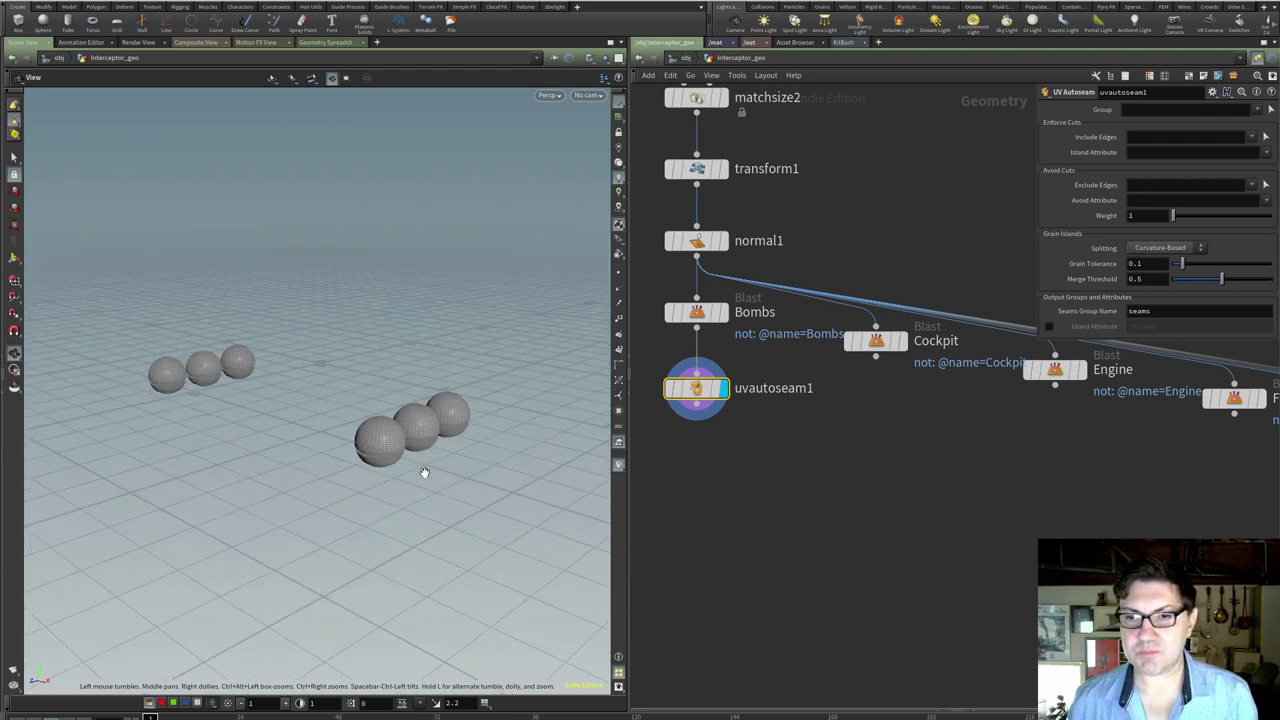
{"action": "scroll", "coordinate": [294, 363], "scroll_direction": "up", "scroll_amount": 3}
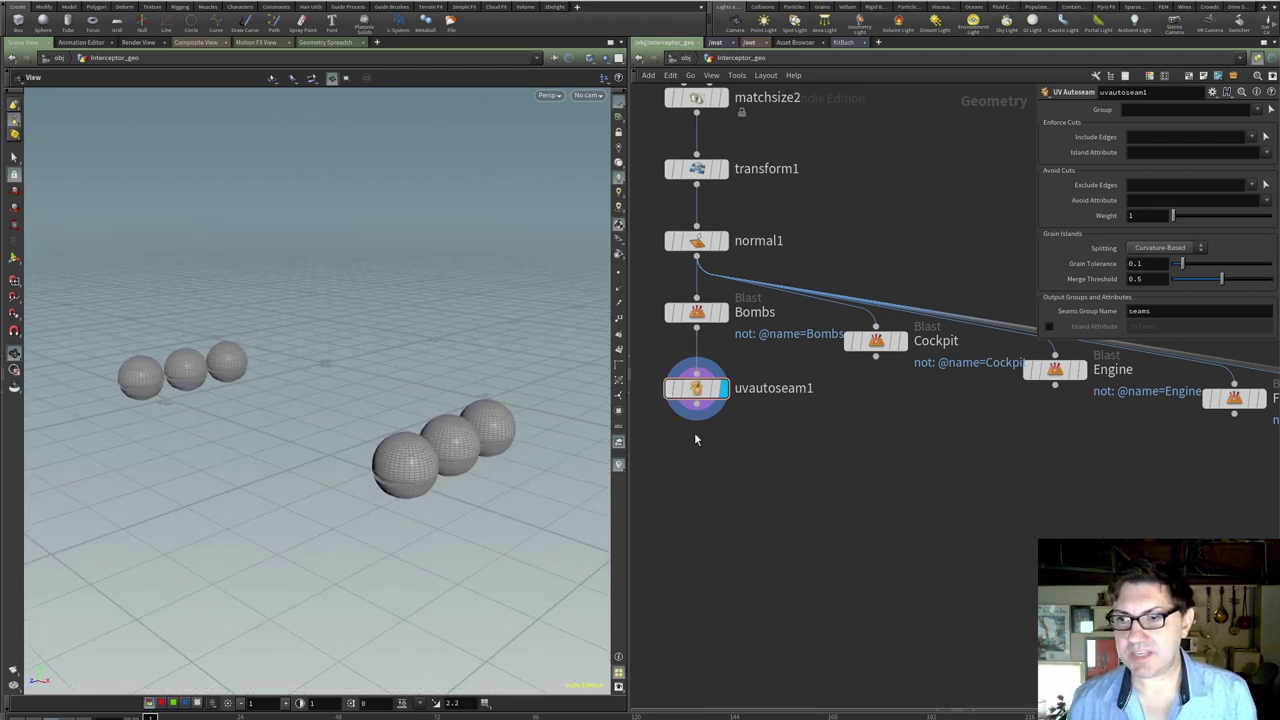
- Add a UV Flatten node after uvautoseam1 and display its flattened UVs
{"action": "key", "text": "Tab"}
{"action": "type", "text": "flate"}
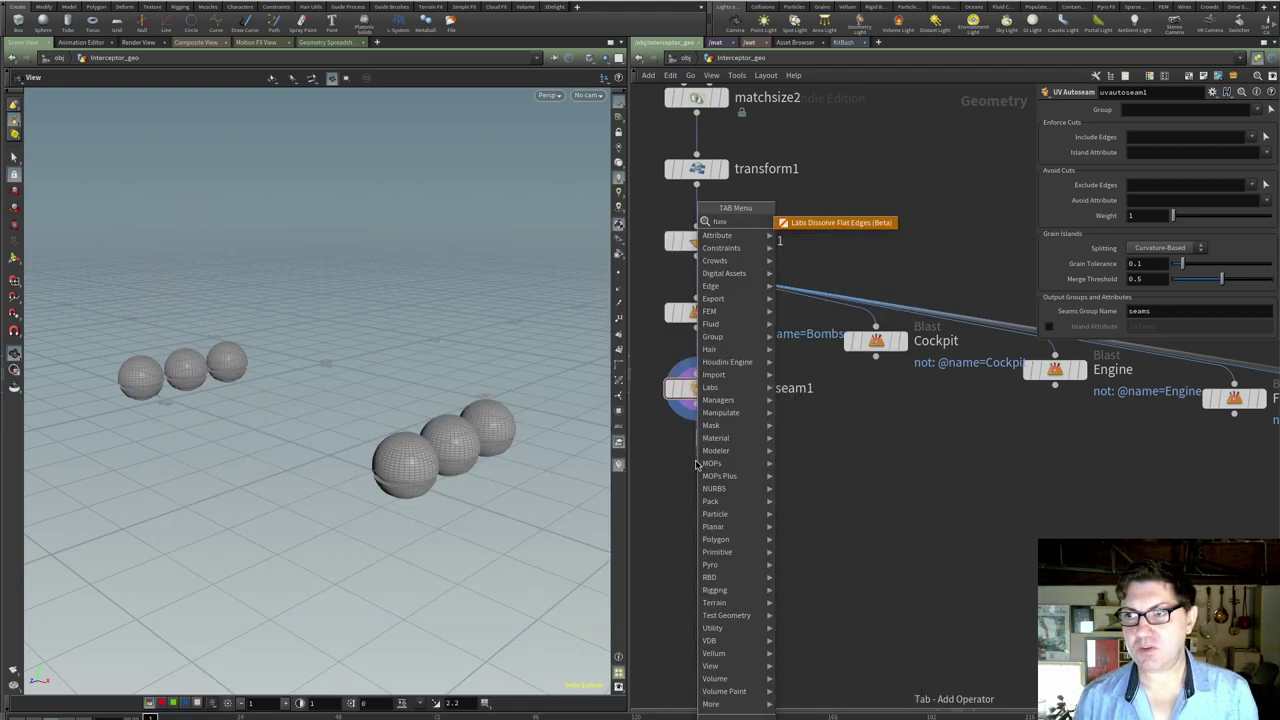
{"action": "key", "text": "BackSpace"}
{"action": "key", "text": "BackSpace"}
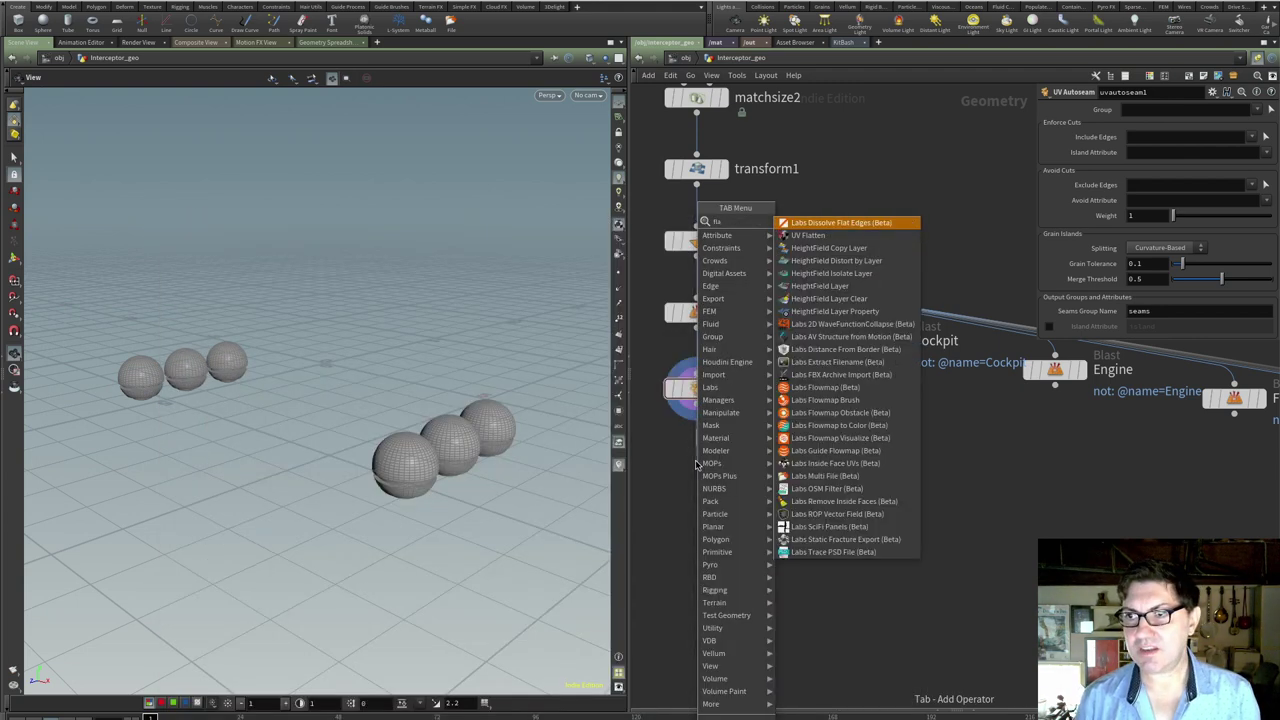
{"action": "key", "text": "Down"}
{"action": "key", "text": "Return"}
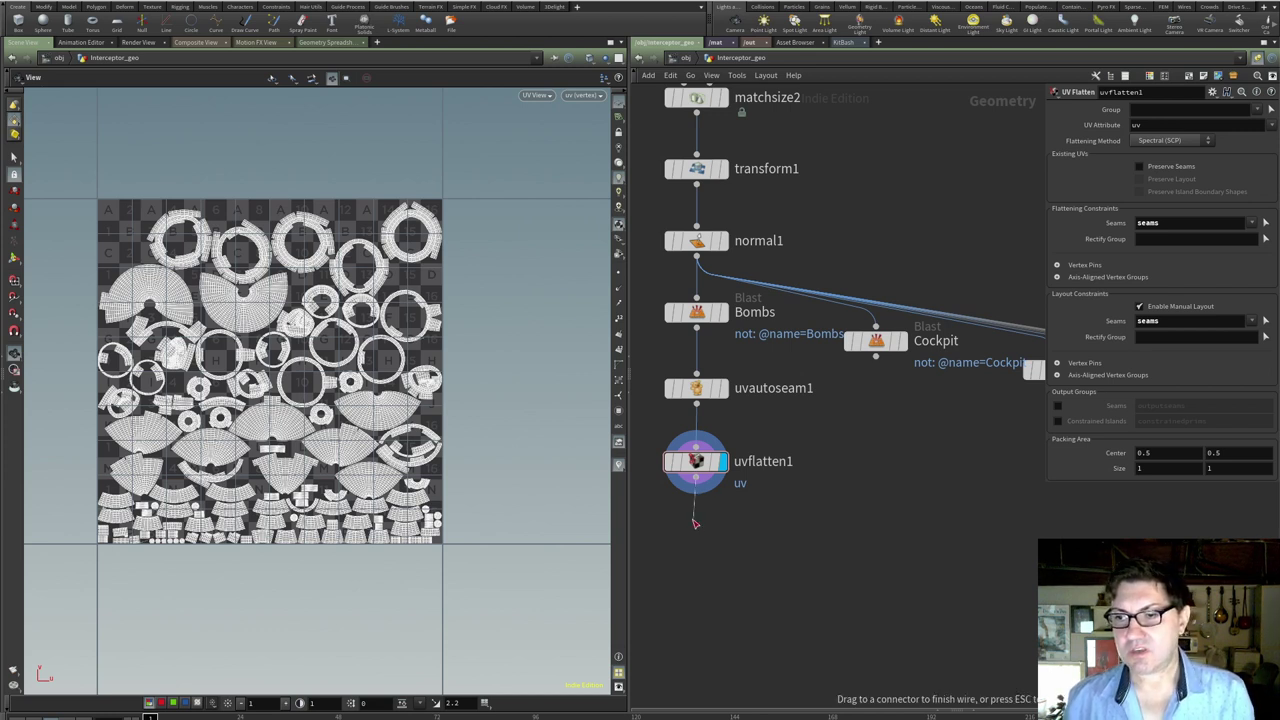
- Add a UV Layout node after uvflatten1 and display its packed UVs
{"action": "key", "text": "Tab"}
{"action": "type", "text": "uv"}
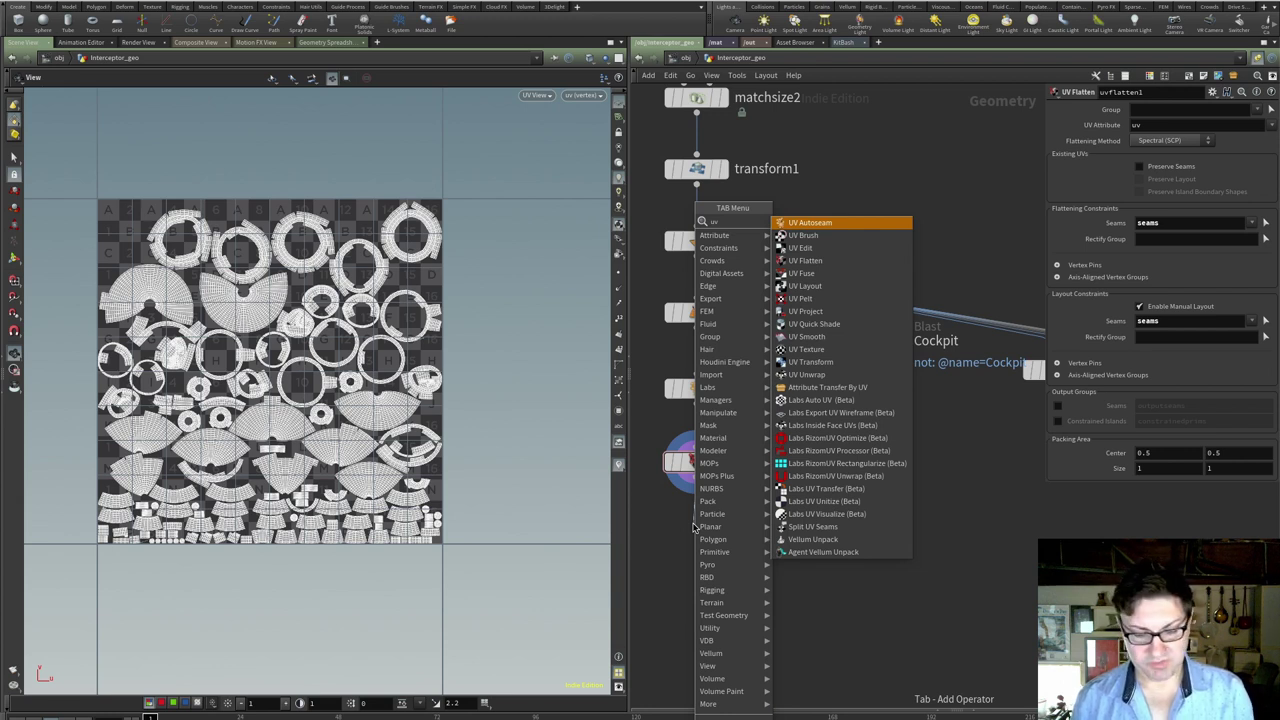
{"action": "type", "text": "lay"}
{"action": "key", "text": "Return"}
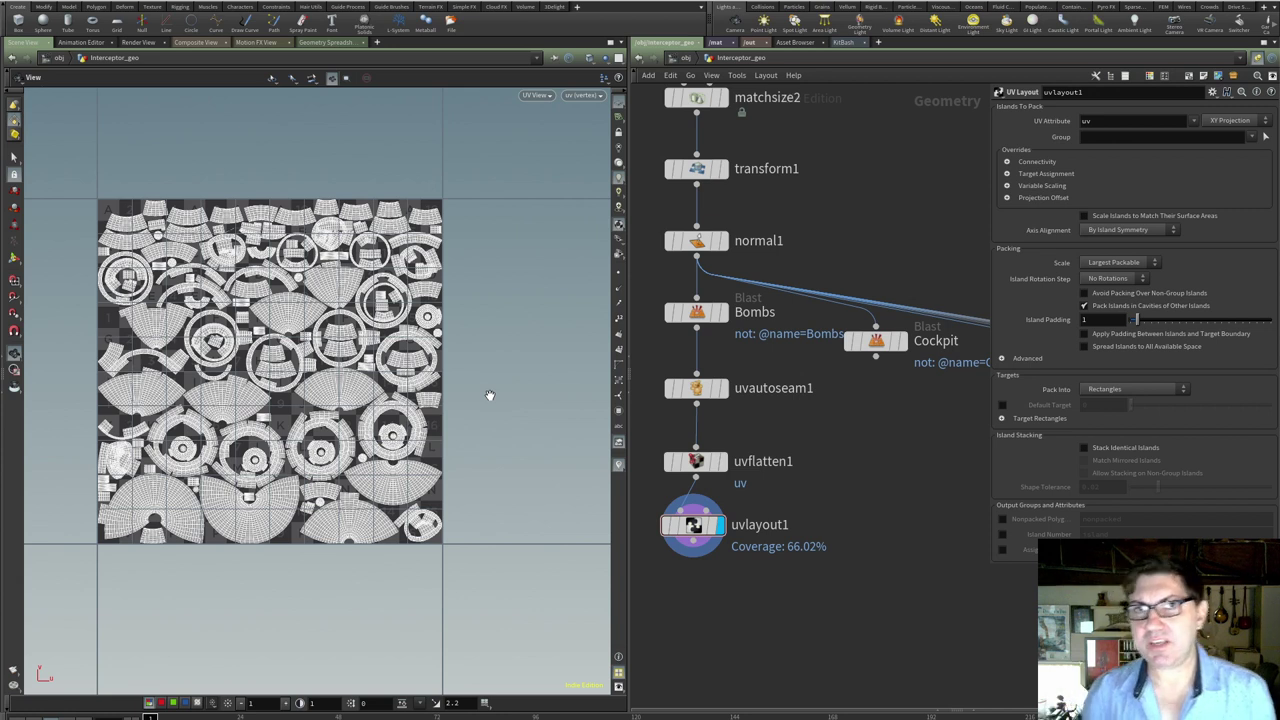
- Make uvlayout1 pack into UDIM Tiles and enable its Default UDIM at 1001
{"action": "left_click", "coordinate": [1118, 393]}
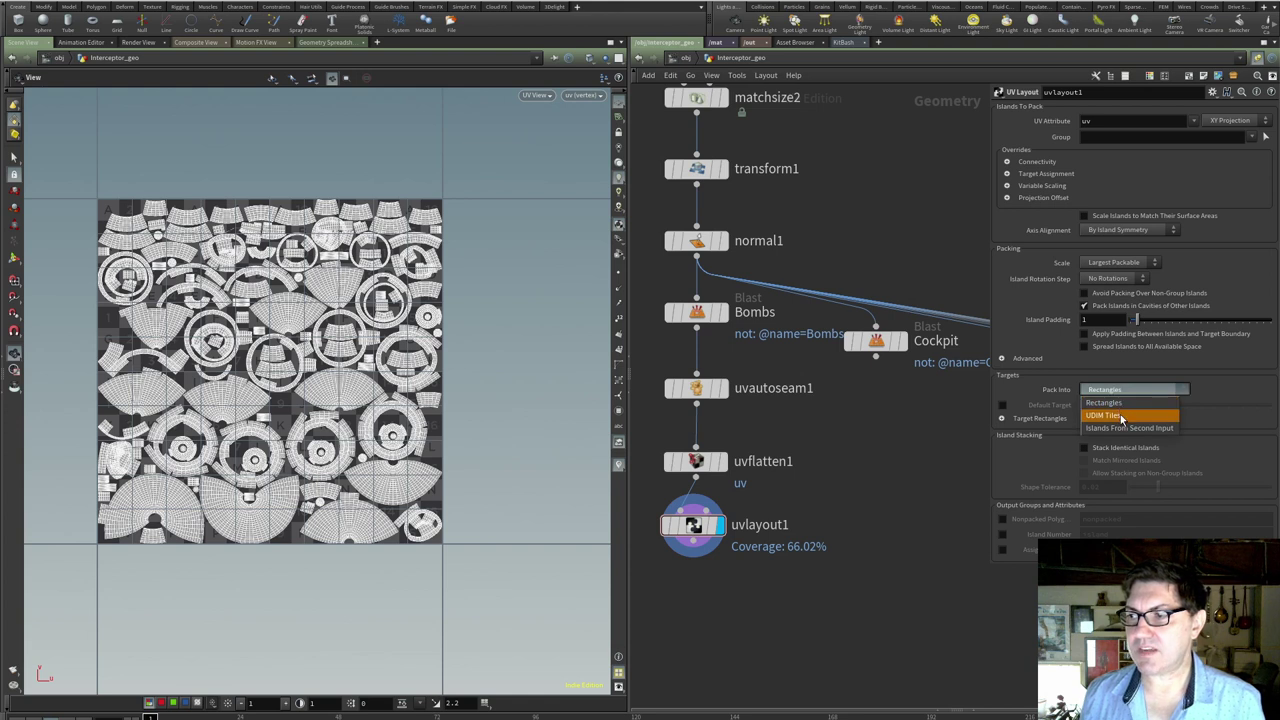
{"action": "left_click", "coordinate": [1120, 415]}
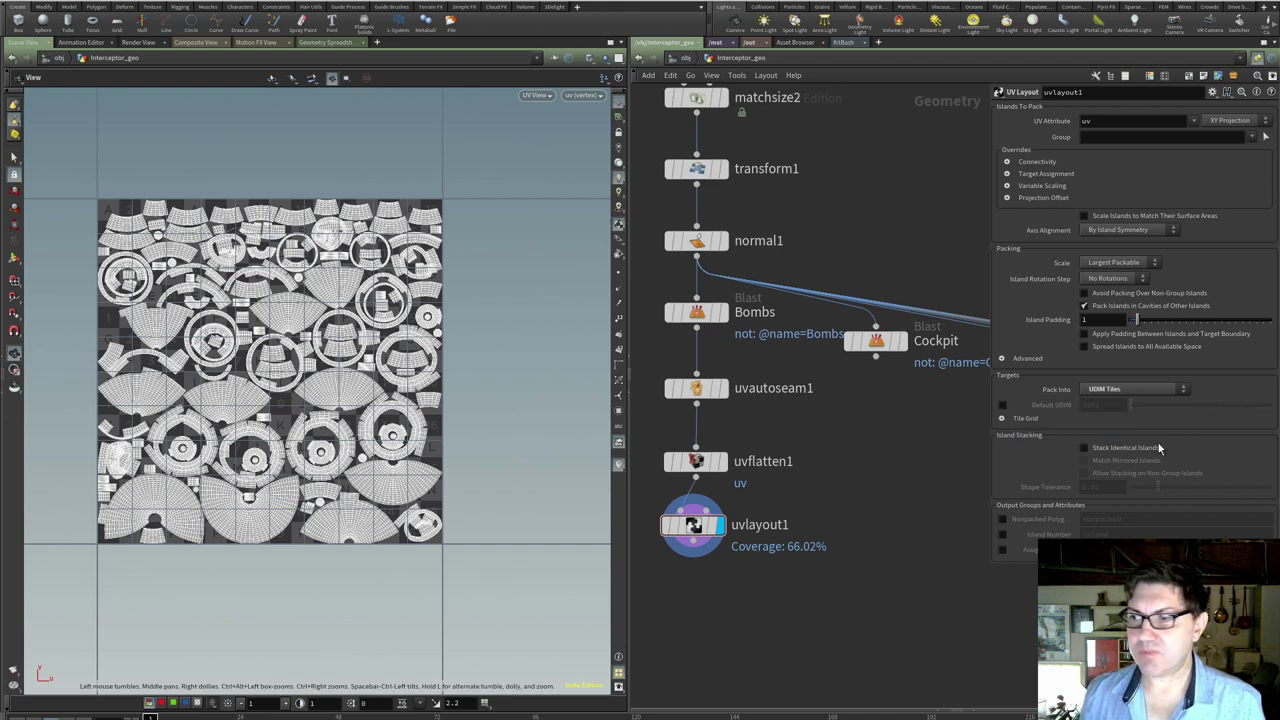
{"action": "left_click", "coordinate": [1003, 404]}
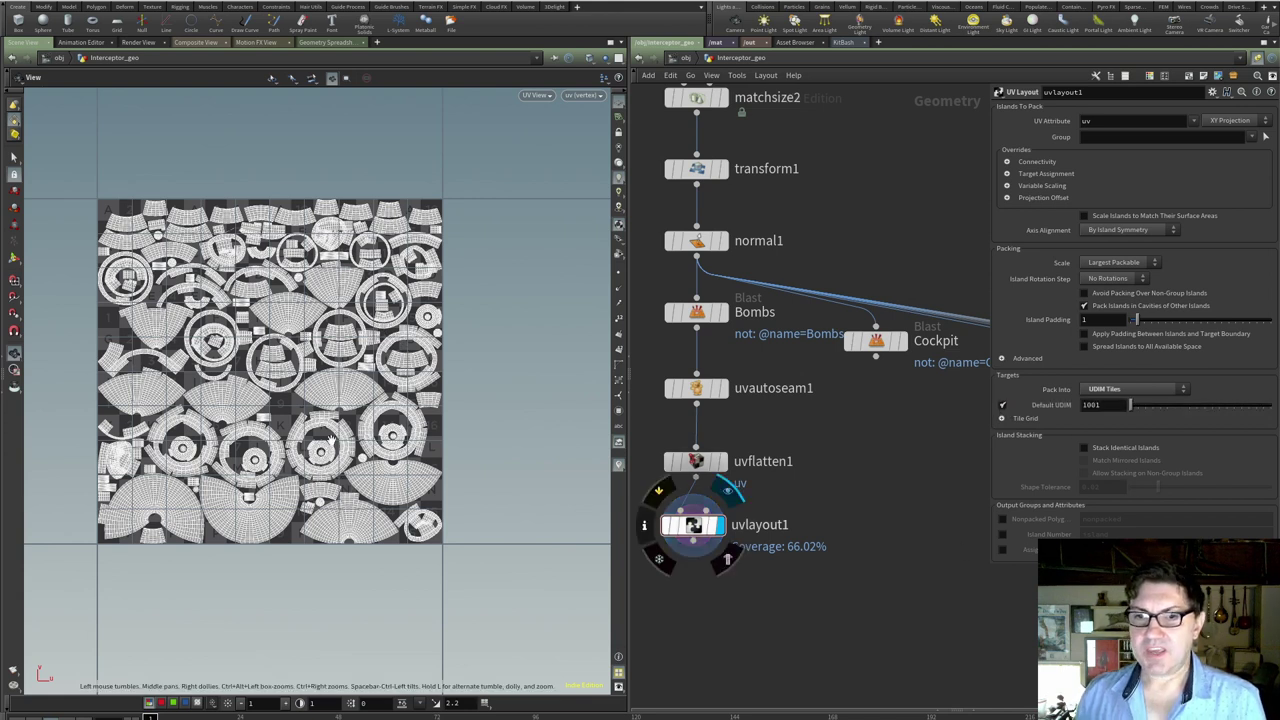
{"action": "scroll", "coordinate": [335, 440], "scroll_direction": "down", "scroll_amount": 4}
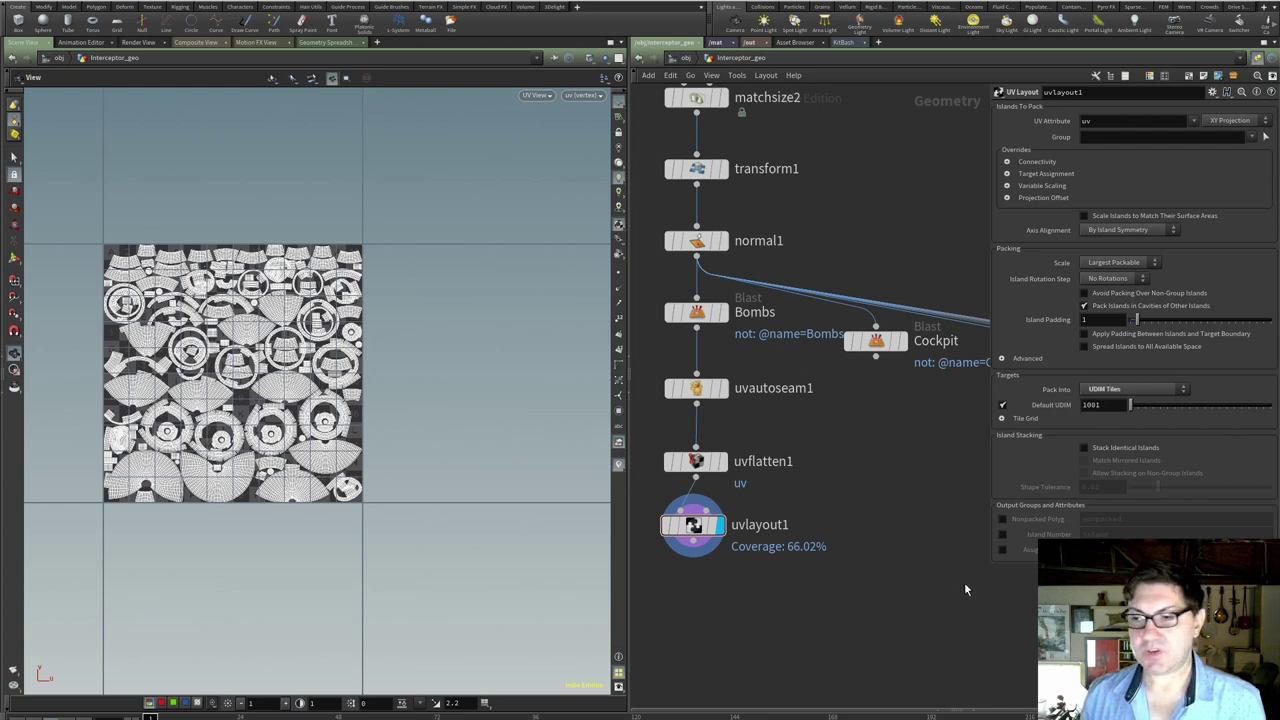
- Copy uvautoseam1 and uvflatten1, paste them below the Cockpit blast node and wire the copied chain to Cockpit's output
{"action": "middle_click_drag", "start_coordinate": [865, 479], "coordinate": [814, 480]}
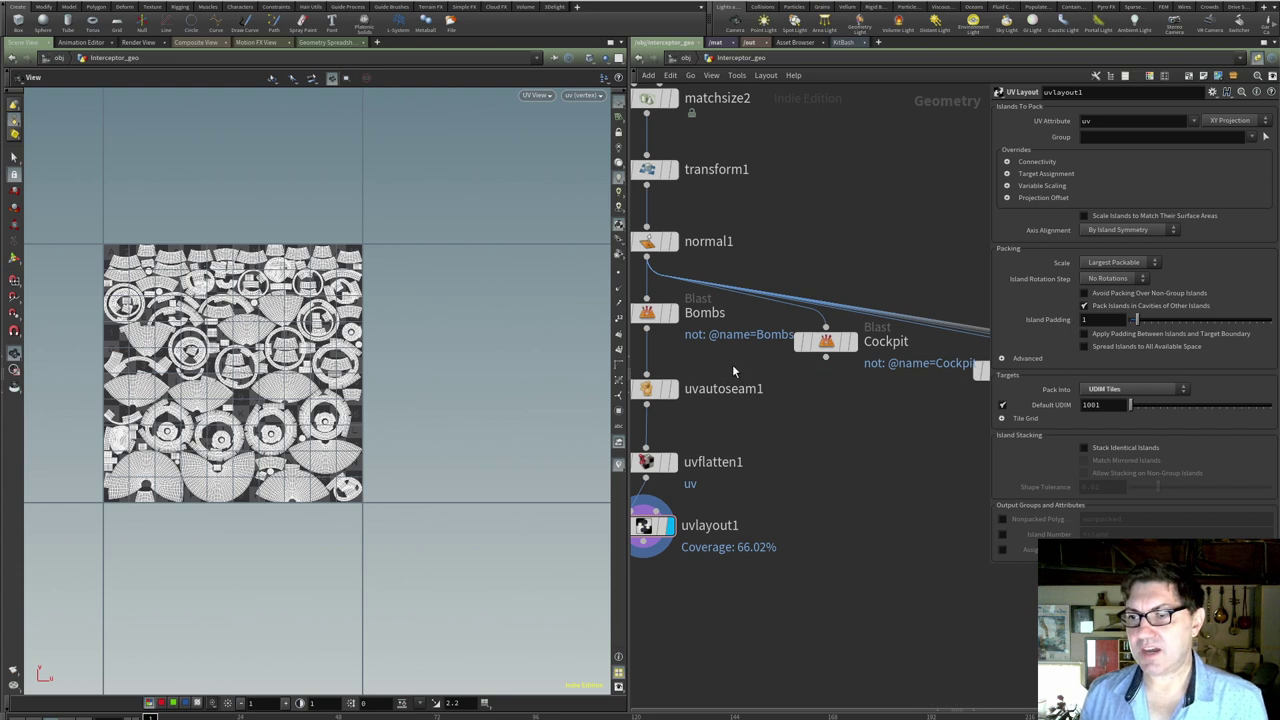
{"action": "left_click_drag", "start_coordinate": [732, 364], "coordinate": [652, 470]}
{"action": "key", "text": "ctrl+c"}
{"action": "key", "text": "ctrl+v"}
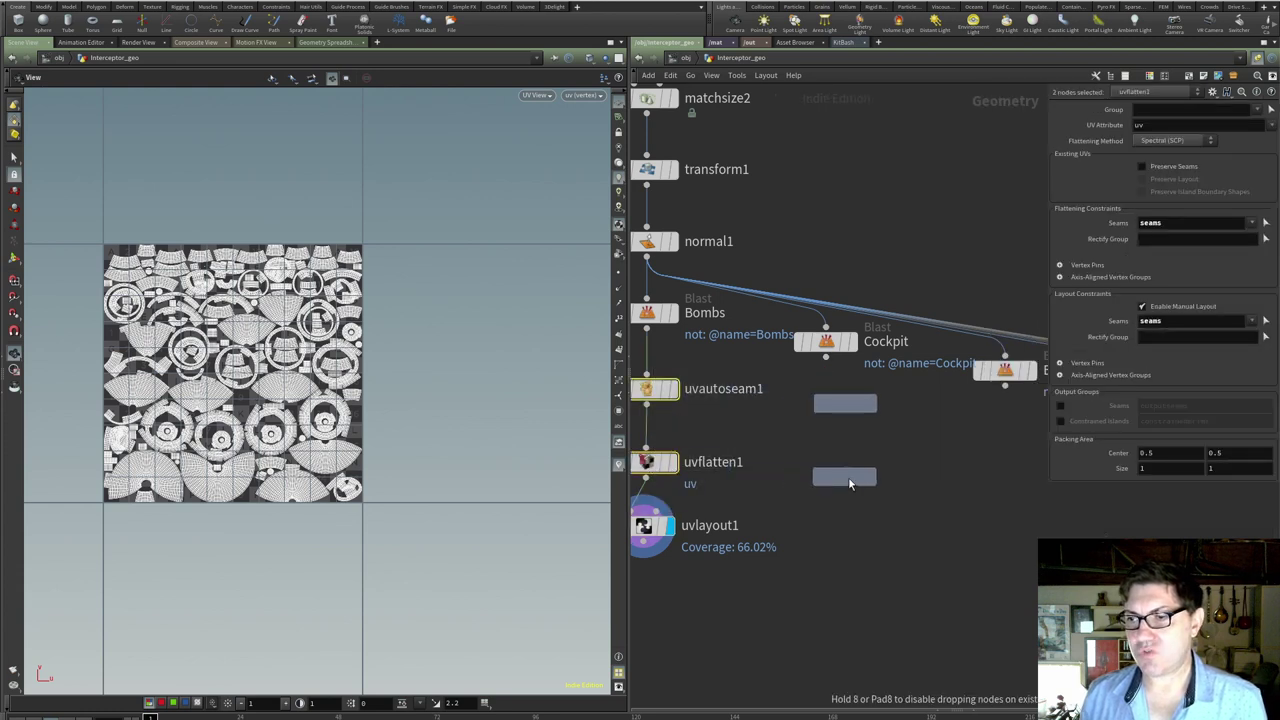
{"action": "left_click", "coordinate": [845, 357]}
{"action": "left_click", "coordinate": [853, 342]}
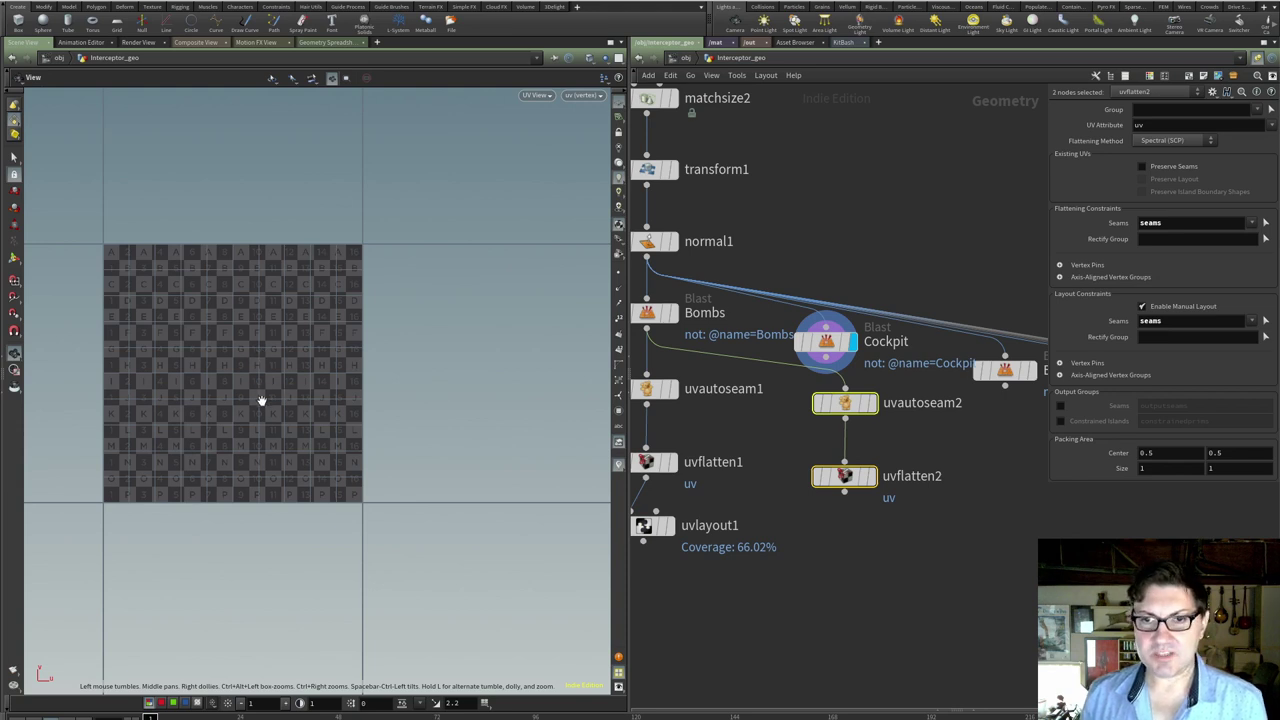
- View the cockpit in perspective, display uvautoseam2 and uvflatten2 in turn, and examine the flattened result in the UV view
{"action": "key", "text": "space+1"}
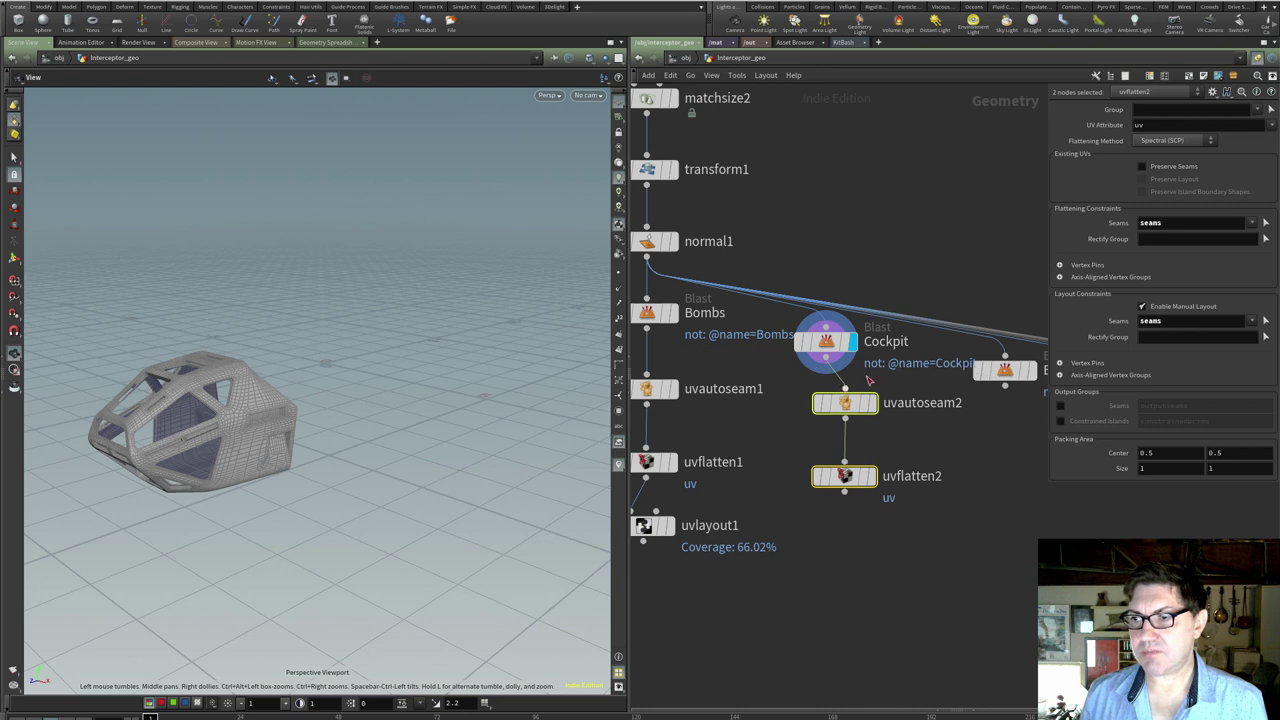
{"action": "left_click", "coordinate": [874, 408]}
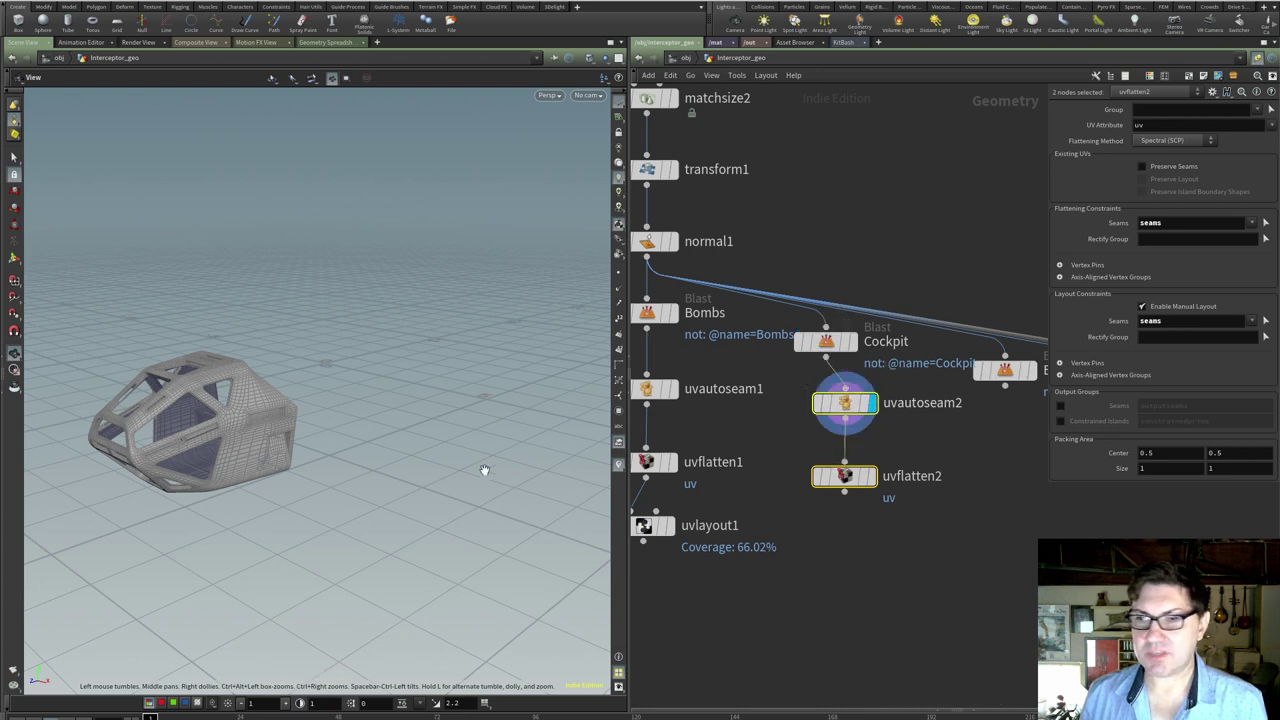
{"action": "left_click", "coordinate": [873, 476]}
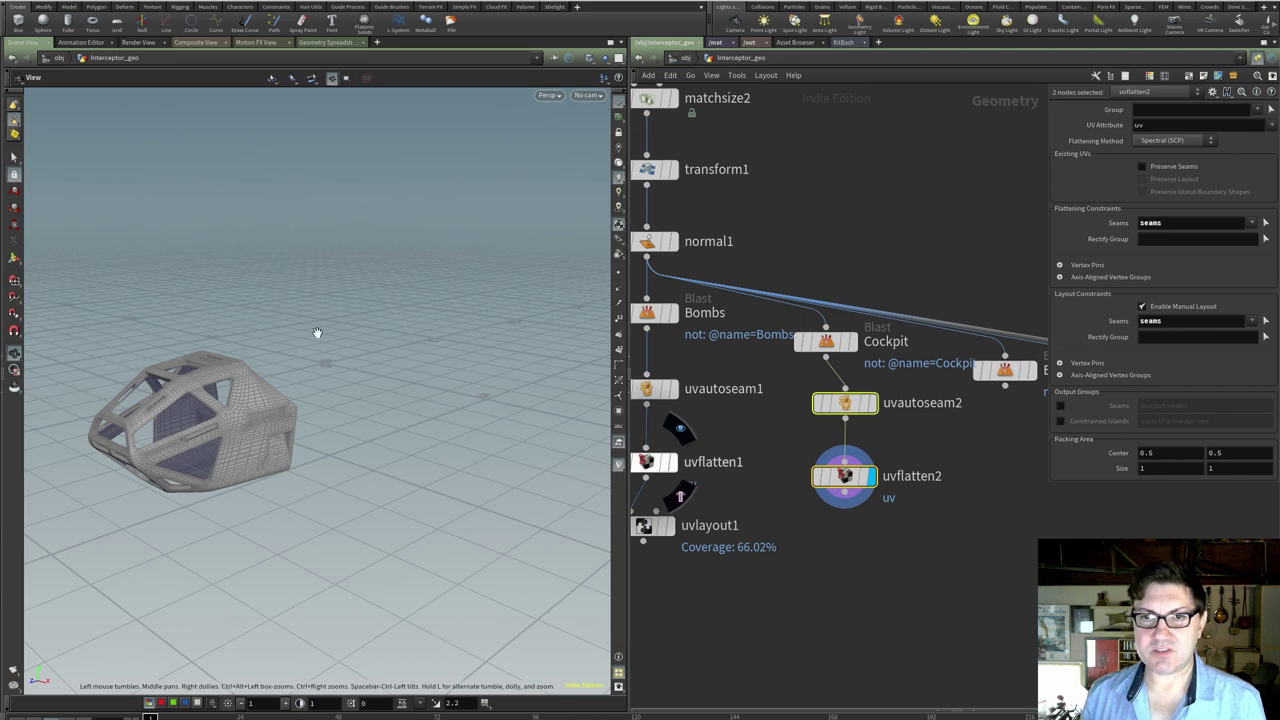
{"action": "key", "text": "space+4"}
{"action": "key", "text": "space+5"}
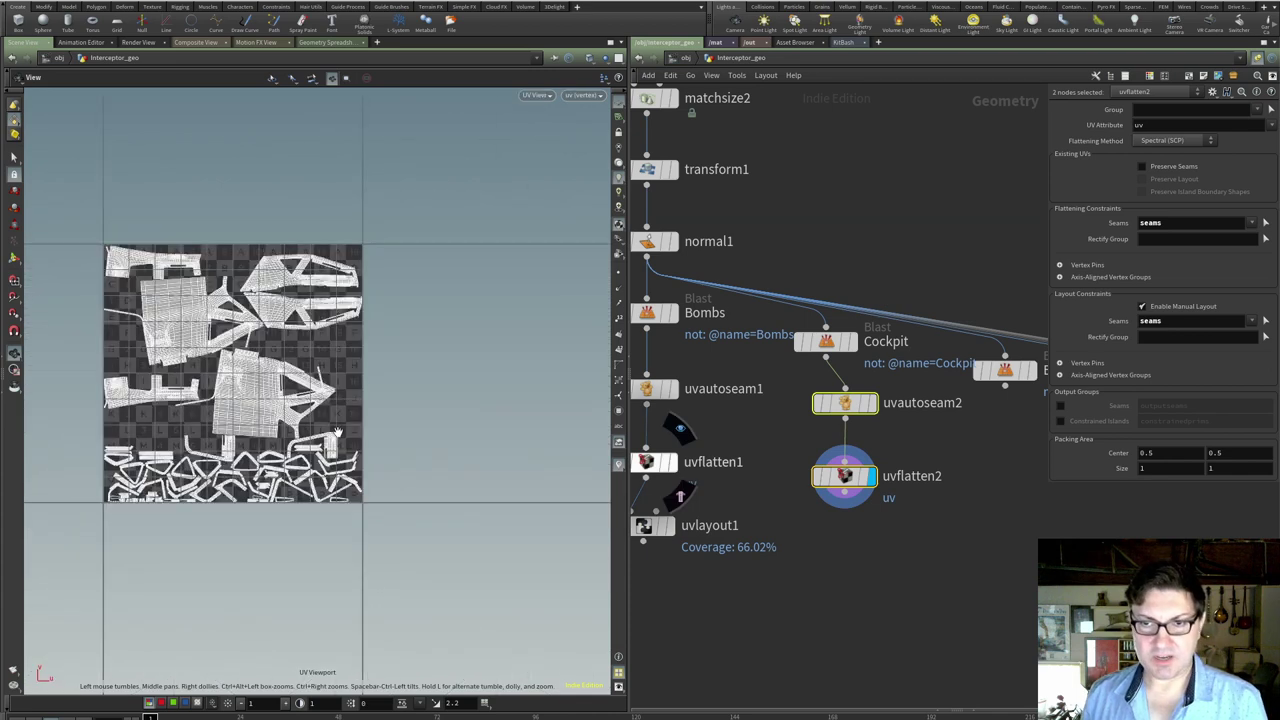
- Add a UV Layout node after uvflatten2, display its output and align it under the Cockpit chain
{"action": "scroll", "coordinate": [233, 422], "scroll_direction": "up", "scroll_amount": 2}
{"action": "left_click", "coordinate": [843, 541]}
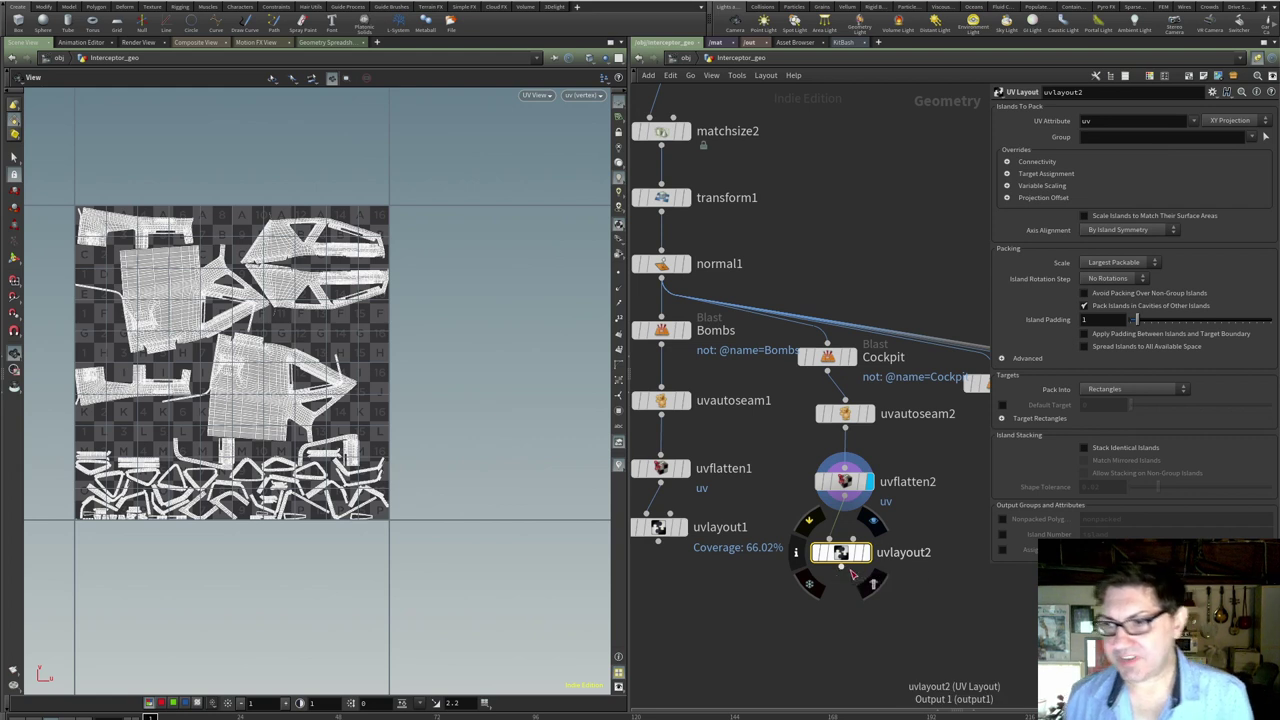
{"action": "left_click", "coordinate": [869, 560]}
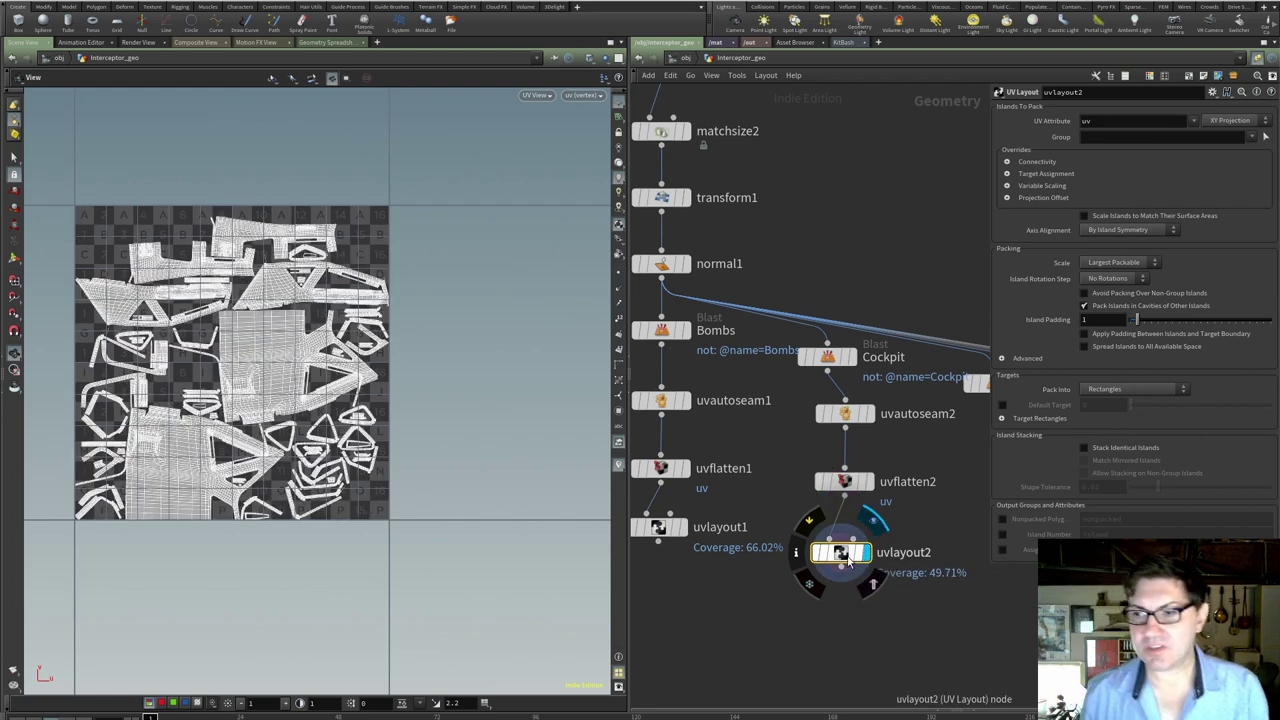
{"action": "left_click_drag", "start_coordinate": [869, 560], "coordinate": [867, 542]}
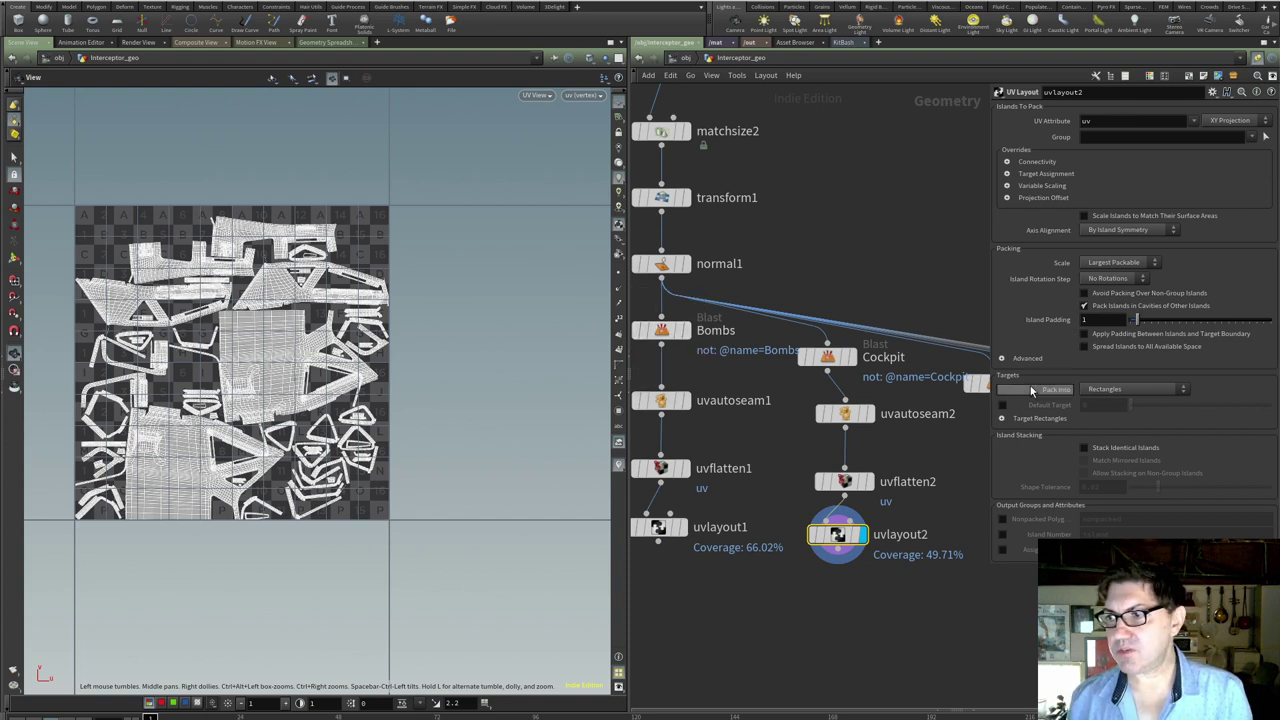
- Make uvlayout2 pack into UDIM Tiles and enable its Default UDIM
{"action": "left_click", "coordinate": [1155, 390]}
{"action": "left_click", "coordinate": [1142, 414]}
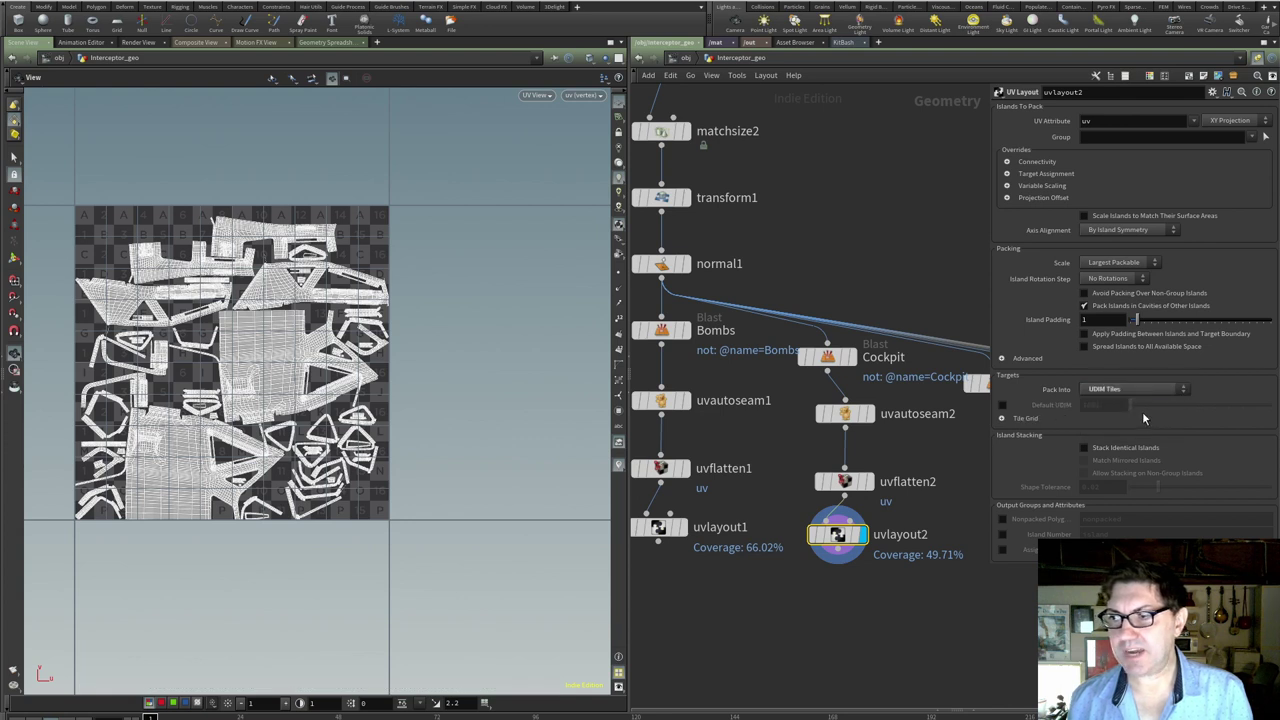
{"action": "left_click", "coordinate": [1003, 404]}
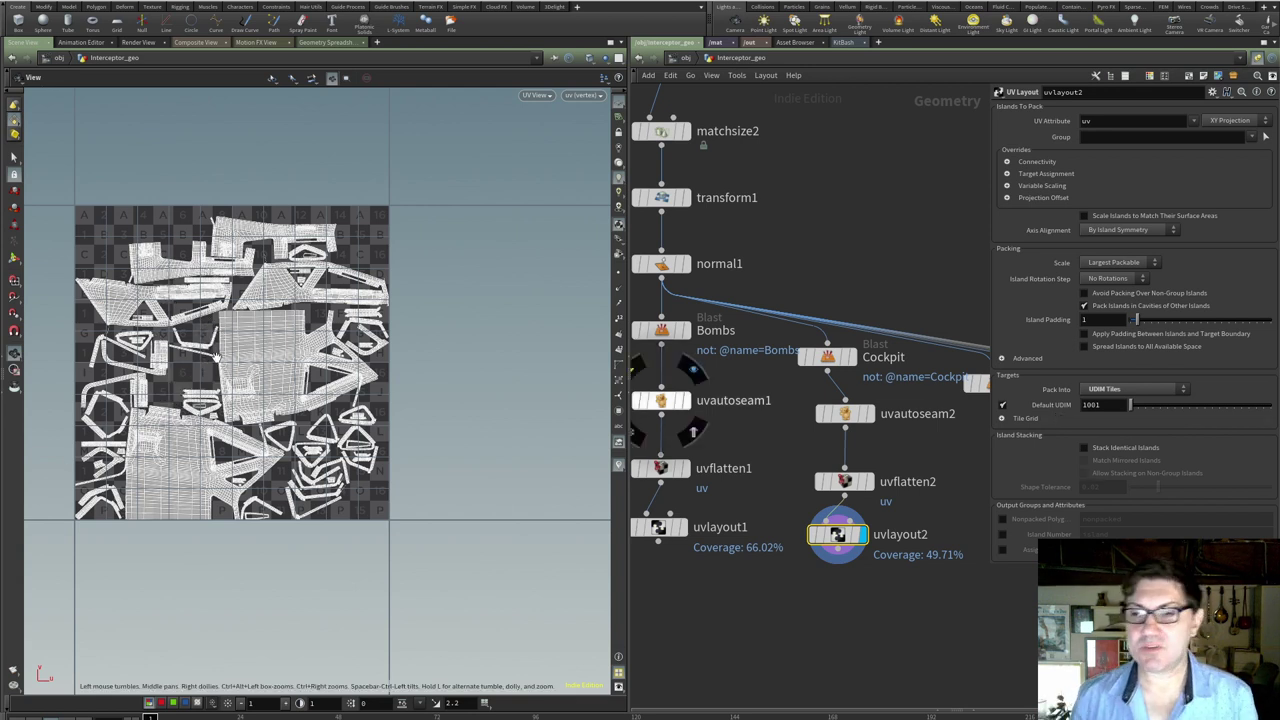
- Display and select the Bombs chain's uvlayout1 node to check its UDIM settings
{"action": "middle_click_drag", "start_coordinate": [771, 594], "coordinate": [813, 587]}
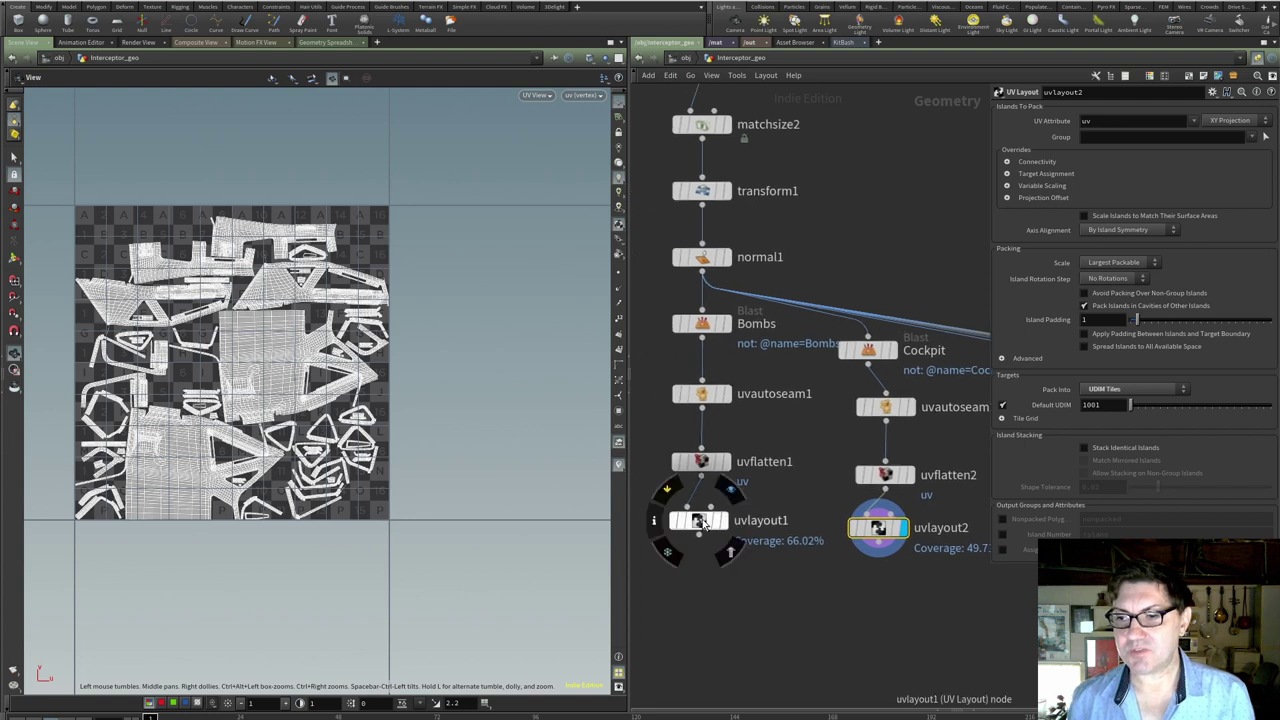
{"action": "left_click", "coordinate": [703, 521]}
{"action": "left_click", "coordinate": [724, 522]}
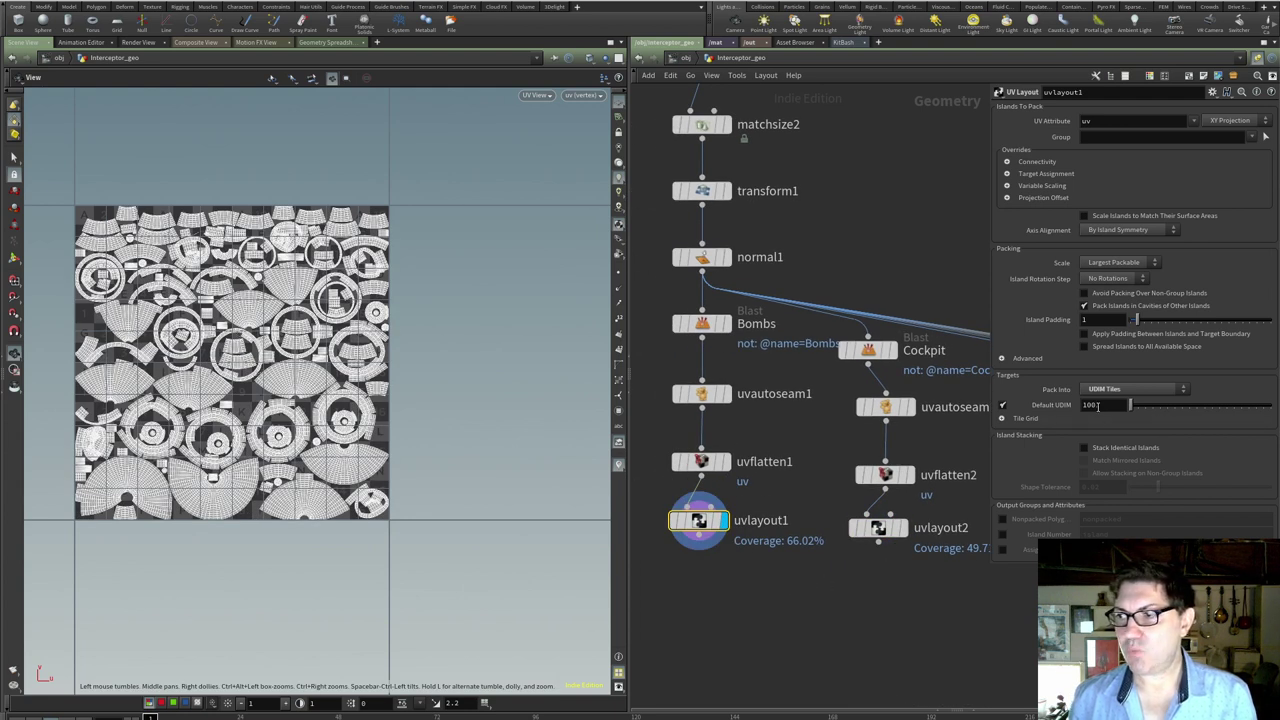
- Set uvlayout2's Default UDIM to 1002 and compare its tile placement with uvlayout1's
{"action": "left_click", "coordinate": [903, 530]}
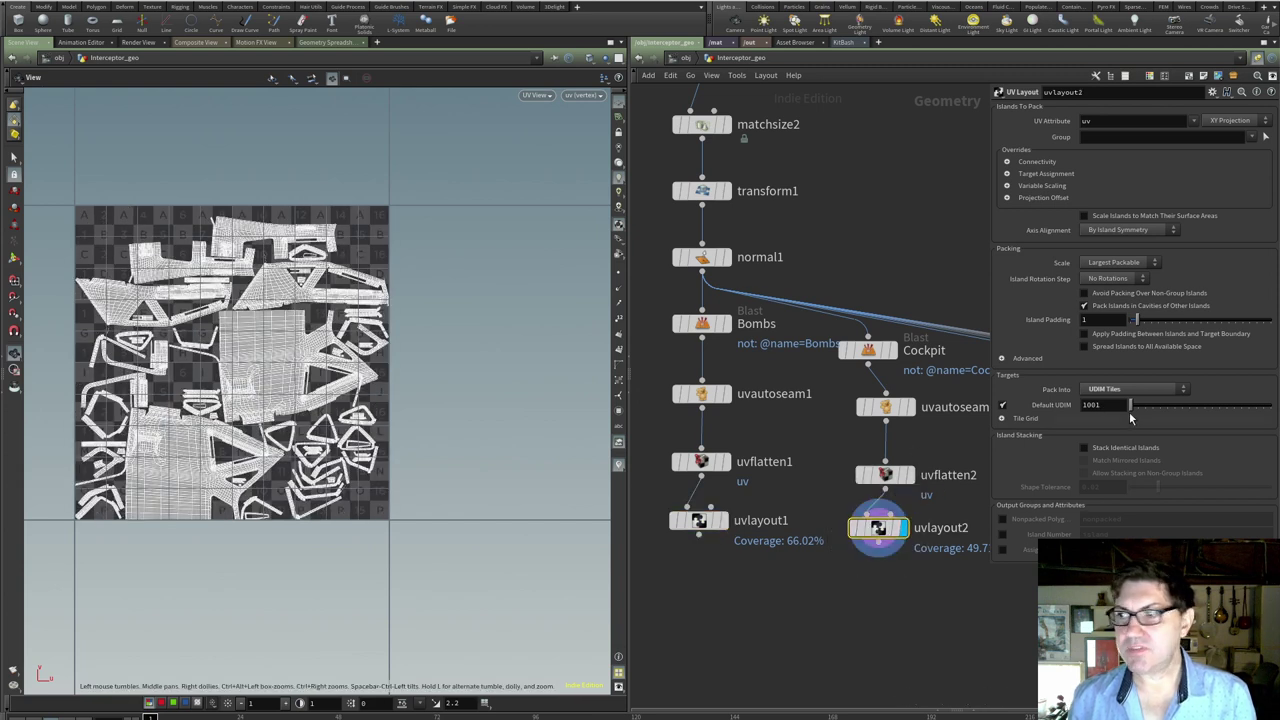
{"action": "double_click", "coordinate": [1098, 405]}
{"action": "type", "text": "1002"}
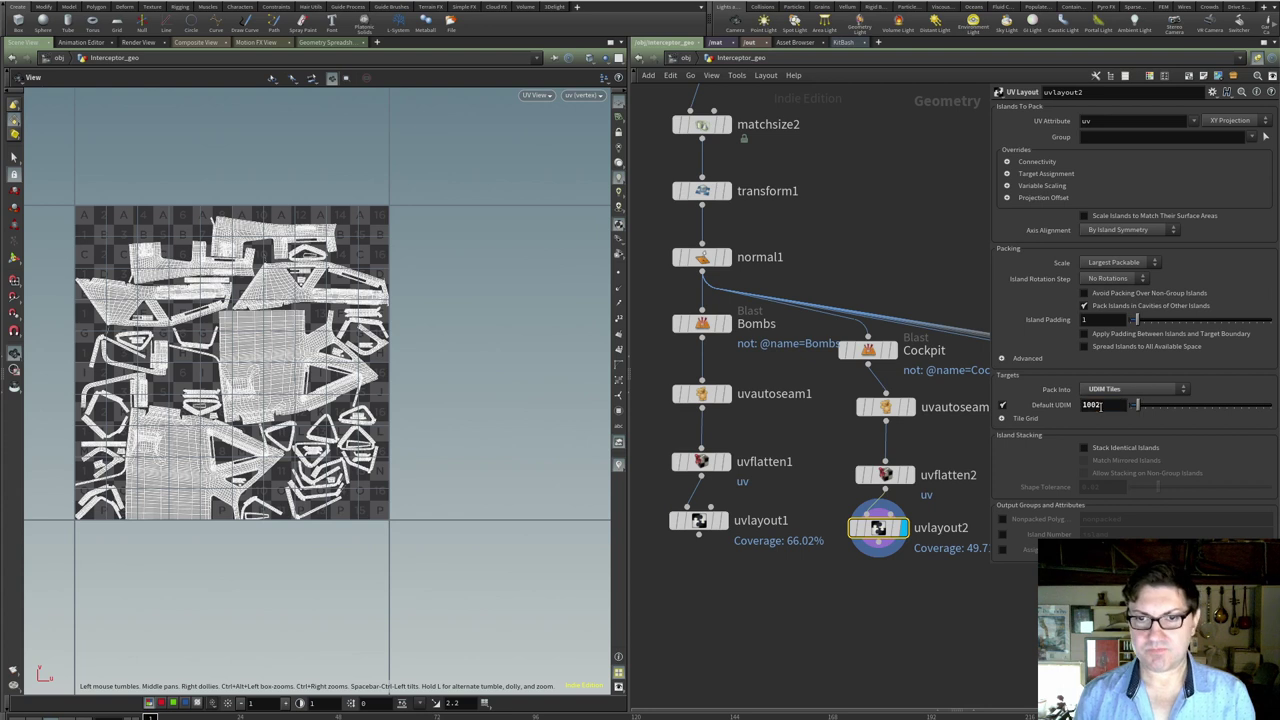
{"action": "key", "text": "Return"}
{"action": "scroll", "coordinate": [383, 428], "scroll_direction": "down", "scroll_amount": 2}
{"action": "middle_click_drag", "start_coordinate": [383, 428], "coordinate": [262, 408]}
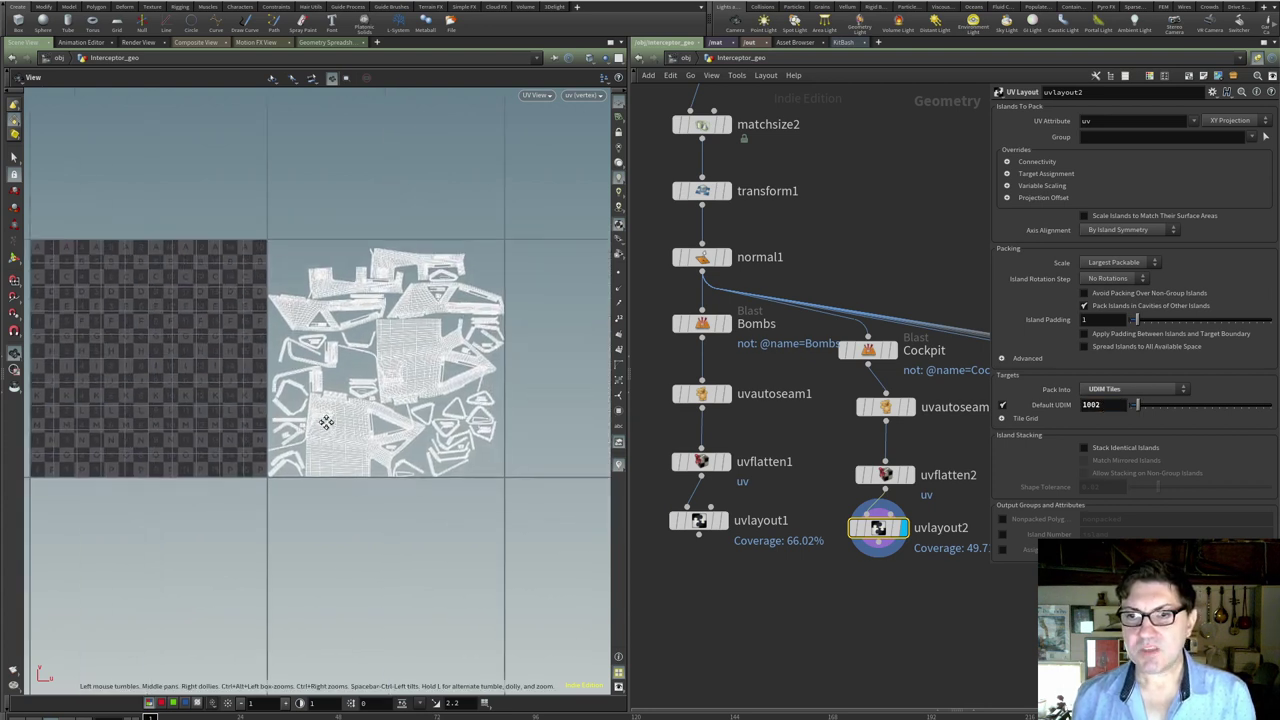
{"action": "left_click", "coordinate": [728, 535]}
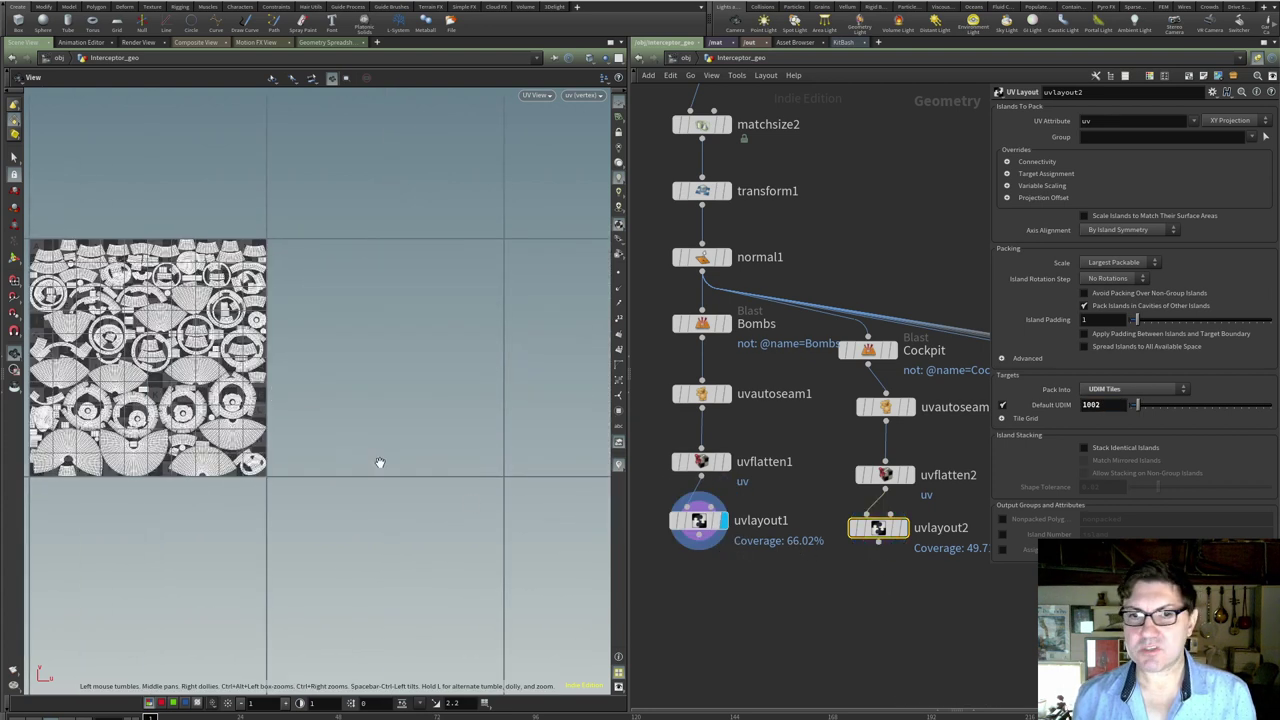
{"action": "left_click", "coordinate": [911, 535]}
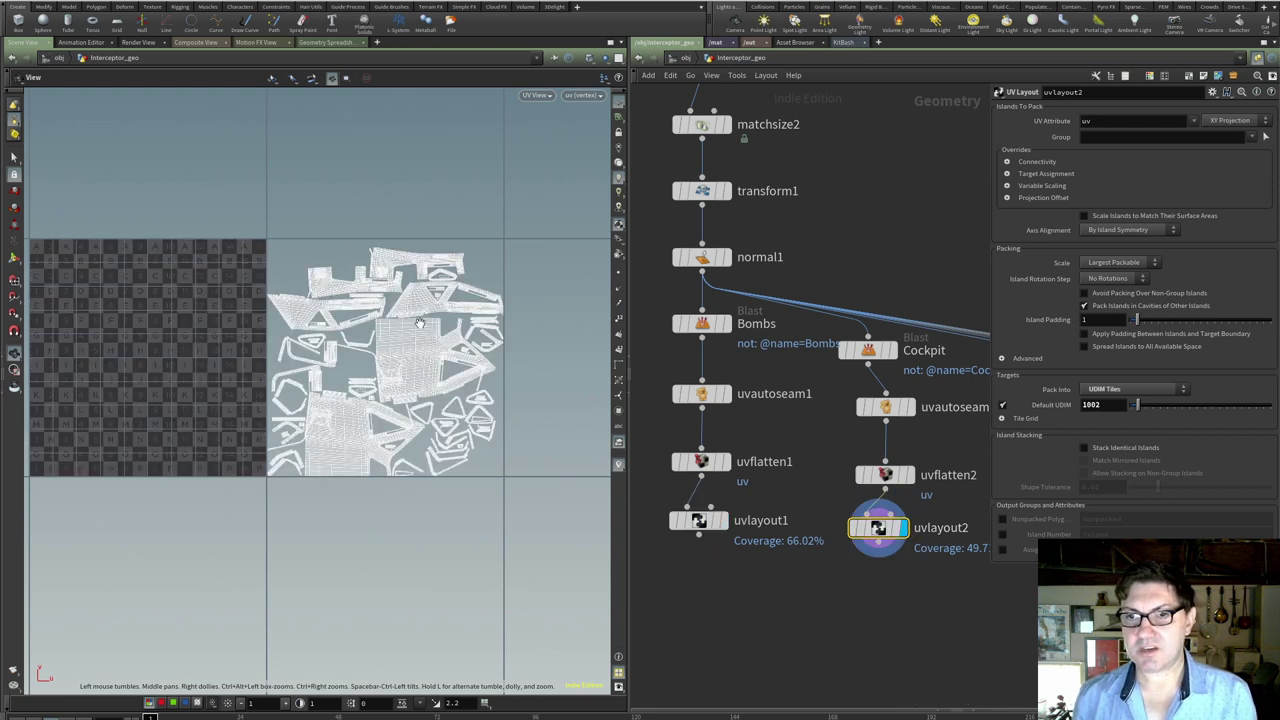
- Duplicate the Cockpit chain's autoseam, flatten and layout nodes below the Engine blast node and wire the copies to Engine
{"action": "middle_click_drag", "start_coordinate": [681, 548], "coordinate": [567, 515]}
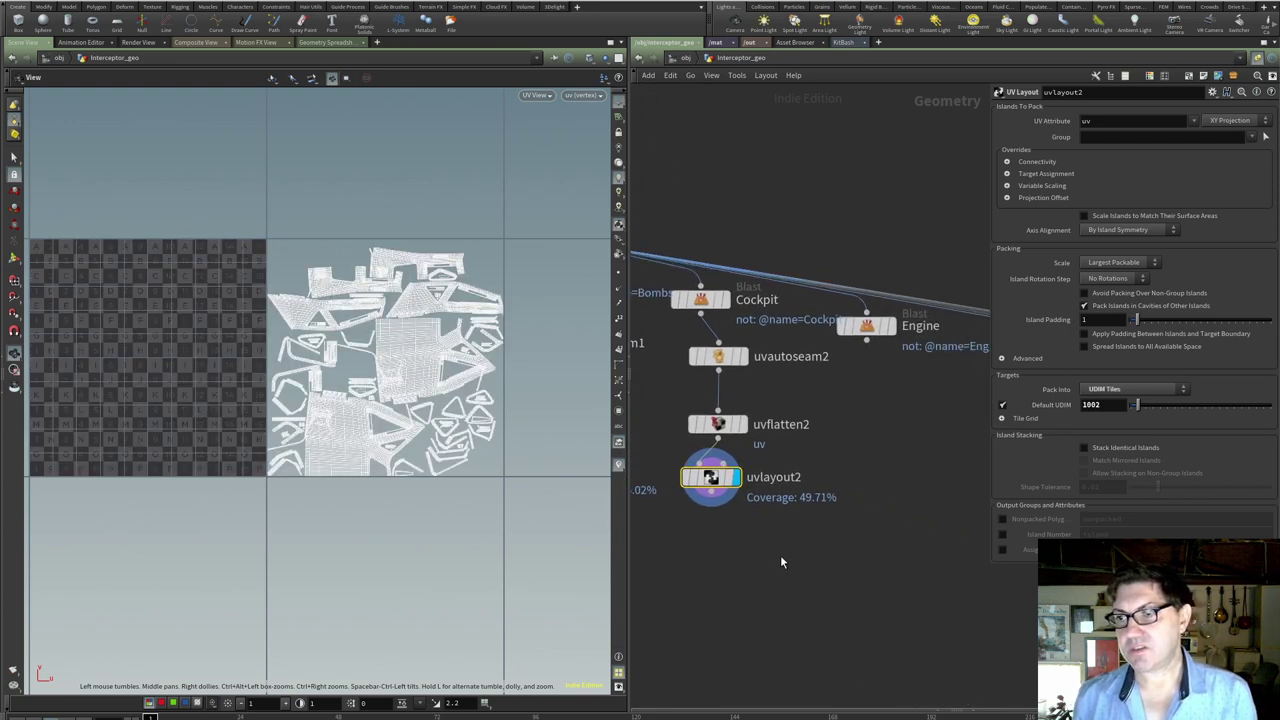
{"action": "left_click_drag", "start_coordinate": [786, 342], "coordinate": [884, 511]}
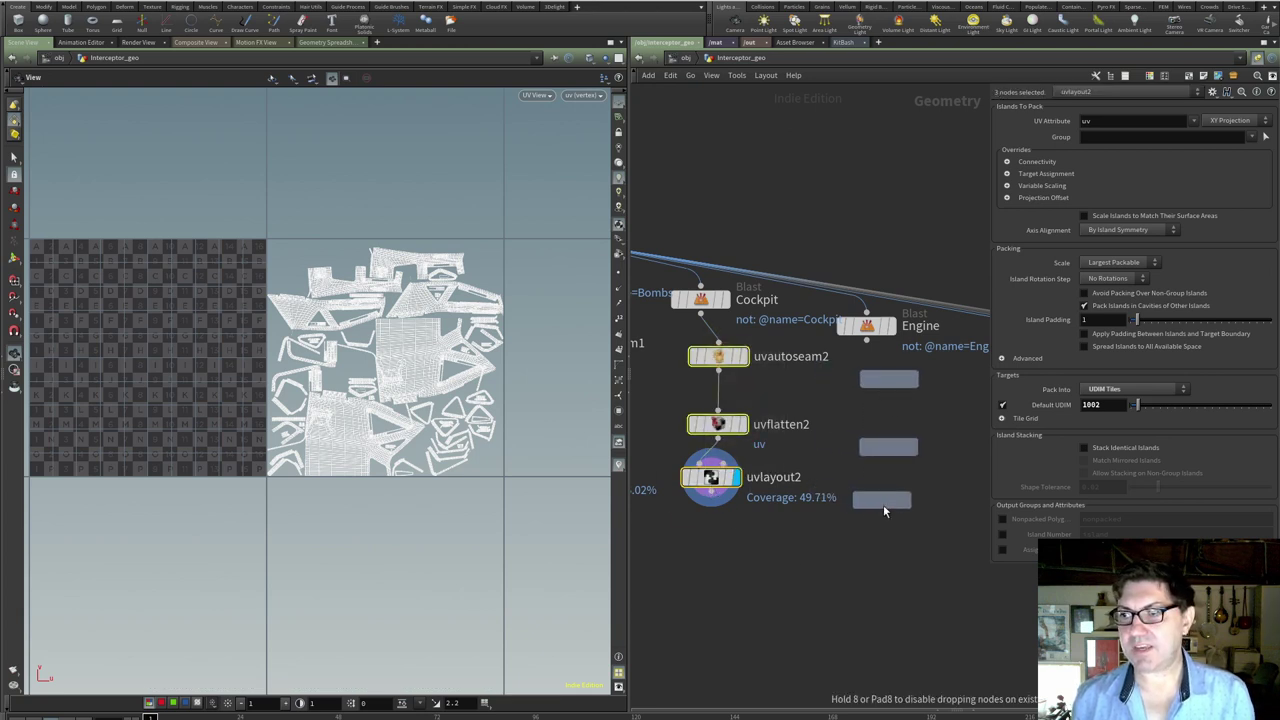
{"action": "left_click_drag", "start_coordinate": [888, 385], "coordinate": [888, 383], "text": "alt"}
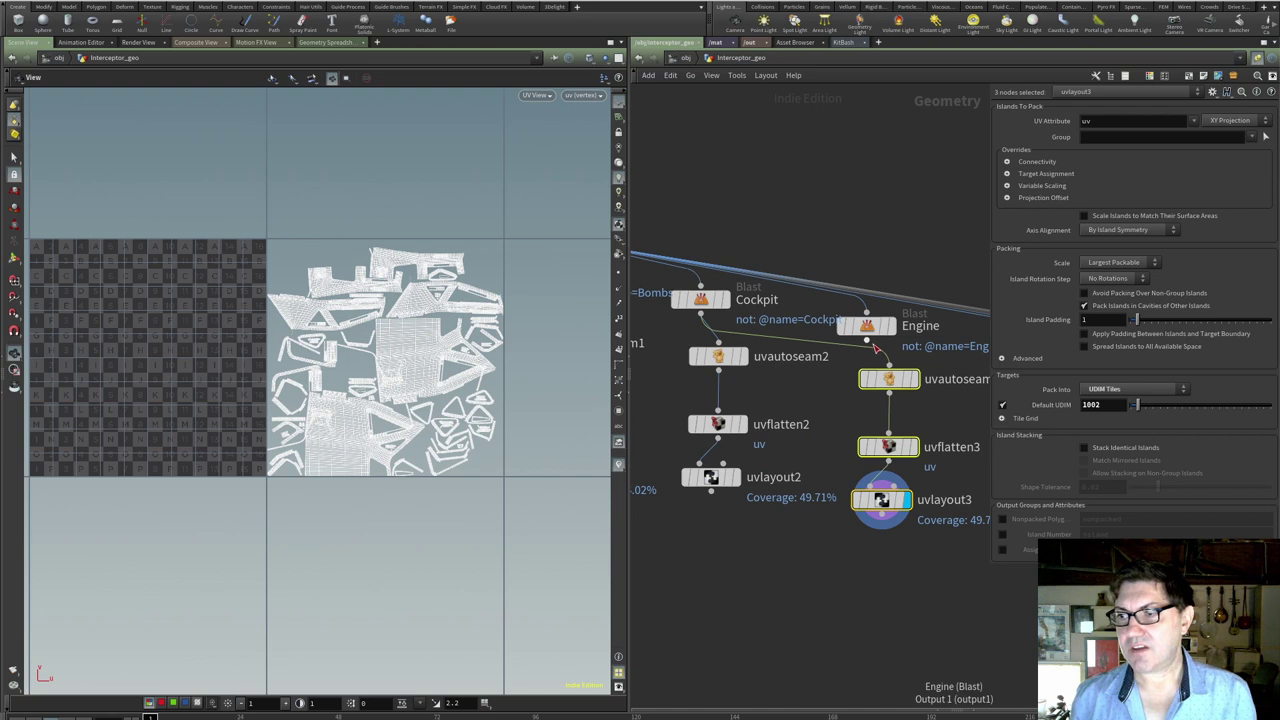
{"action": "left_click", "coordinate": [889, 368]}
{"action": "left_click", "coordinate": [867, 337]}
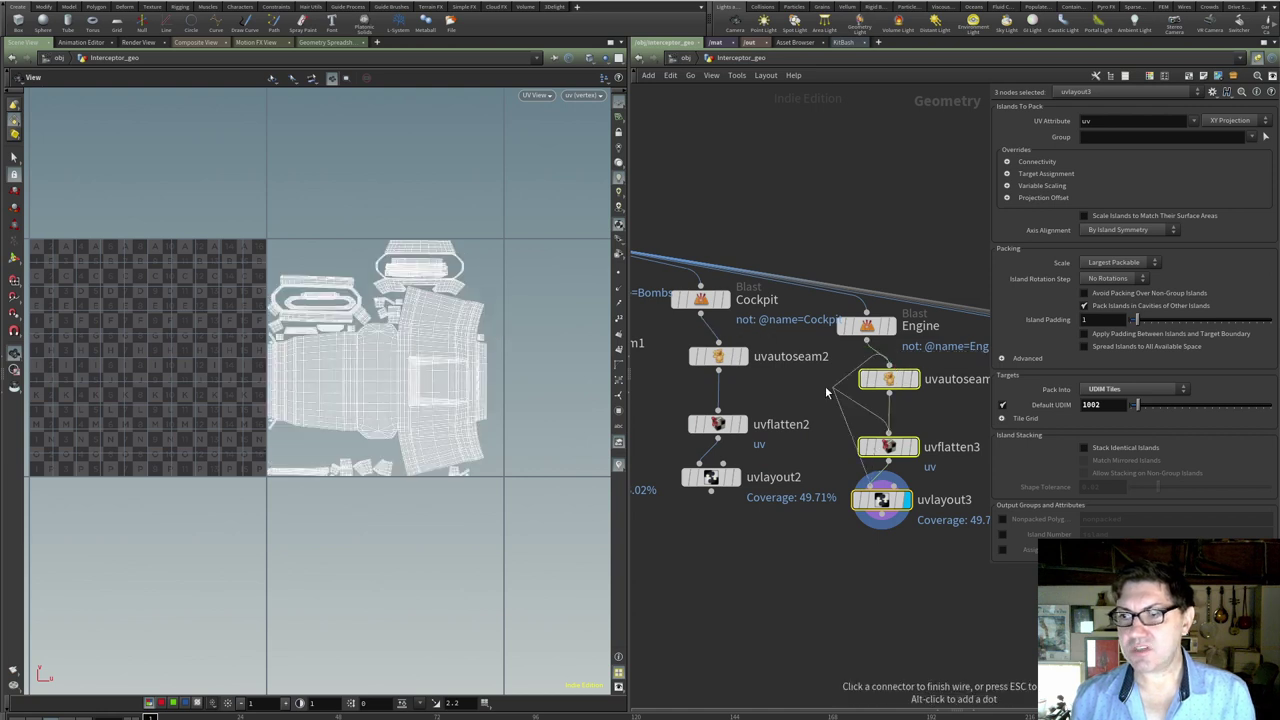
{"action": "left_click", "coordinate": [842, 457]}
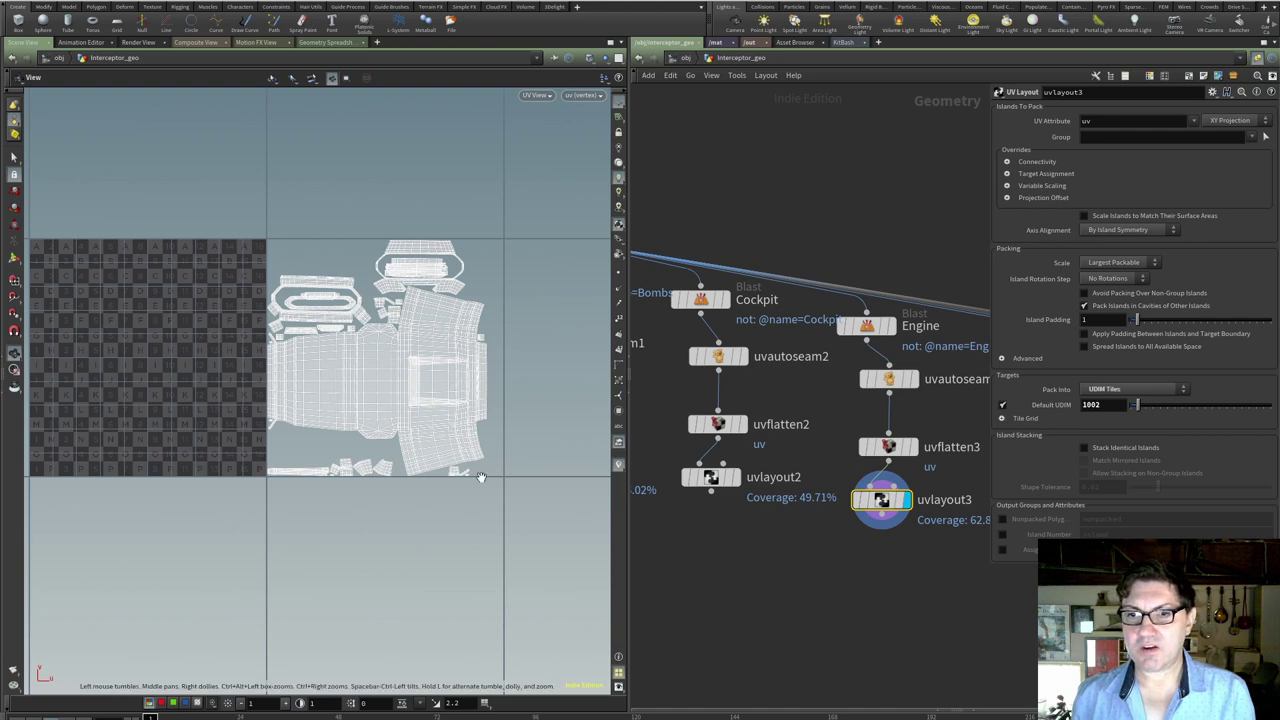
- Set uvlayout3's Default UDIM to 1003
{"action": "scroll", "coordinate": [453, 471], "scroll_direction": "down", "scroll_amount": 2}
{"action": "middle_click_drag", "start_coordinate": [453, 471], "coordinate": [368, 468]}
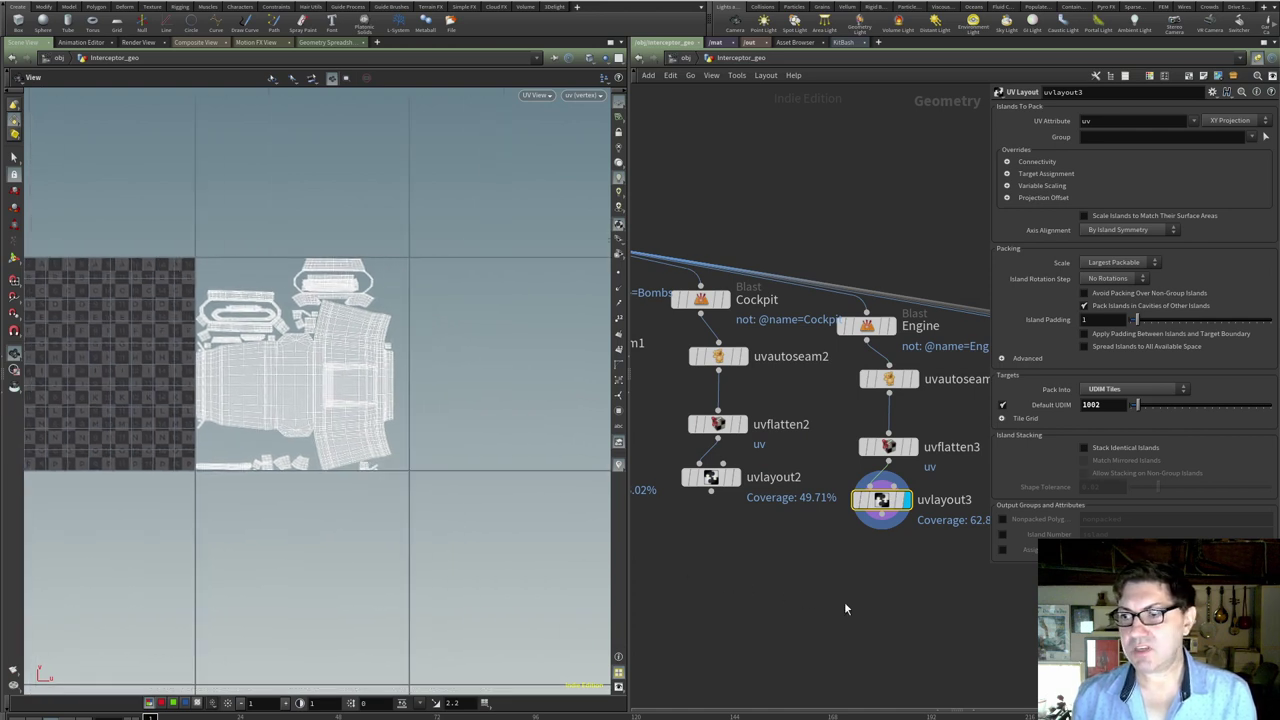
{"action": "left_click", "coordinate": [1105, 405]}
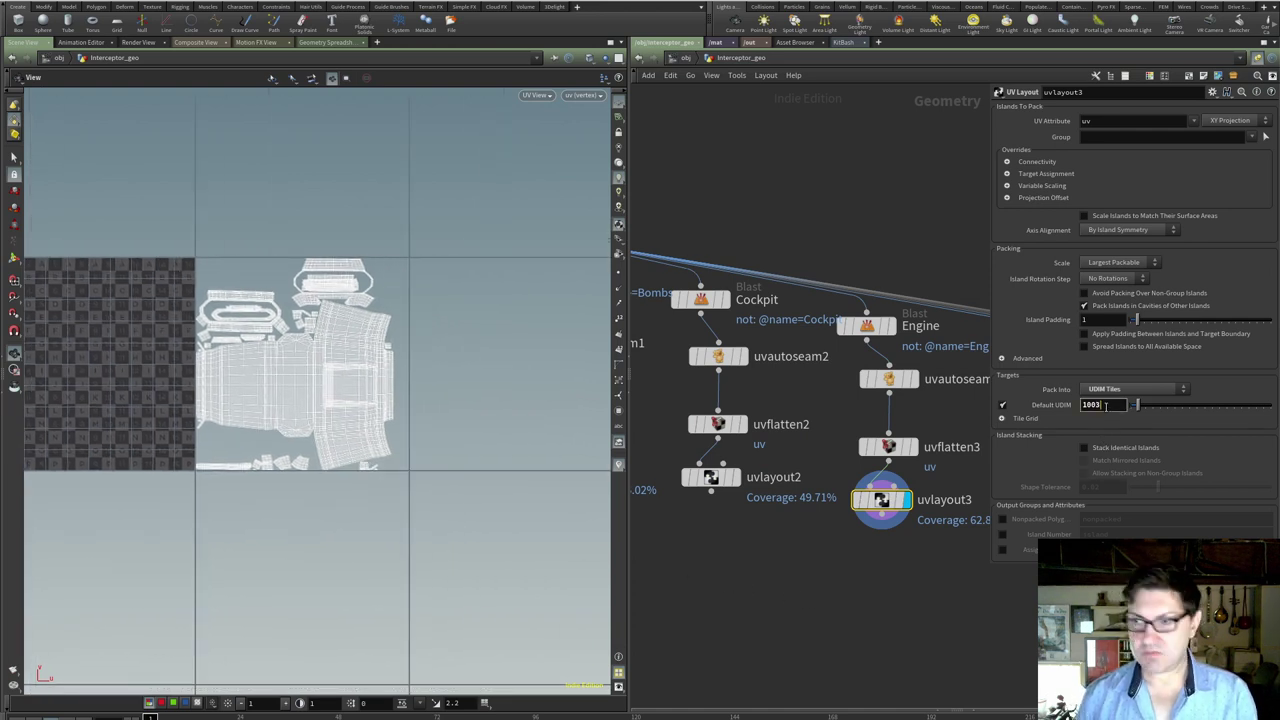
{"action": "key", "text": "Return"}
- Duplicate the Engine's three UV nodes onto the Flaps blast node and set the copied layout's Default UDIM to 1004
{"action": "scroll", "coordinate": [903, 687], "scroll_direction": "down", "scroll_amount": 3}
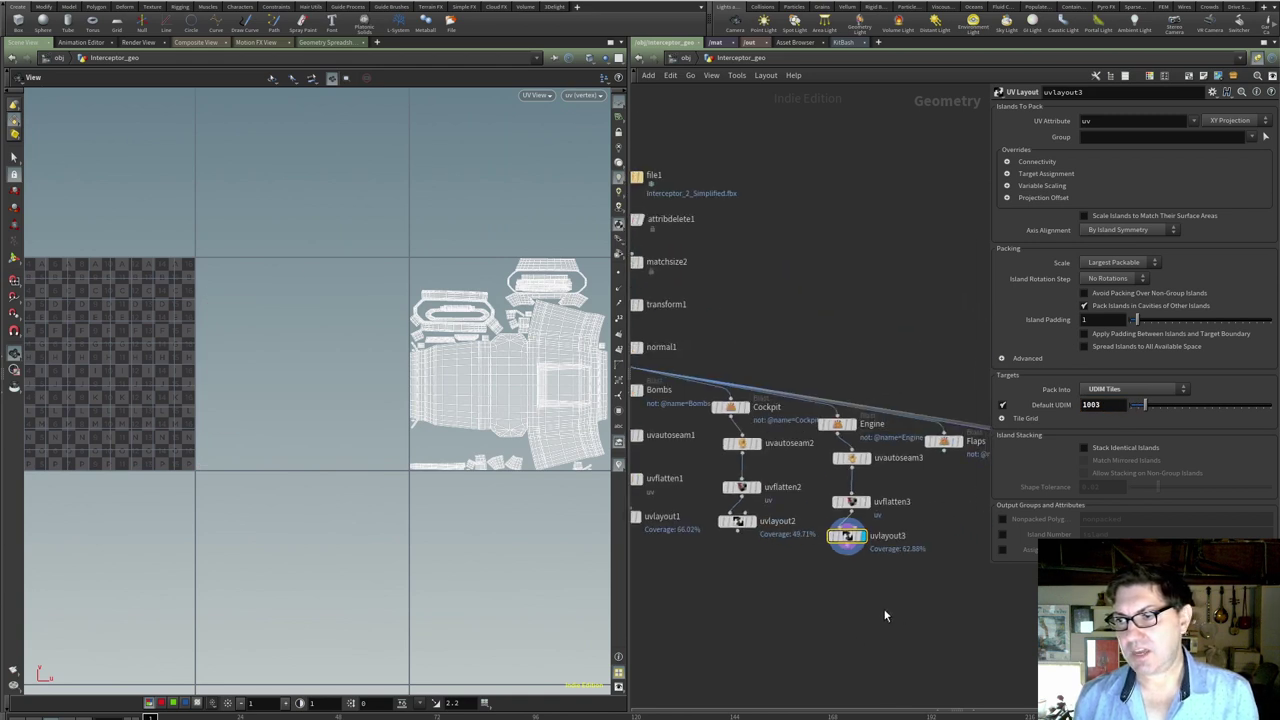
{"action": "left_click_drag", "start_coordinate": [800, 529], "coordinate": [851, 443]}
{"action": "left_click", "coordinate": [848, 532]}
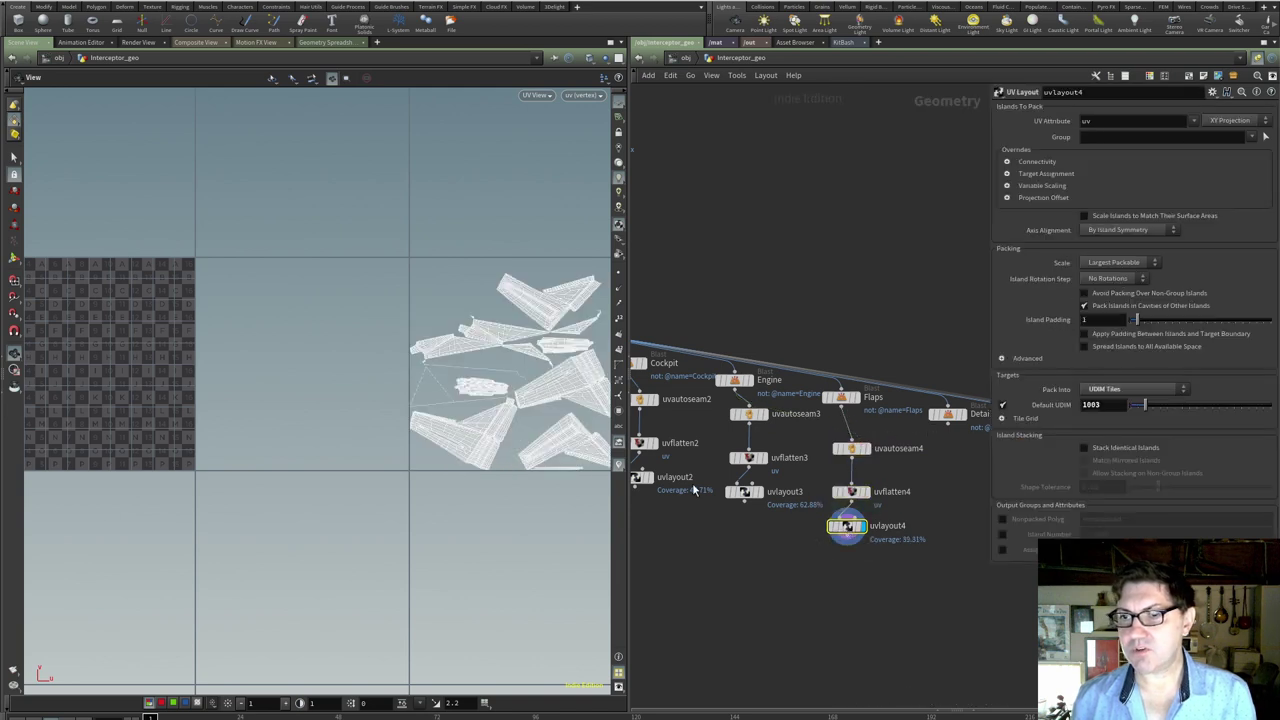
{"action": "middle_click_drag", "start_coordinate": [777, 571], "coordinate": [632, 548]}
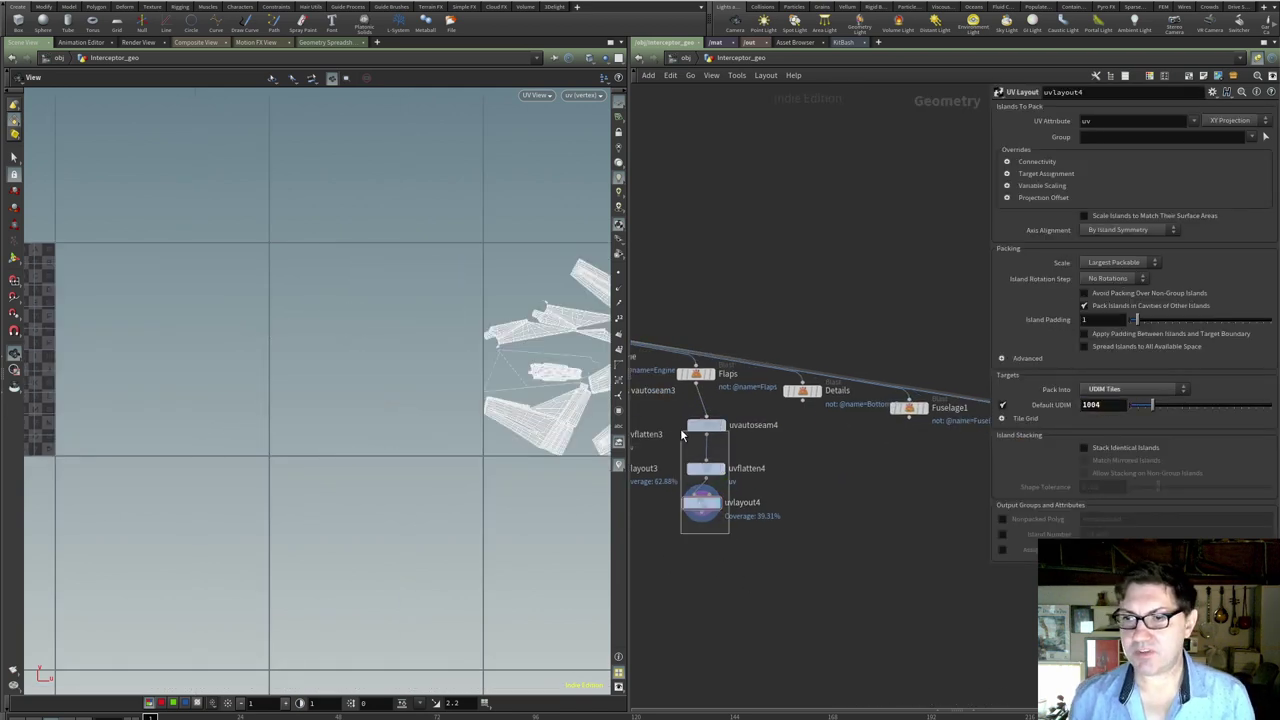
- Duplicate the Flaps branch's autoseam, flatten and layout nodes onto the Details blast node and set the copied layout's Default UDIM to 1005
{"action": "left_click_drag", "start_coordinate": [706, 425], "coordinate": [807, 430], "text": "alt"}
{"action": "left_click", "coordinate": [797, 519]}
{"action": "left_click", "coordinate": [1108, 404]}
{"action": "key", "text": "BackSpace"}
{"action": "type", "text": "5"}
{"action": "key", "text": "Return"}
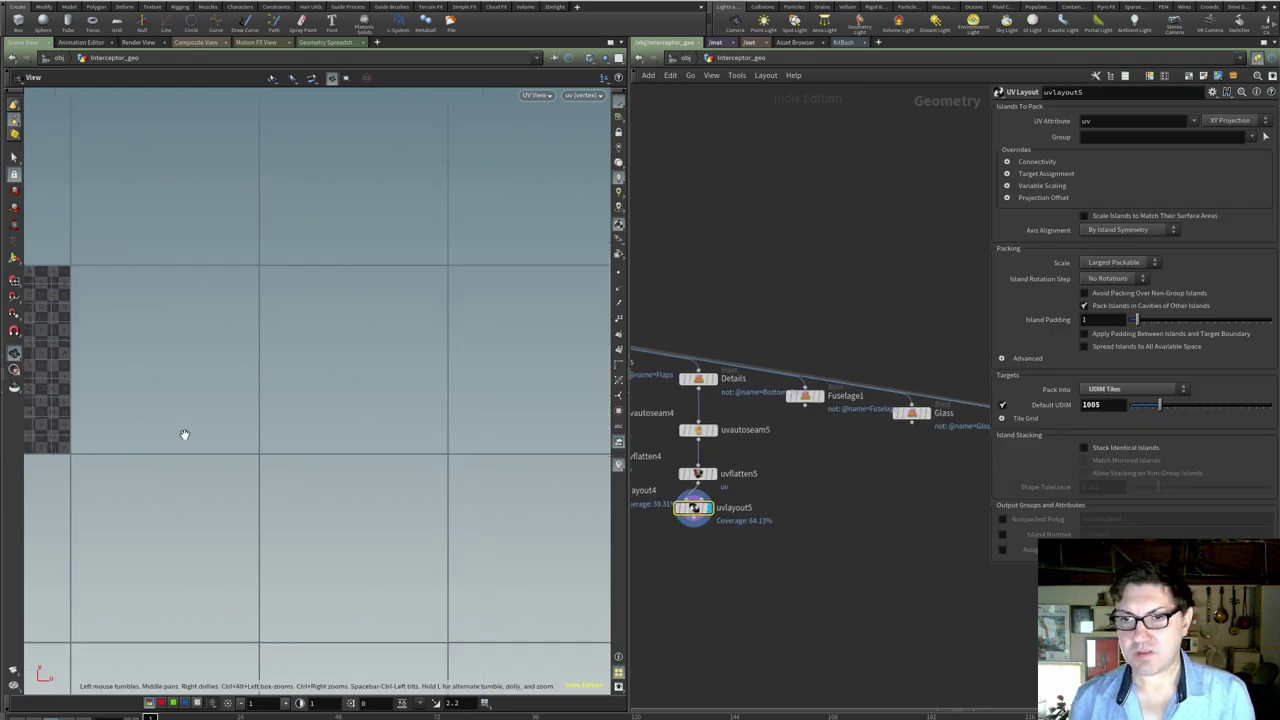
- Duplicate the three UV nodes onto the Fuselage1 and Glass blast nodes, assigning each copied layout the next UDIM tile
{"action": "left_click_drag", "start_coordinate": [674, 377], "coordinate": [918, 536]}
{"action": "left_click_drag", "start_coordinate": [813, 533], "coordinate": [813, 530]}
{"action": "left_click", "coordinate": [813, 530]}
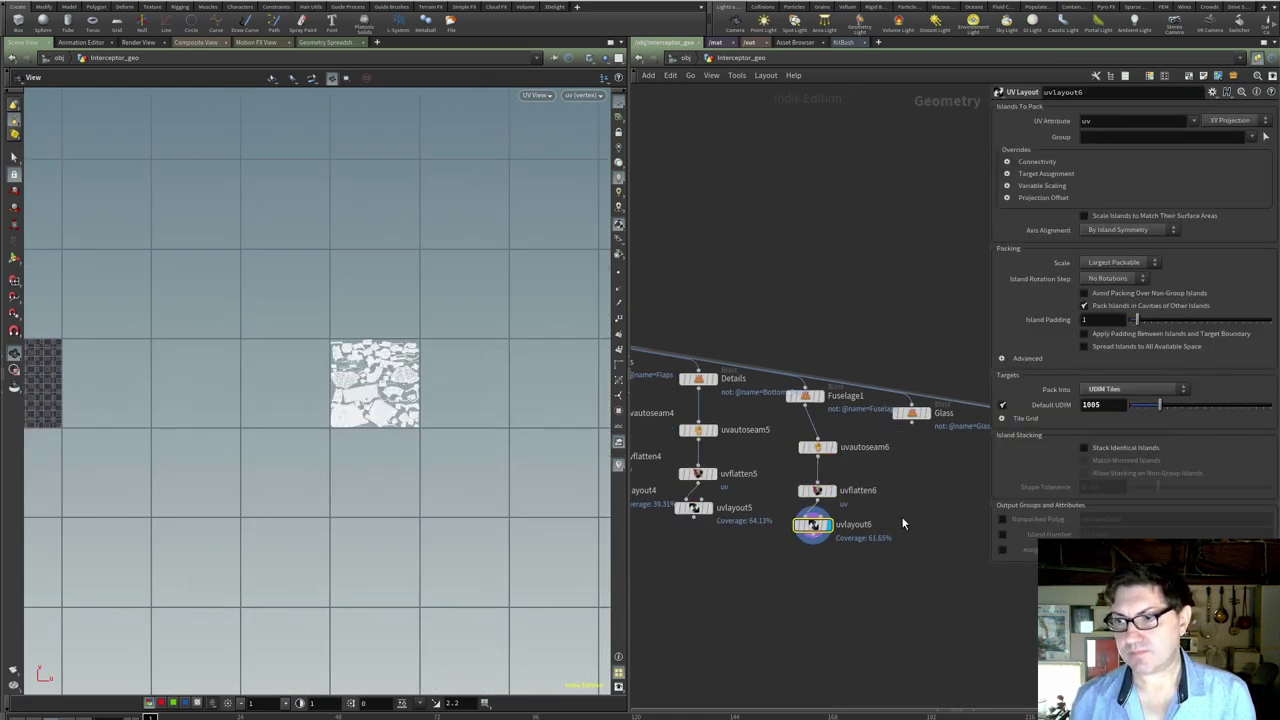
{"action": "middle_click_drag", "start_coordinate": [912, 430], "coordinate": [808, 420]}
{"action": "left_click", "coordinate": [809, 415]}
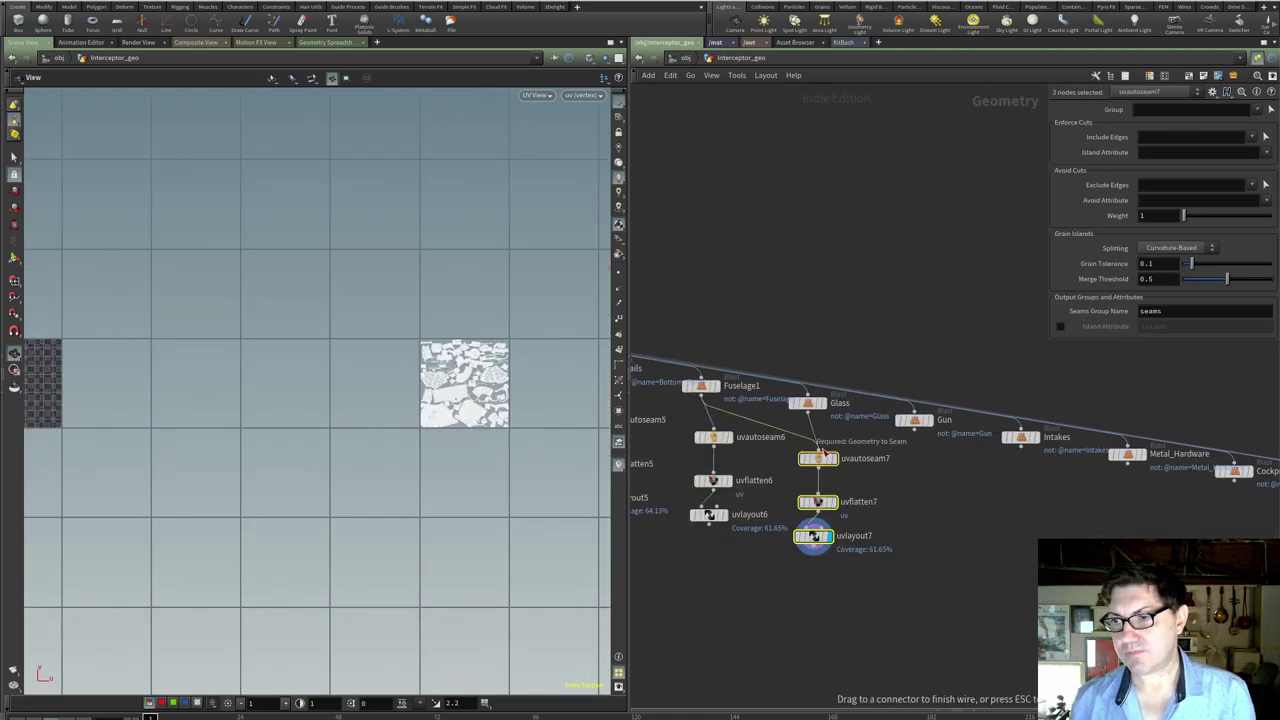
- Add copies of the three UV nodes below the Gun and Intakes blast nodes, continuing the UDIM tile numbering
{"action": "middle_click_drag", "start_coordinate": [916, 470], "coordinate": [832, 455]}
{"action": "left_click", "coordinate": [832, 455]}
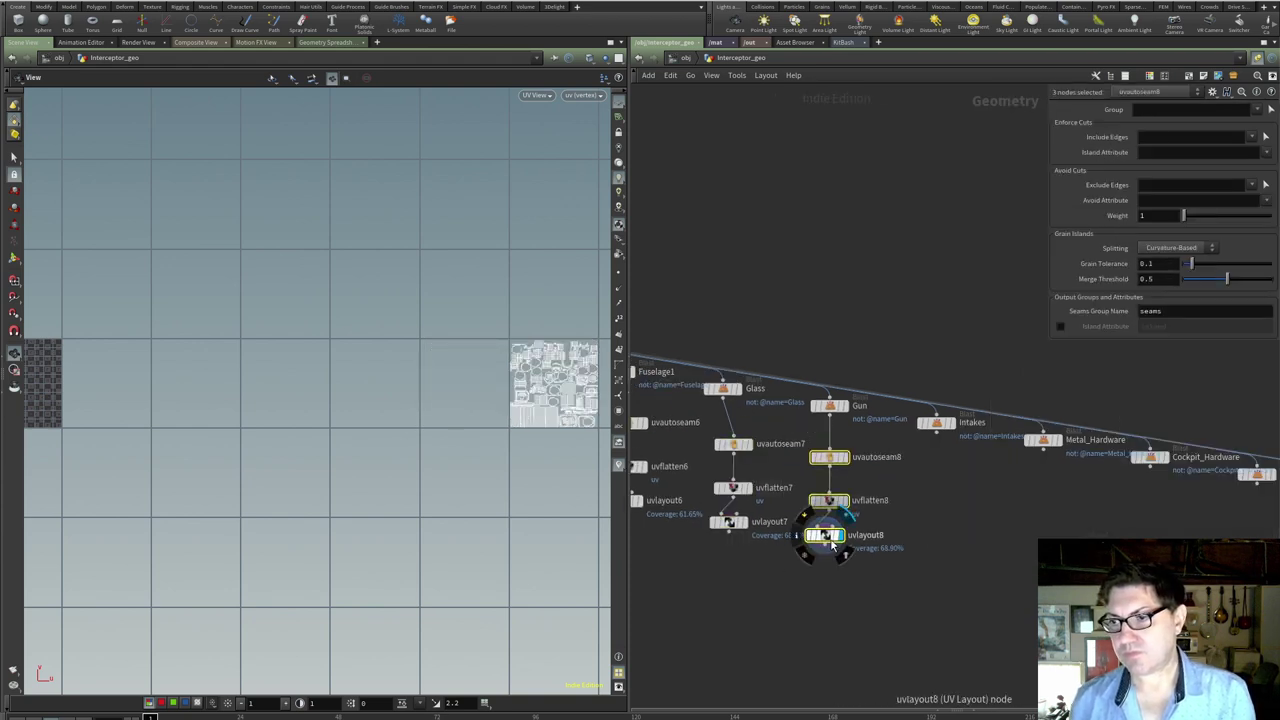
{"action": "key", "text": "ctrl+v"}
{"action": "left_click", "coordinate": [936, 460]}
- Duplicate the UV nodes onto the Metal_Hardware blast node and set the copied layout's Default UDIM to 1010
{"action": "middle_click_drag", "start_coordinate": [942, 441], "coordinate": [780, 417]}
{"action": "left_click", "coordinate": [854, 427]}
{"action": "key", "text": "ctrl+v"}
{"action": "left_click", "coordinate": [877, 452]}
{"action": "left_click", "coordinate": [871, 536]}
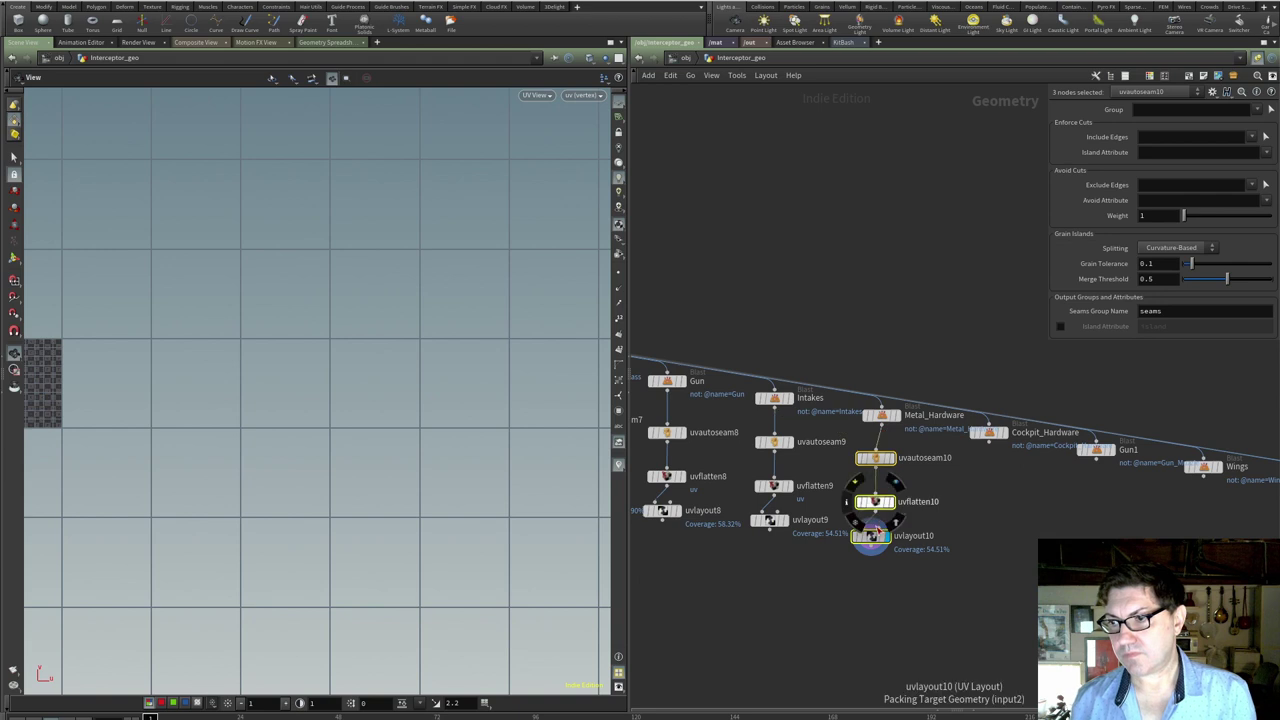
- Paste the three UV nodes below Cockpit_Hardware, wire them to it, and set uvlayout11's Default UDIM to 1011
{"action": "middle_click_drag", "start_coordinate": [871, 466], "coordinate": [697, 452]}
{"action": "key", "text": "ctrl+v"}
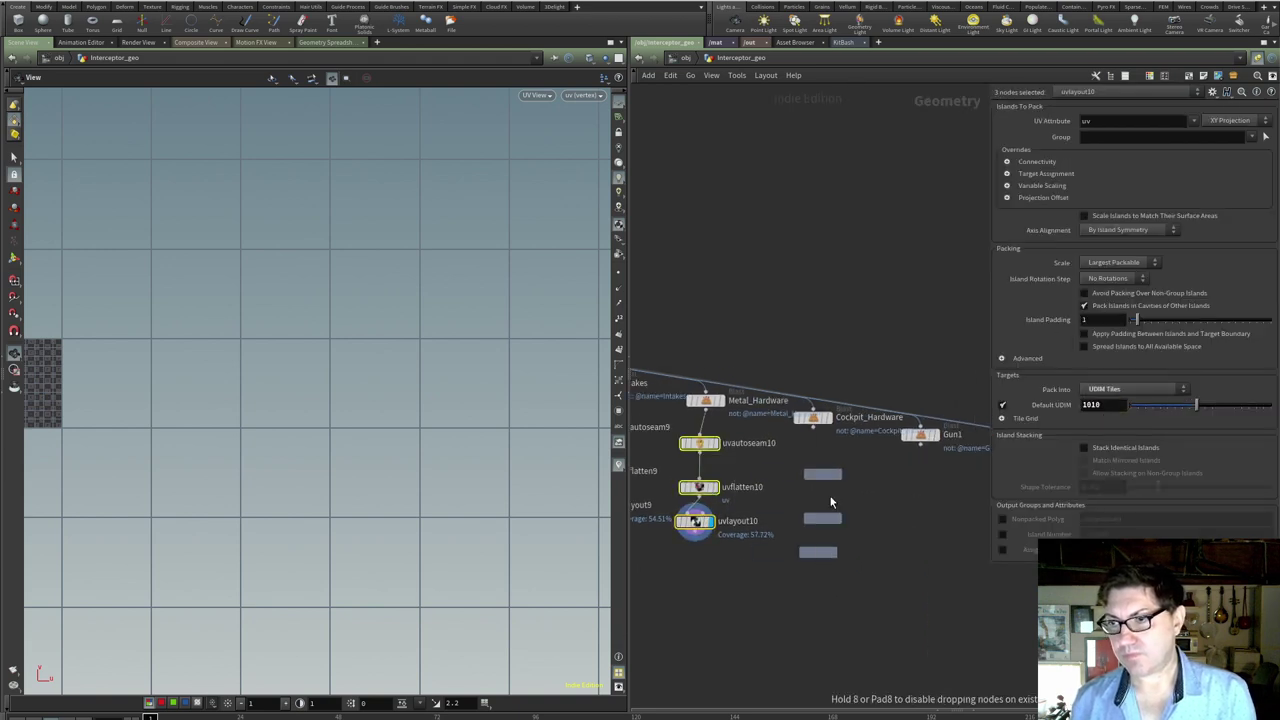
{"action": "left_click", "coordinate": [805, 558]}
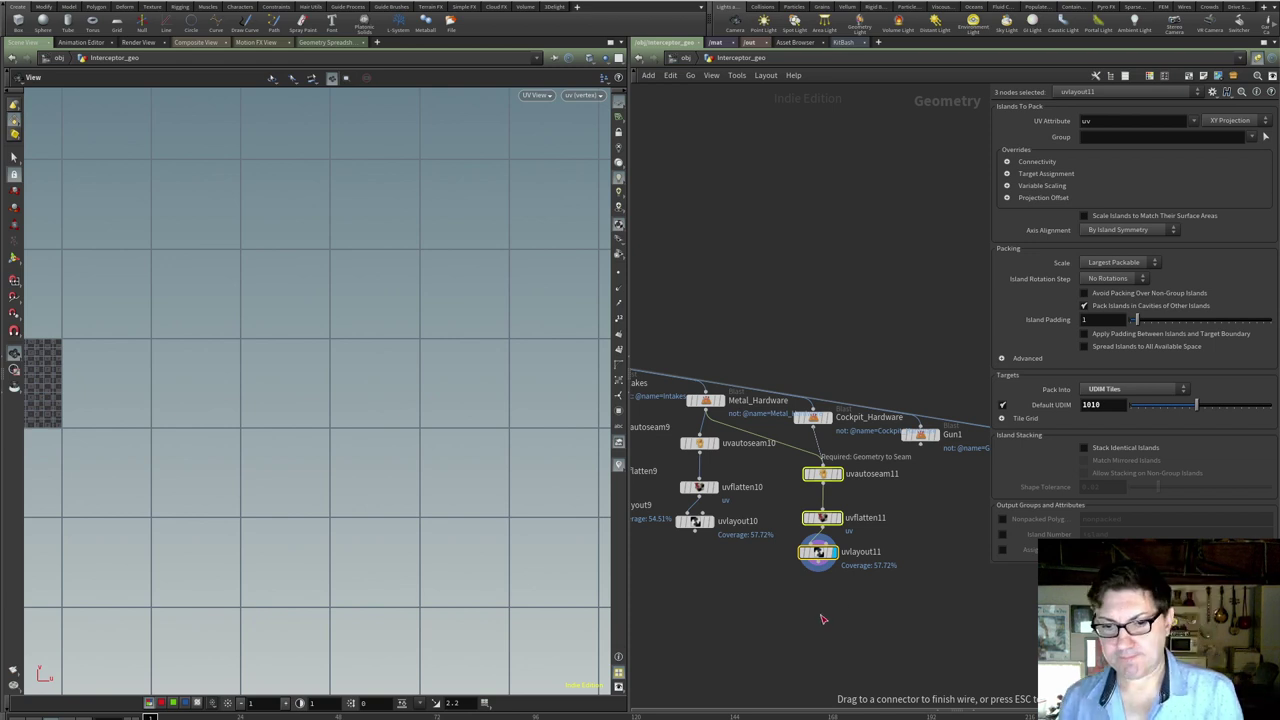
{"action": "left_click", "coordinate": [826, 546]}
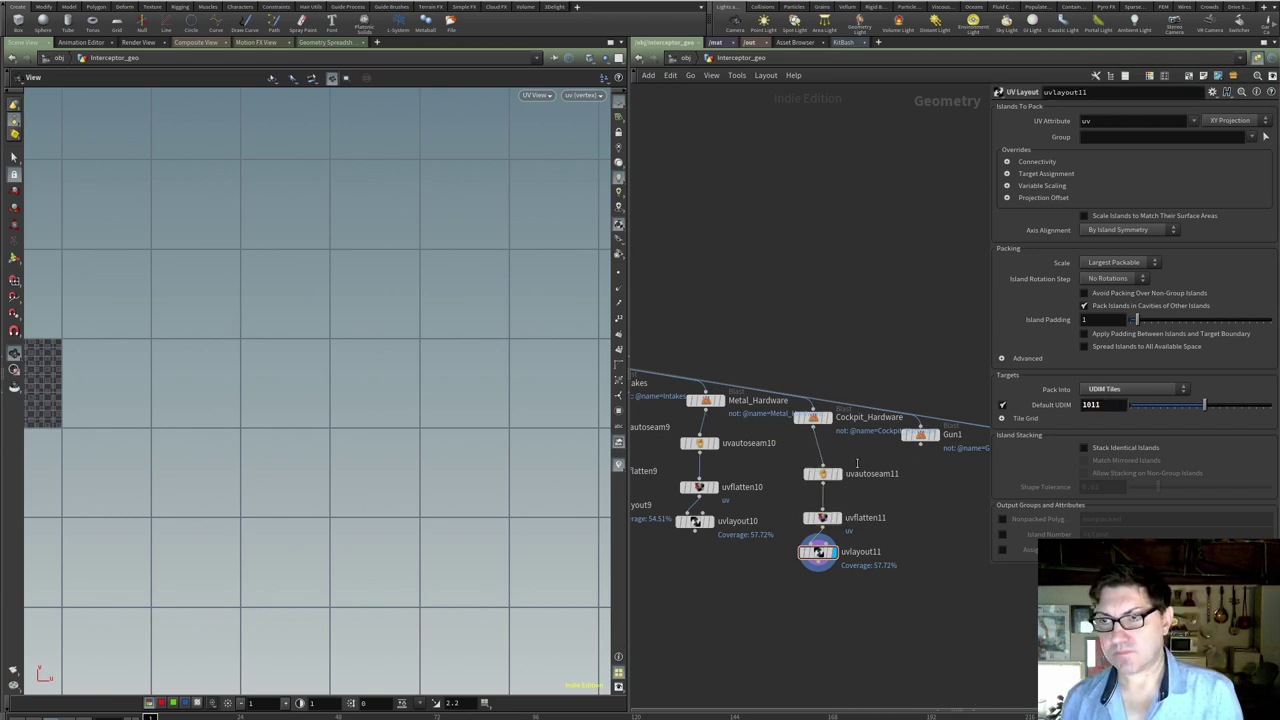
- Duplicate the Cockpit_Hardware branch's three UV nodes onto the Gun1 and Wings blast nodes
{"action": "middle_click_drag", "start_coordinate": [883, 514], "coordinate": [814, 494]}
{"action": "left_click_drag", "start_coordinate": [800, 532], "coordinate": [665, 415]}
{"action": "key", "text": "ctrl+c"}
{"action": "key", "text": "ctrl+v"}
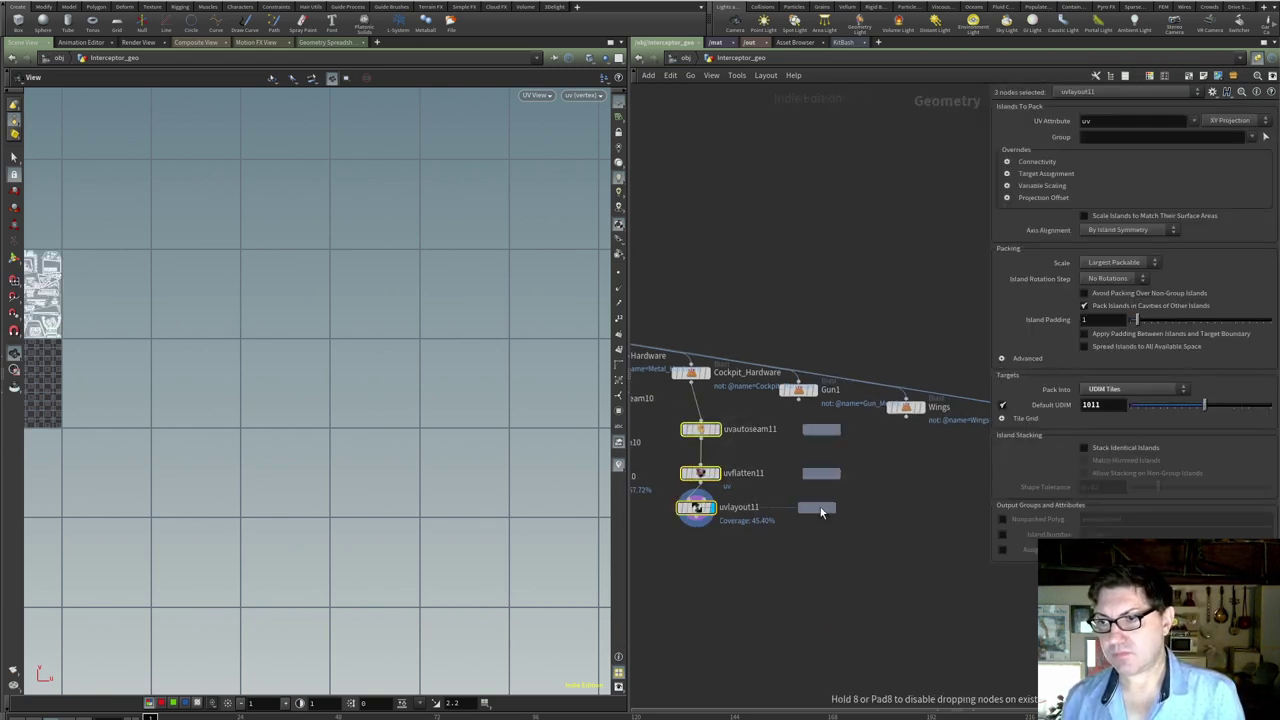
{"action": "left_click", "coordinate": [799, 399]}
{"action": "middle_click_drag", "start_coordinate": [820, 420], "coordinate": [700, 416]}
{"action": "key", "text": "ctrl+v"}
{"action": "left_click", "coordinate": [799, 432]}
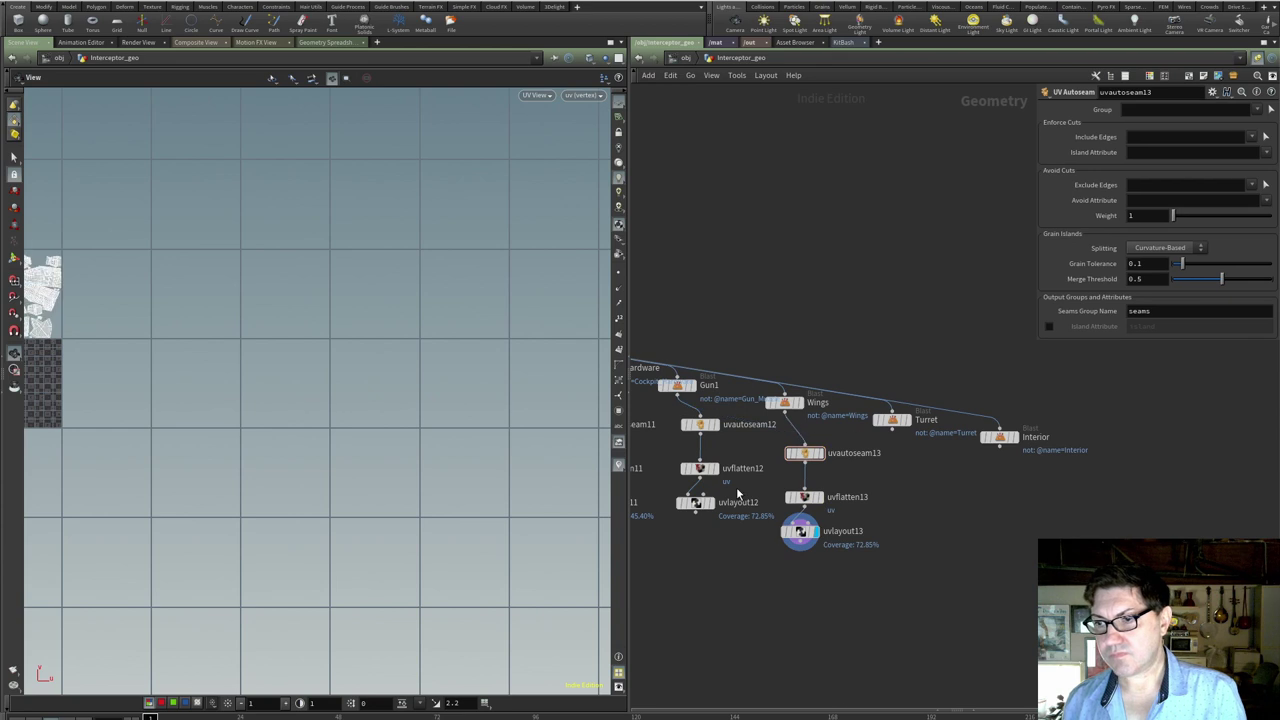
- Set the Default UDIM to 1012 on Gun1's layout node and to 1013 on Wings' layout node
{"action": "left_click", "coordinate": [800, 531]}
{"action": "left_click", "coordinate": [1103, 404]}
{"action": "key", "text": "BackSpace"}
{"action": "type", "text": "2"}
- Paste the three UV nodes onto the Turret blast node and set uvlayout14's Default UDIM to 1014
{"action": "middle_click_drag", "start_coordinate": [845, 630], "coordinate": [745, 630]}
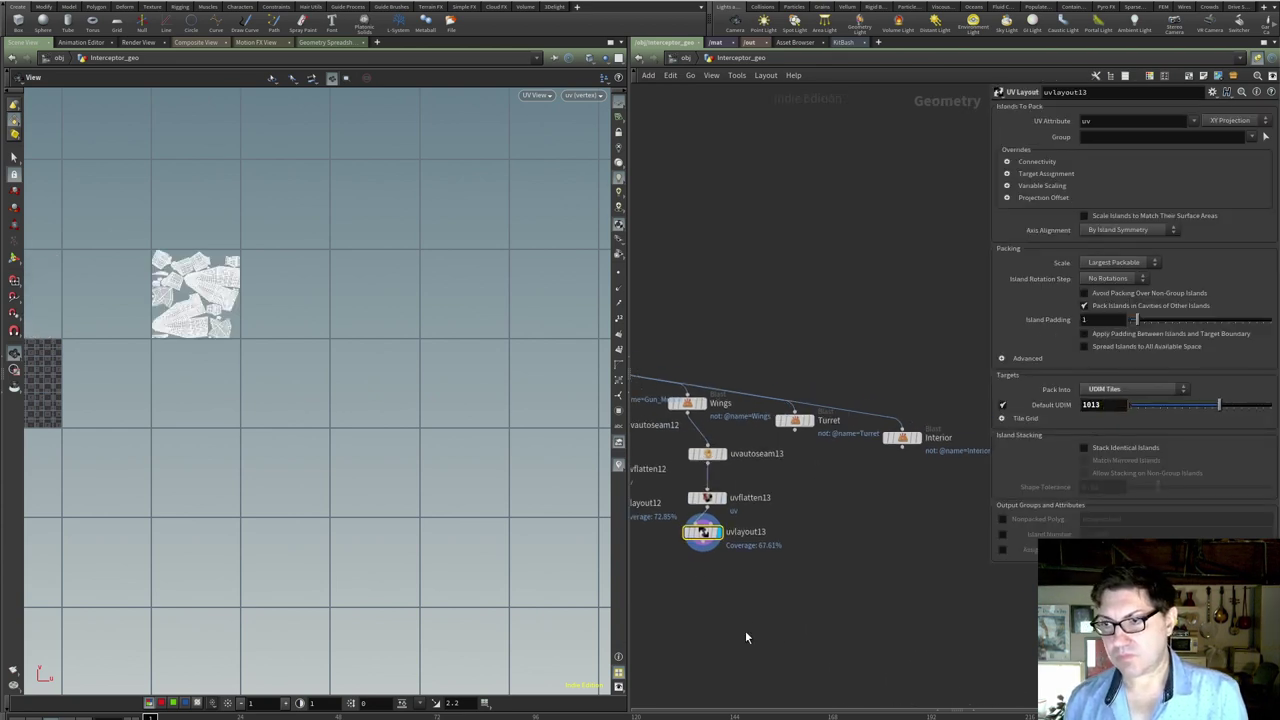
{"action": "key", "text": "ctrl+v"}
{"action": "left_click", "coordinate": [825, 472]}
{"action": "left_click", "coordinate": [1103, 404]}
{"action": "key", "text": "BackSpace"}
{"action": "type", "text": "3"}
{"action": "key", "text": "Return"}
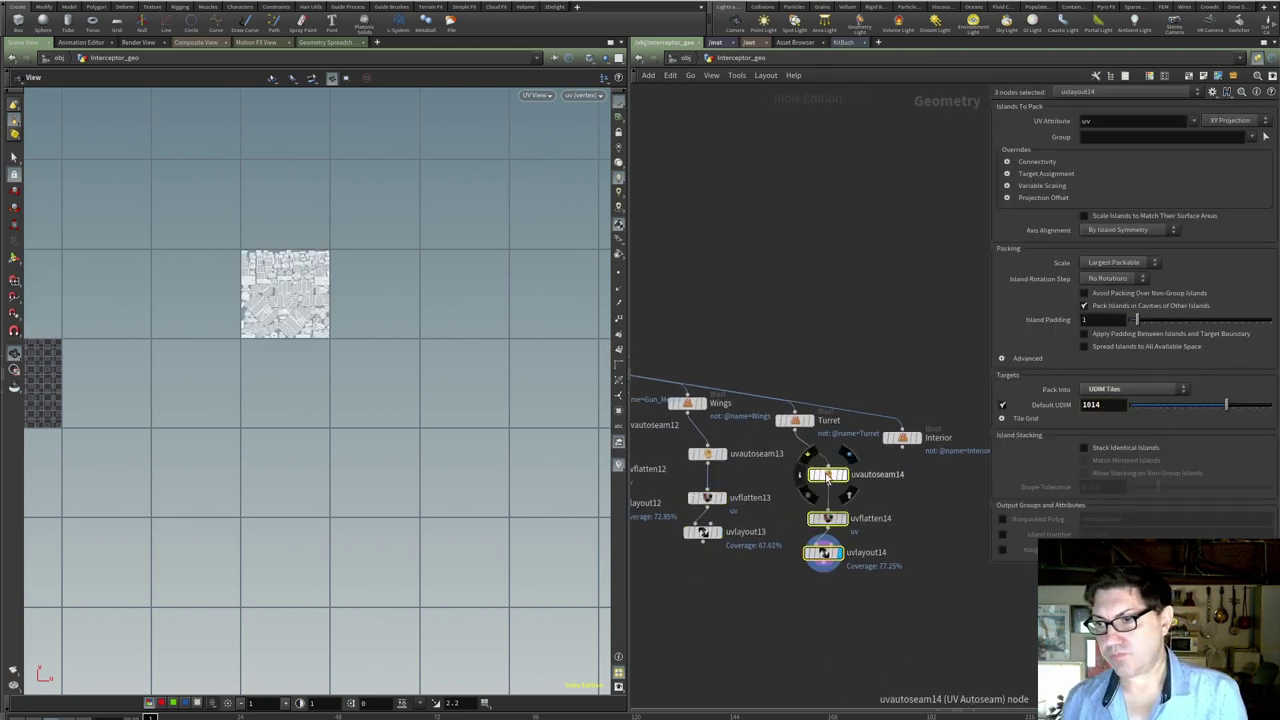
- Paste the three UV nodes onto the Interior blast node and set uvlayout15's Default UDIM to 1015
{"action": "key", "text": "ctrl+v"}
{"action": "left_click", "coordinate": [914, 563]}
{"action": "left_click", "coordinate": [1100, 404]}
{"action": "key", "text": "BackSpace"}
{"action": "type", "text": "5"}
{"action": "key", "text": "Return"}
- Lay out the node network neatly and combine all the uvlayout branches in a single displayed Merge node
{"action": "scroll", "coordinate": [797, 661], "scroll_direction": "down", "scroll_amount": 4}
{"action": "key", "text": "l"}
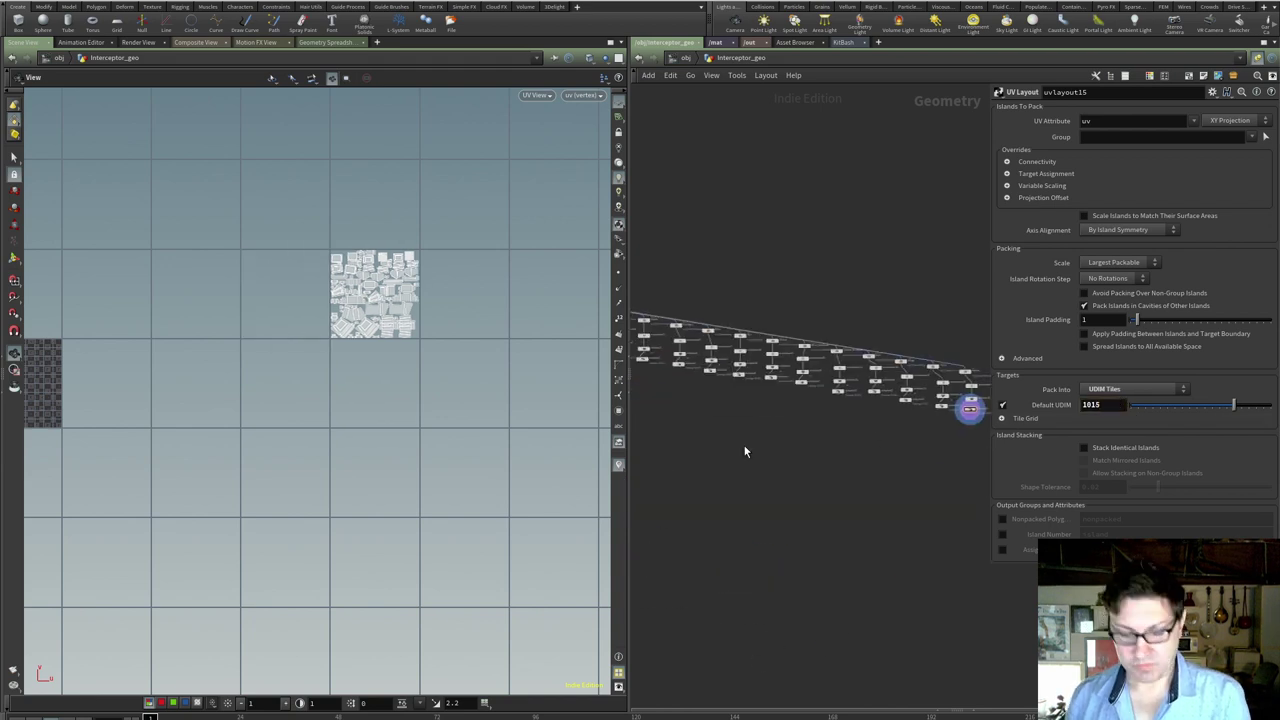
{"action": "left_click_drag", "start_coordinate": [627, 590], "coordinate": [472, 570]}
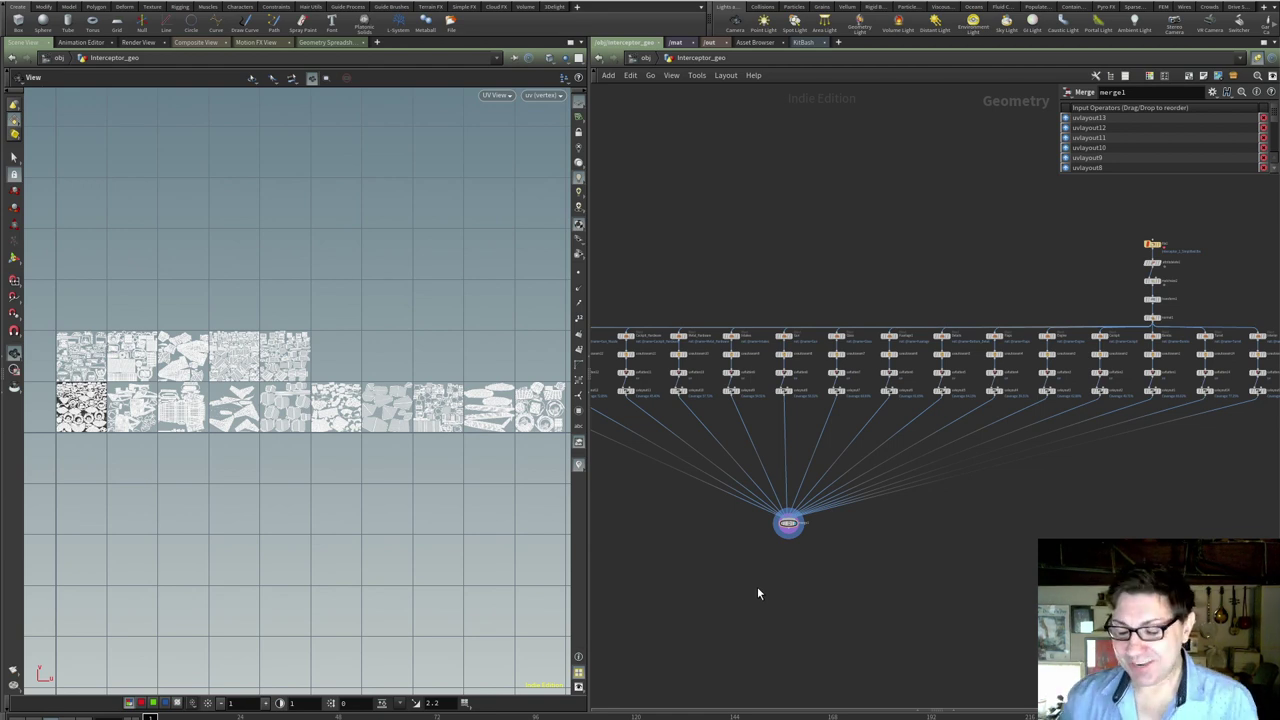
- Examine the merged branches, their UDIM tiles in the UV view, and uvlayout9's Default UDIM setting
{"action": "scroll", "coordinate": [773, 612], "scroll_direction": "up", "scroll_amount": 3}
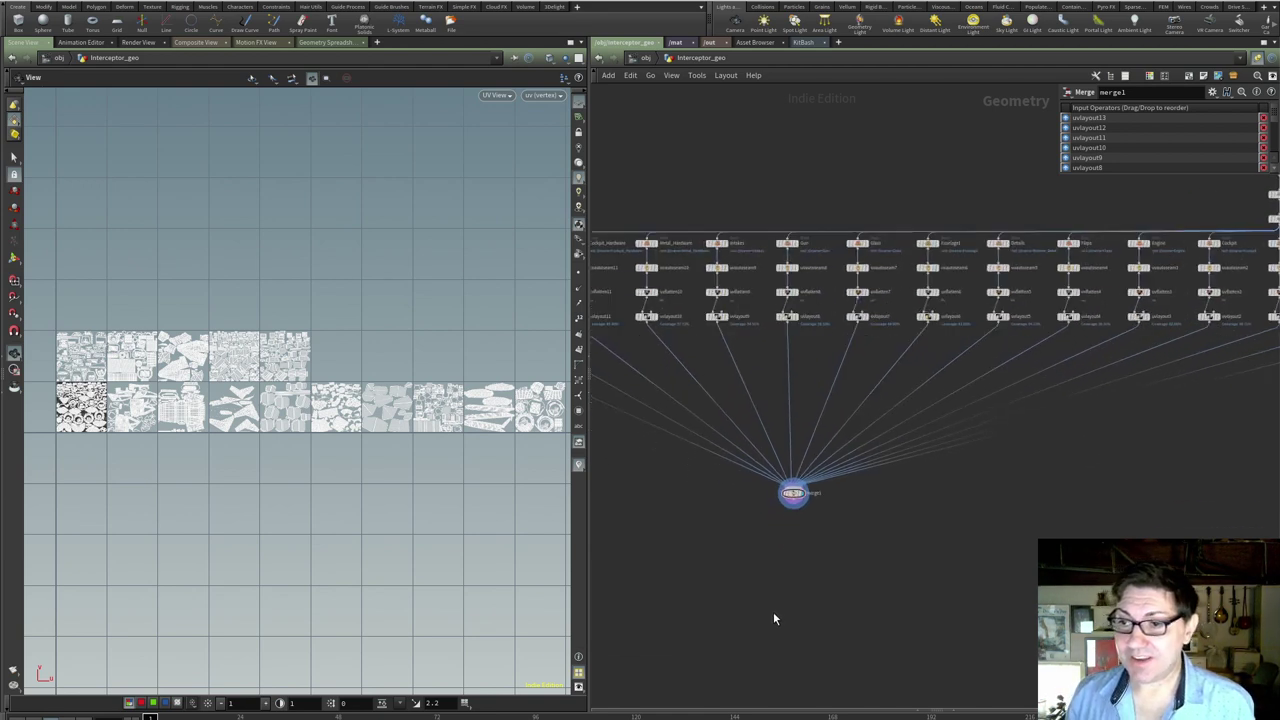
{"action": "middle_click_drag", "start_coordinate": [763, 600], "coordinate": [810, 628]}
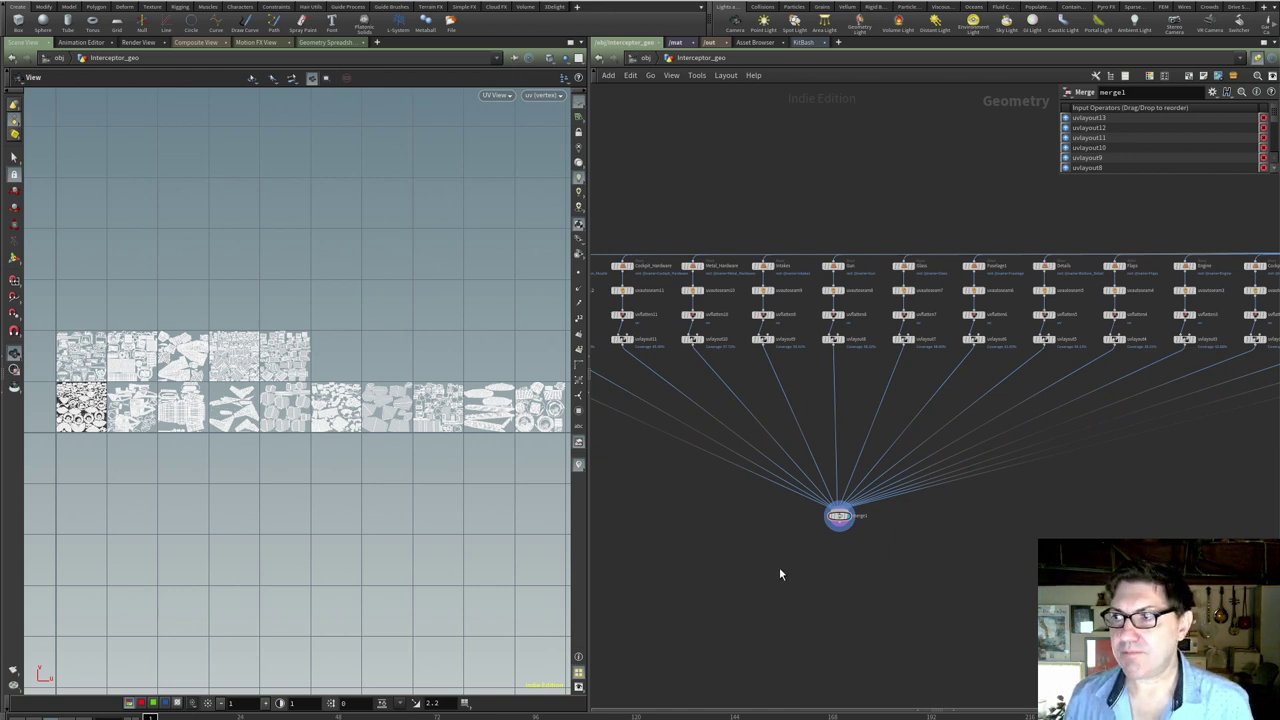
{"action": "middle_click_drag", "start_coordinate": [780, 571], "coordinate": [866, 575]}
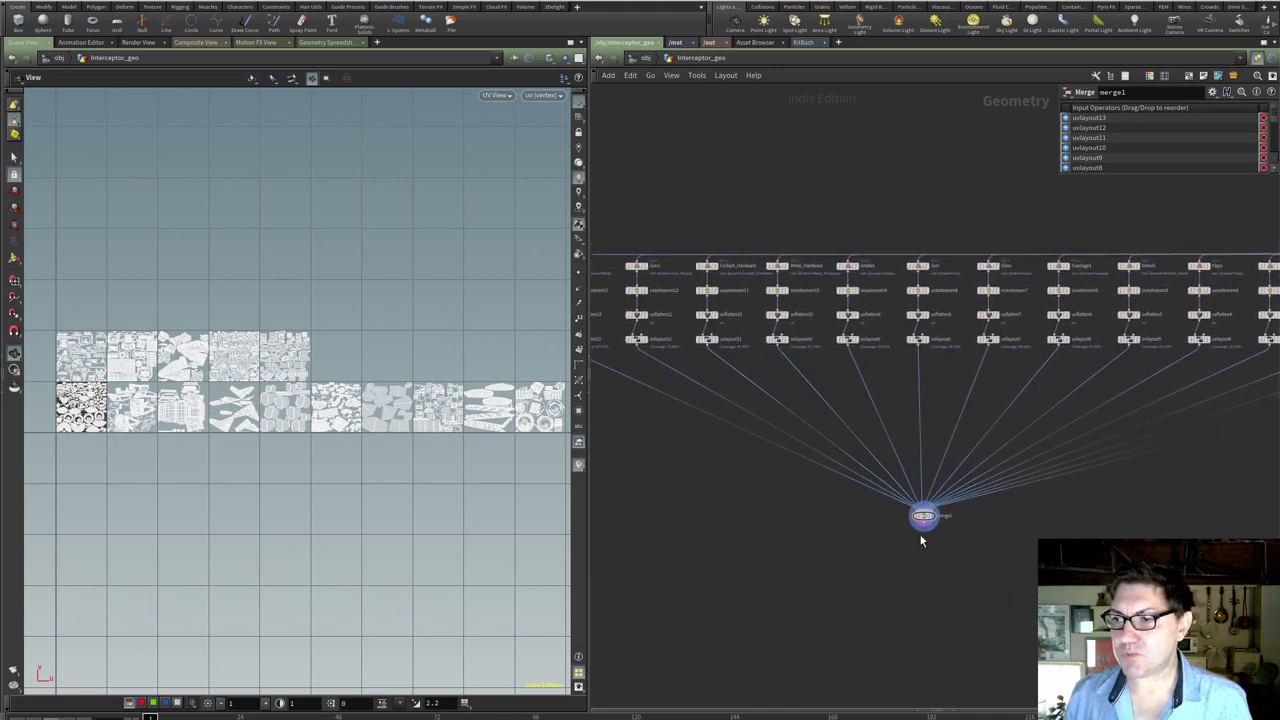
{"action": "middle_click_drag", "start_coordinate": [1049, 582], "coordinate": [965, 561]}
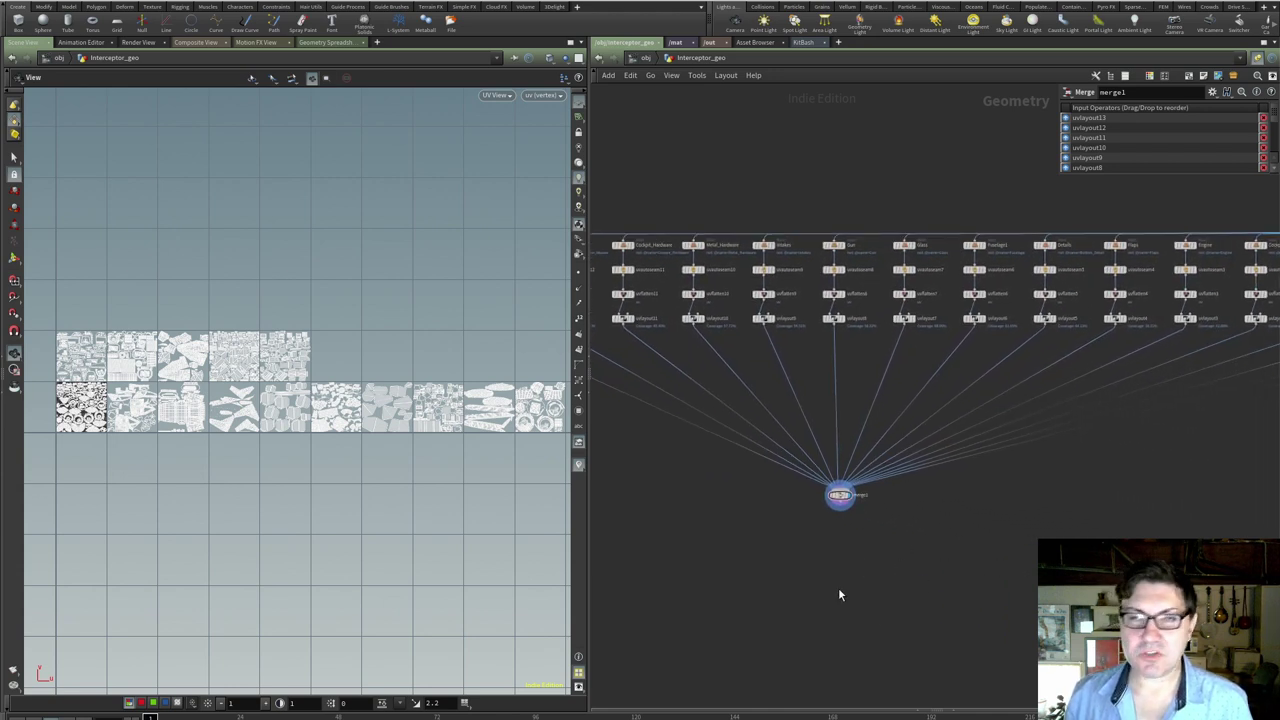
{"action": "middle_click_drag", "start_coordinate": [371, 506], "coordinate": [360, 500]}
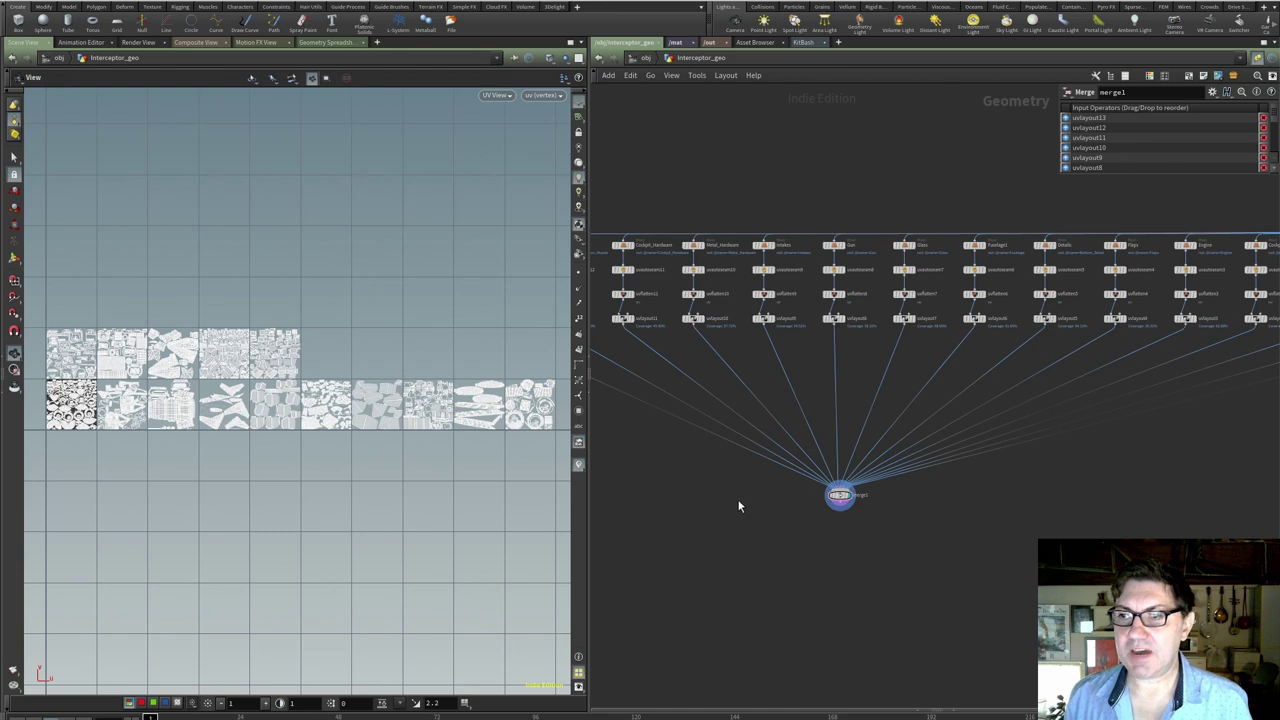
{"action": "left_click", "coordinate": [763, 318]}
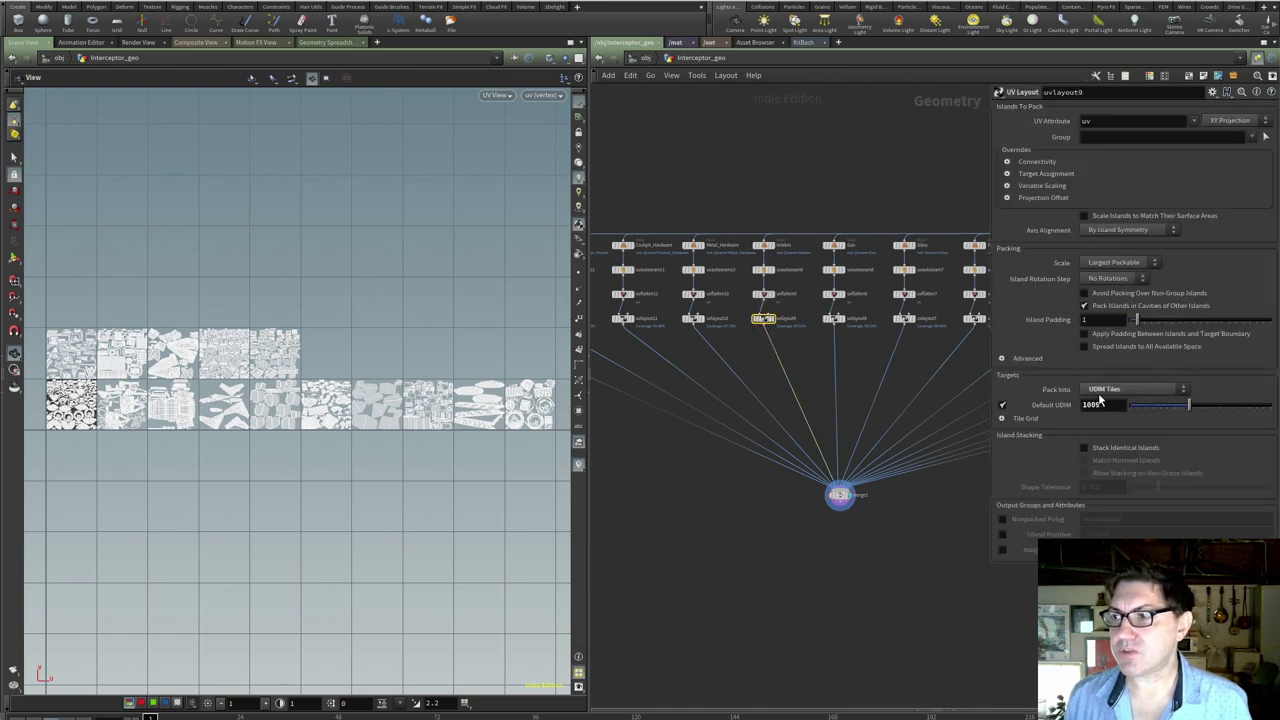
{"action": "left_click", "coordinate": [770, 616]}
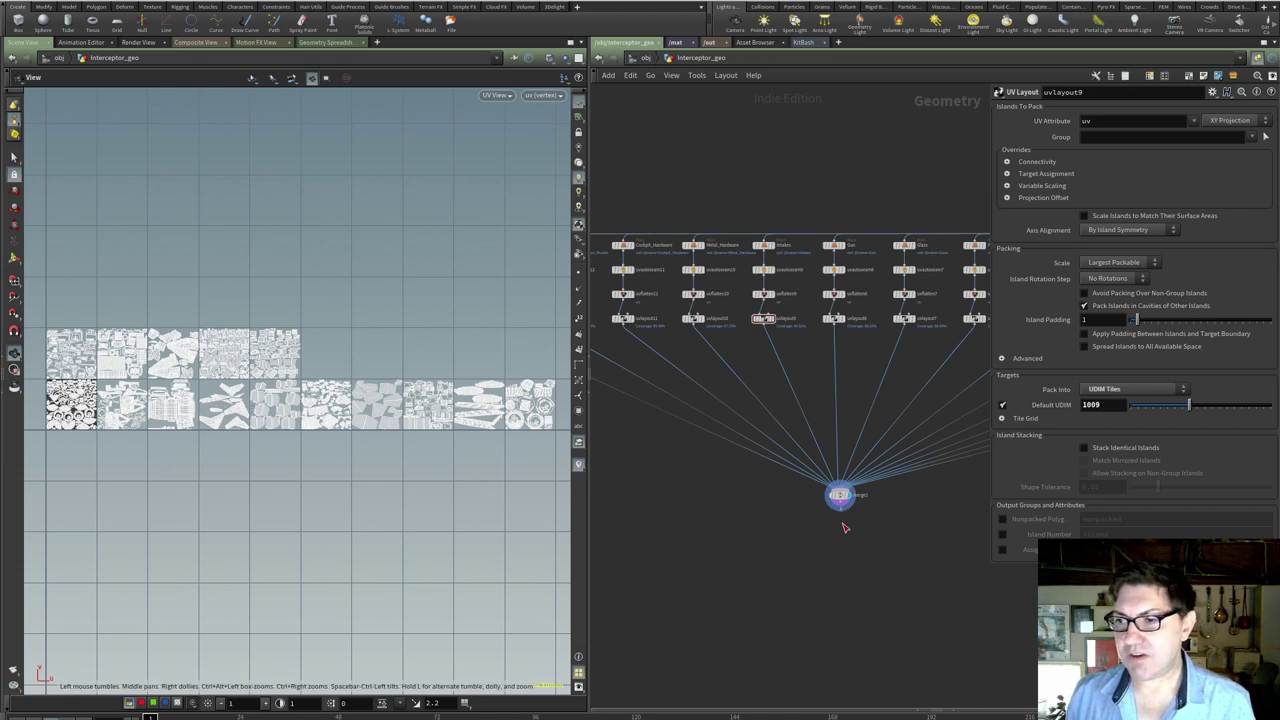
- Add a Null node below the Merge node and rename it OUT
{"action": "key", "text": "Tab"}
{"action": "type", "text": "null"}
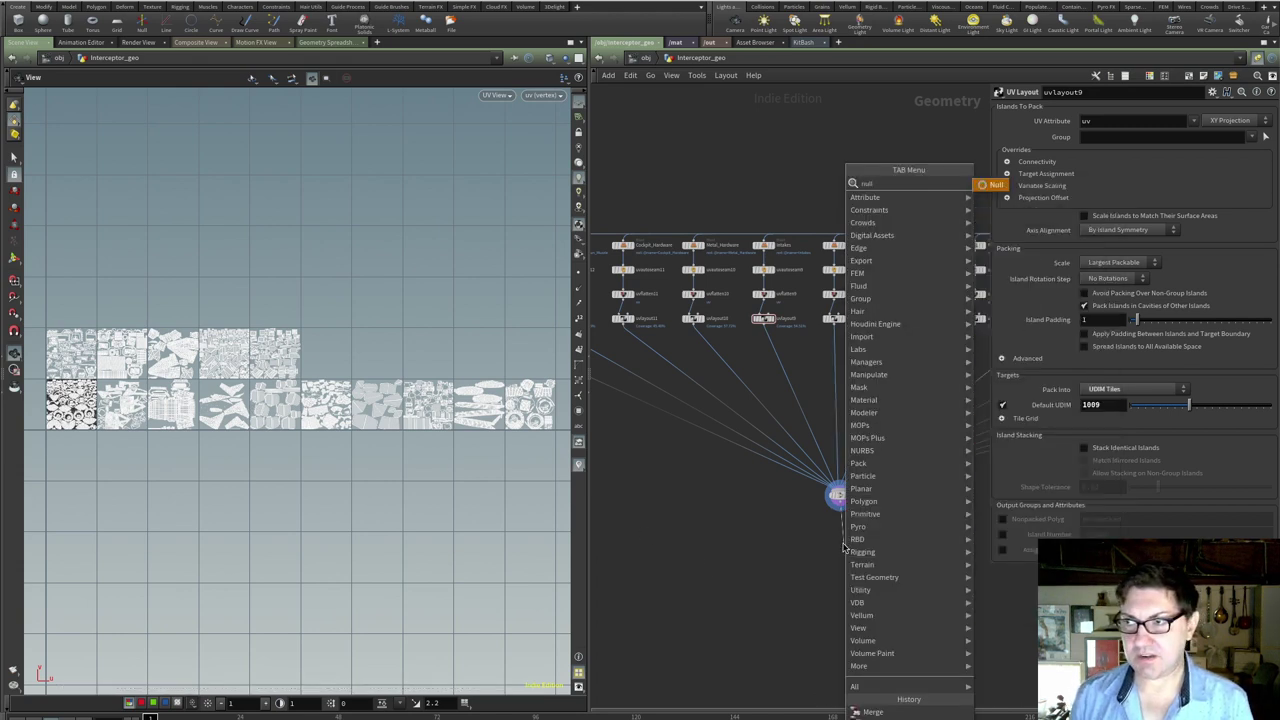
{"action": "key", "text": "Return"}
{"action": "left_click", "coordinate": [843, 540]}
{"action": "double_click", "coordinate": [866, 545]}
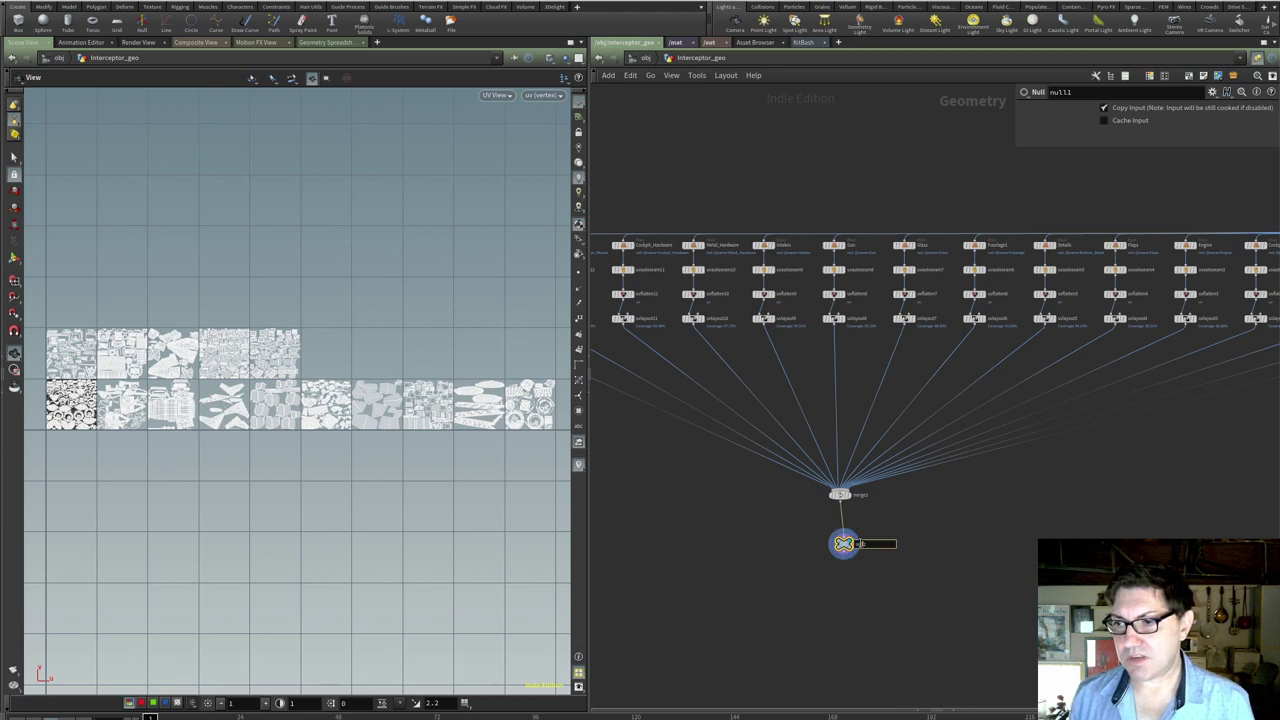
{"action": "type", "text": "OUT"}
{"action": "key", "text": "Return"}
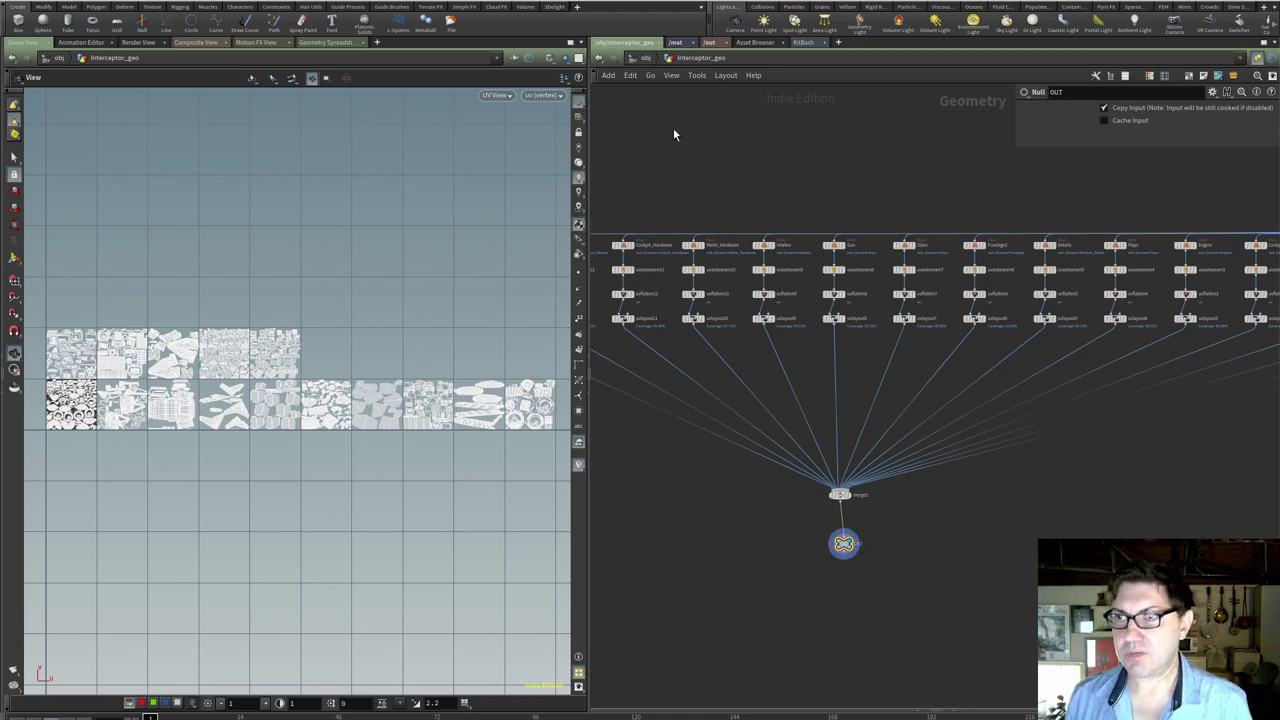
- Start a Filmbox FBX export from the object level to INTERCEPTOR_U.fbx on the Desktop, with ASCII format turned off
{"action": "left_click", "coordinate": [634, 60]}
{"action": "key", "text": "h"}
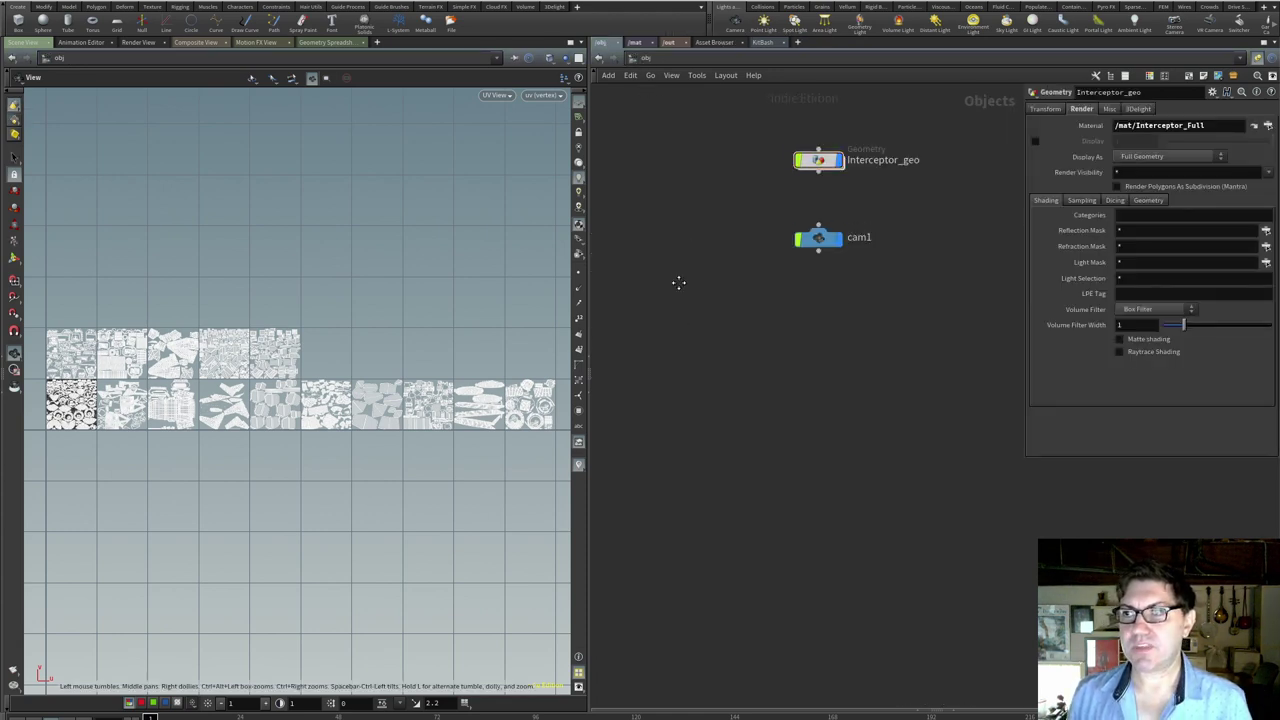
{"action": "left_click", "coordinate": [125, 0]}
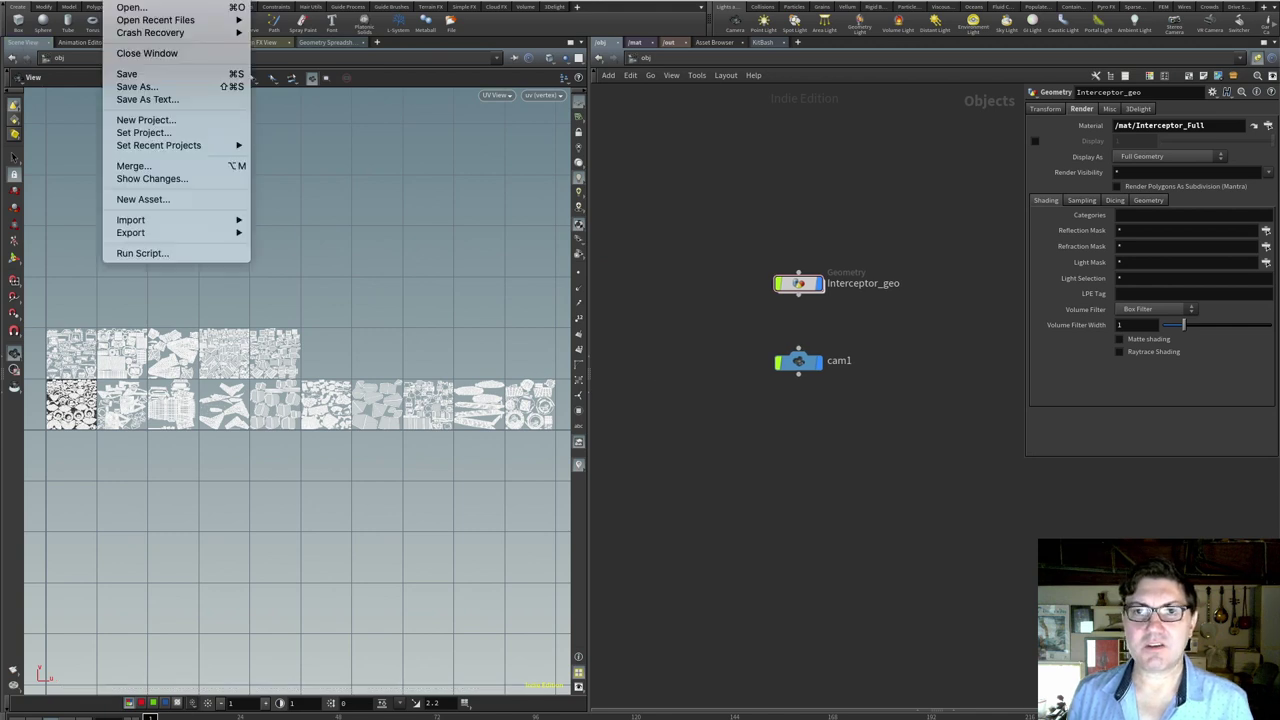
{"action": "mouse_move", "coordinate": [181, 233]}
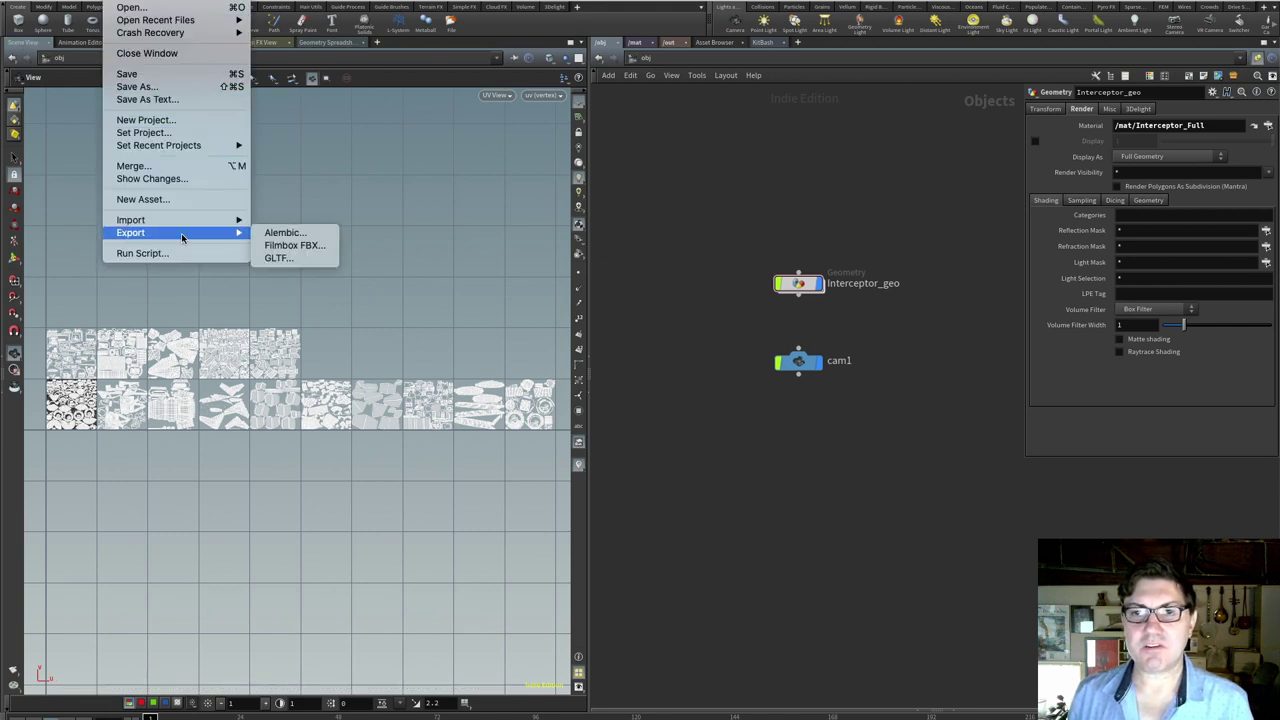
{"action": "left_click", "coordinate": [294, 245]}
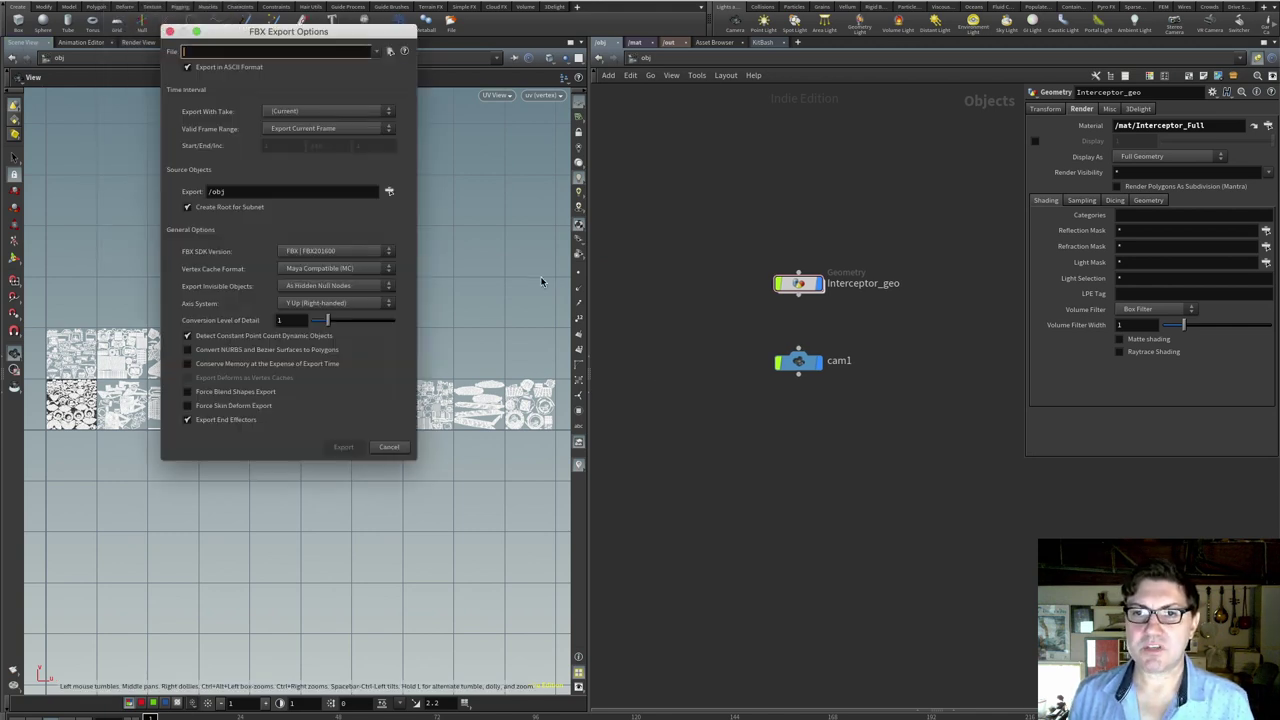
{"action": "left_click", "coordinate": [390, 51]}
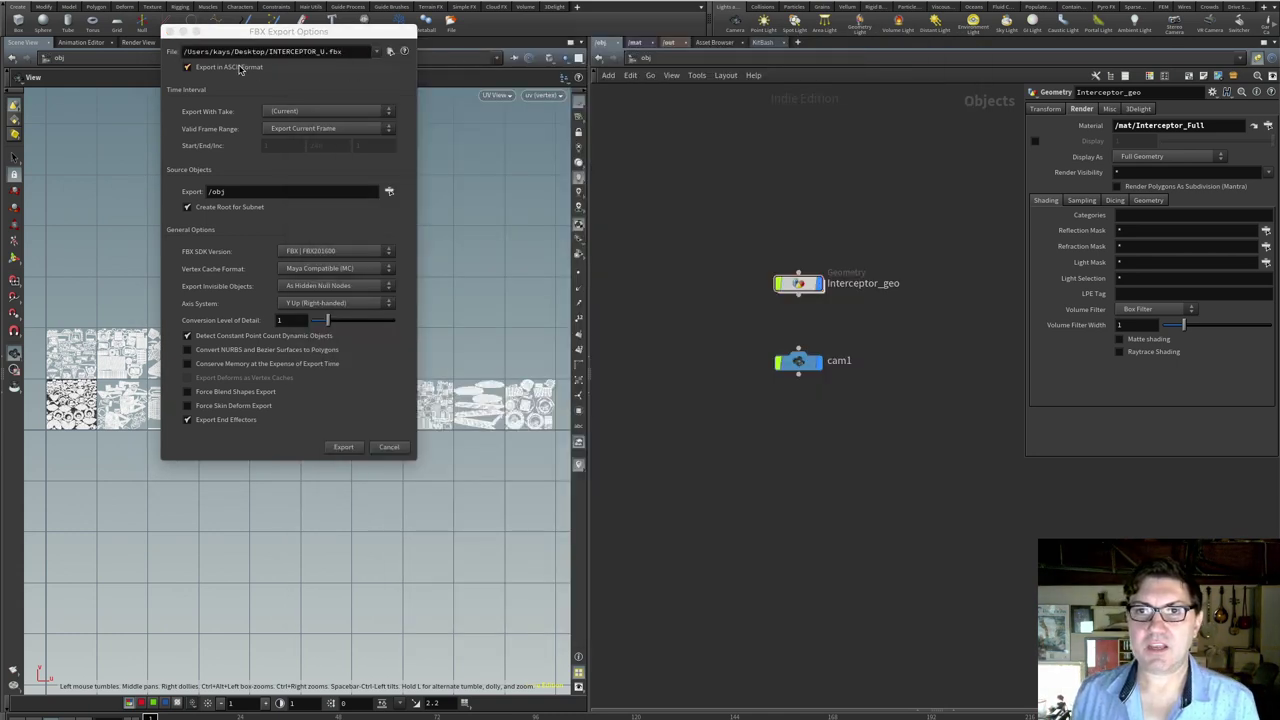
{"action": "left_click", "coordinate": [239, 67]}
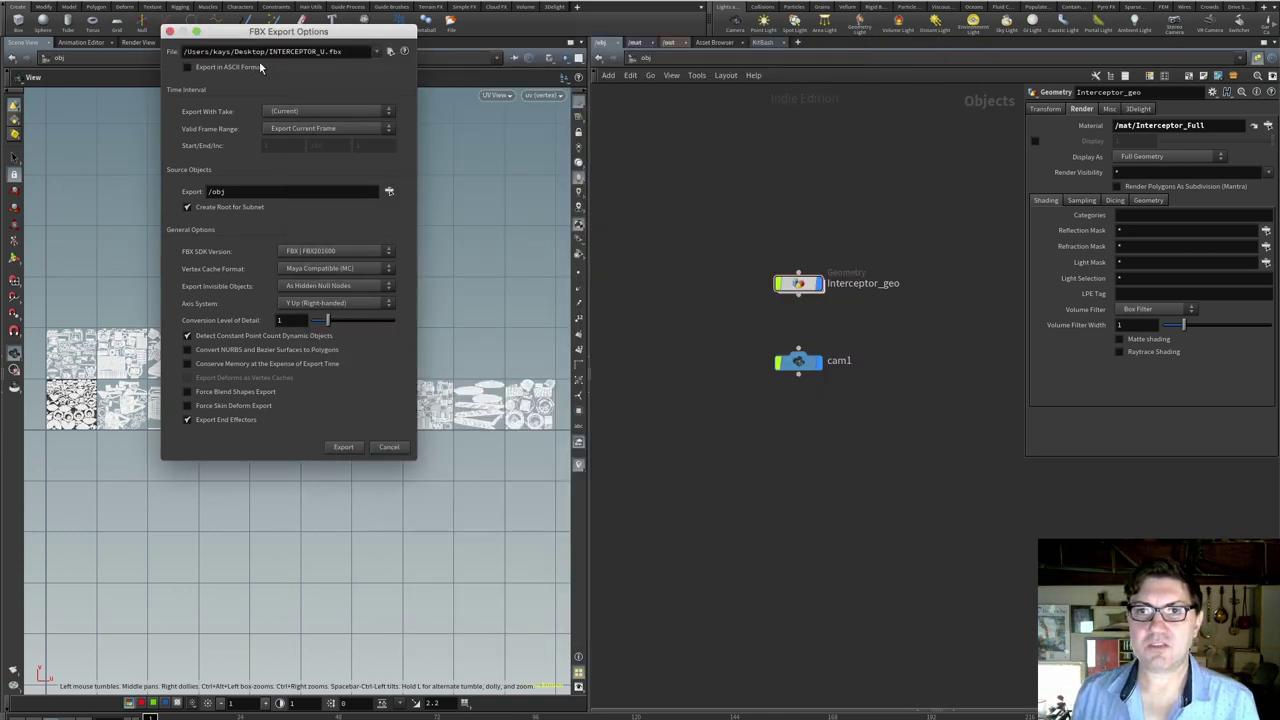
{"action": "left_click_drag", "start_coordinate": [262, 34], "coordinate": [294, 77]}
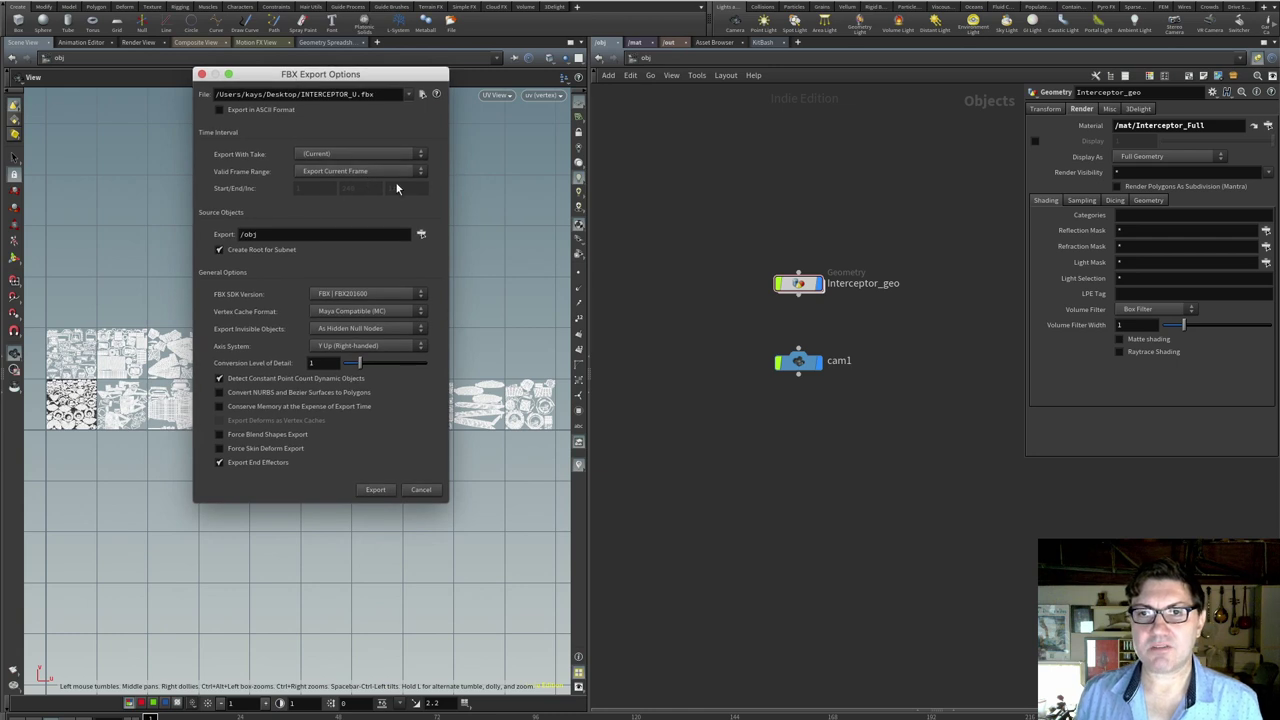
- Restrict the FBX export's source objects to /obj/Interceptor_geo
{"action": "left_click", "coordinate": [422, 236]}
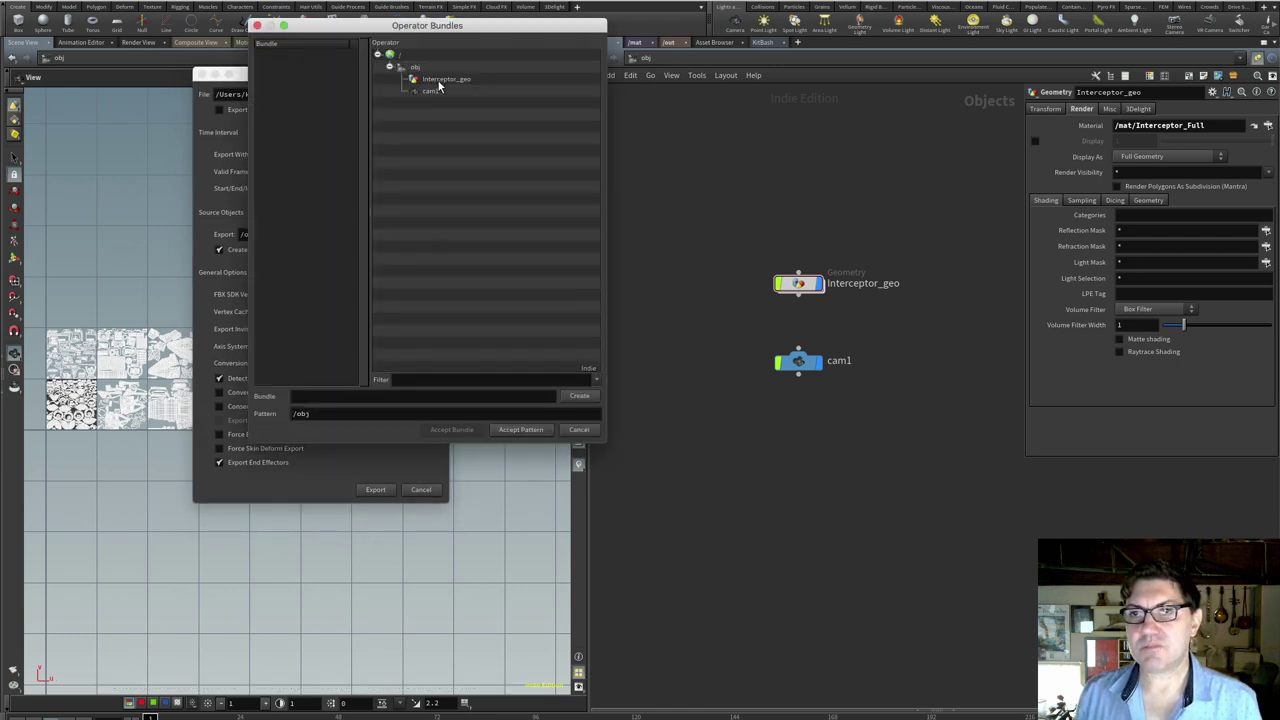
{"action": "left_click", "coordinate": [440, 80]}
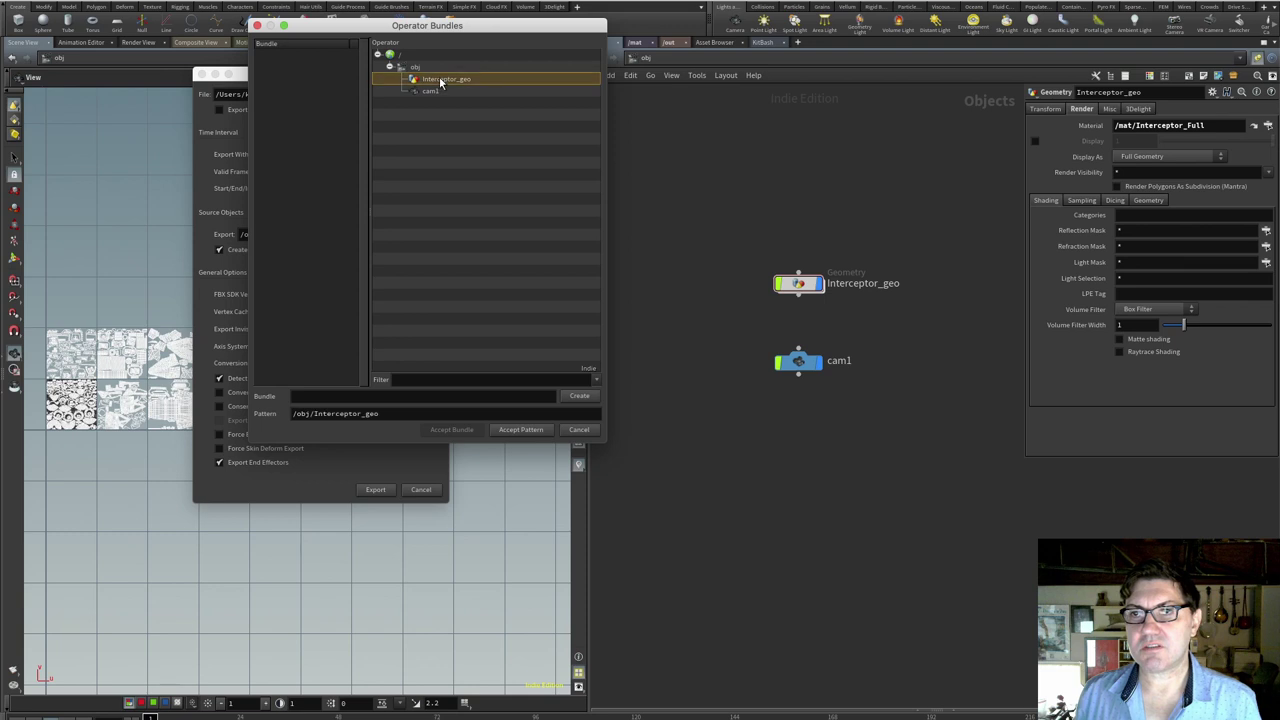
{"action": "left_click", "coordinate": [520, 430]}
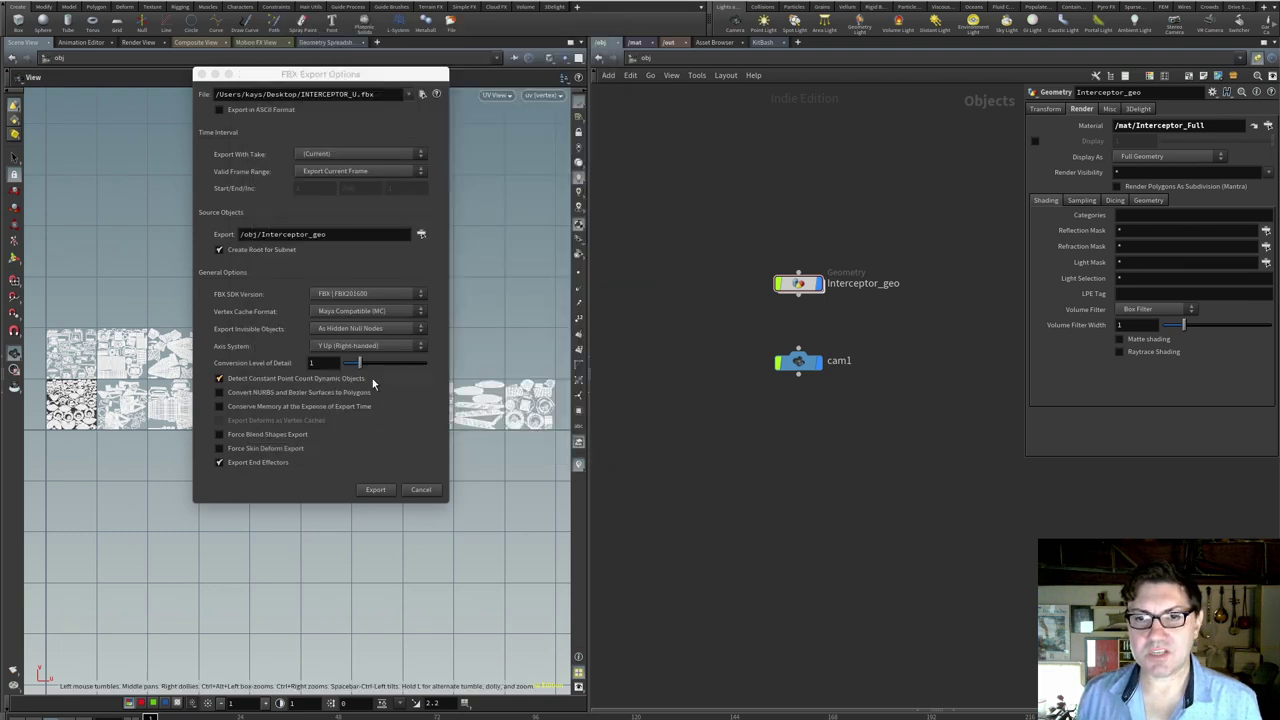
- Enable Conserve Memory at the Expense of Export Time, set Conversion Level of Detail to 5, and export the FBX
{"action": "left_click", "coordinate": [272, 406]}
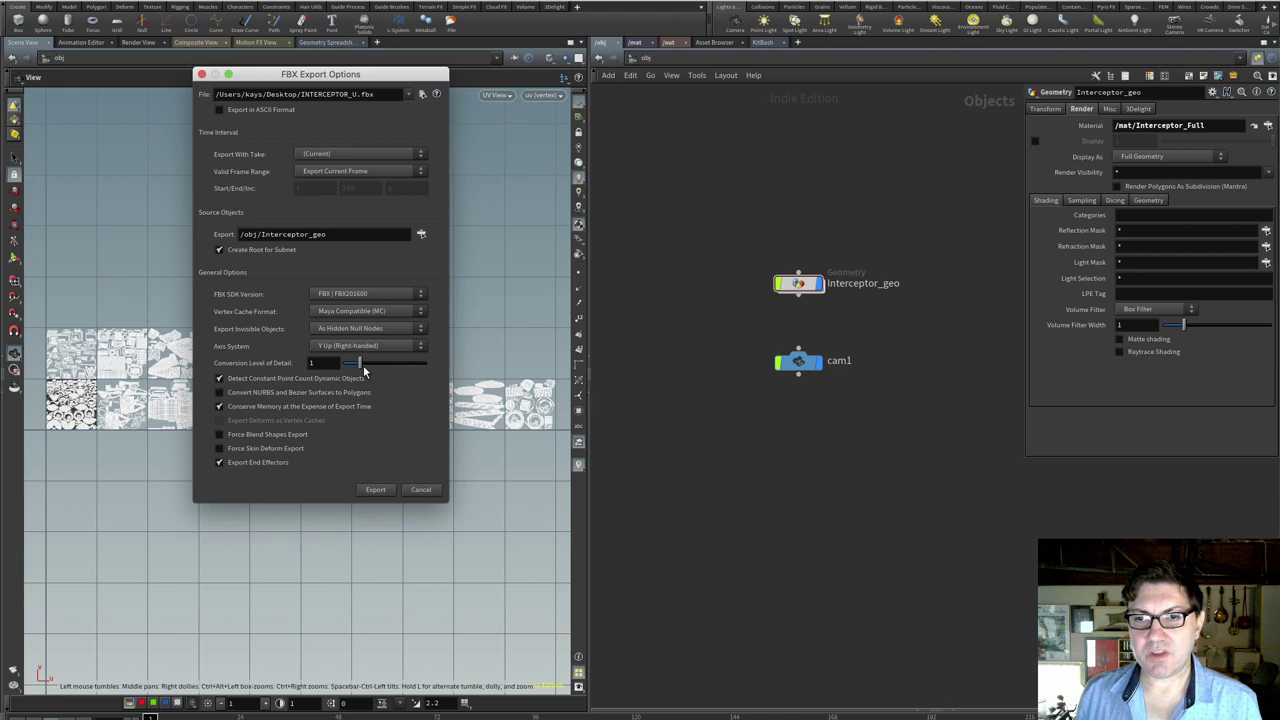
{"action": "left_click_drag", "start_coordinate": [360, 362], "coordinate": [523, 357]}
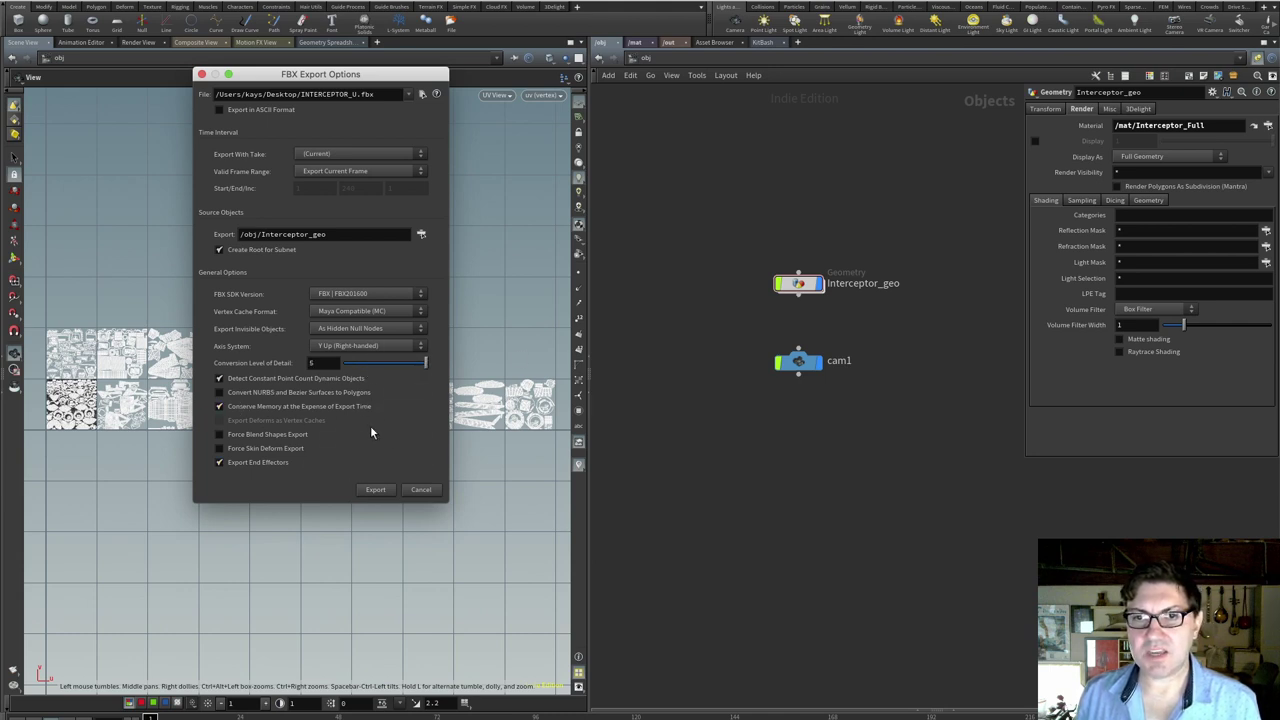
{"action": "left_click", "coordinate": [375, 490]}
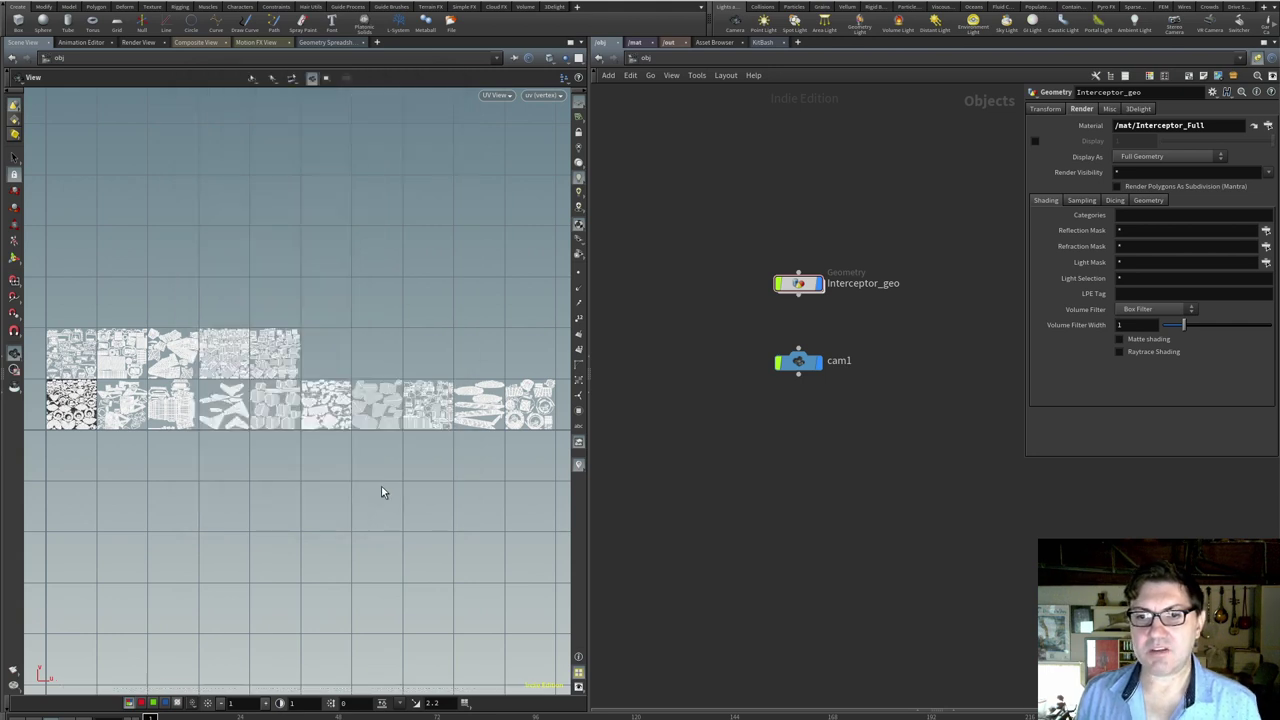